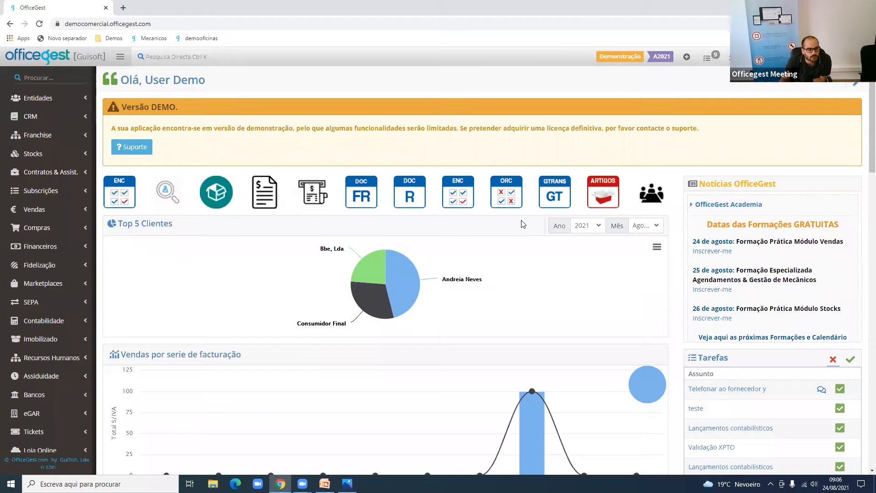
Open the Parâmetros page of the Configurações section
scroll(40, 383, down, 3)
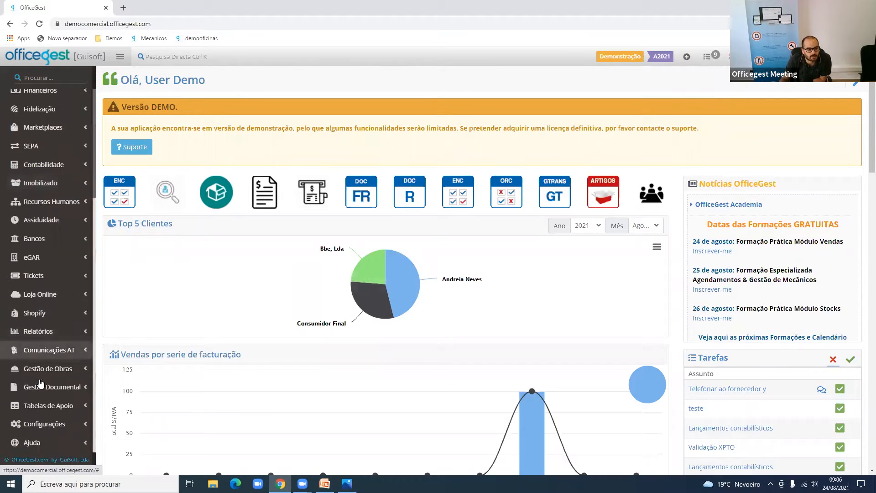
click(44, 424)
scroll(46, 411, down, 3)
click(59, 319)
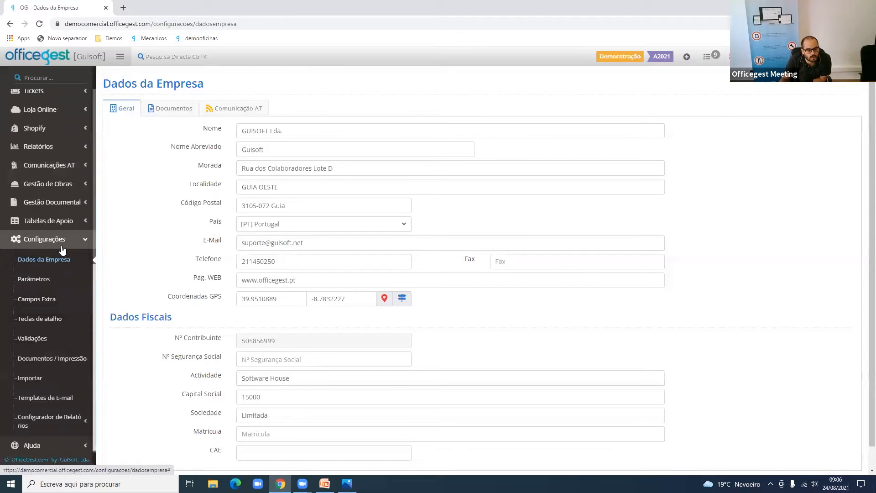
click(58, 279)
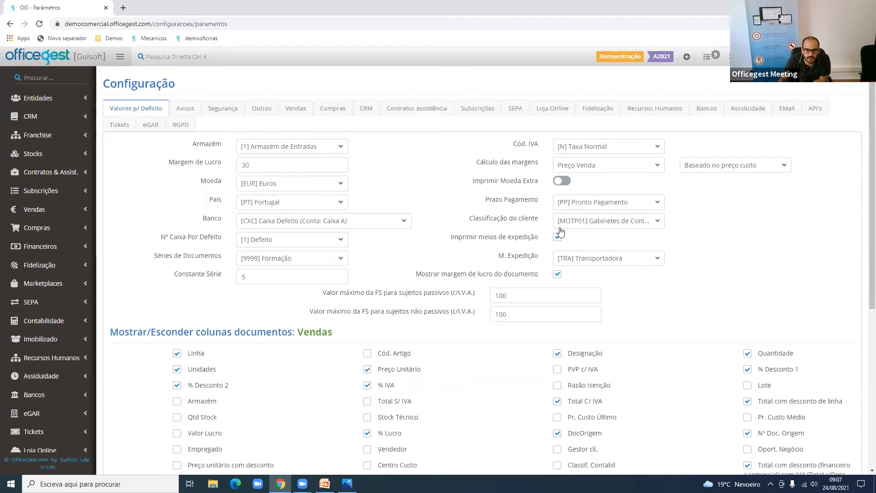
Review the default Prazo Pagamento options and disable Imprimir meios de expedição in the default values
drag(488, 199, 534, 199)
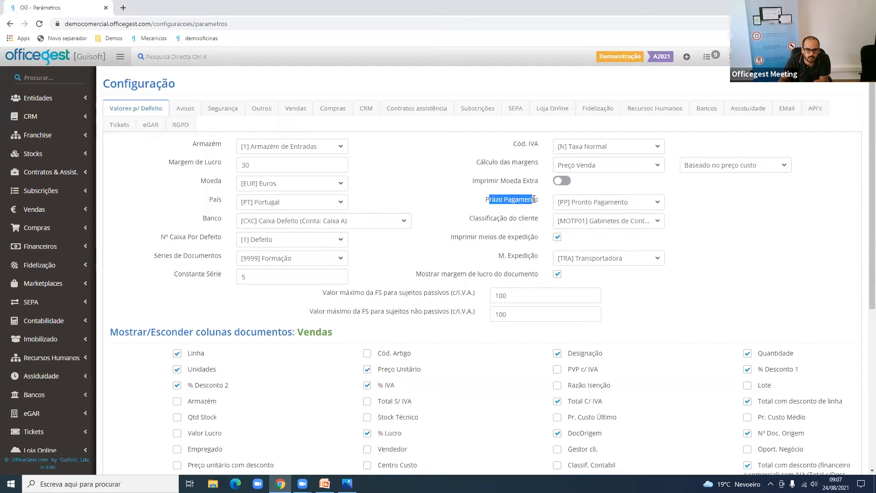
triple_click(534, 200)
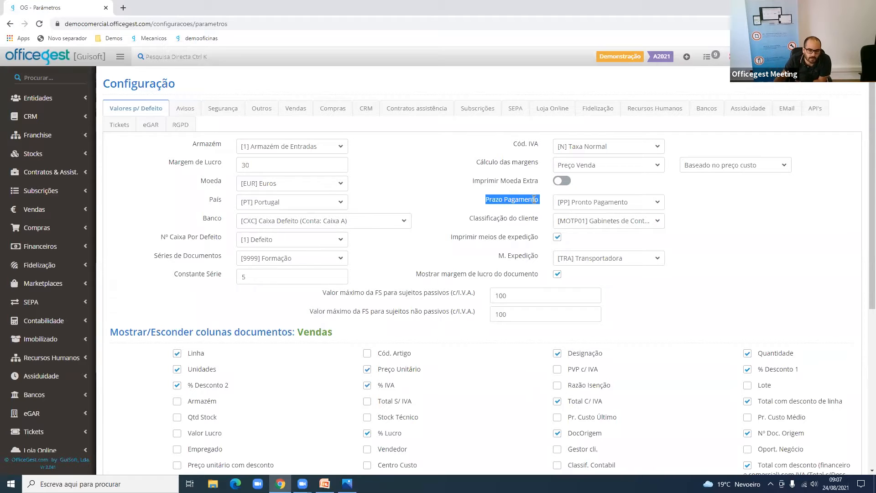
click(575, 203)
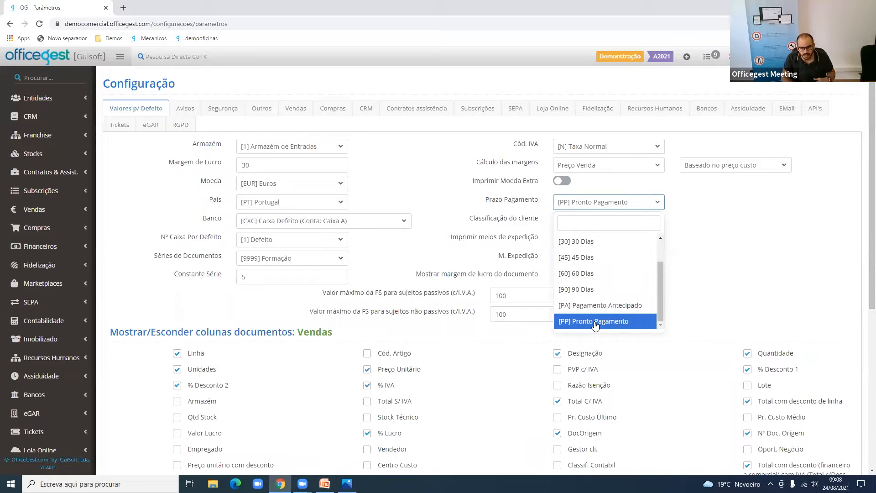
drag(514, 199, 536, 196)
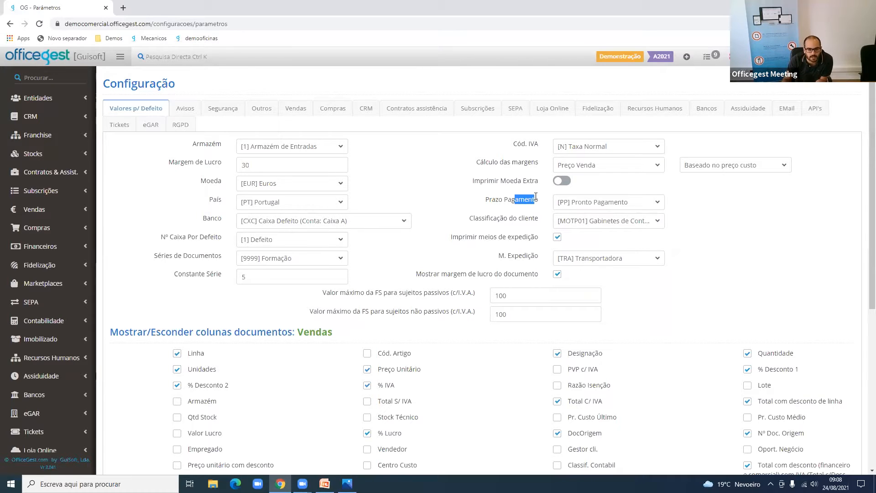
drag(462, 237, 522, 240)
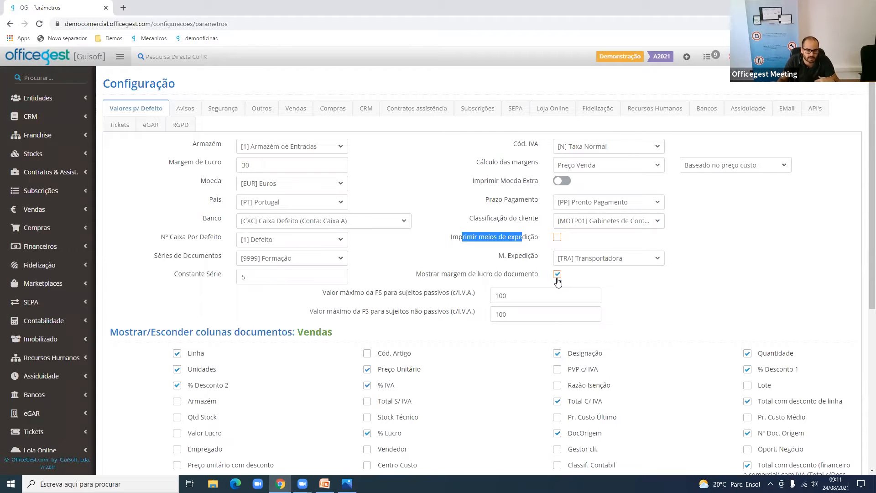
click(557, 275)
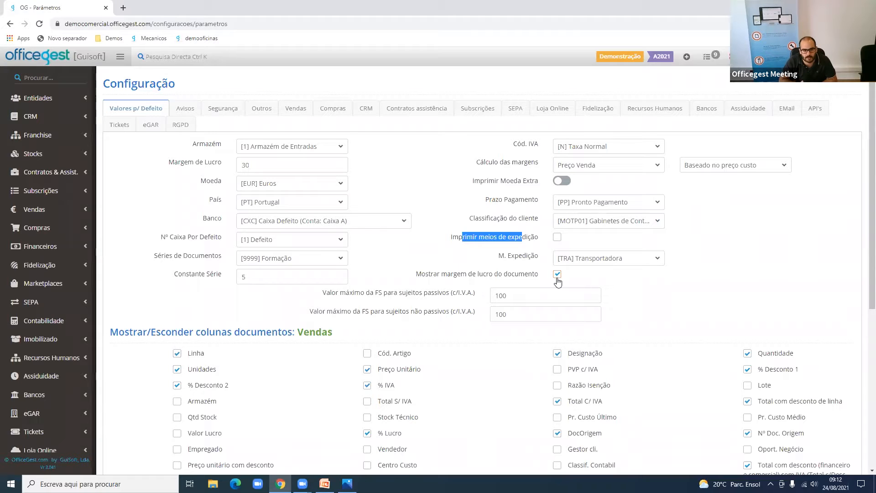
Examine the Avisos parameters, including the Tipo Controlo Plafond options, negative stock, sales below PCU, final-consumer invoice blocking and pending documents
click(184, 113)
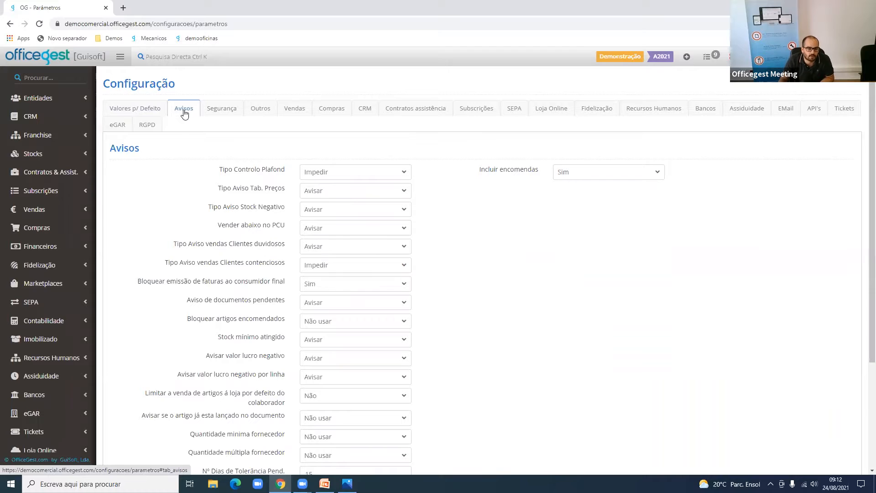
drag(238, 169, 285, 168)
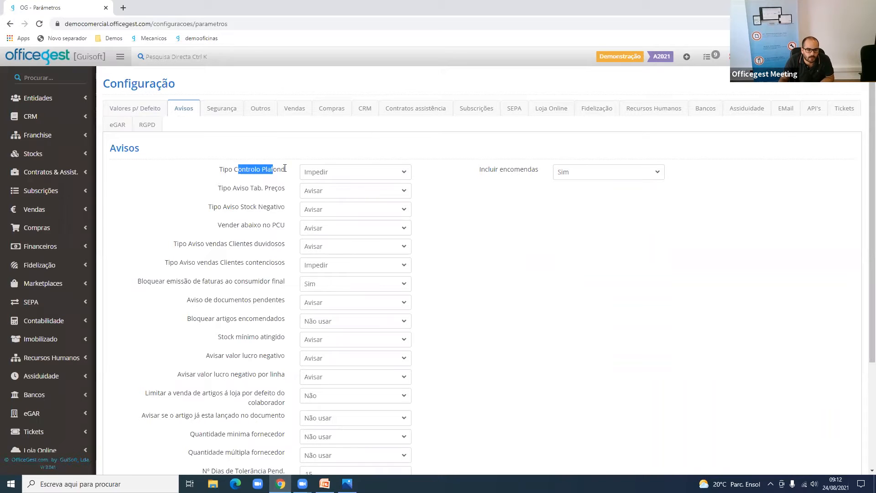
click(308, 172)
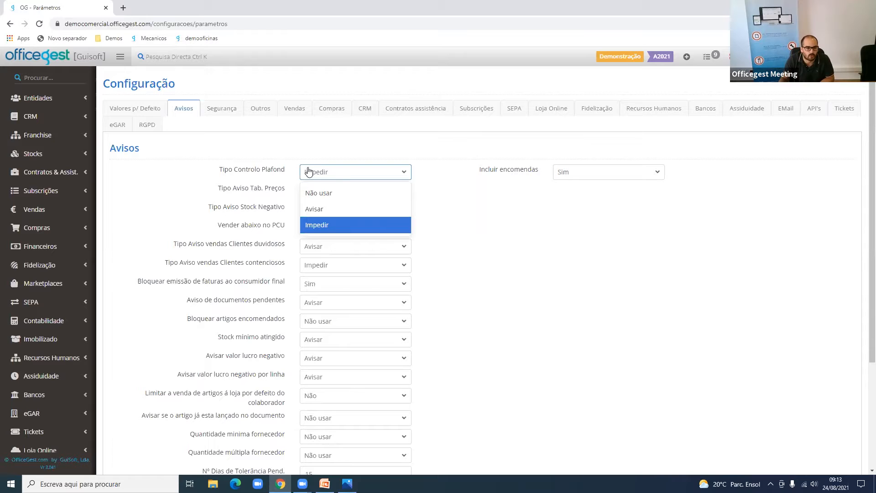
drag(218, 207, 288, 208)
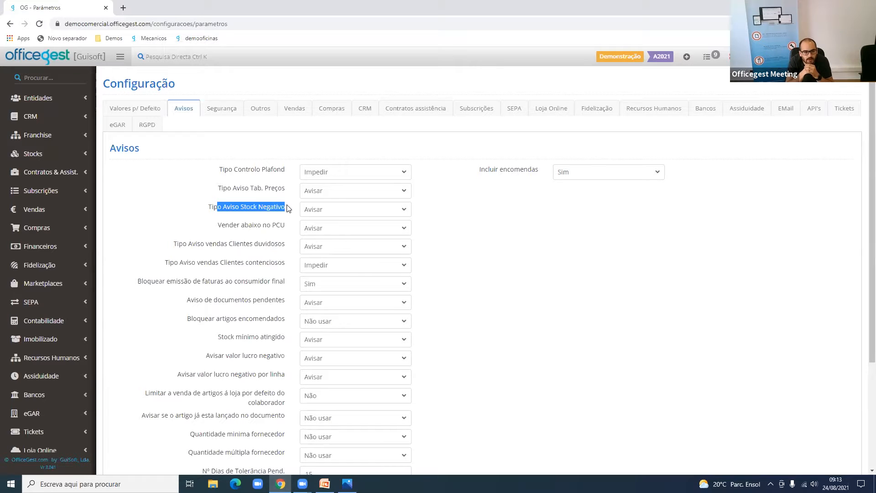
drag(289, 225, 225, 232)
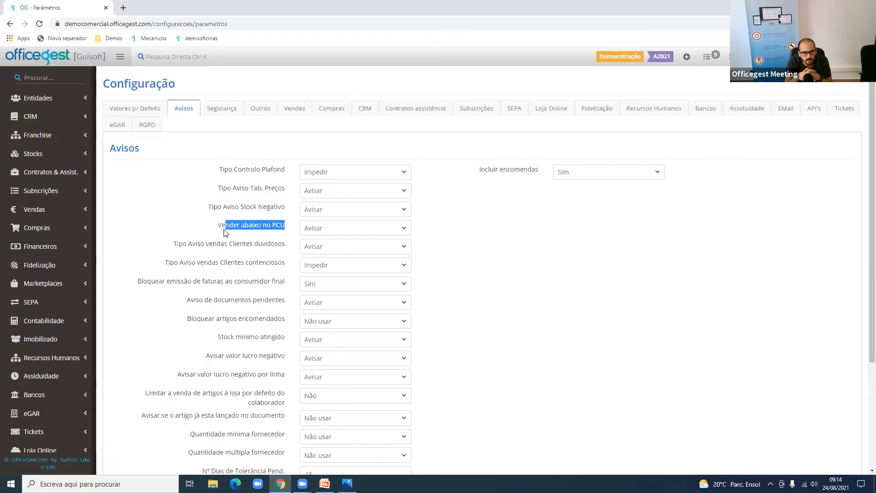
drag(167, 281, 260, 279)
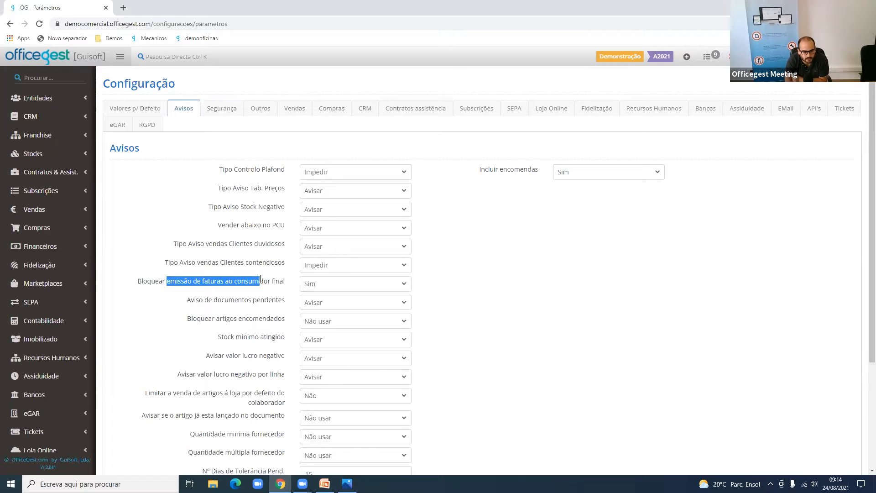
drag(209, 300, 248, 296)
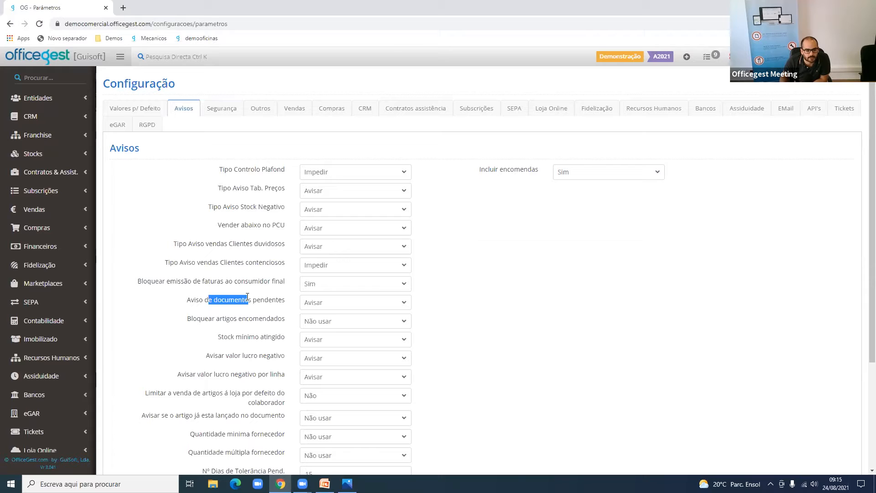
Set Bloquear artigos encomendados to Avisar
drag(220, 318, 261, 322)
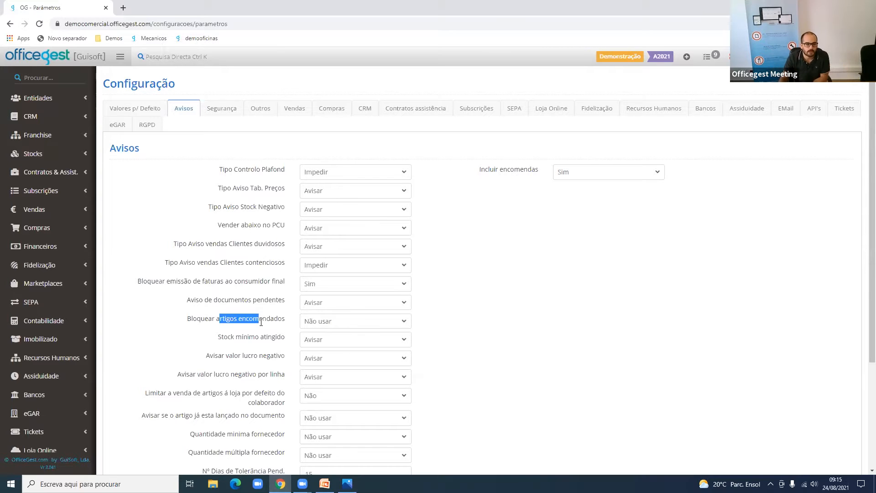
click(354, 322)
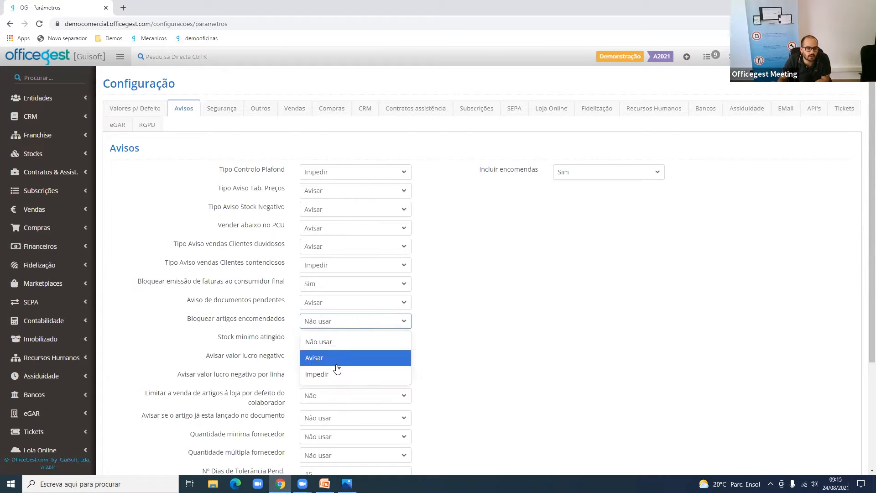
click(329, 357)
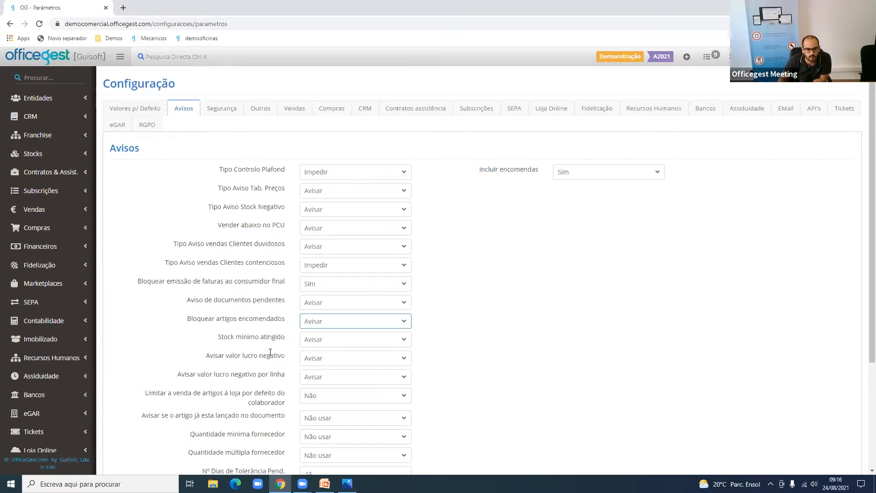
Examine the warnings for negative profit, negative profit per line, sales limited to the employee's default store, and items already entered in a document
drag(218, 356, 263, 358)
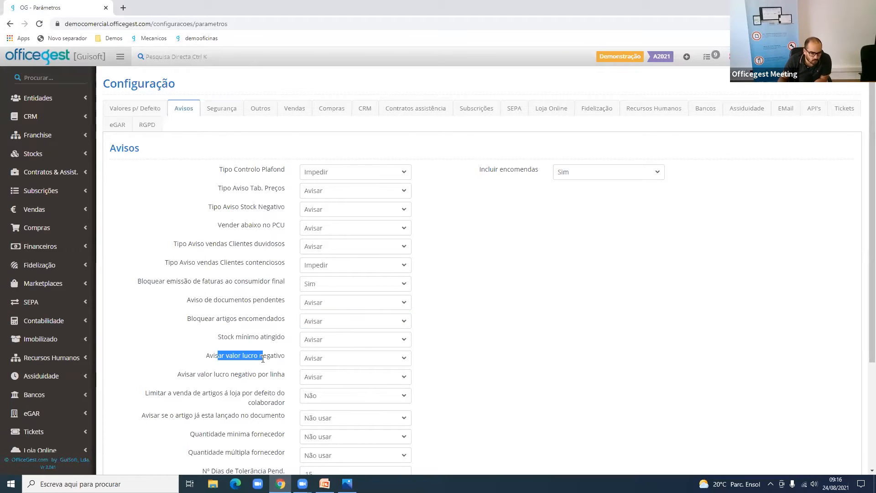
triple_click(263, 358)
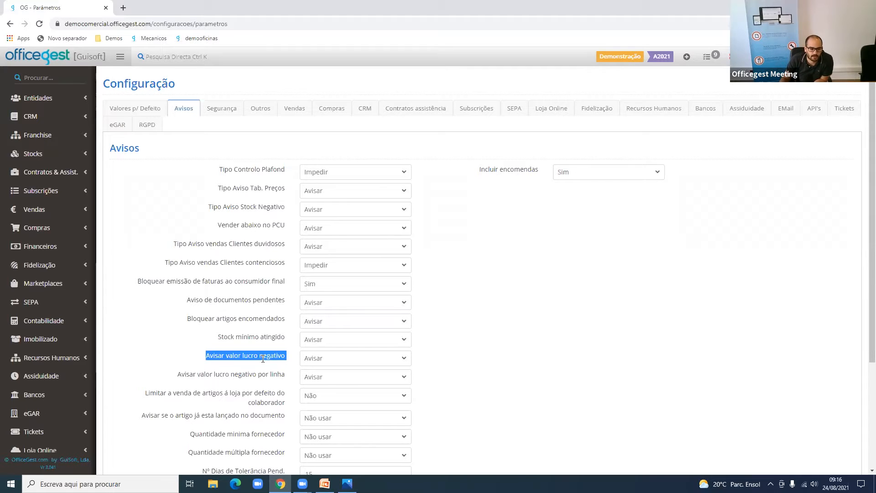
drag(214, 373, 256, 372)
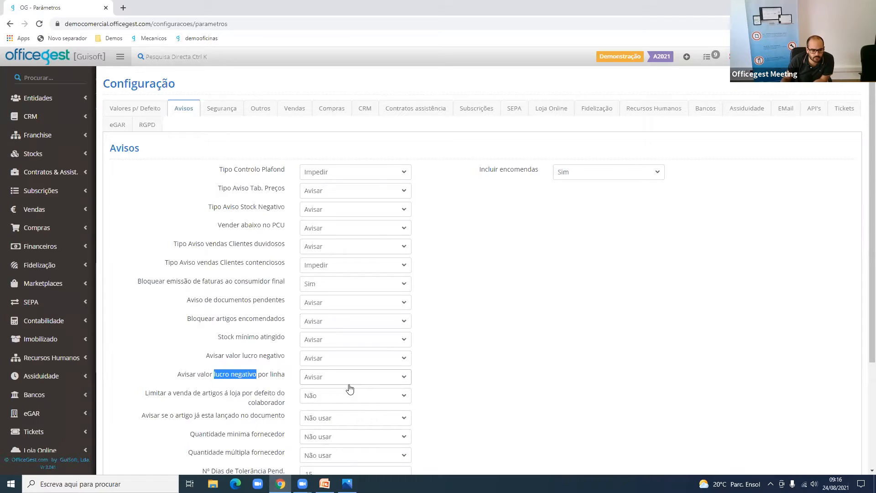
scroll(350, 388, down, 2)
drag(160, 290, 254, 290)
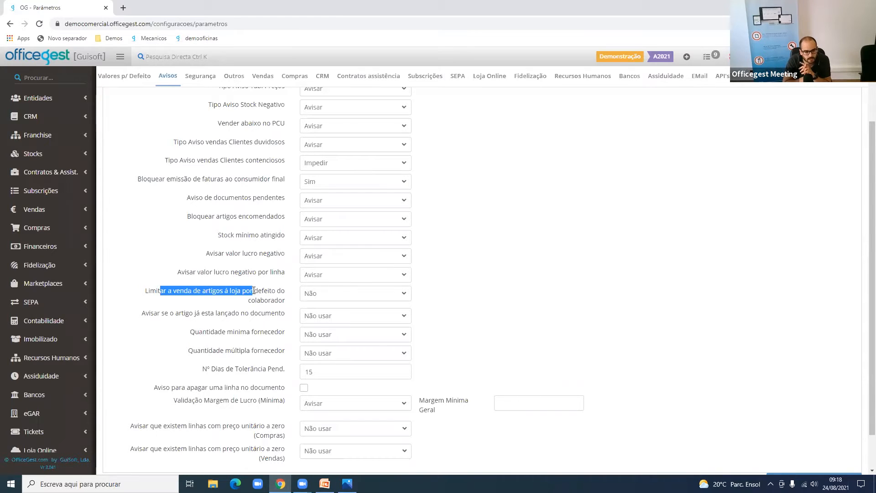
scroll(253, 290, down, 2)
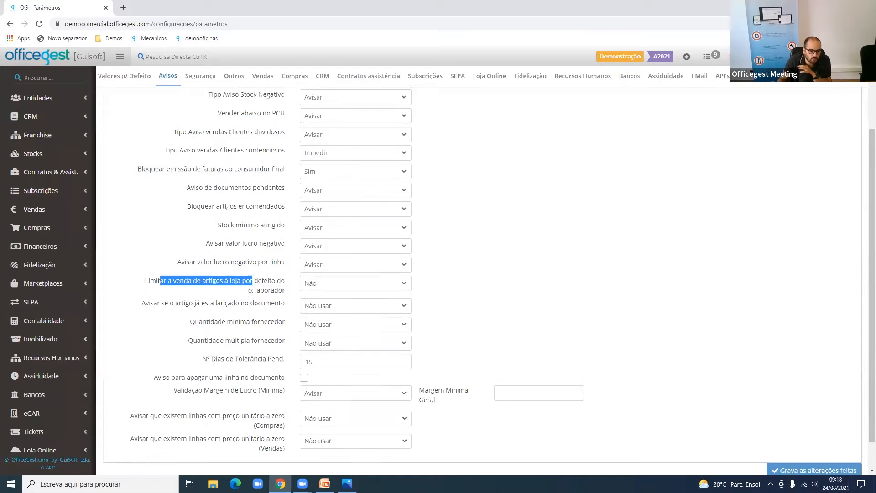
click(232, 269)
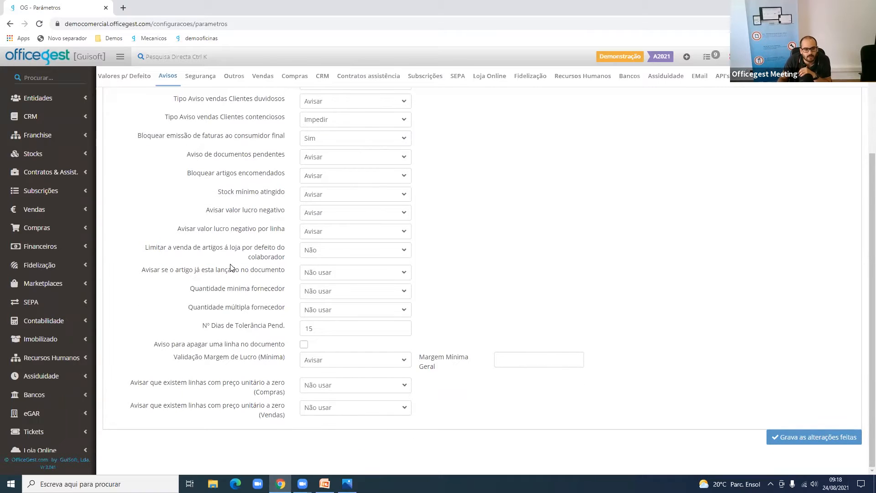
triple_click(231, 269)
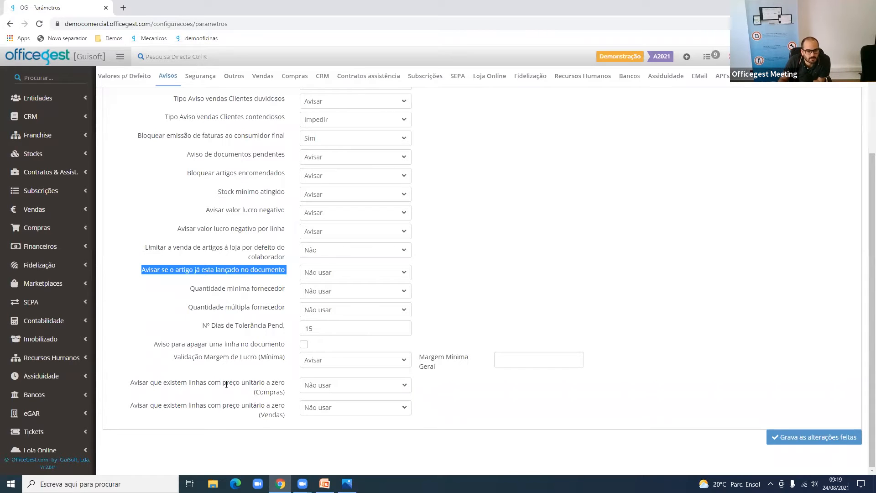
Check the available options for the warning about sales lines with a zero unit price
drag(138, 405, 283, 416)
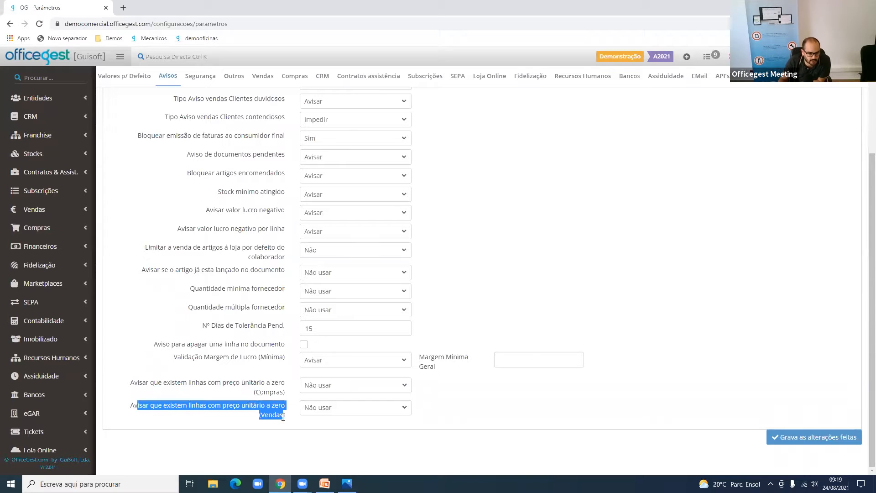
click(282, 416)
triple_click(283, 417)
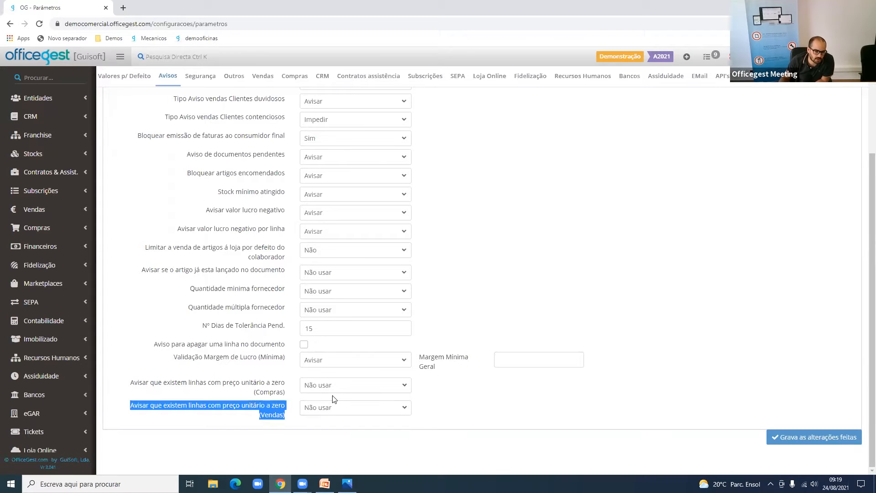
click(334, 407)
click(246, 435)
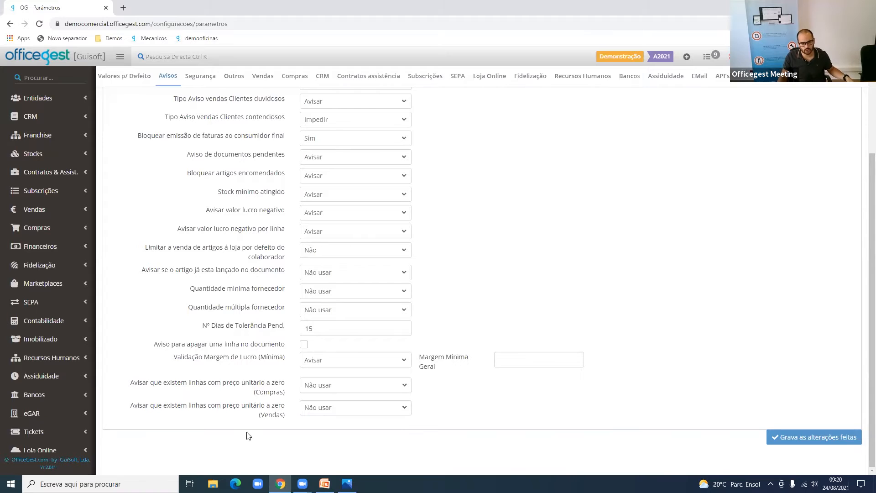
Open the Vendas parameters and examine the Artigo para portes setting
scroll(249, 433, up, 3)
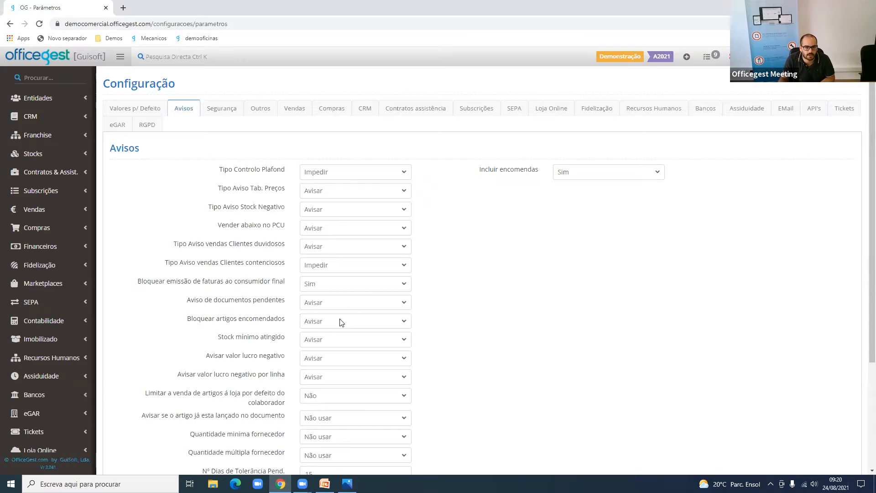
click(306, 107)
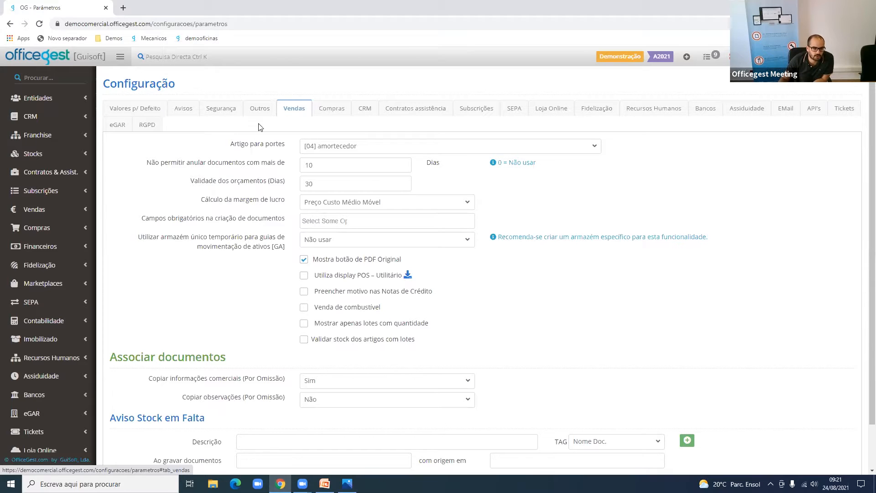
drag(223, 148, 287, 147)
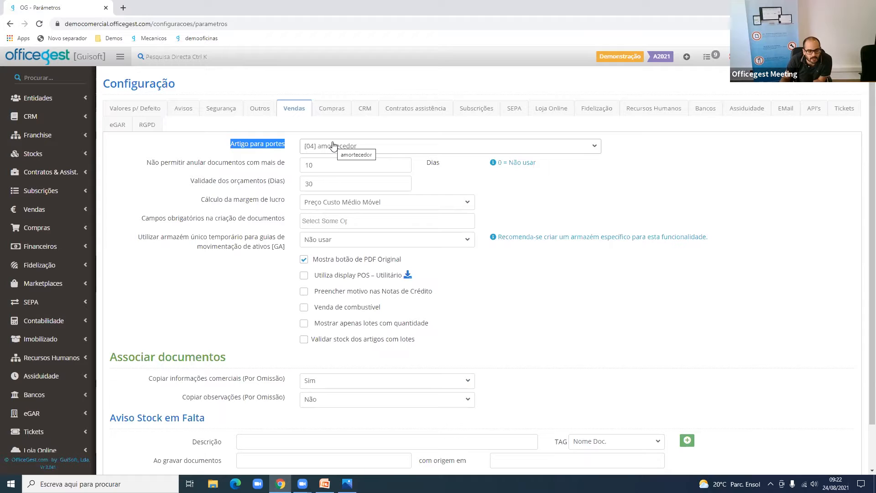
Set the Não permitir anular documentos com mais de limit to 0 days
drag(168, 162, 259, 169)
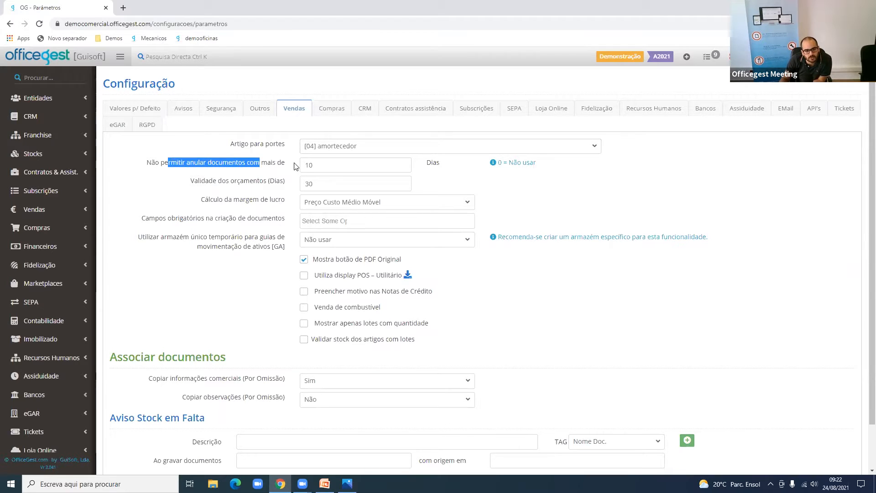
click(283, 166)
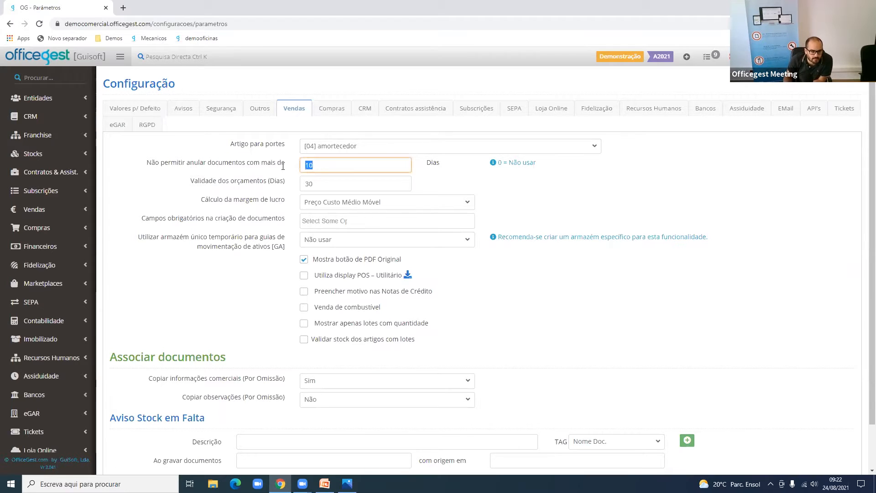
text(25)
key(BackSpace)
key(BackSpace)
text(0)
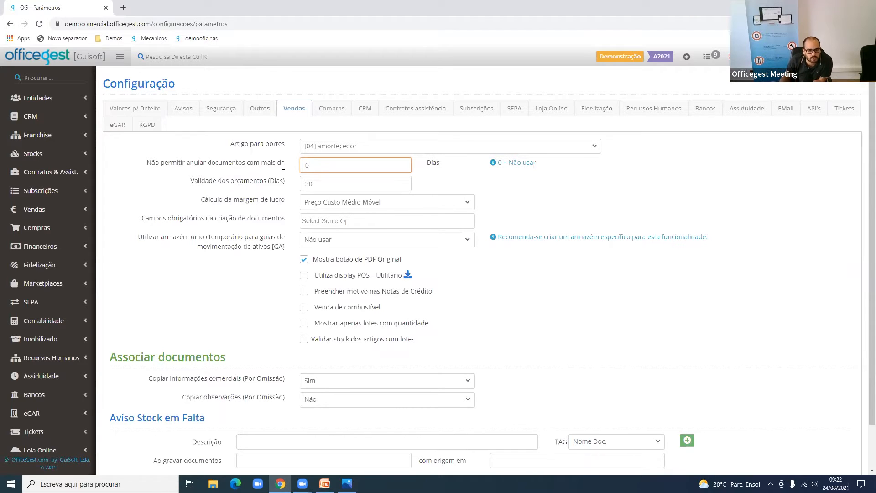
Set the Não permitir anular documentos com mais de limit to 10 days
key(BackSpace)
text(10)
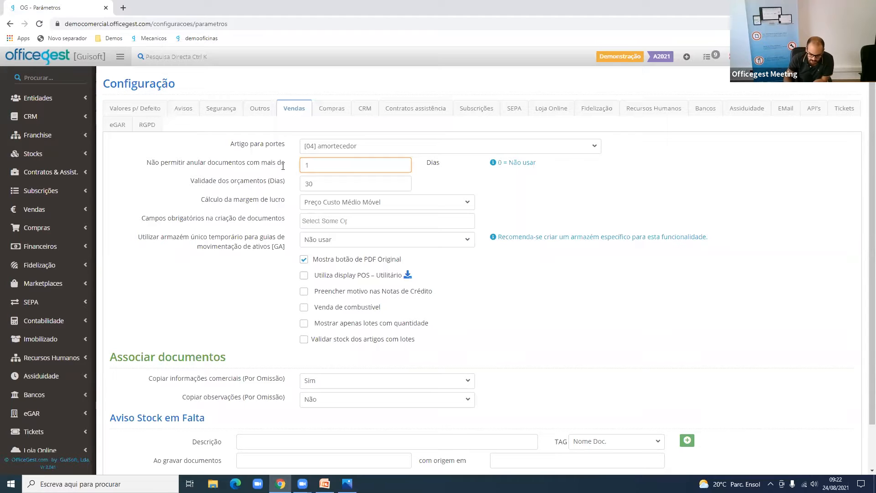
text(3)
key(BackSpace)
text(10)
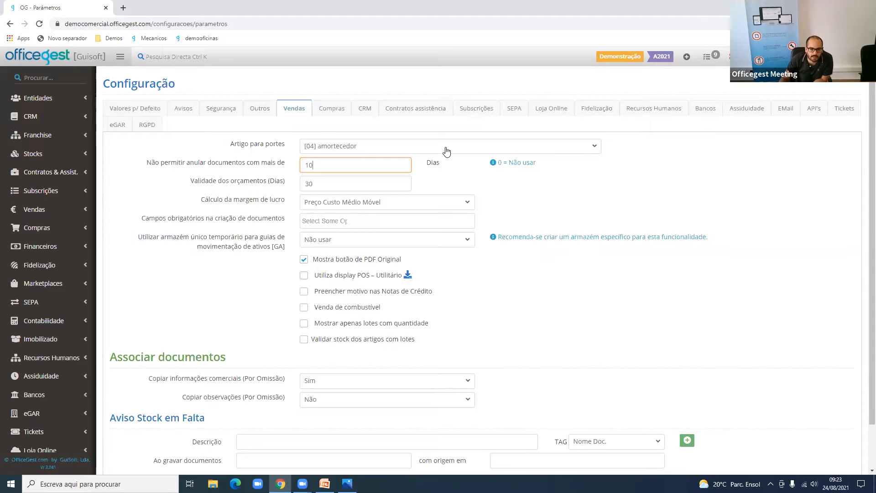
drag(497, 163, 537, 177)
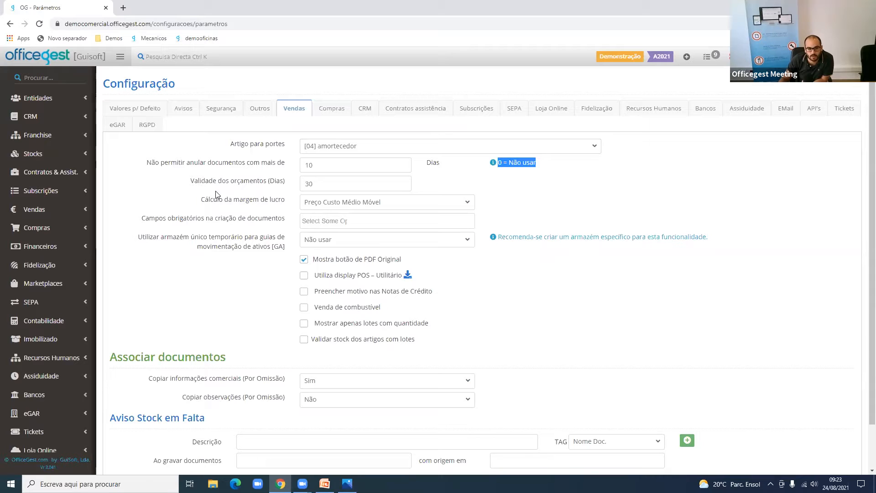
Set the quote validity, Validade dos orçamentos (Dias), to 15 days
drag(208, 185, 307, 176)
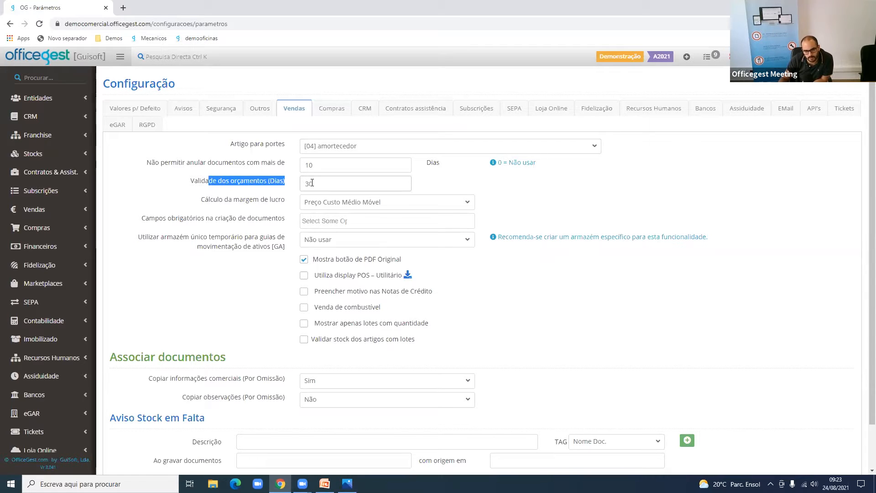
double_click(311, 183)
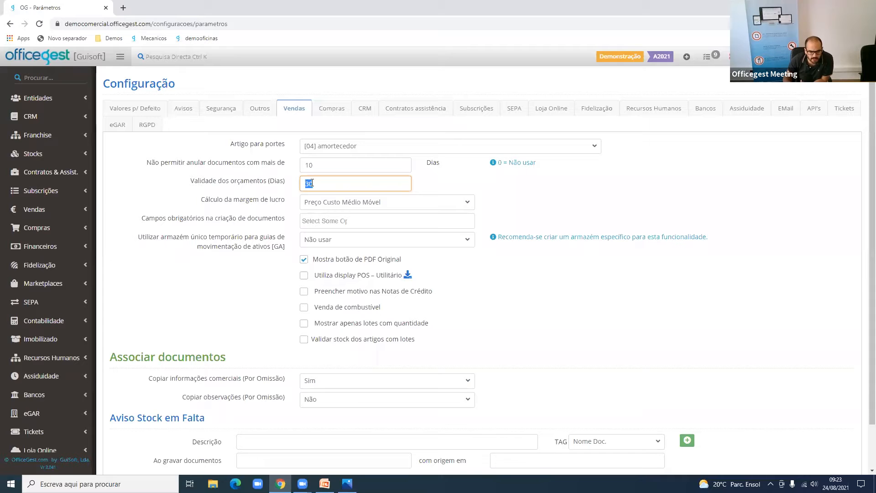
text(5)
text(15)
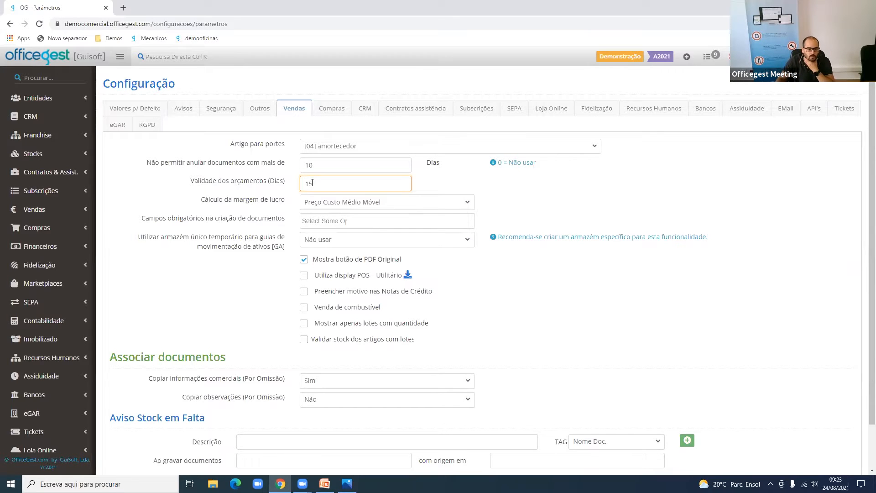
Check the available cost price options for Cálculo da margem de lucro without changing the selection
drag(287, 199, 195, 201)
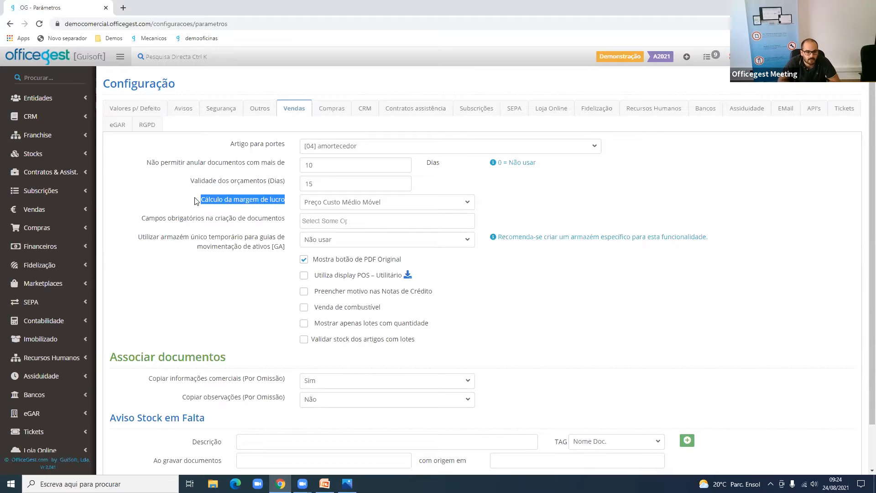
click(393, 201)
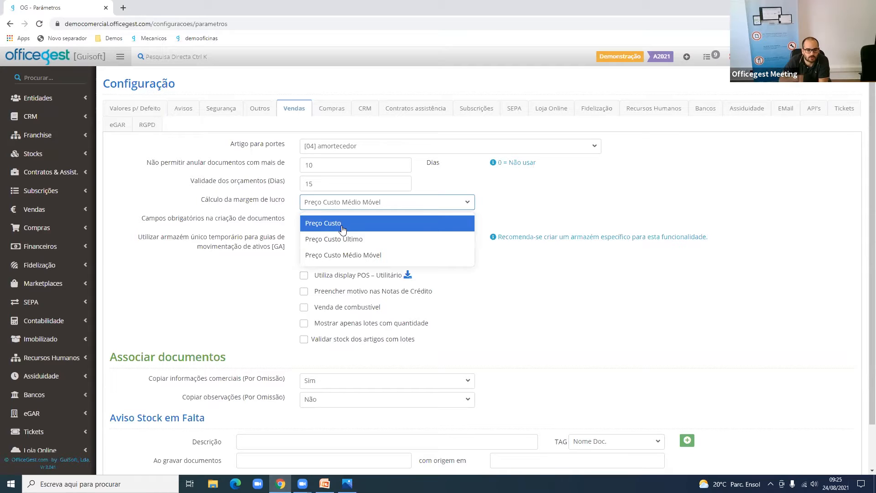
click(241, 232)
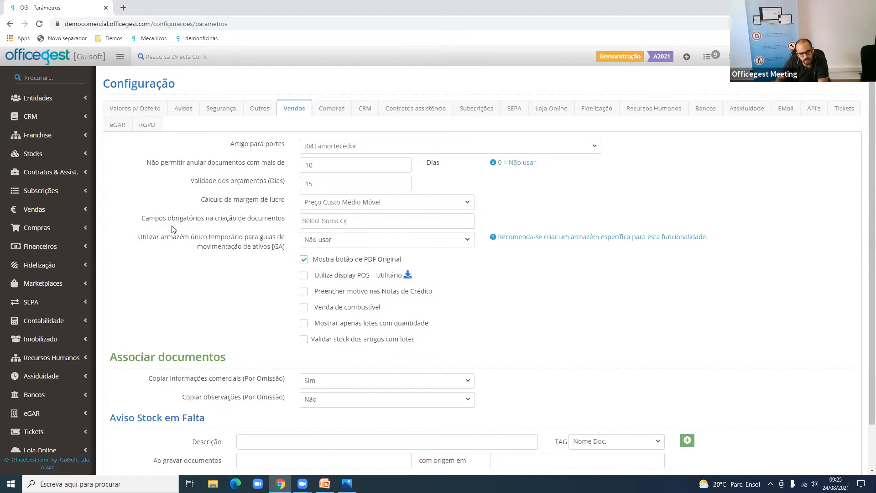
Add Centro de custo to the mandatory fields for document creation, Campos obrigatórios na criação de documentos
drag(154, 219, 249, 218)
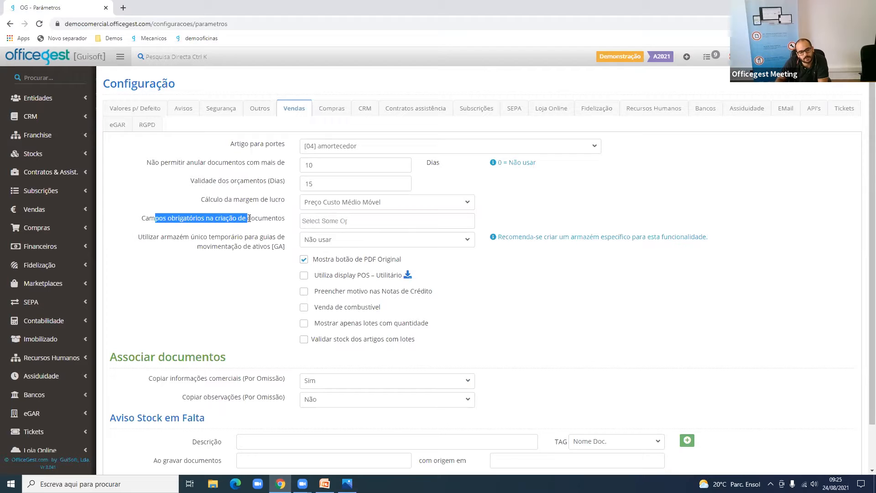
double_click(249, 218)
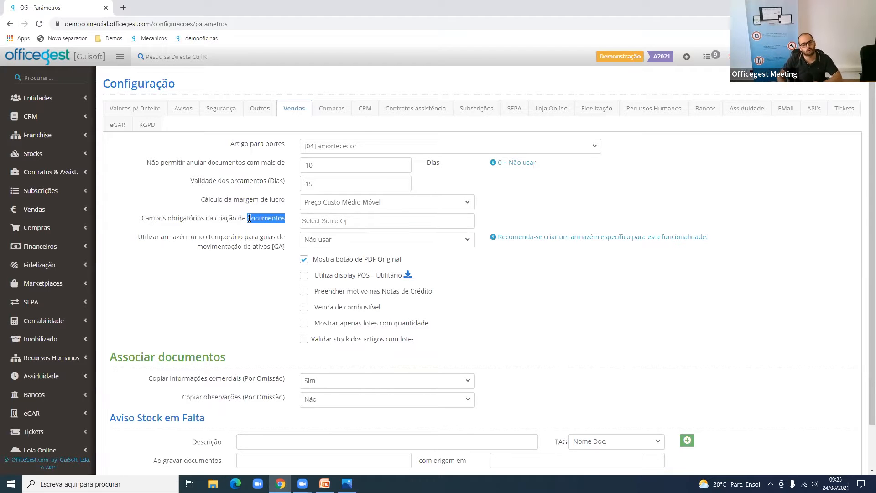
click(387, 216)
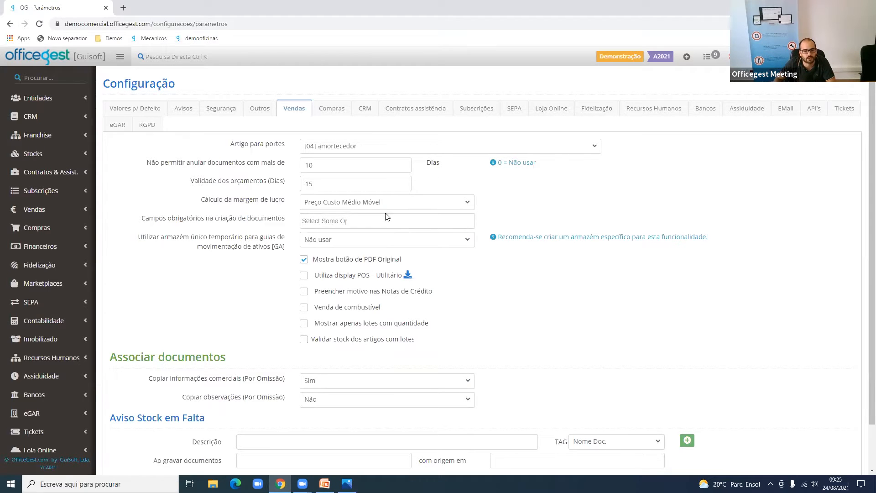
click(386, 218)
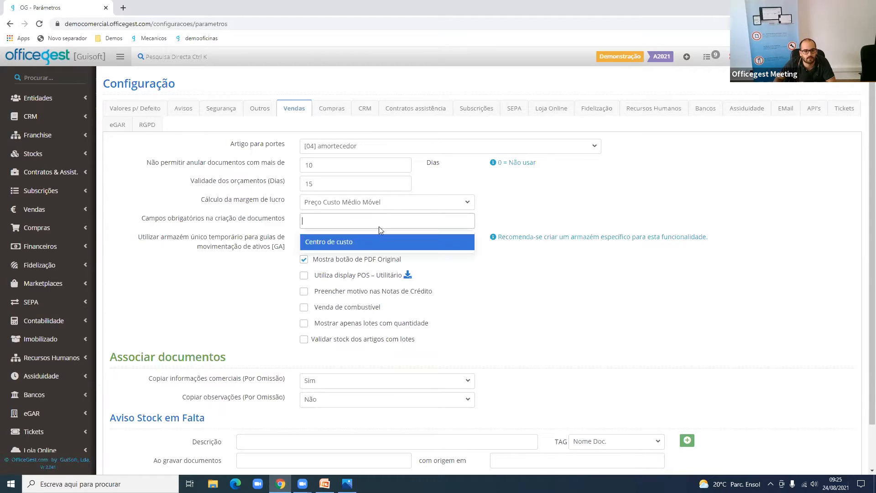
click(367, 248)
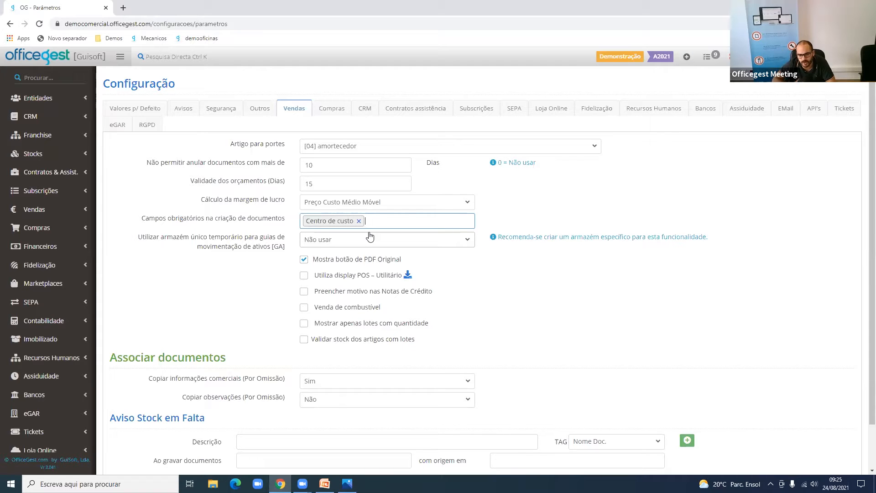
click(385, 216)
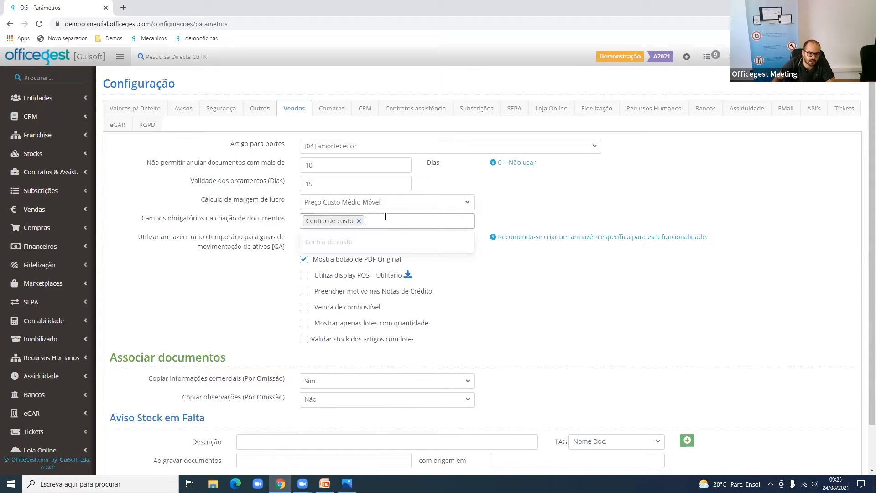
click(236, 277)
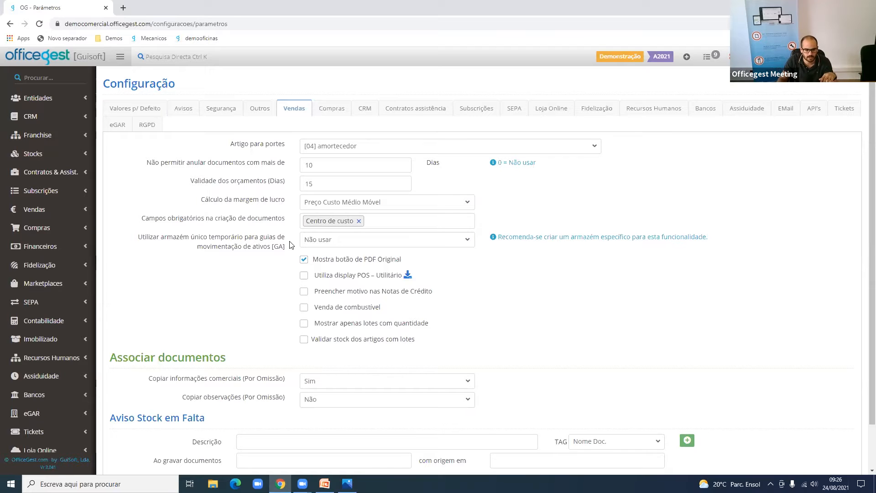
Examine the single temporary warehouse setting for asset movement guides and the Mostra botão de PDF Original option
drag(286, 247, 138, 238)
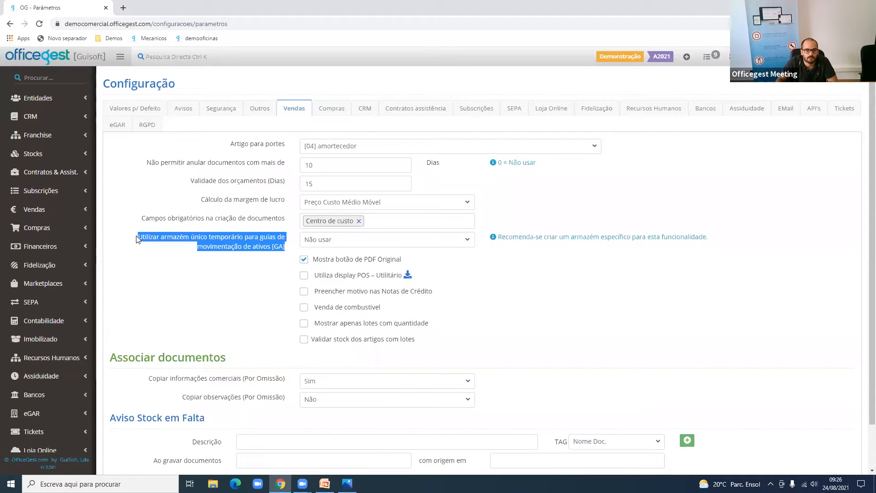
scroll(138, 239, down, 1)
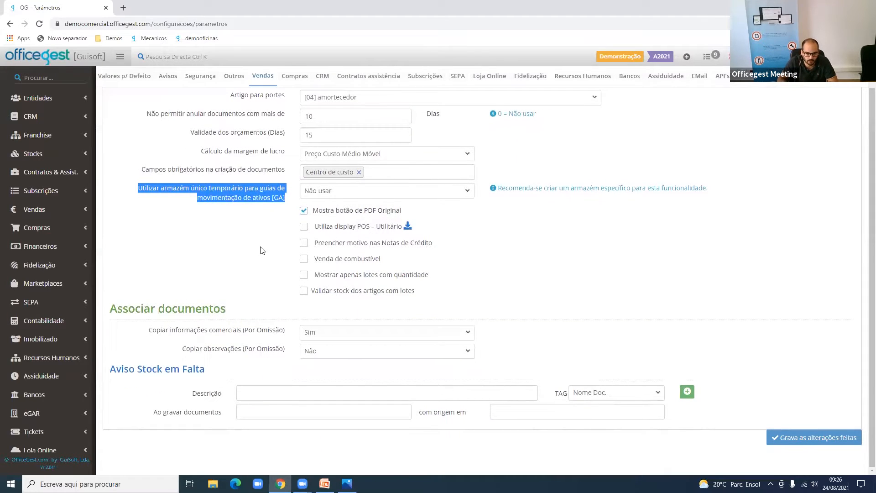
click(377, 215)
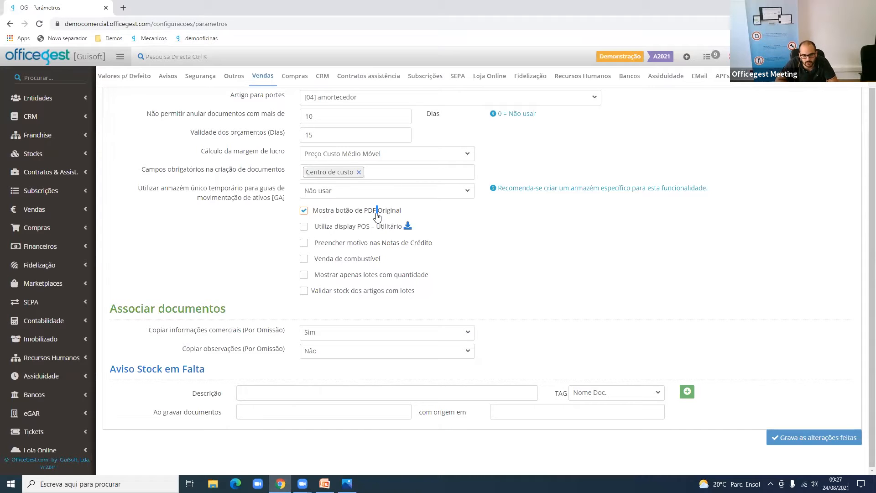
Enable the Preencher motivo nas Notas de Crédito option
click(378, 244)
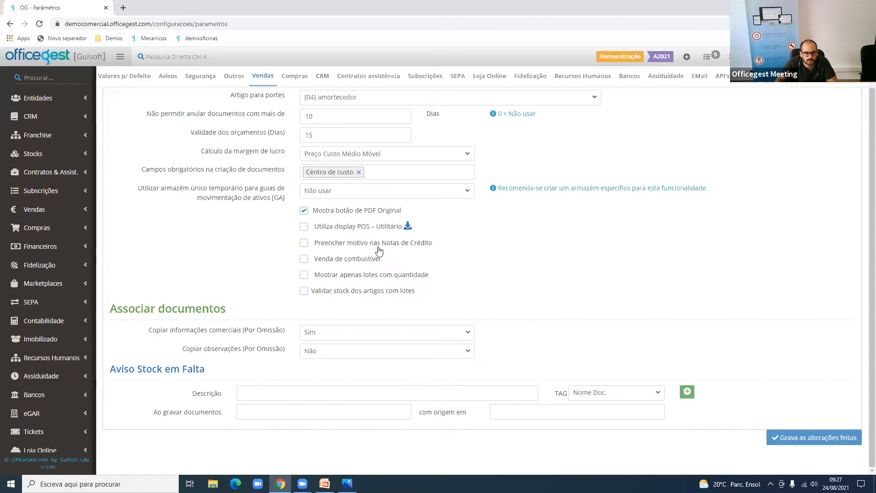
triple_click(379, 246)
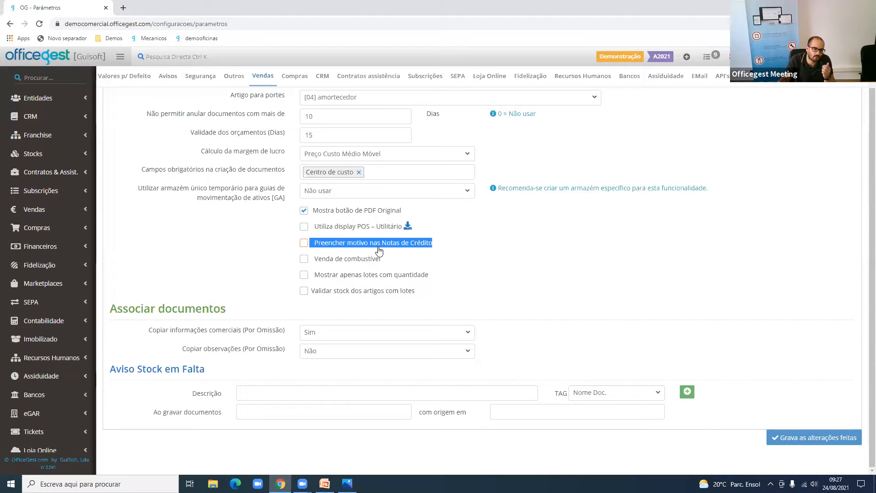
click(379, 250)
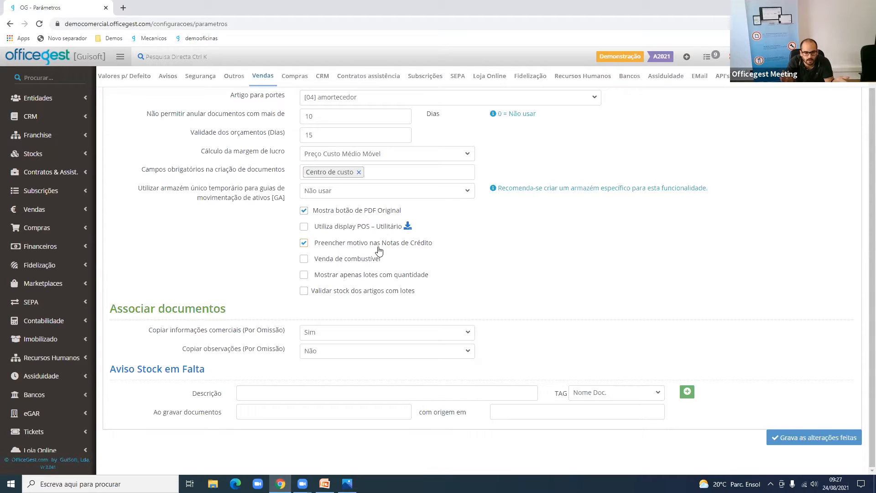
double_click(370, 292)
click(370, 292)
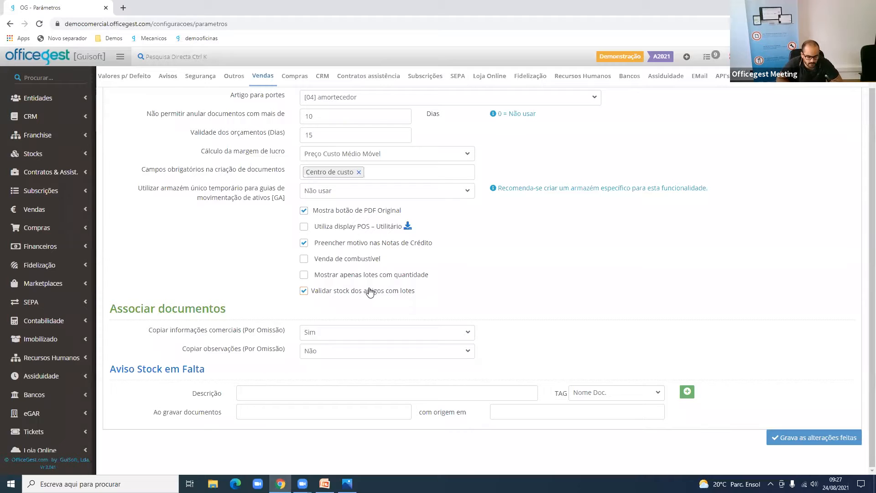
click(370, 293)
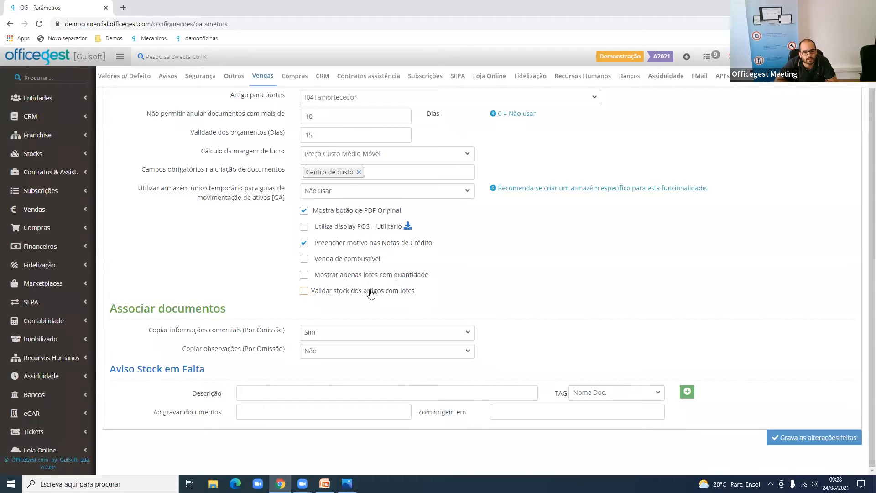
Examine the Associar documentos defaults for copying commercial information and observations, including the choices for Copiar observações
drag(232, 314, 118, 318)
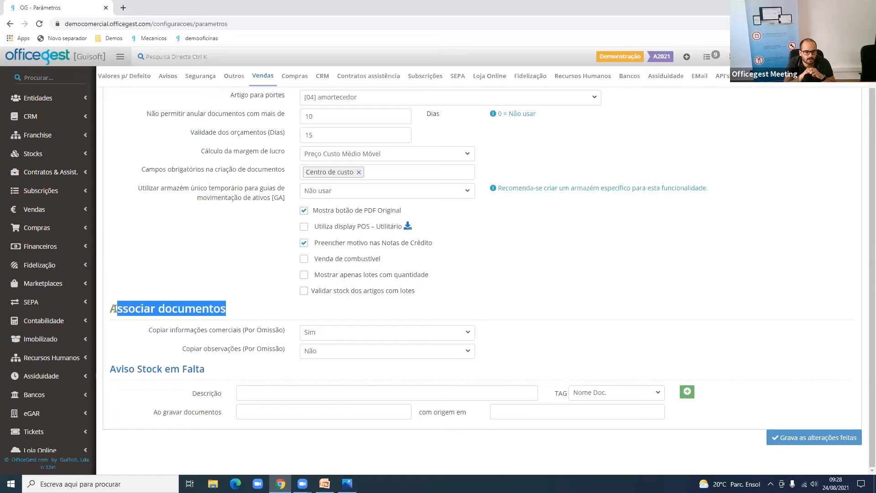
drag(228, 330, 297, 340)
click(295, 340)
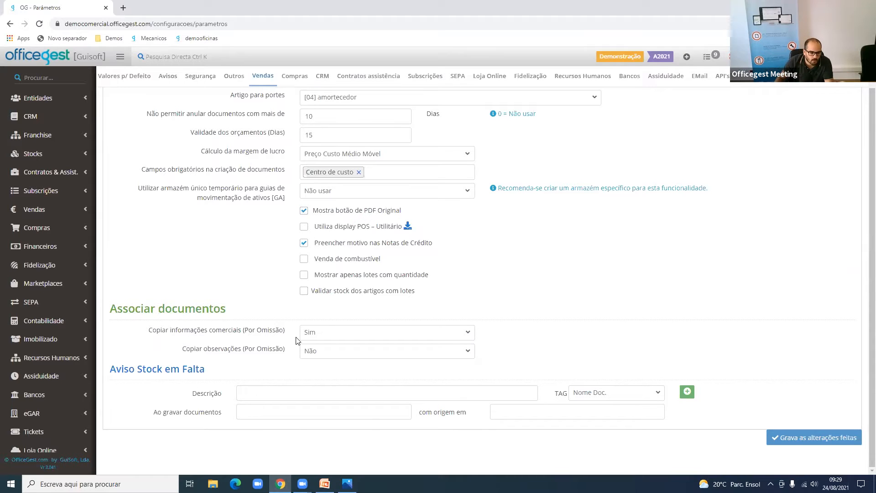
drag(295, 350, 181, 351)
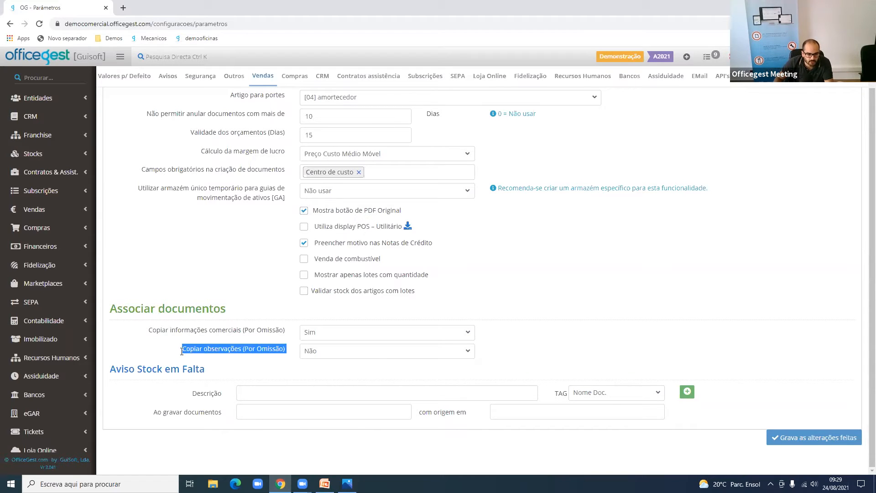
click(375, 358)
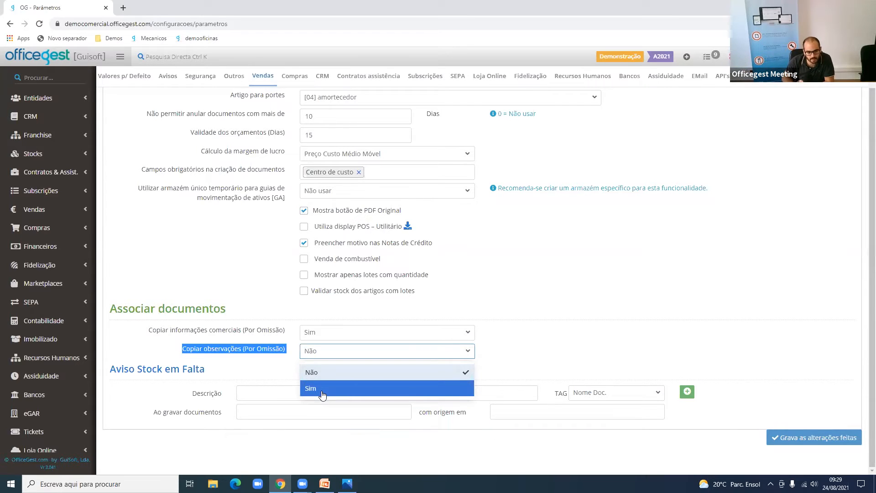
click(270, 346)
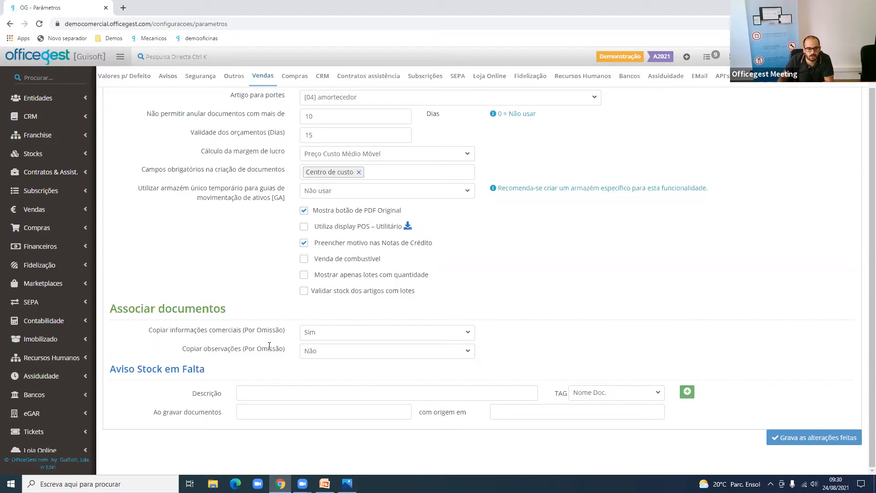
Enter "Artigo que faltam entregar" as the description of the Aviso Stock em Falta
mouse_move(124, 367)
mouse_down()
mouse_move(208, 372)
mouse_move(115, 368)
mouse_up()
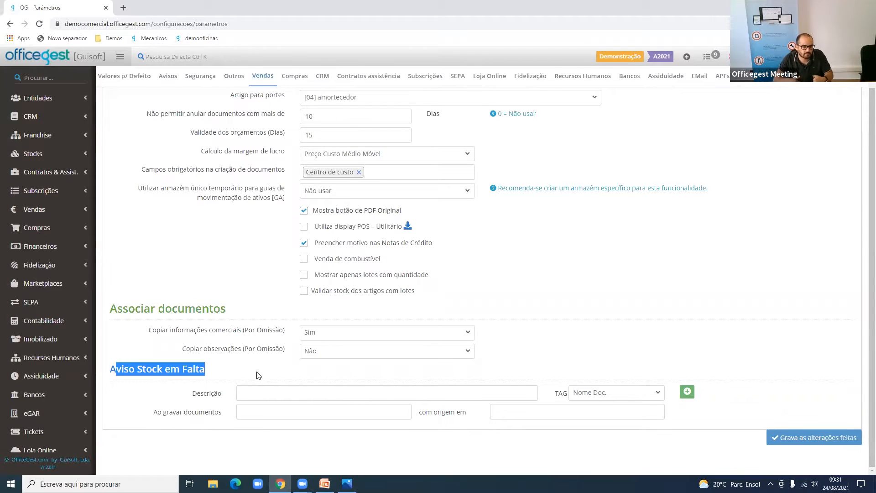
click(267, 391)
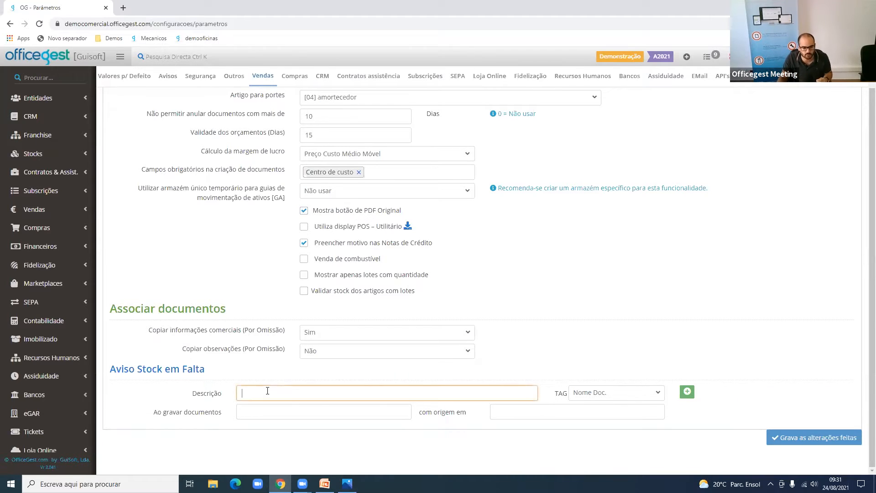
text(A)
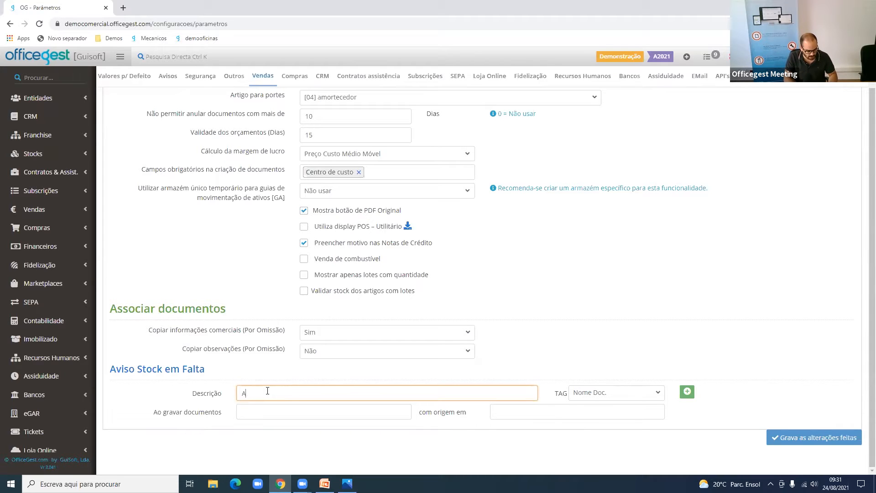
text(rtigo que faltam)
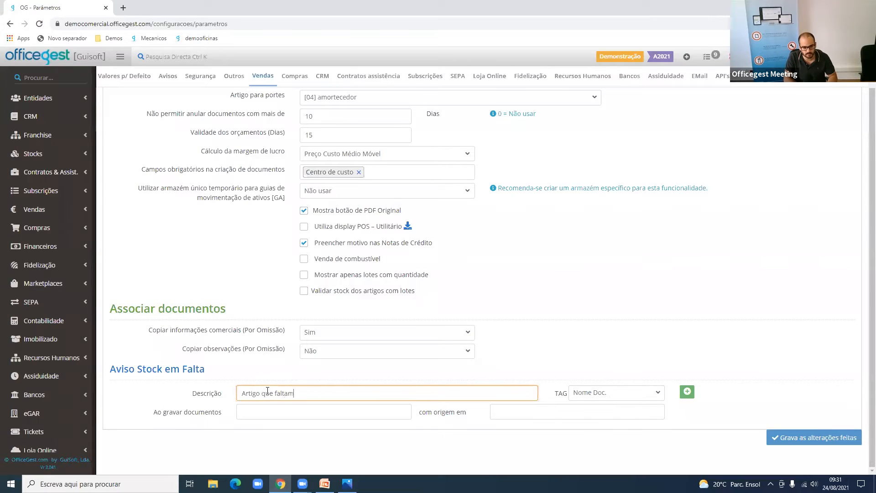
text( entregar)
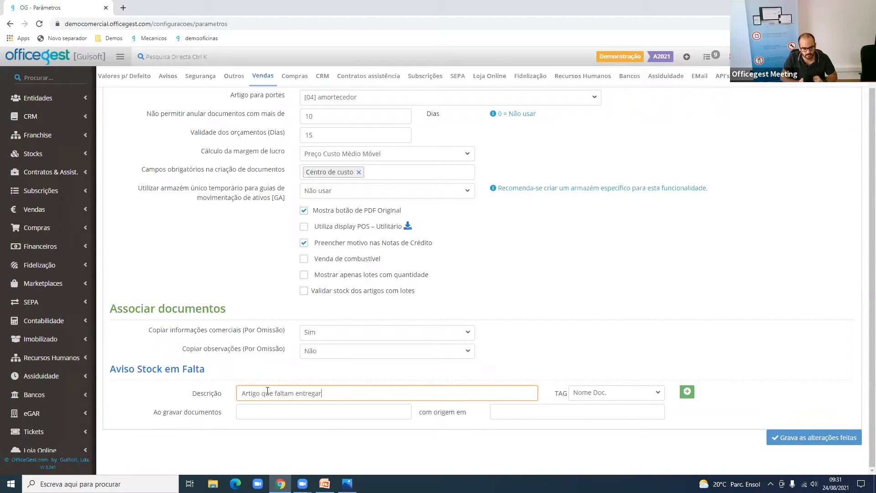
Set the missing-stock warning to apply when saving [FT] Facturas documents that originate from [ENC] Encomendas de Cliente
click(339, 416)
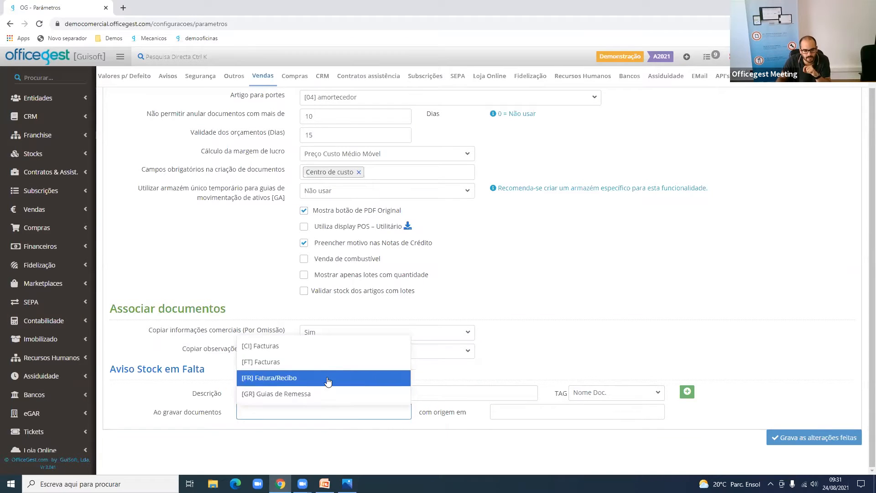
click(327, 363)
click(532, 410)
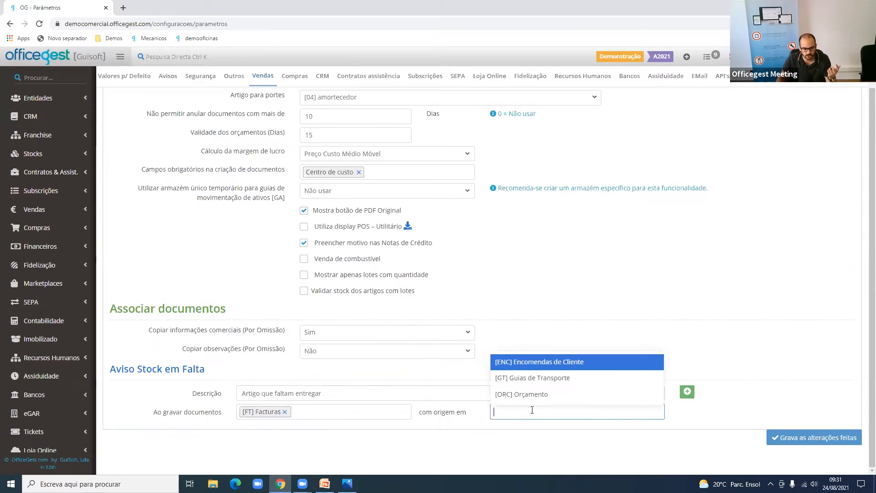
click(538, 365)
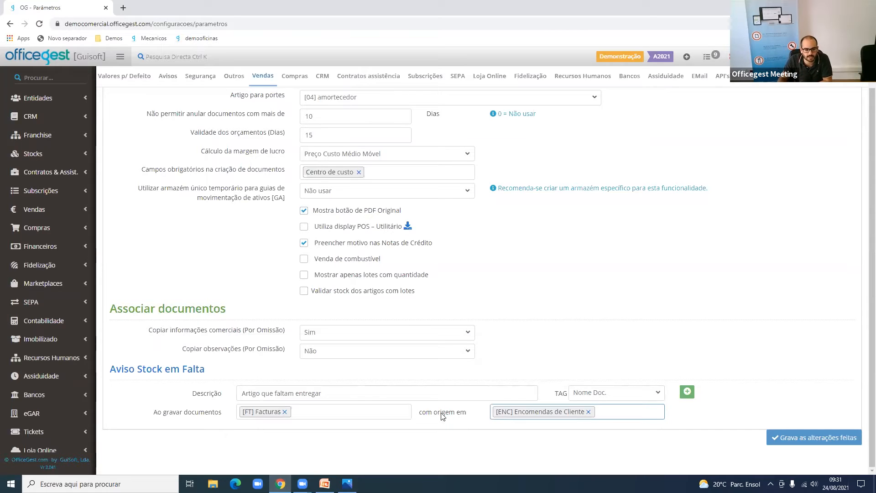
Add a colon to the end of the warning description and insert the Nome Doc. tag {#doc_docnome} after it
click(338, 394)
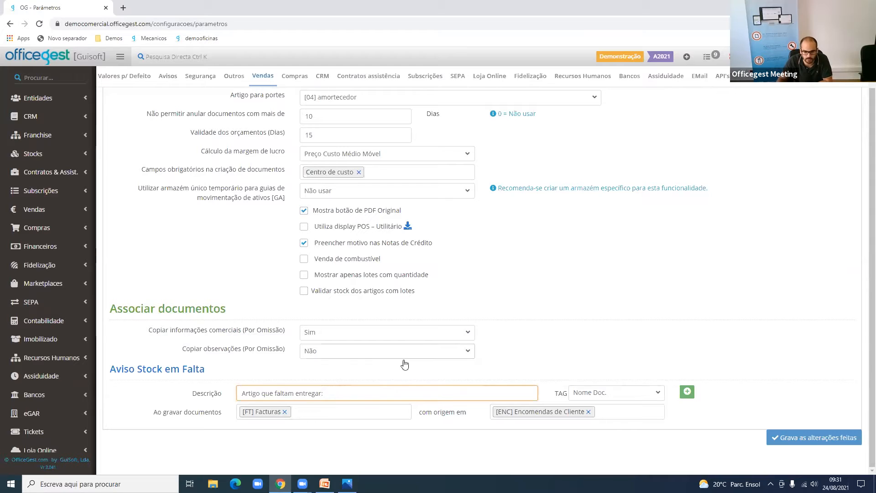
click(657, 393)
click(659, 394)
click(686, 392)
drag(379, 393, 325, 397)
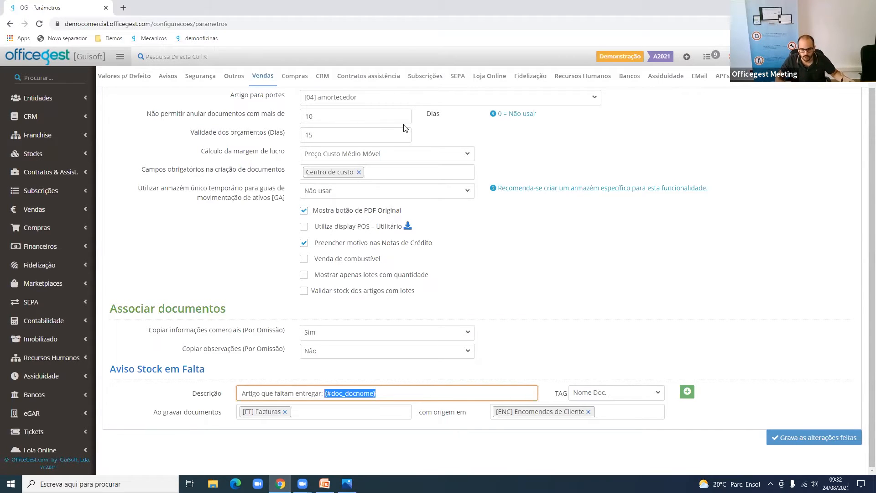
Open the list of sales quotes, Orçamento [ORC]
scroll(404, 128, up, 1)
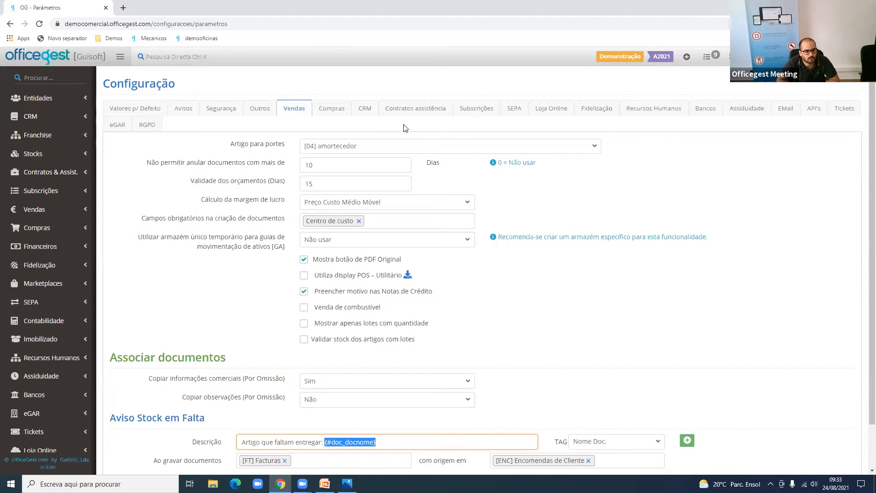
click(83, 208)
scroll(93, 261, down, 1)
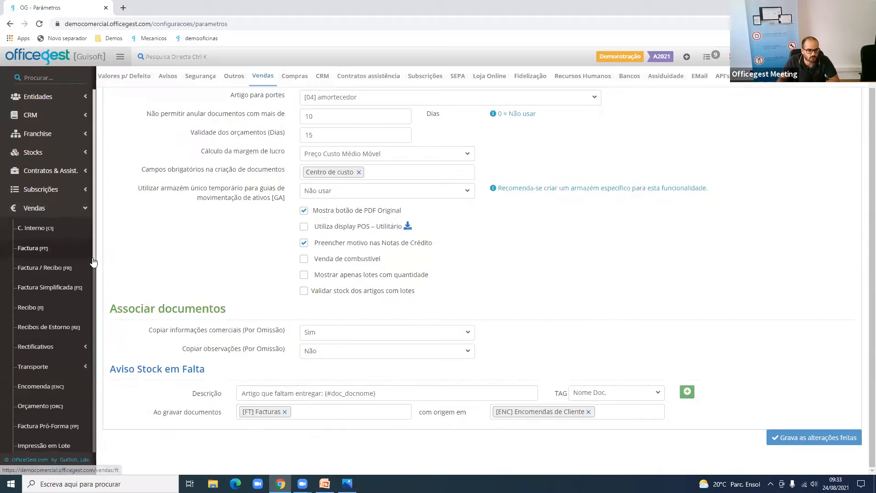
scroll(93, 262, down, 1)
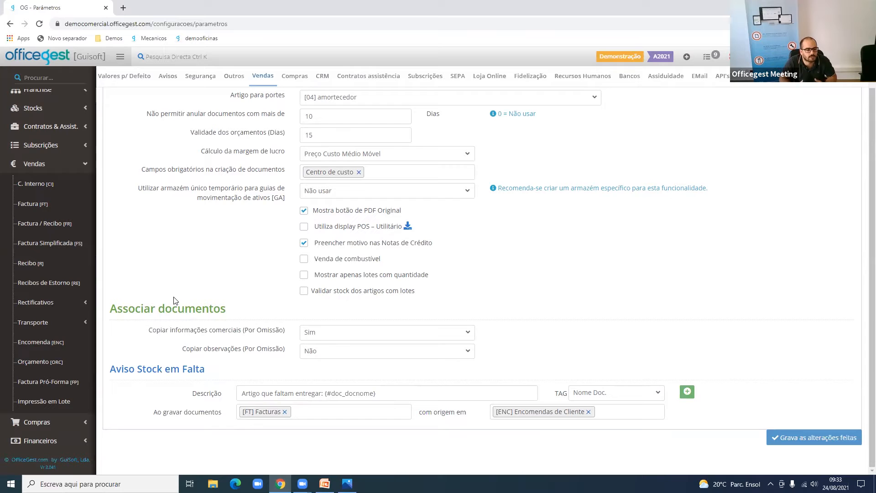
click(76, 365)
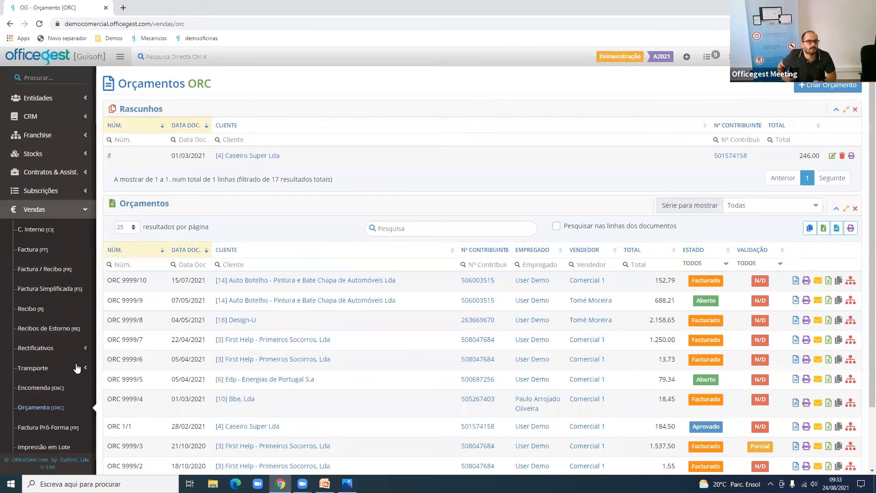
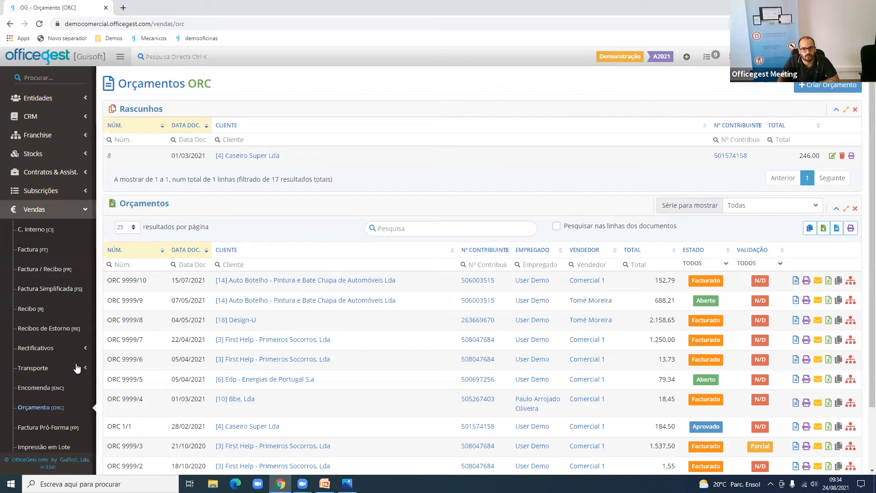
View the PDF of draft quote 8 for Caseiro Super Lda, examining its RASCUNHO watermark, article lines and totals, and close it
click(851, 156)
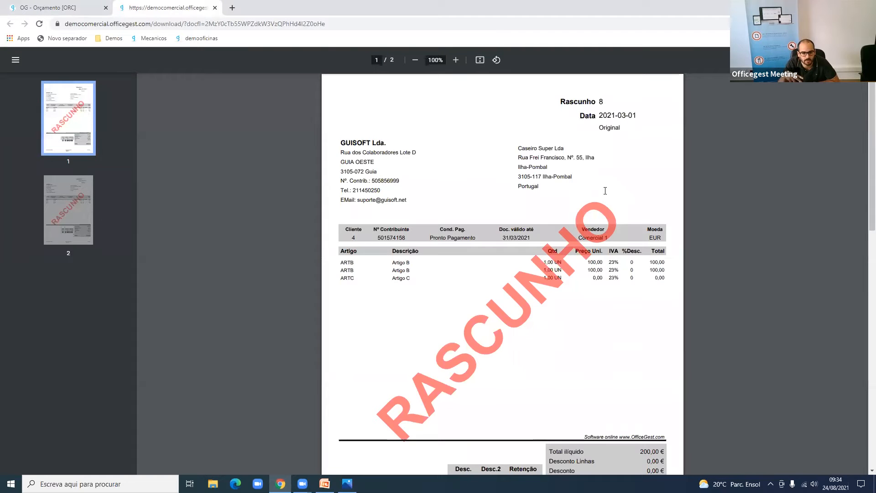
drag(398, 433, 572, 219)
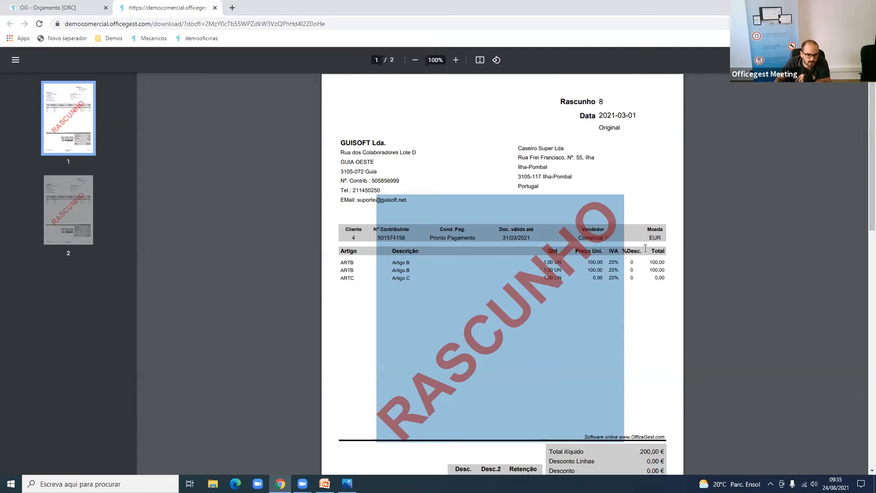
click(504, 281)
drag(551, 278, 571, 262)
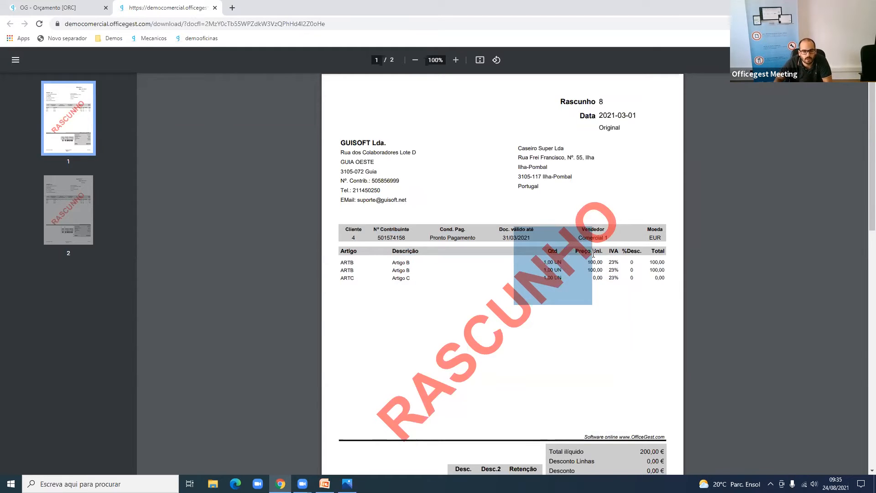
scroll(593, 254, down, 3)
scroll(593, 253, down, 2)
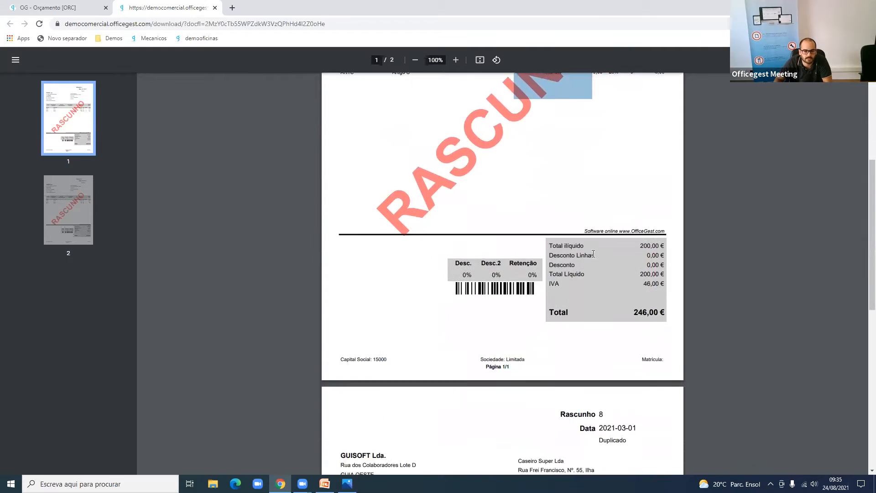
scroll(593, 253, up, 3)
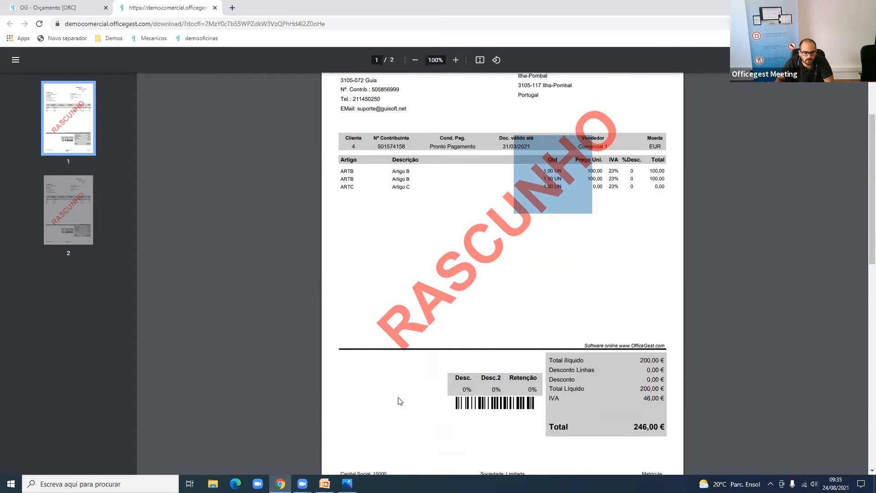
scroll(399, 400, down, 1)
scroll(399, 401, up, 4)
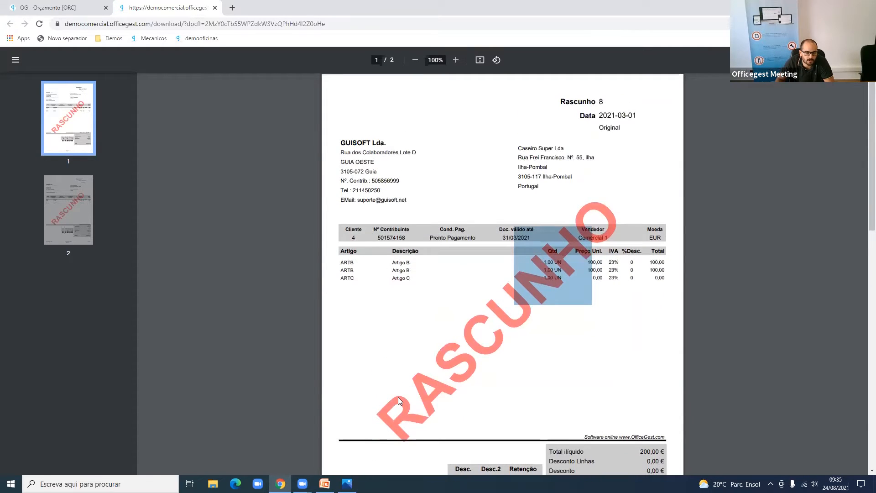
scroll(399, 401, down, 5)
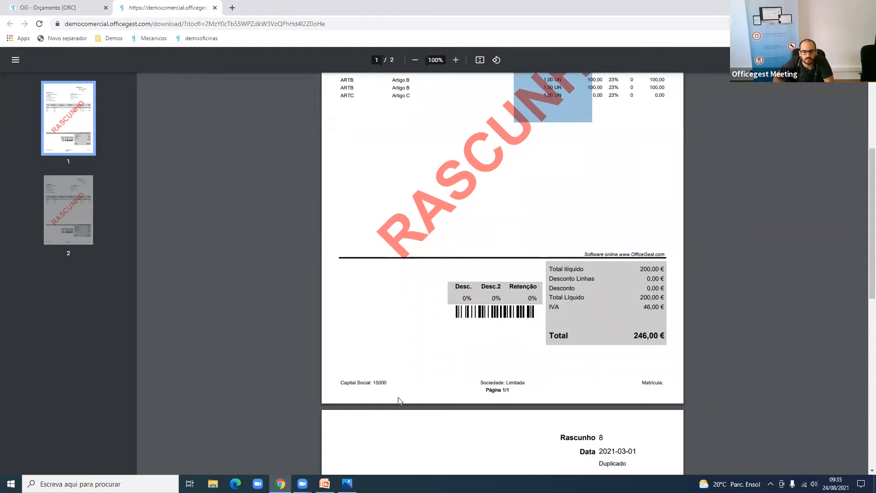
scroll(351, 292, up, 4)
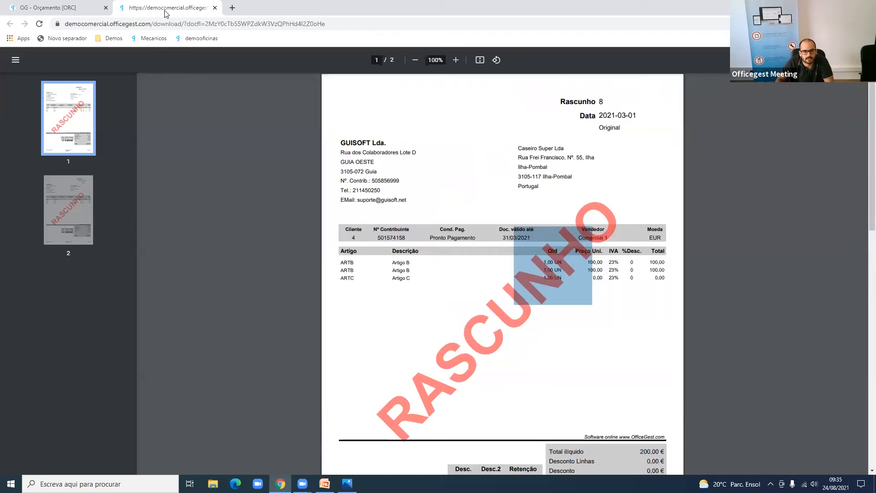
middle_click(166, 4)
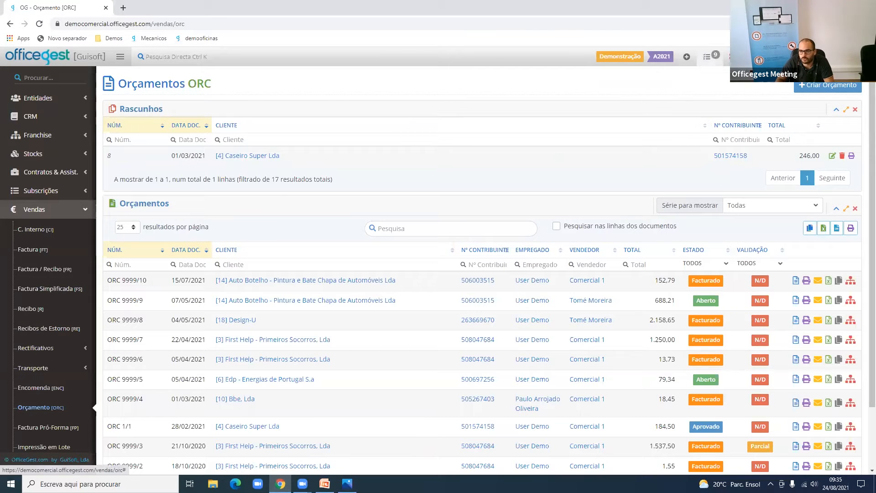
click(866, 23)
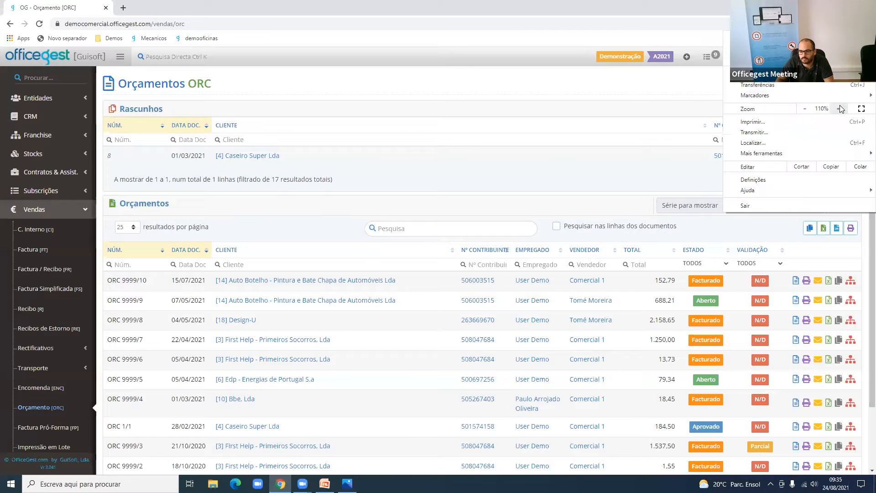
click(838, 109)
click(804, 108)
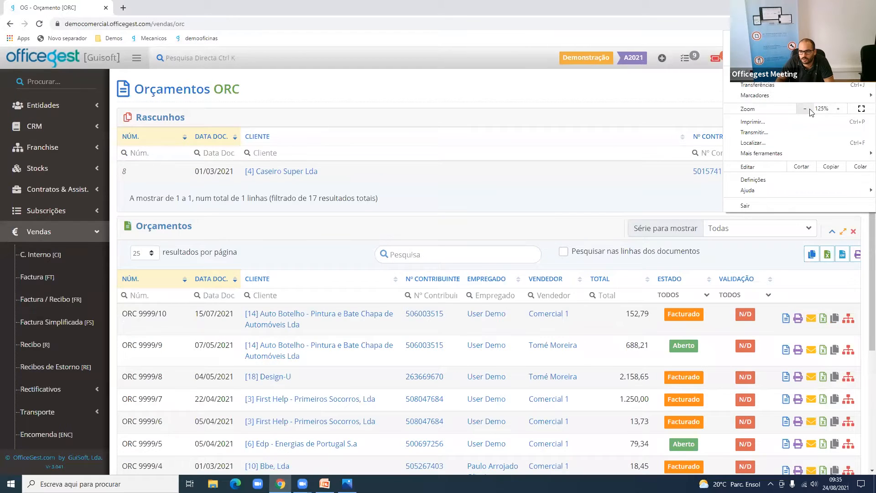
click(652, 154)
Examine the quotes' Estado values and the following states available for the open quote ORC 9999/9, without changing its state
scroll(639, 144, down, 1)
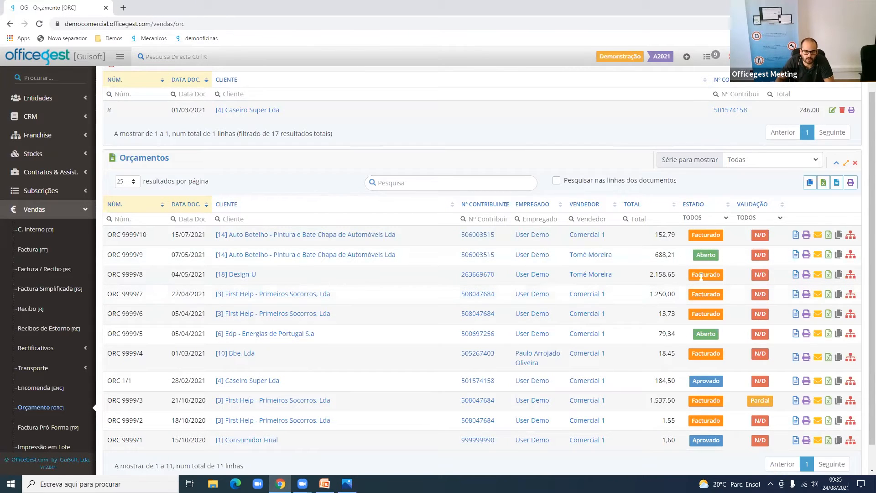
drag(697, 255, 712, 256)
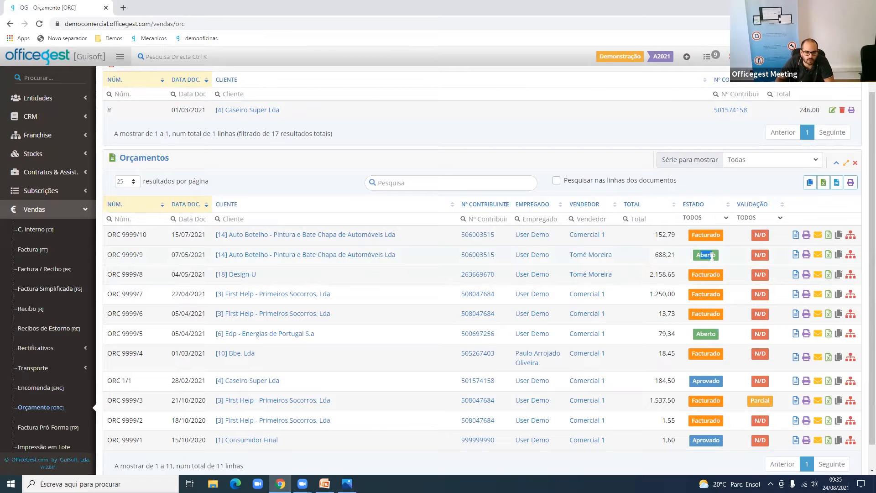
click(708, 380)
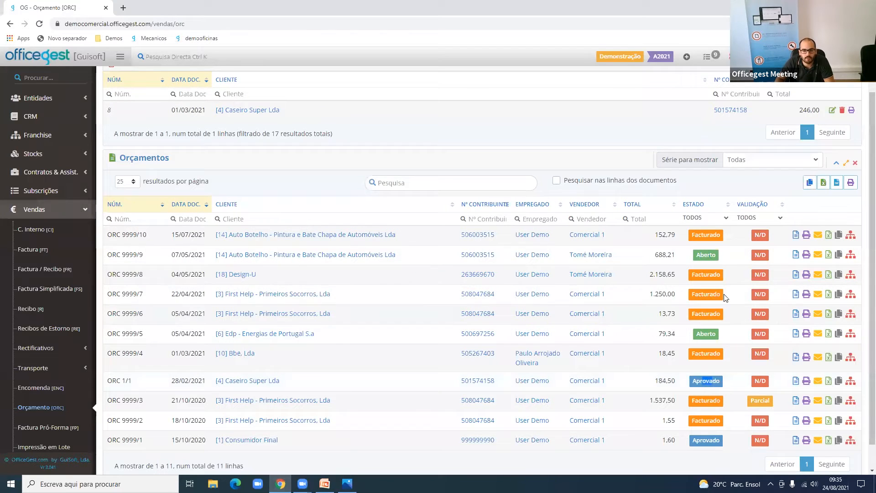
click(690, 258)
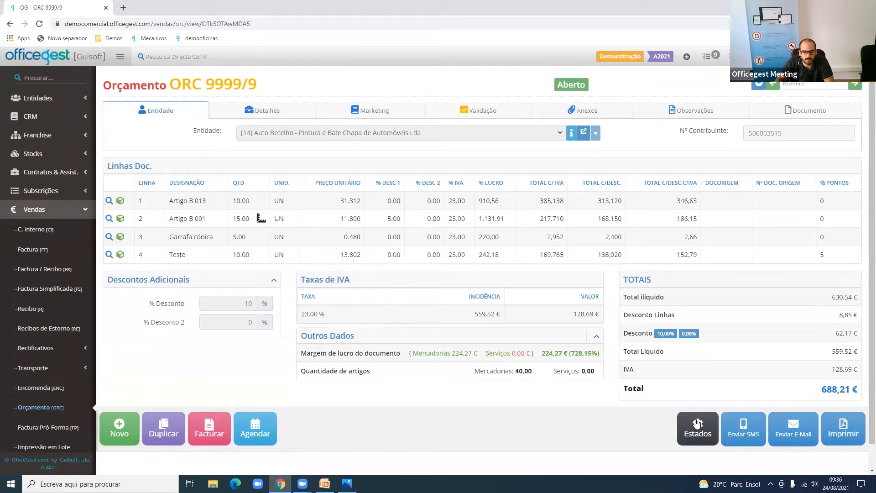
click(700, 427)
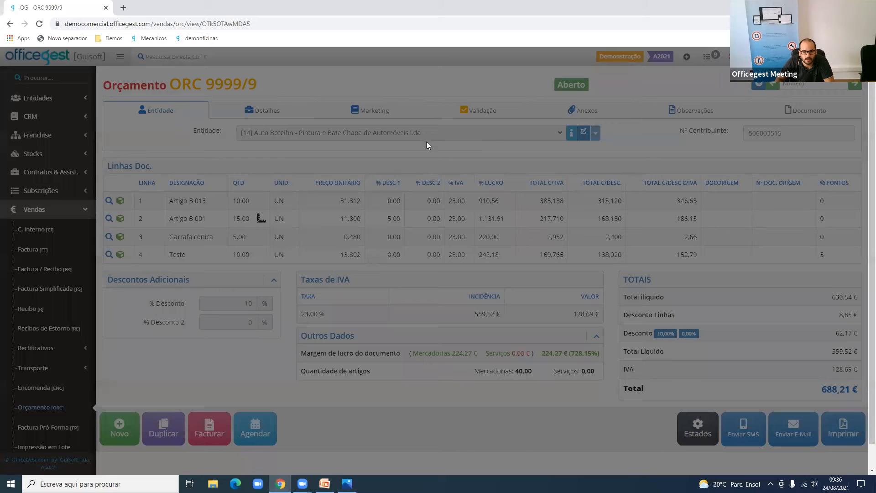
click(420, 132)
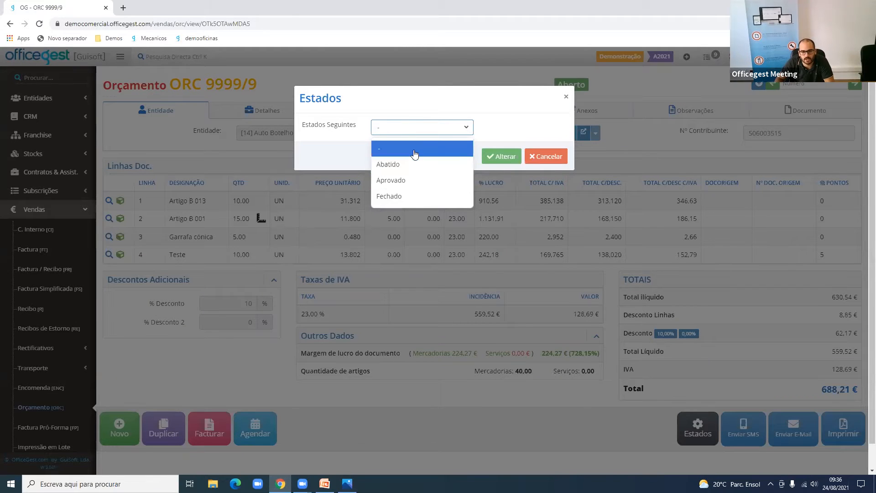
click(333, 267)
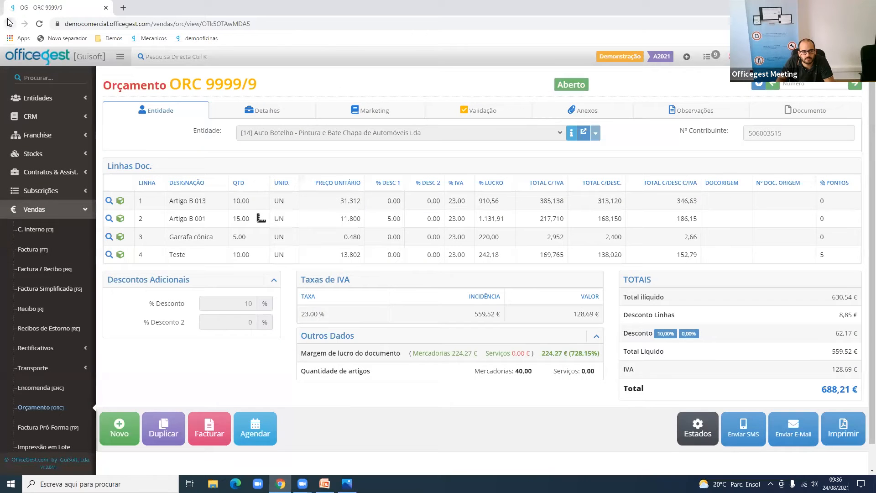
Return to the Orçamentos list and look through the drafts and issued quotes
click(10, 24)
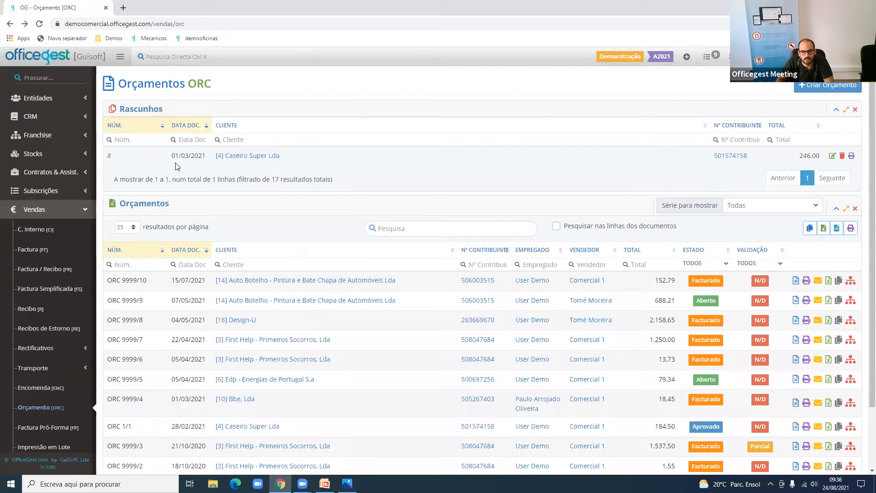
scroll(385, 261, down, 2)
scroll(622, 294, up, 2)
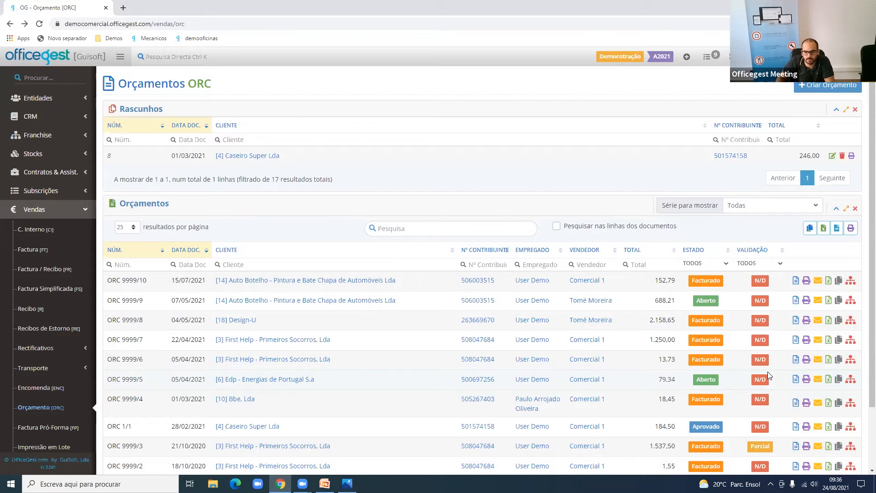
Filter the issued quotes by the Validação values Total and Parcial
scroll(768, 372, down, 1)
click(767, 219)
click(766, 255)
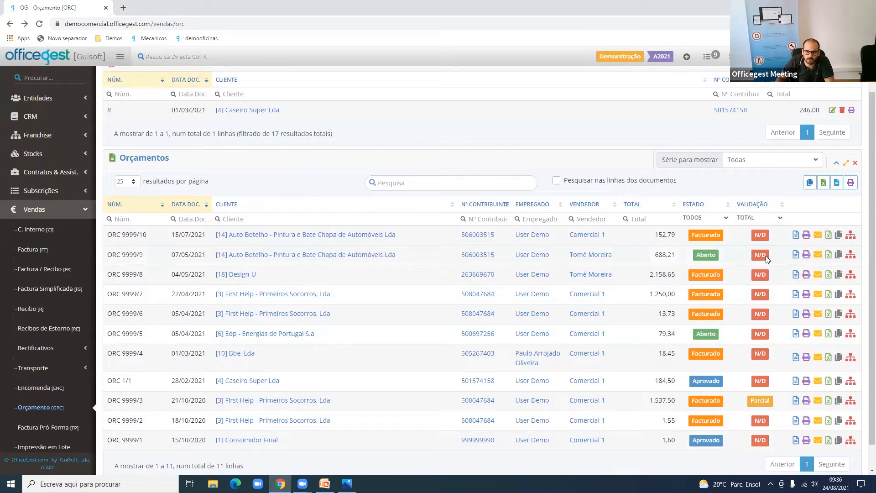
click(771, 264)
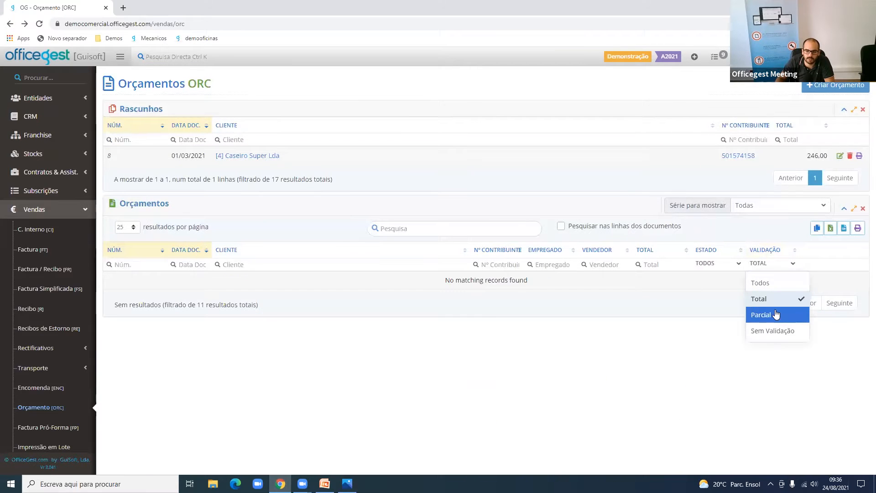
click(775, 314)
Open the partially validated quote ORC 9999/3 and examine the articles and quantities in its Validação section
click(760, 282)
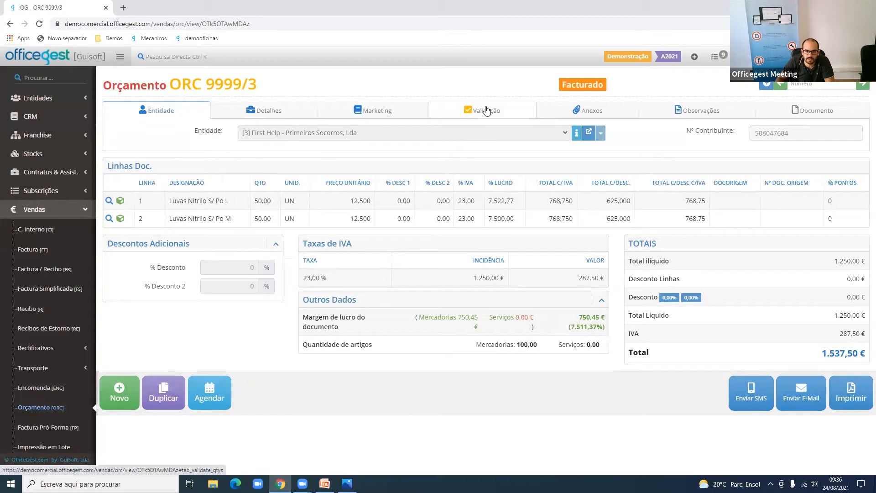
click(487, 111)
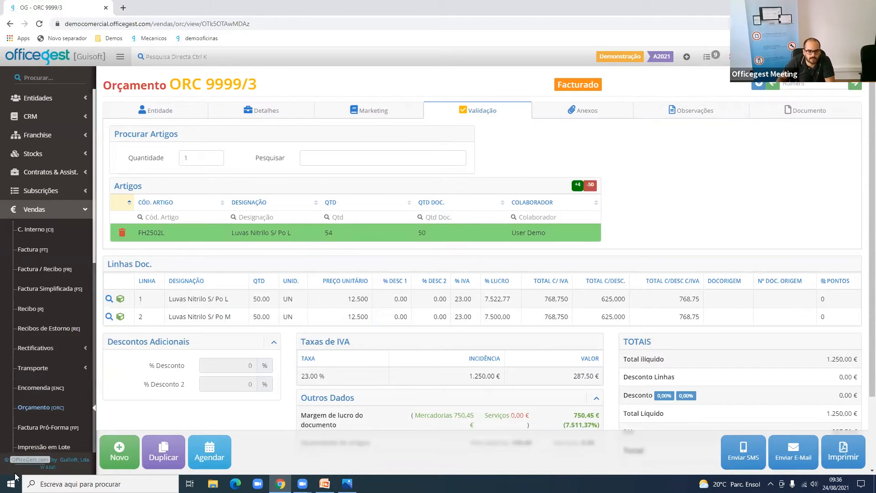
Return to the Orçamentos list, view the Flow do documento of quote ORC 9999/10, and close it
click(59, 411)
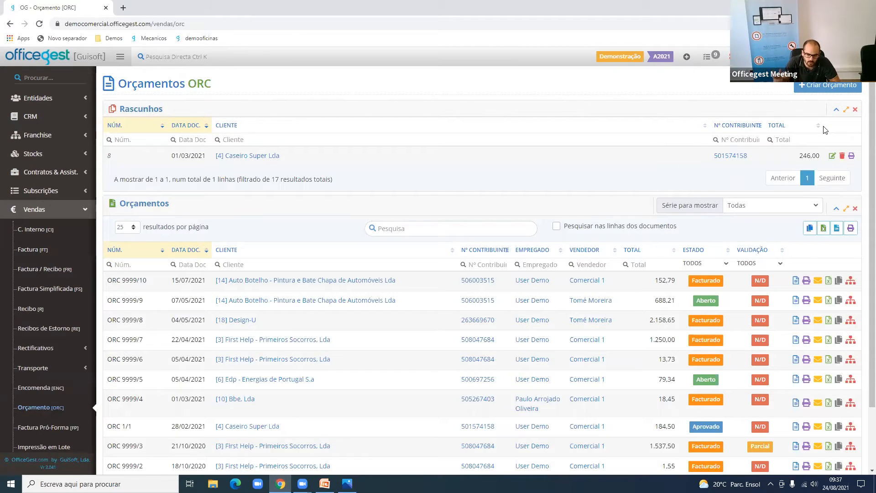
click(849, 285)
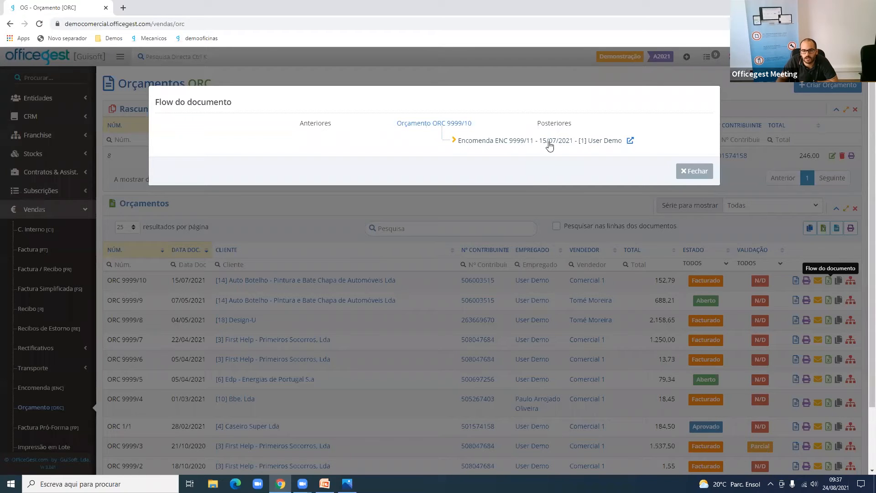
click(569, 274)
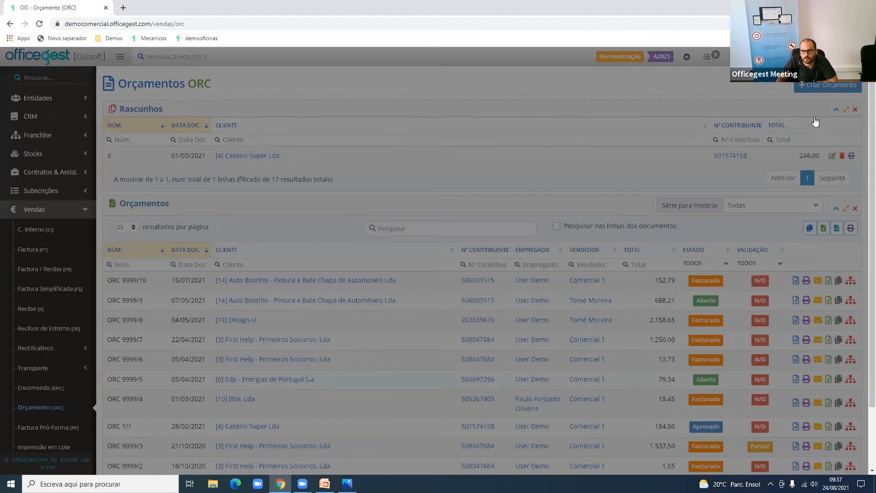
Start a new Orçamento and look through the customers available for its Entidade
click(838, 89)
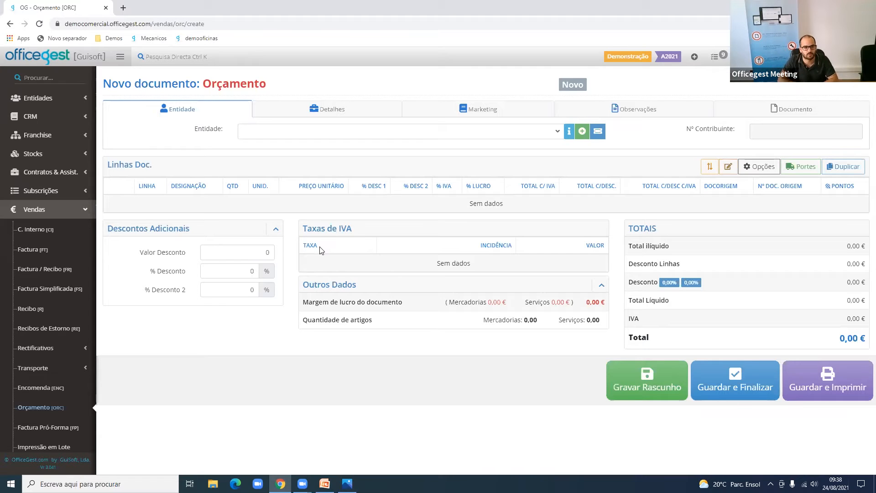
click(470, 131)
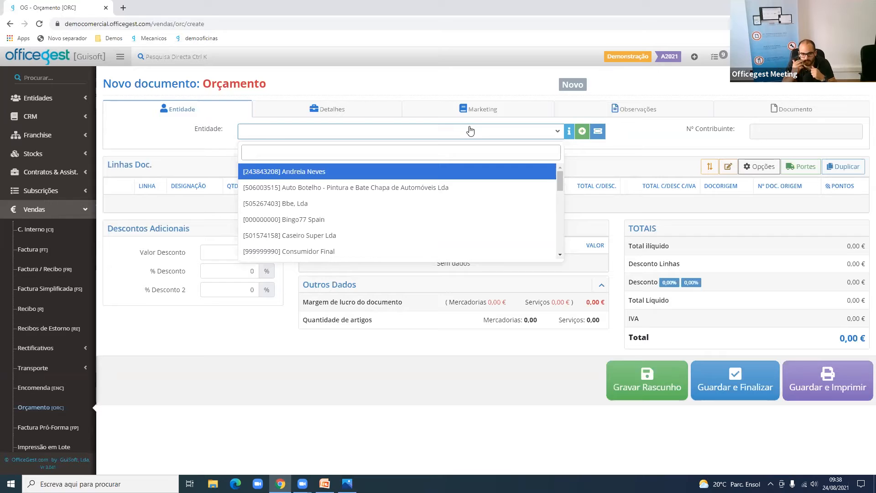
scroll(428, 227, down, 2)
scroll(428, 227, down, 5)
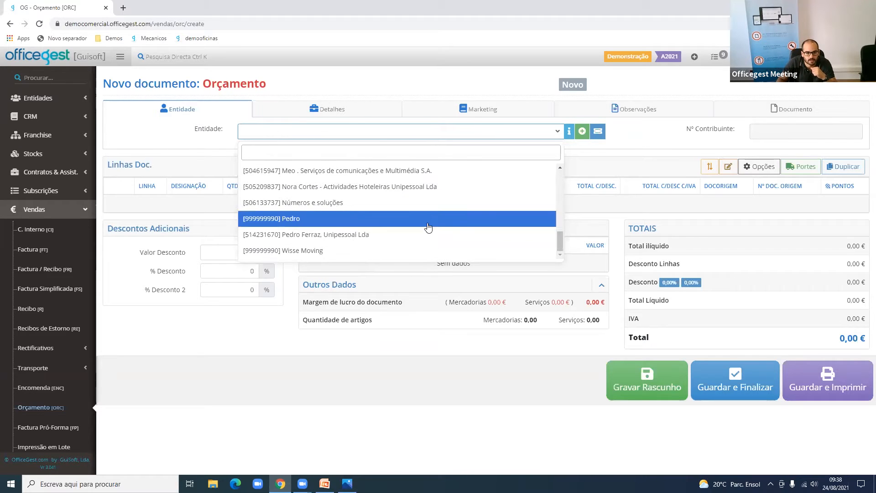
scroll(425, 240, up, 7)
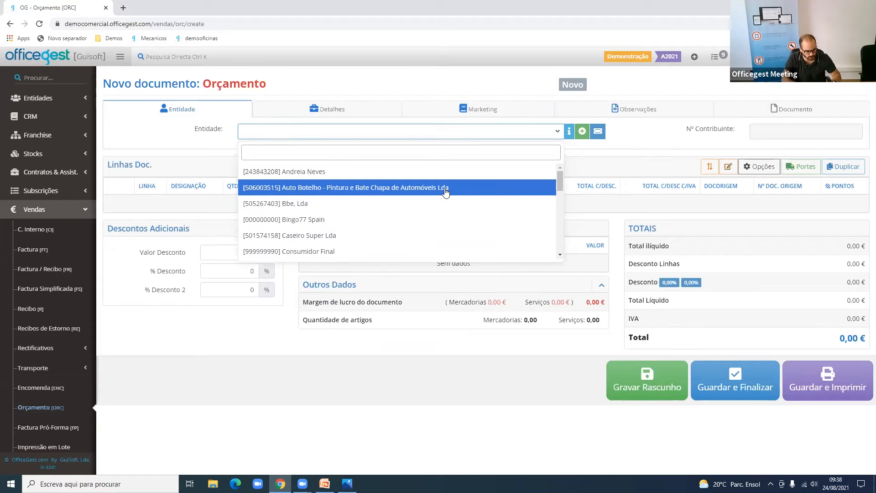
Search the Entidade customers for "auto chapa" and clear the search text
text(auto )
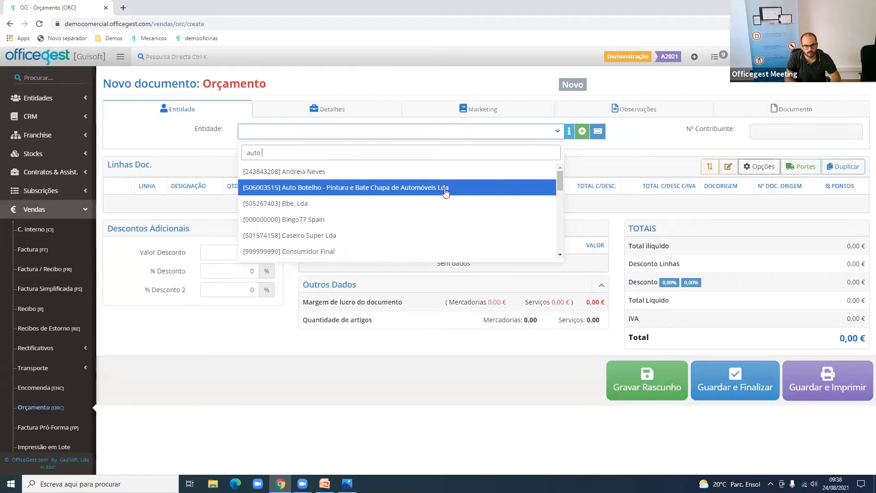
text(chapa)
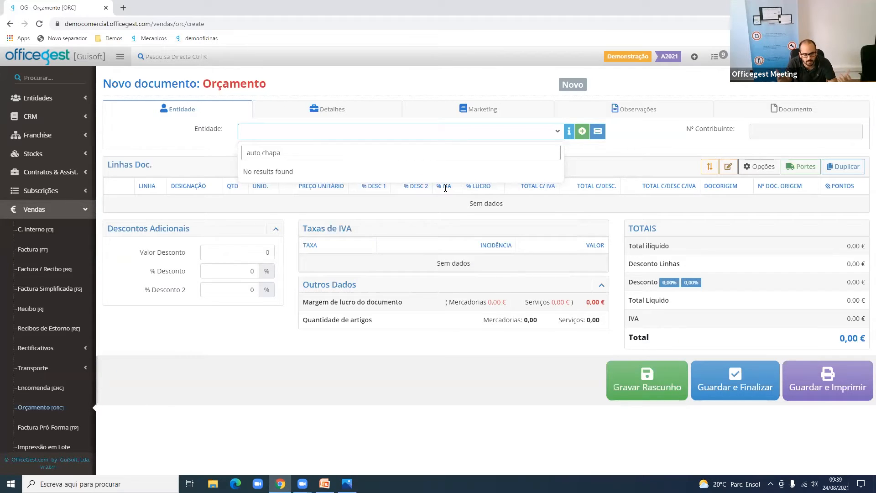
key(BackSpace)
key(BackSpace)
key(BackSpace)
key(BackSpace)
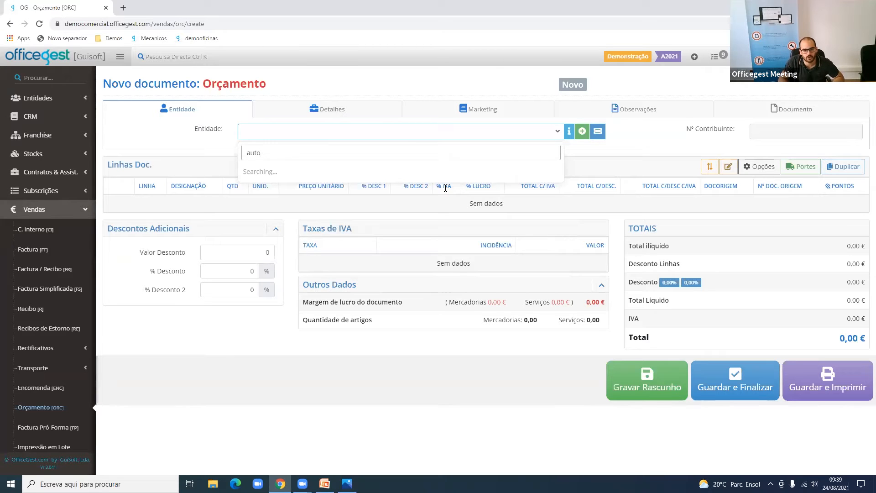
key(BackSpace)
key(BackSpace)
key(BackSpace)
key(BackSpace)
Search the Entidade customers with the wildcard text "auto%chapa"
text(auto)
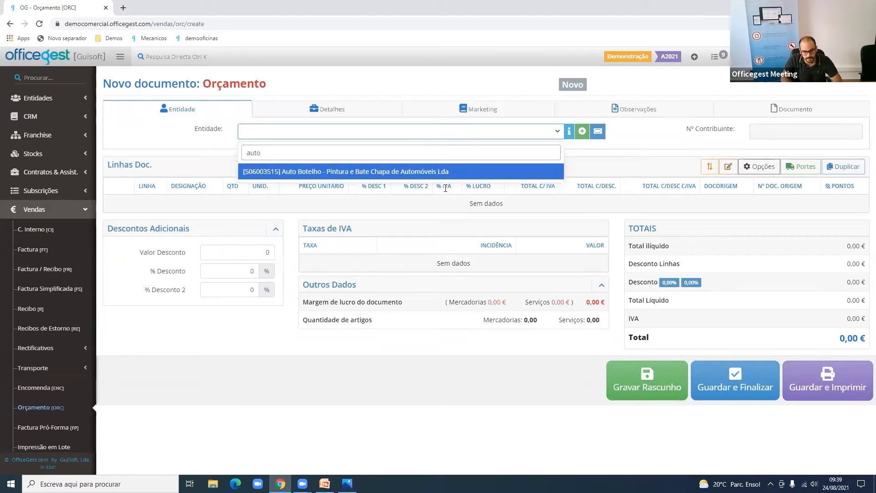
text(%)
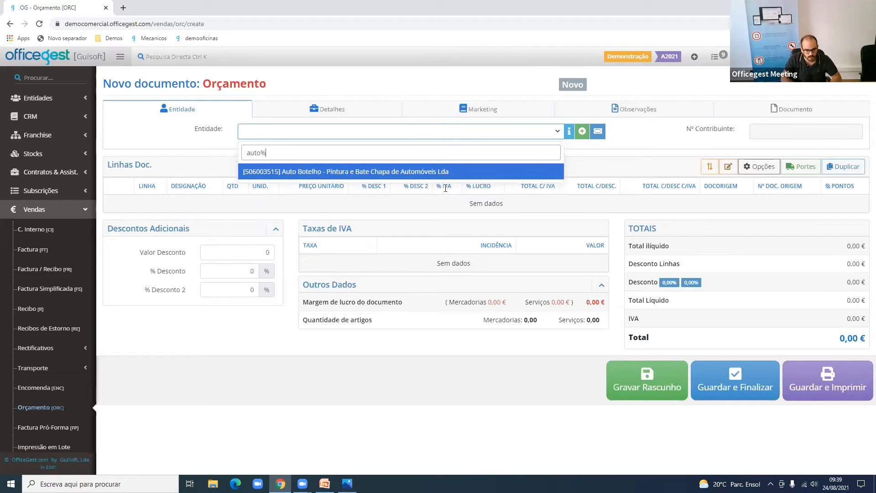
text(chapa)
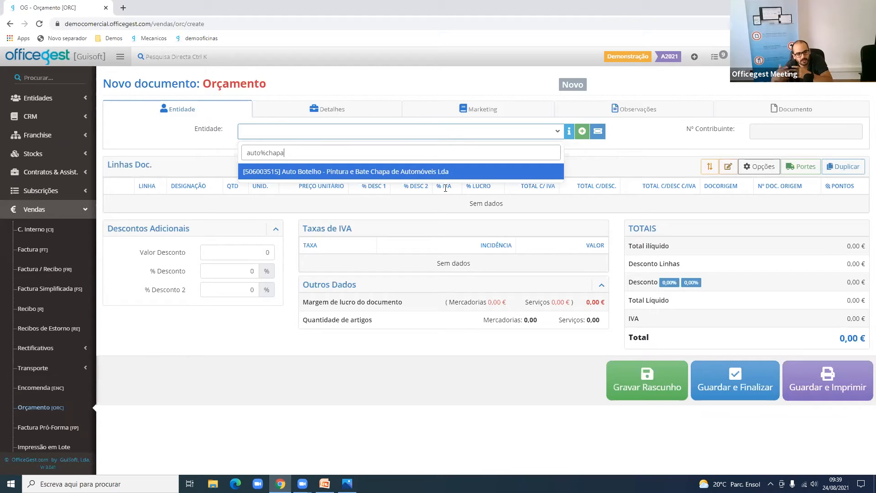
Change the customer search to "auto chapa", using a space instead of the % wildcard, to compare the matches
key(BackSpace)
key(BackSpace)
key(BackSpace)
key(BackSpace)
key(BackSpace)
key(BackSpace)
text(chapa)
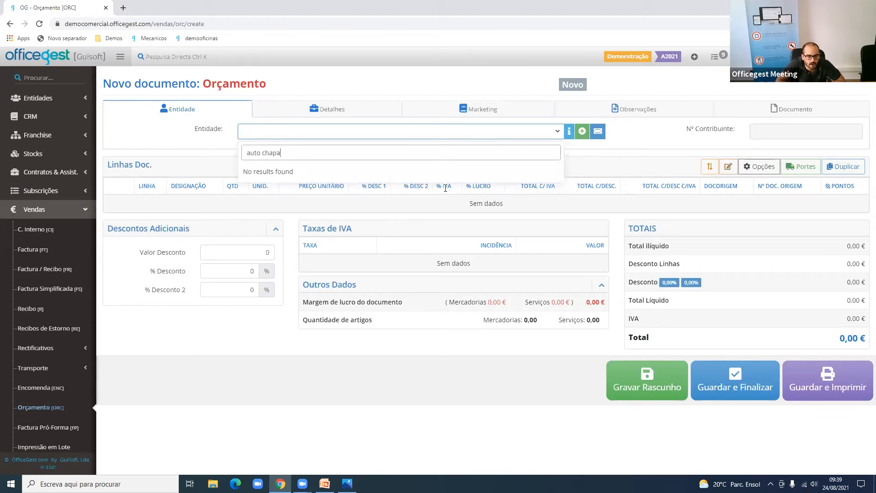
Put the % wildcard back between the words so the customer search reads "auto%chapa"
key(BackSpace)
key(BackSpace)
key(BackSpace)
key(BackSpace)
key(BackSpace)
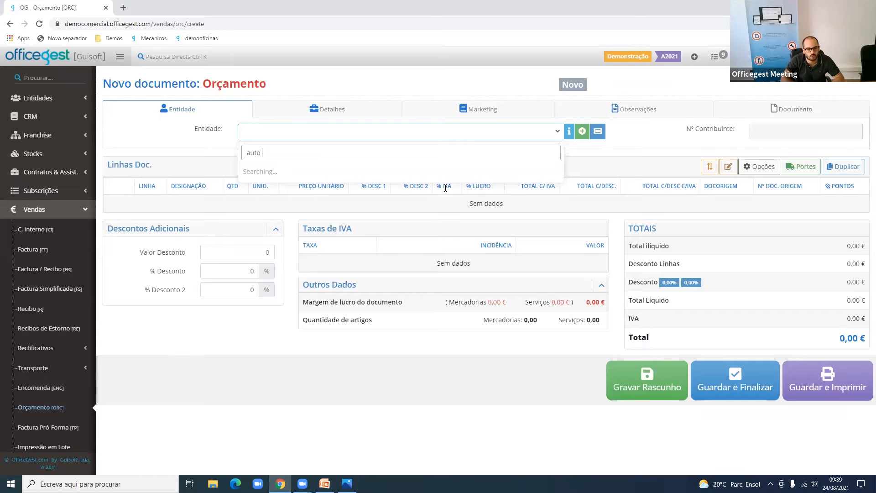
key(BackSpace)
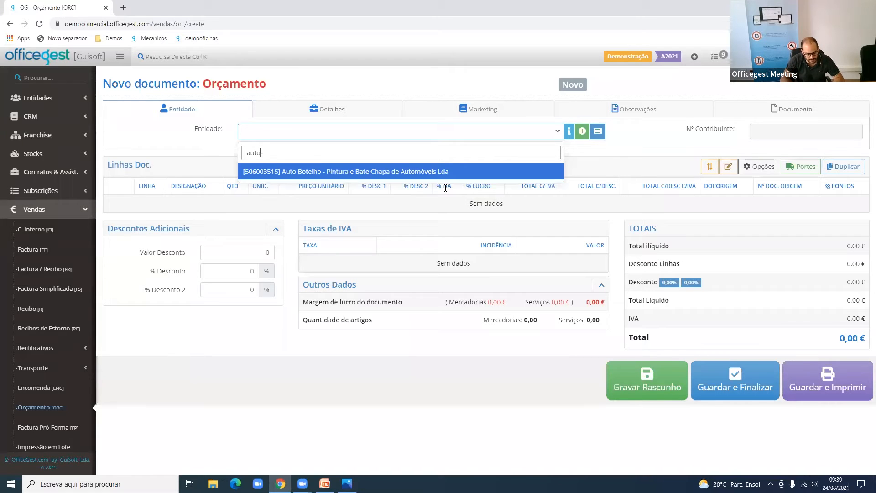
text(%)
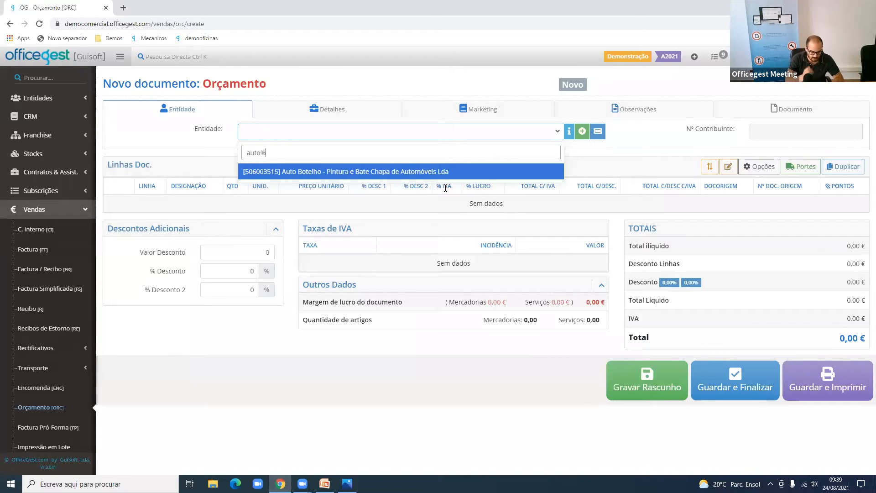
text(chapa)
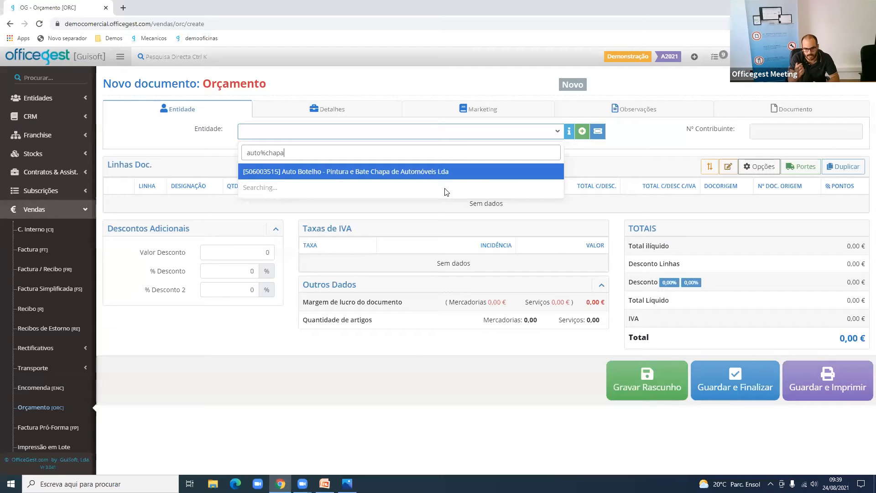
Try the wildcard customer search "auto%pint" and empty the search text
text(l)
key(BackSpace)
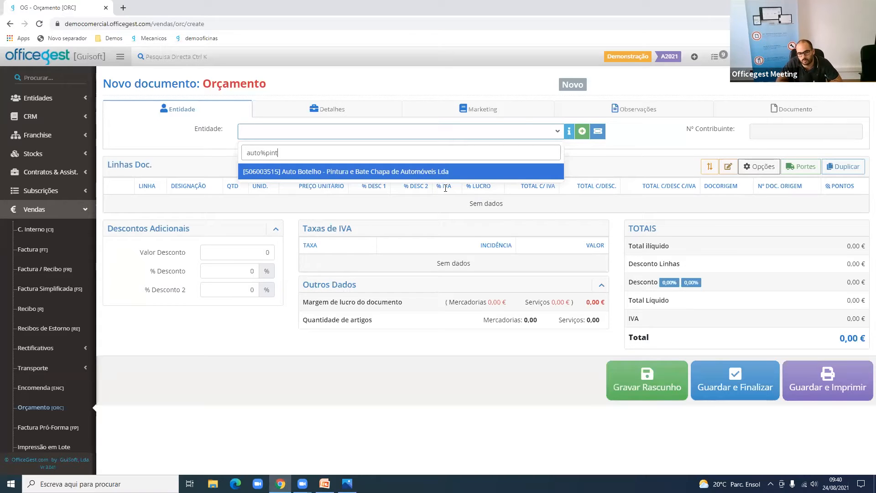
key(BackSpace)
key(BackSpace)
key(BackSpace)
key(BackSpace)
key(BackSpace)
key(BackSpace)
key(BackSpace)
key(BackSpace)
key(BackSpace)
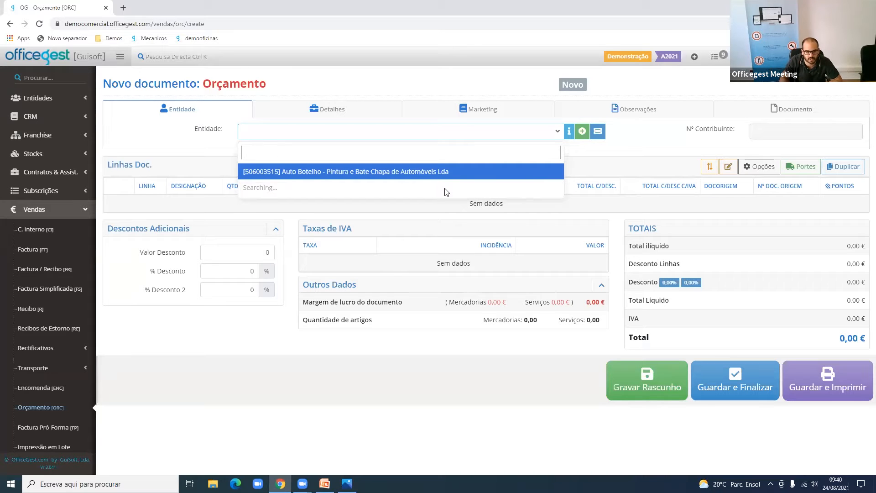
Alternate the quote's Entidade between Auto Botelho - Pintura e Bate Chapa de Automóveis Lda and the first listed customer, ending on the first listed customer
click(379, 172)
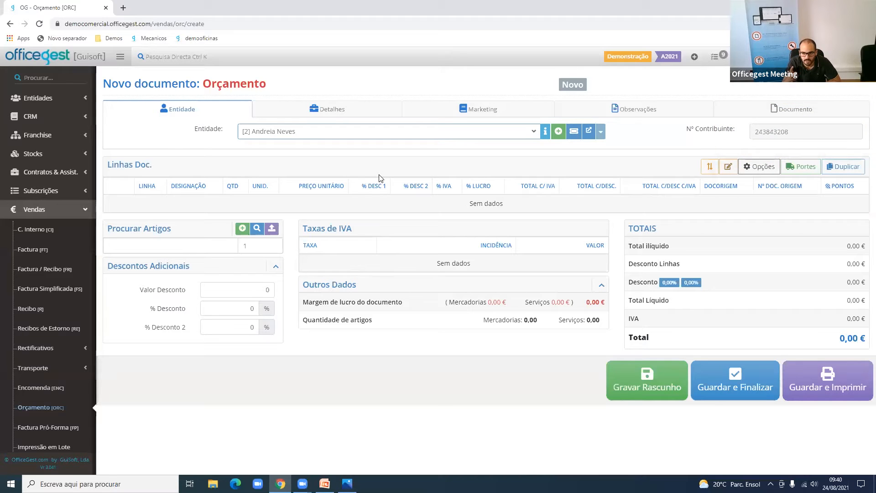
click(403, 131)
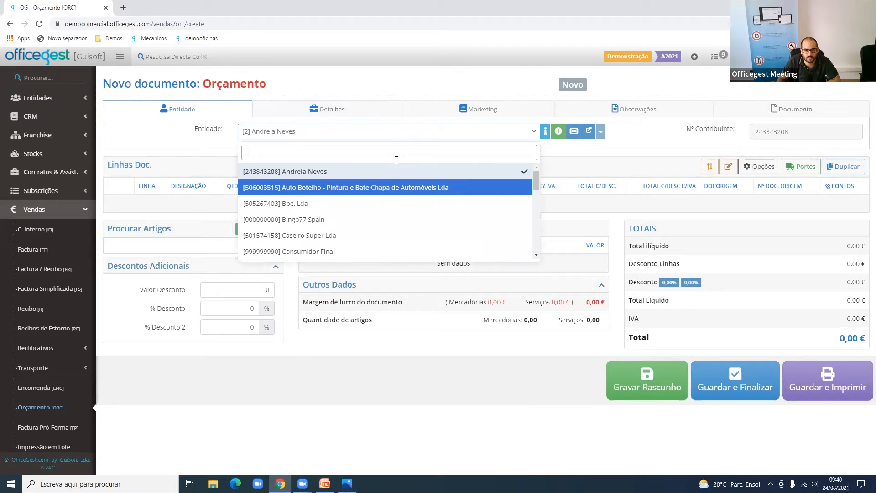
click(382, 188)
click(380, 136)
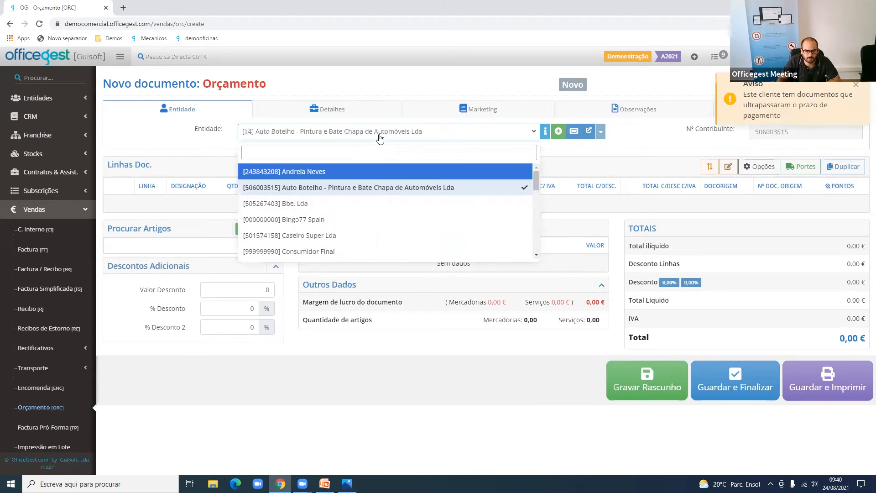
click(371, 177)
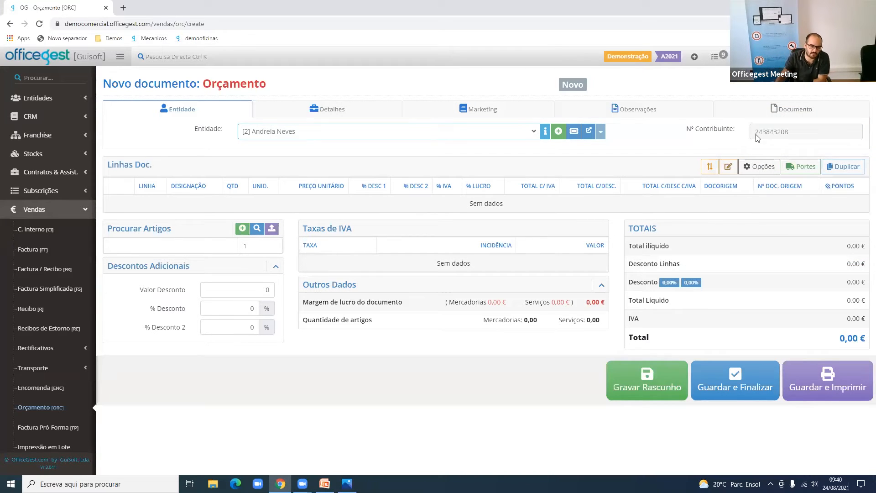
click(503, 132)
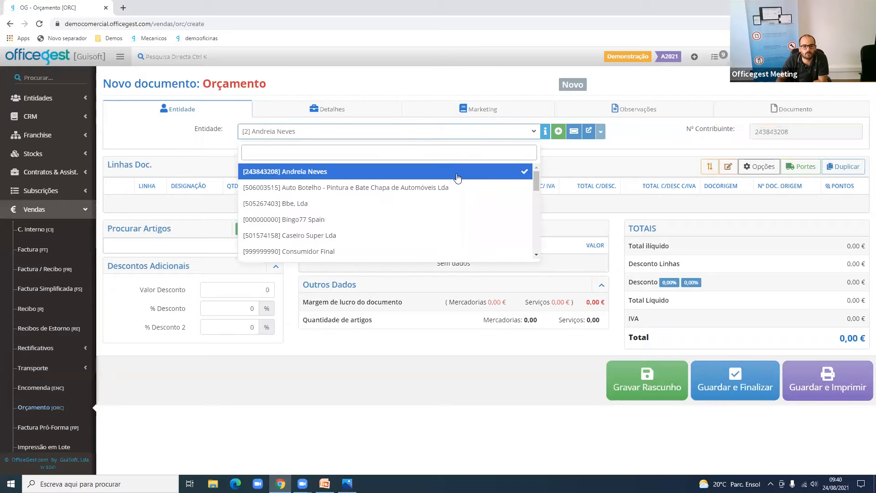
click(458, 177)
click(464, 135)
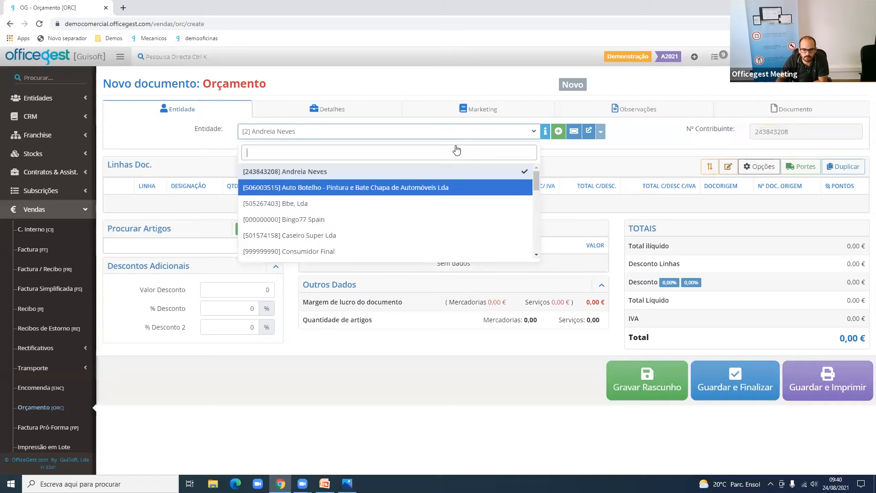
click(427, 189)
click(414, 132)
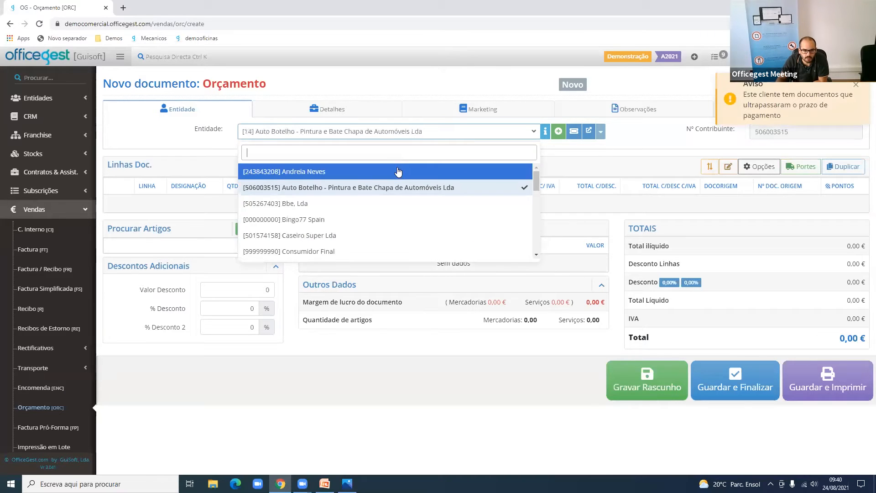
click(398, 172)
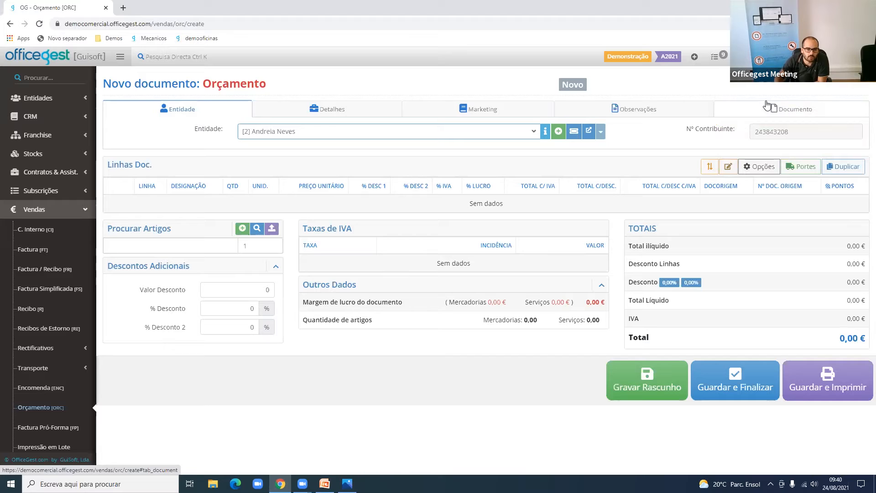
Open the Clientes list in a separate browser tab and open the record of Consumidor Final
click(79, 99)
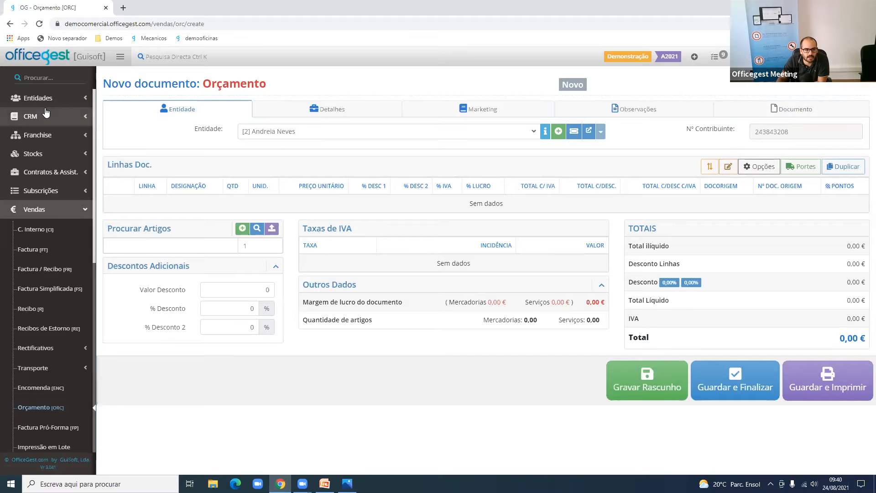
middle_click(46, 138)
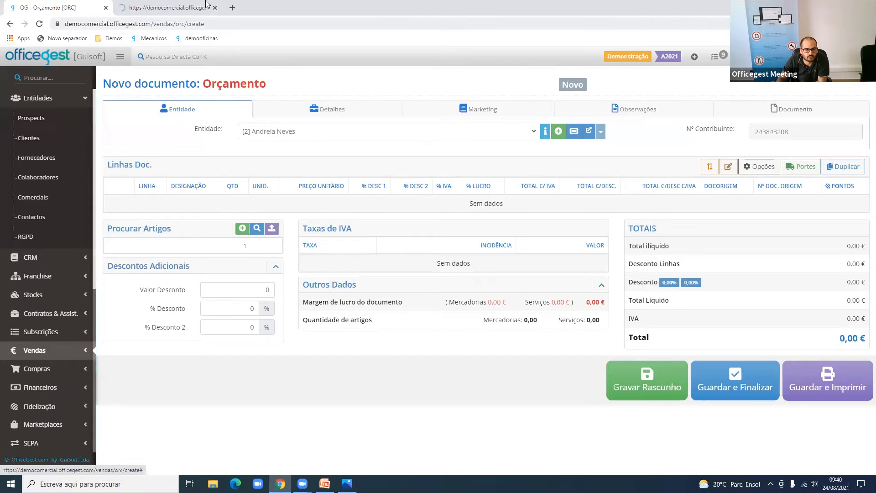
click(206, 4)
double_click(187, 174)
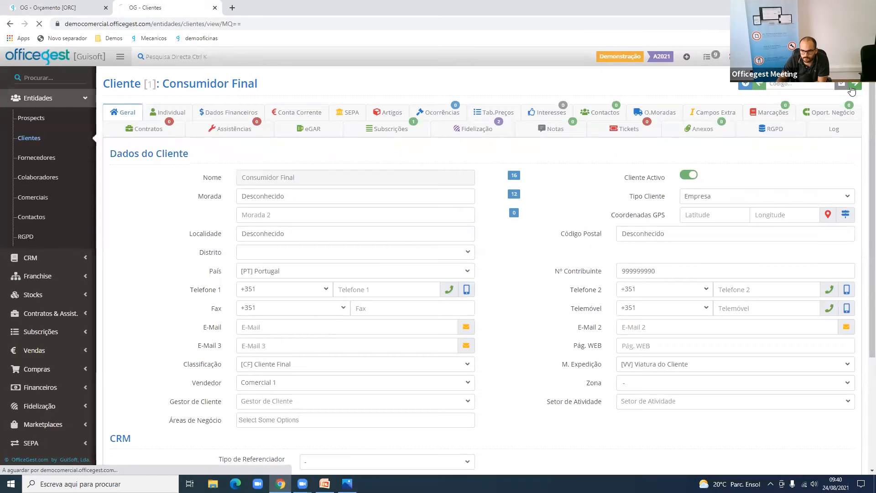
Move to the next customer's record and examine the Saldo and Plafond in its Conta Corrente
click(849, 86)
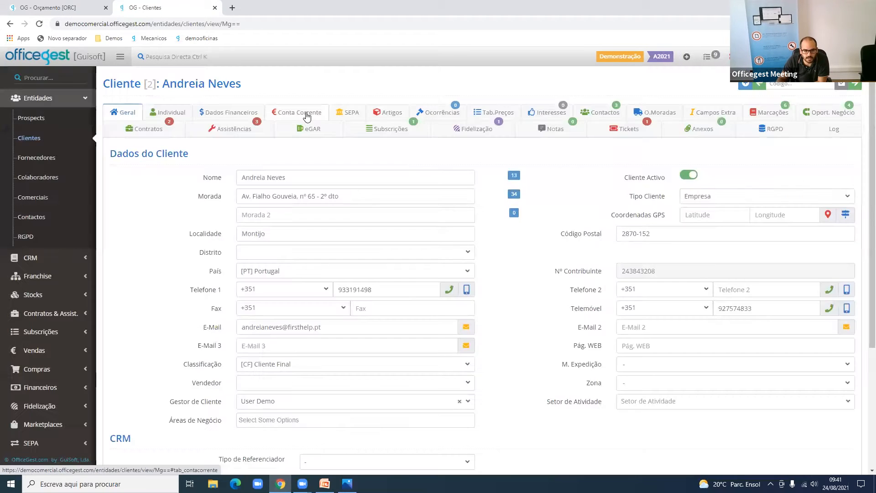
click(305, 113)
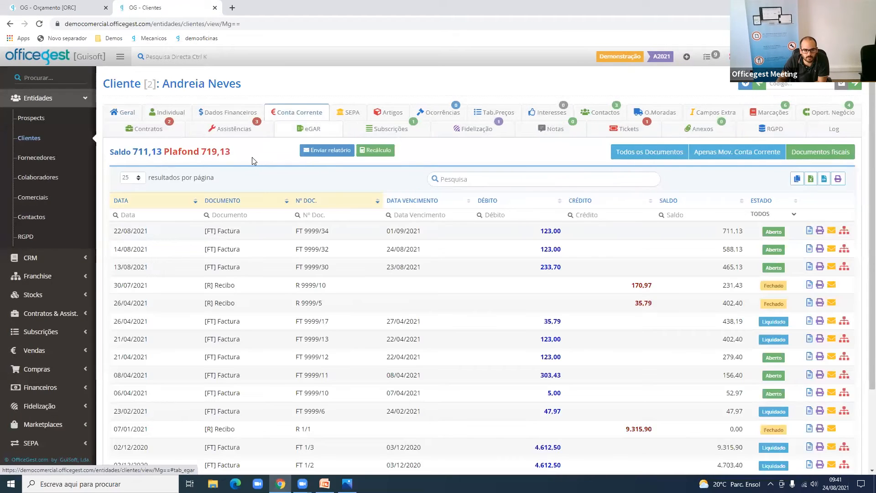
drag(144, 150, 173, 151)
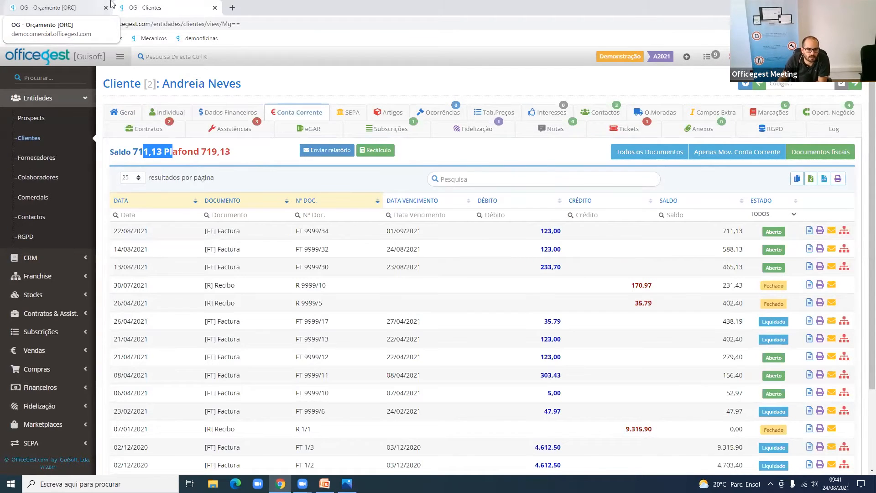
Check the Dúvidoso option in the customer's Dados Financeiros and return to the new quote
click(230, 113)
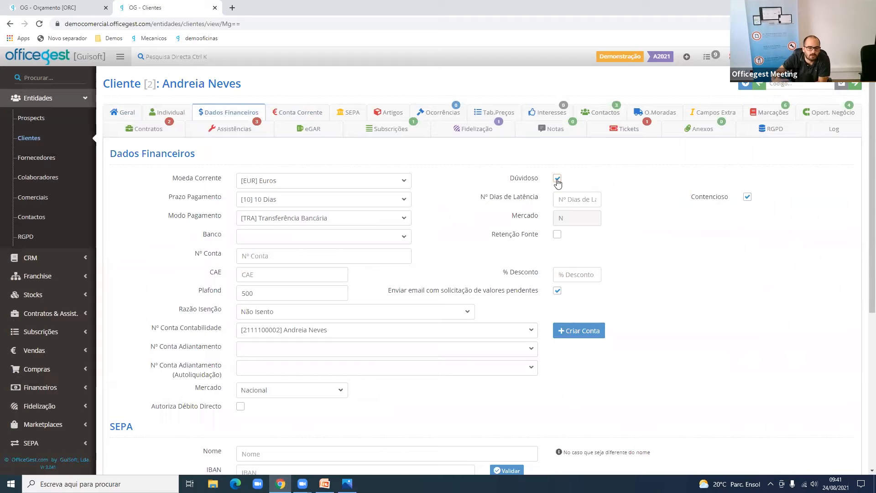
double_click(521, 182)
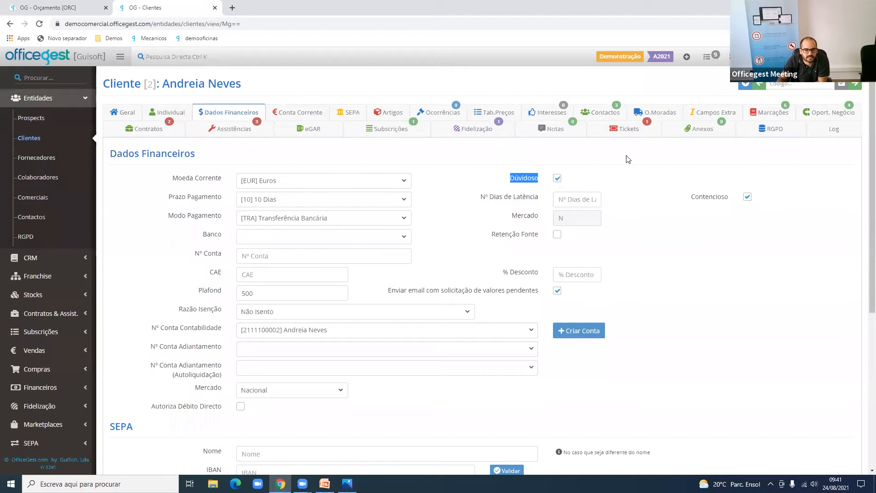
click(91, 6)
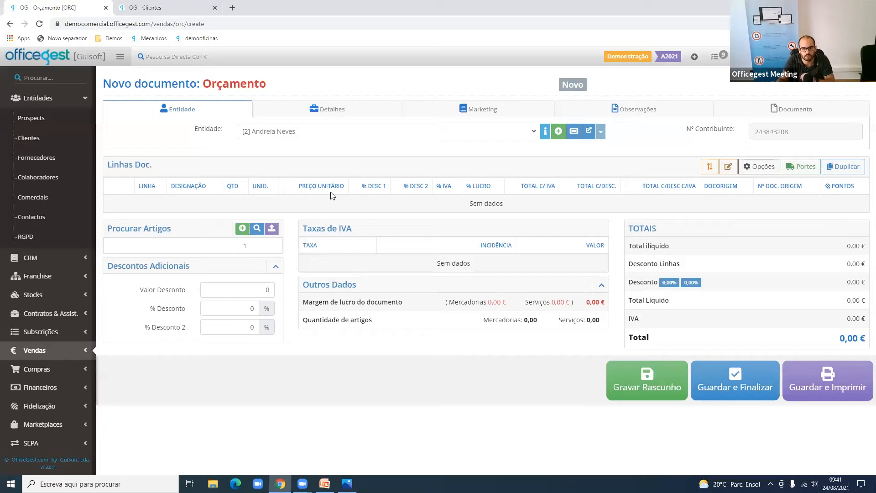
Show the Dados do Cliente summary from the quote and open its Localidade and Morada for inline editing, keeping the existing address
click(545, 135)
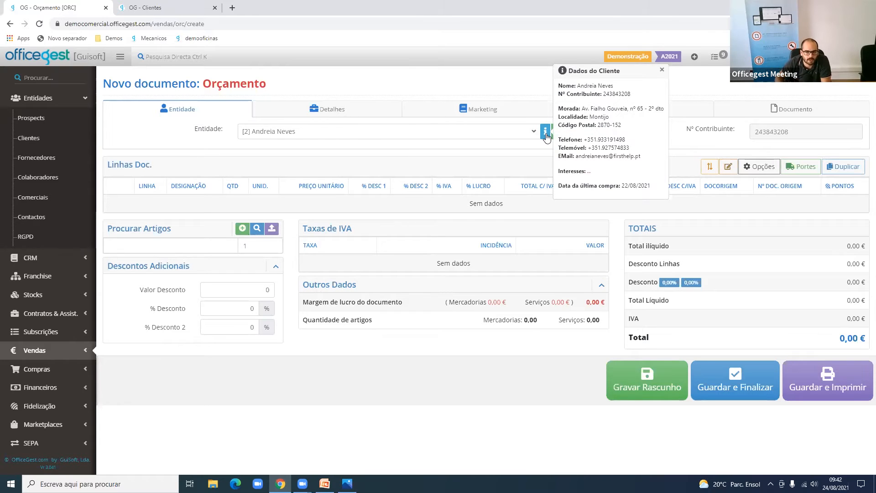
click(606, 117)
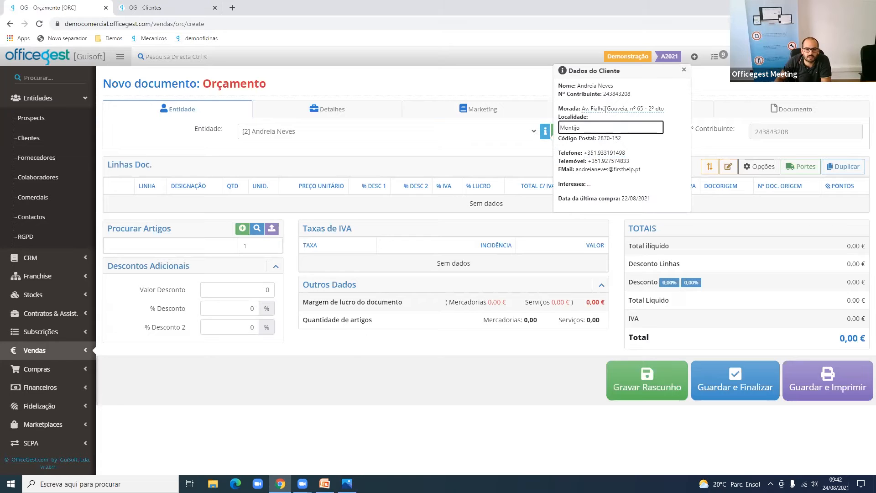
click(605, 111)
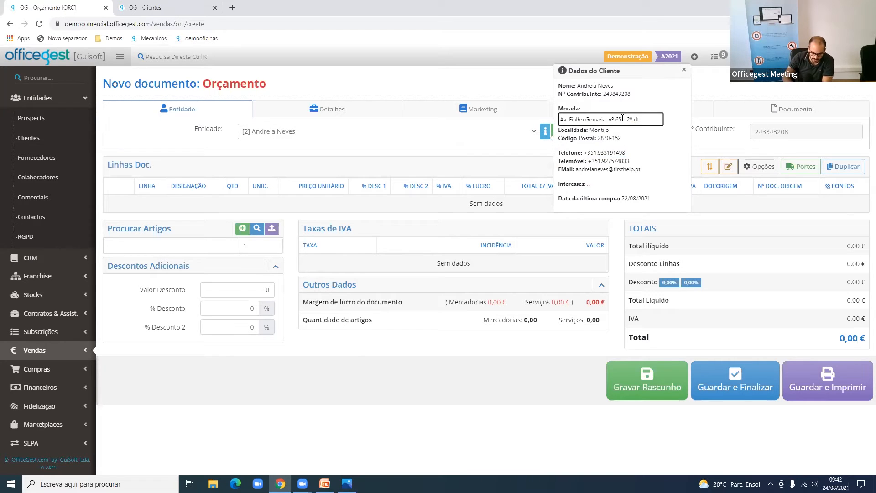
key(Return)
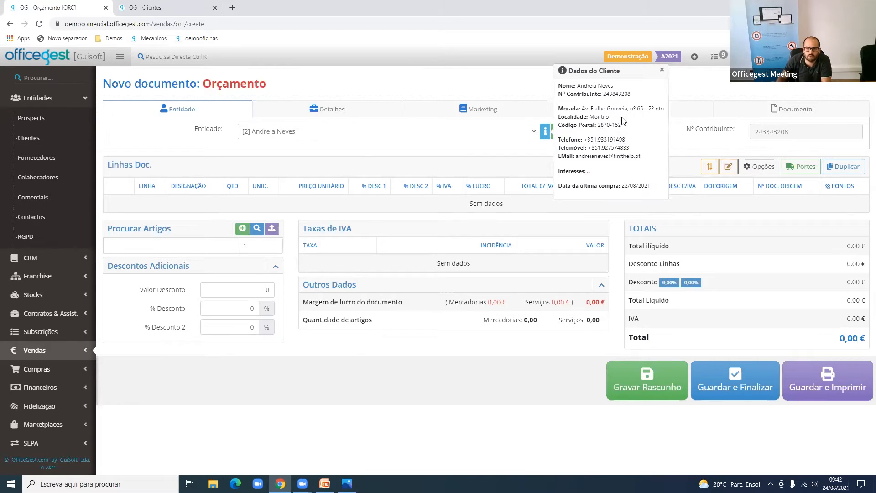
Inspect the name, tax number, Telemóvel and Telefone fields for inline editing in the customer summary, and close the summary
click(610, 85)
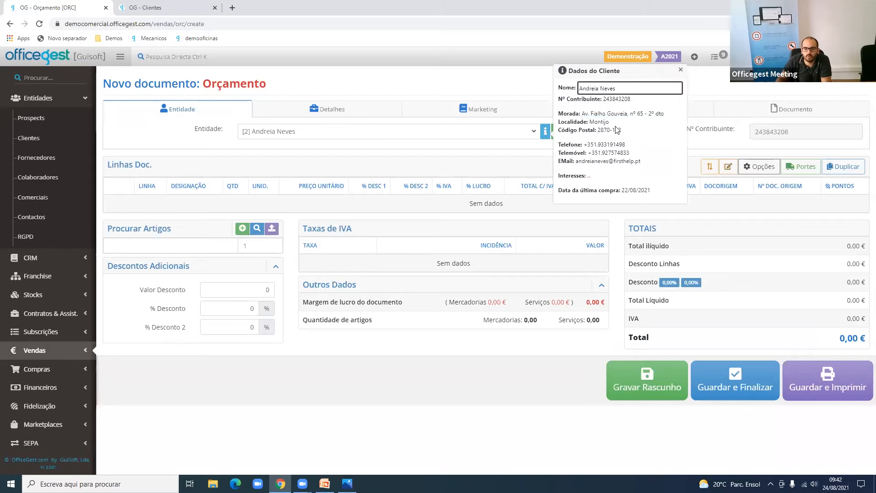
click(614, 103)
double_click(616, 94)
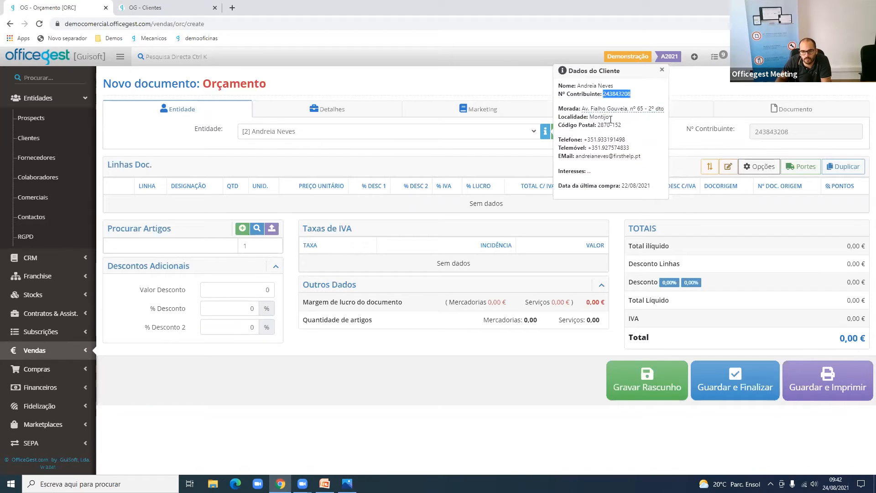
click(606, 149)
click(606, 140)
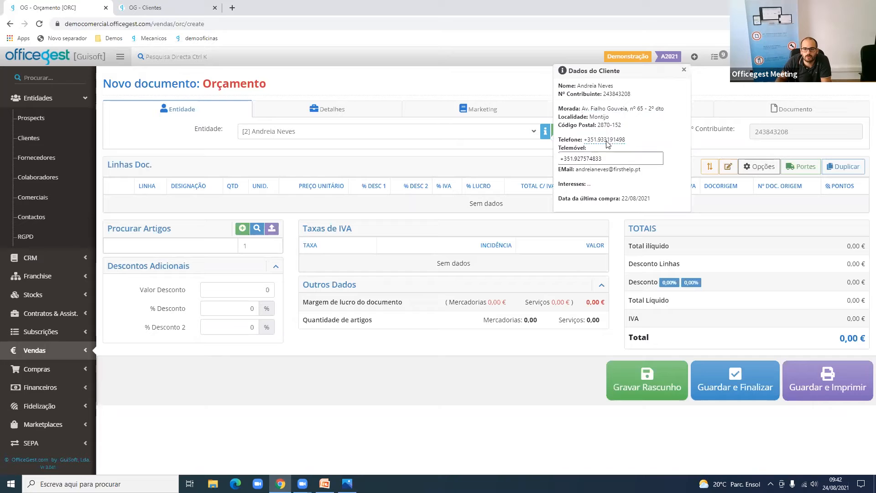
click(560, 317)
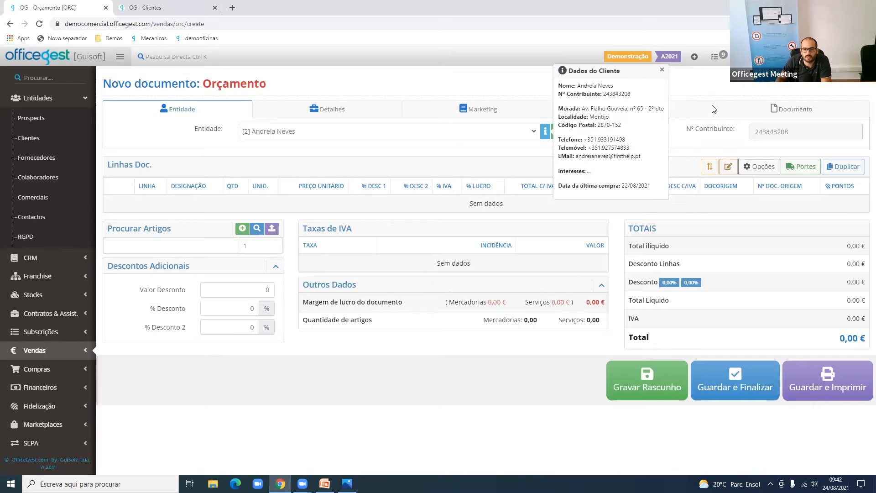
click(662, 72)
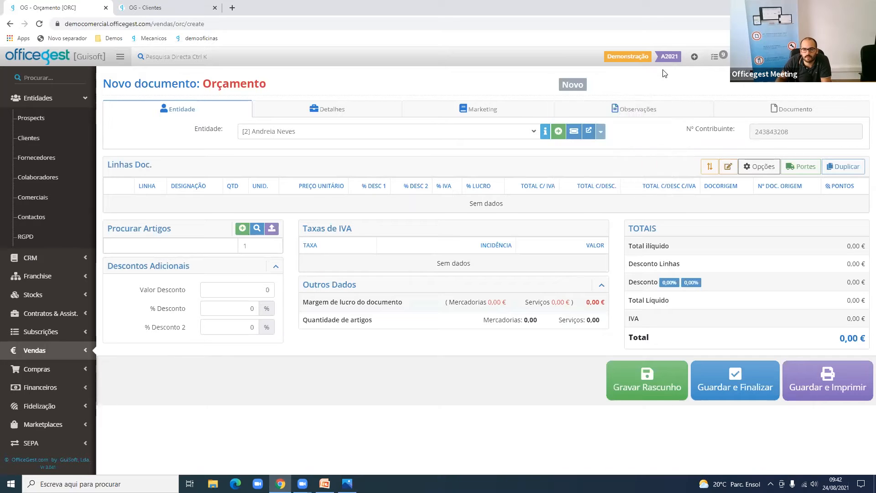
Open the full Ficha de Cliente from the quote in separate browser tabs, closing it each time
click(589, 132)
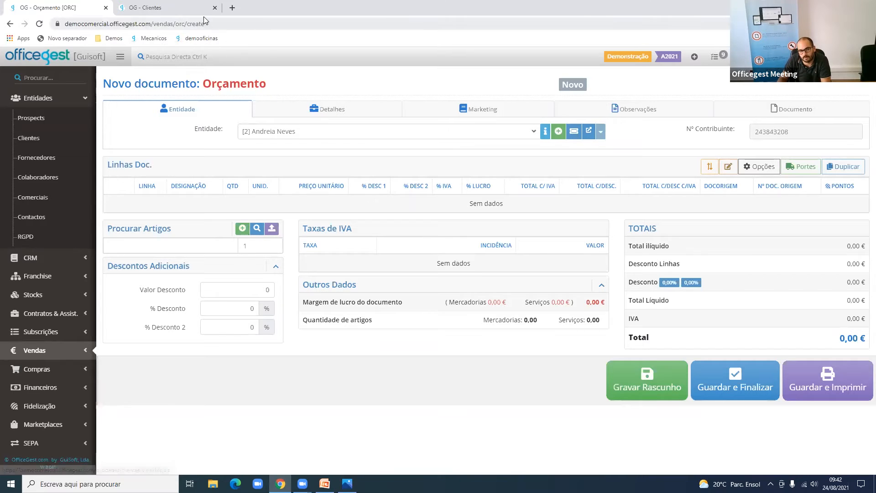
middle_click(140, 5)
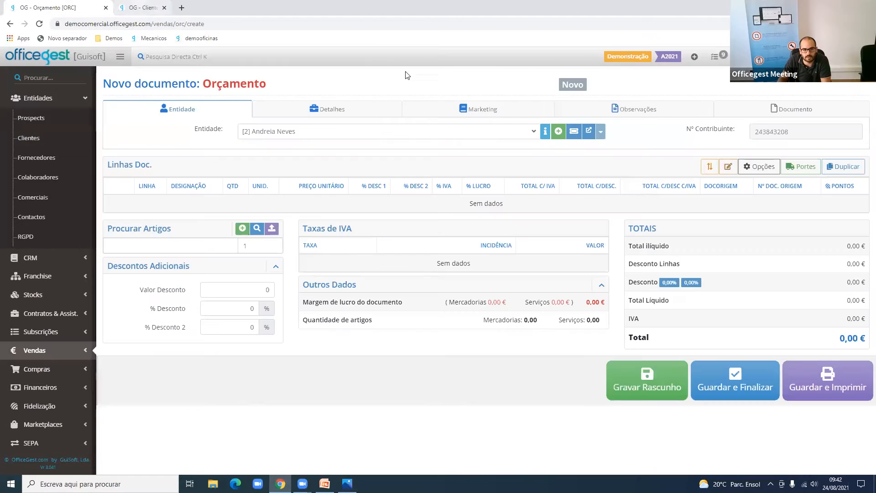
click(592, 133)
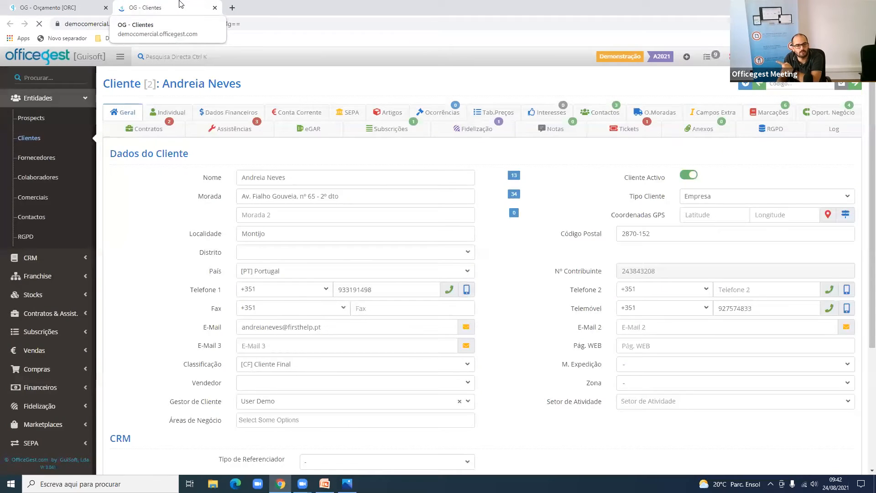
middle_click(179, 4)
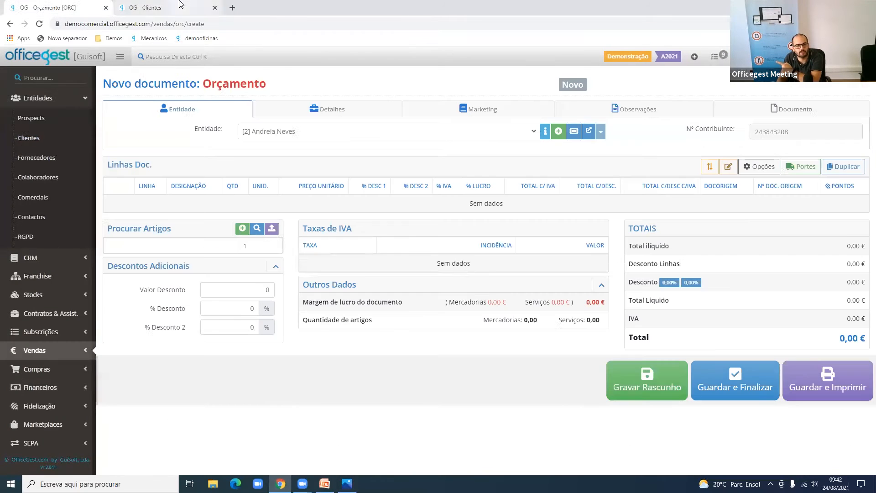
Show the customer shortcuts beside Entidade, view the Conta Corrente directly from the quote, and close its browser tab
click(602, 135)
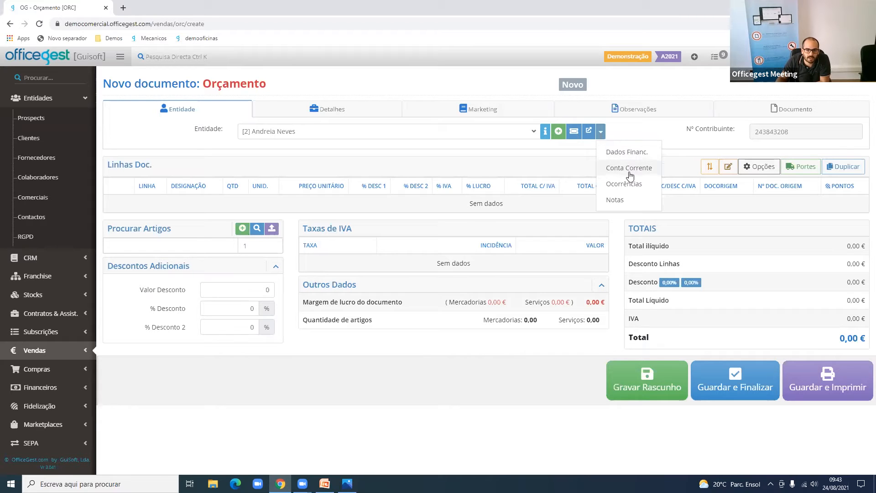
click(601, 132)
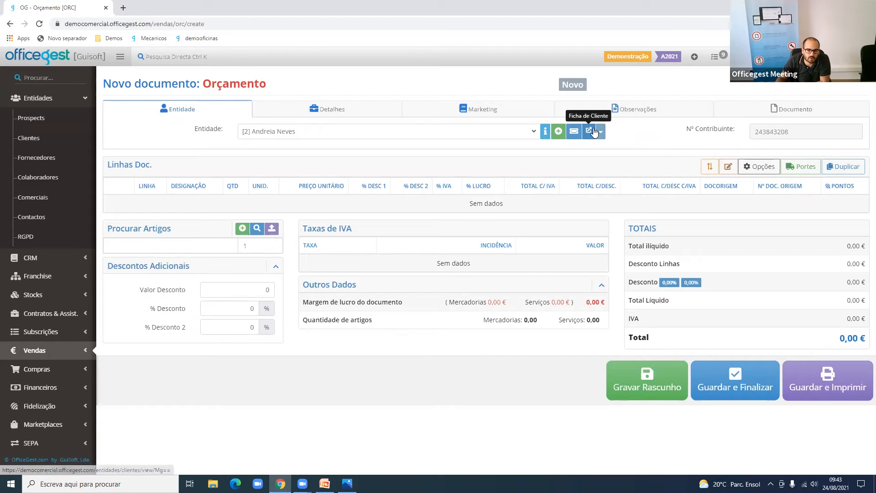
click(600, 132)
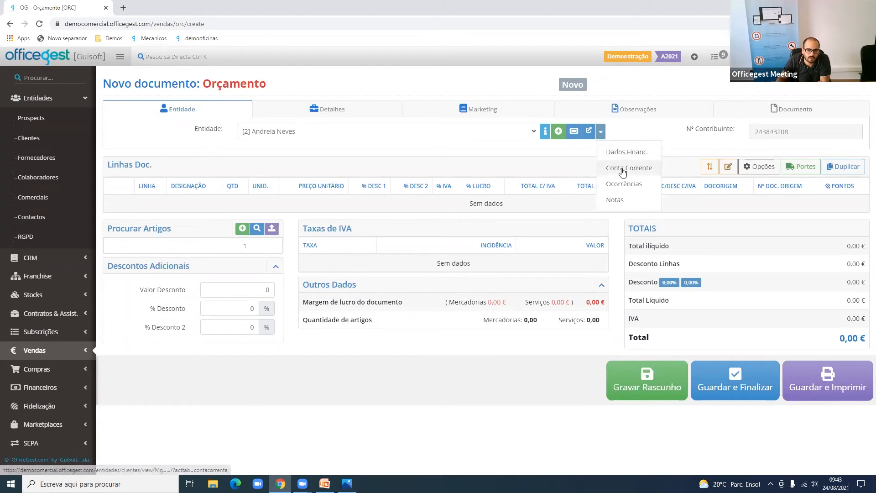
click(635, 167)
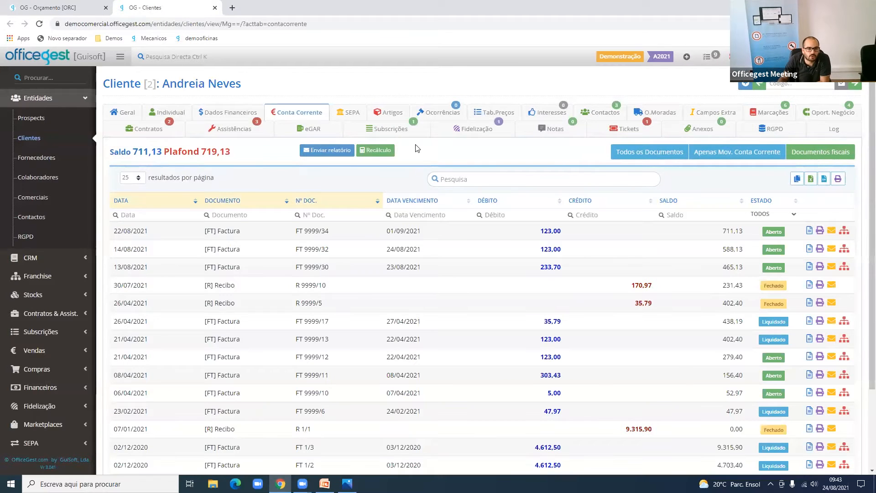
key(ctrl+w)
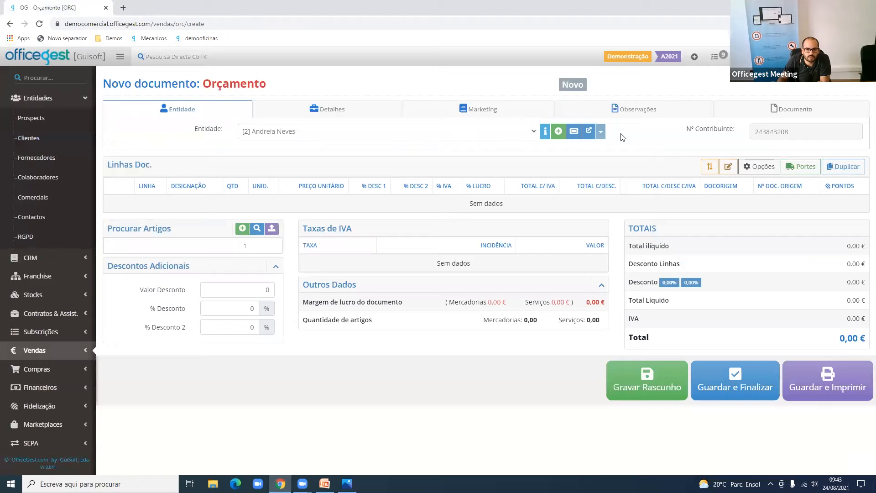
View the customer's Conta Corrente once more from the quote and return to the quote
click(601, 132)
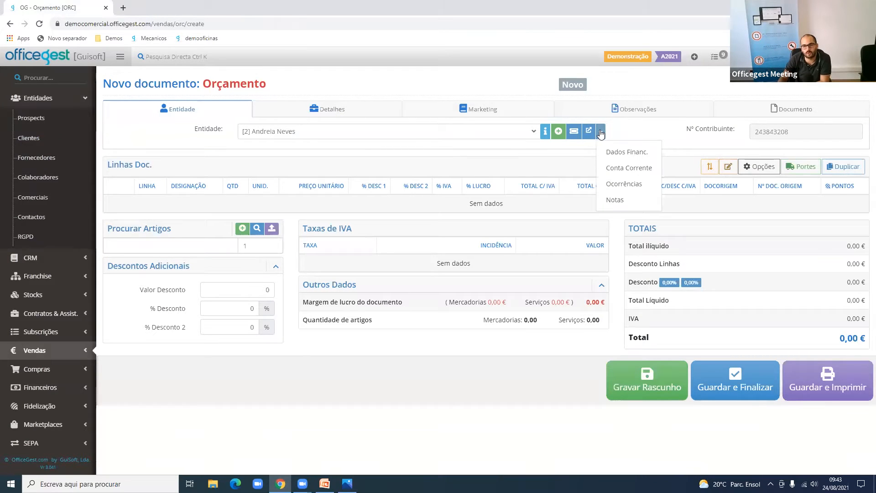
click(620, 176)
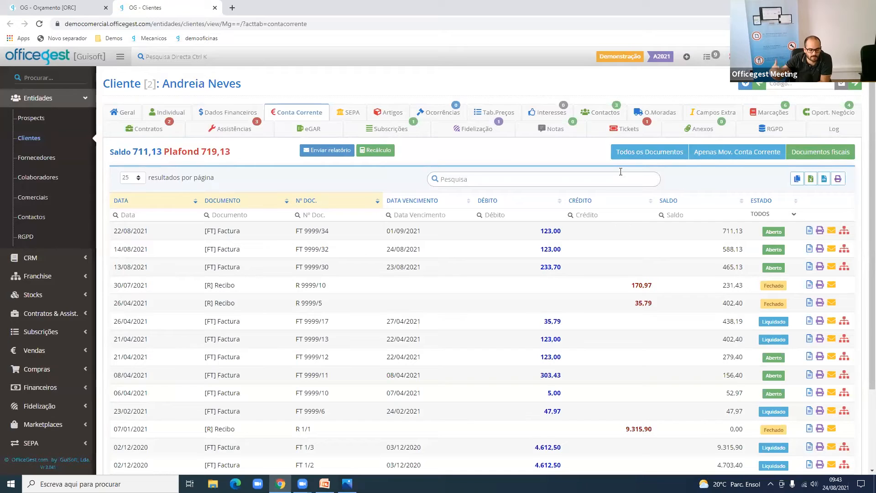
key(ctrl+w)
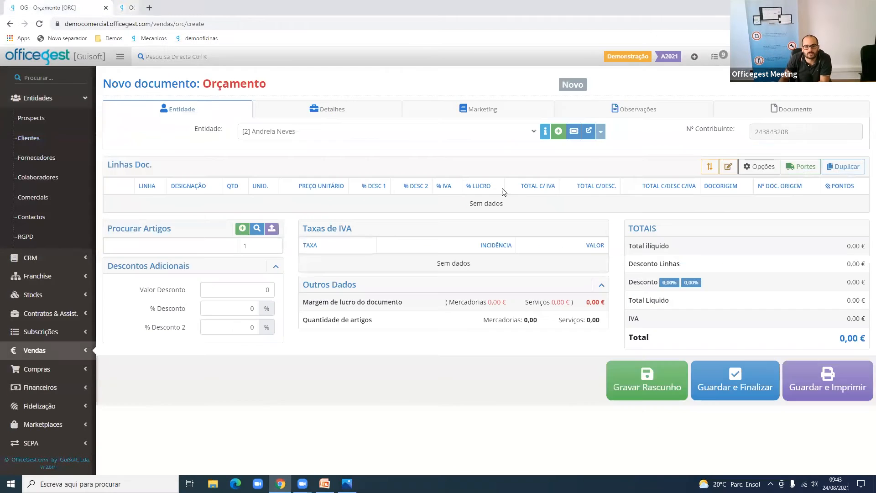
View the customer's Notas directly from the quote and close the record
click(600, 131)
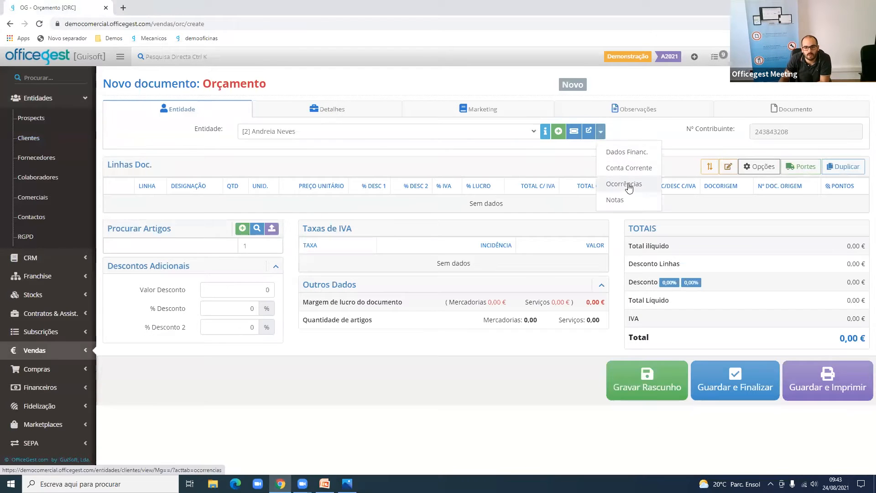
click(628, 204)
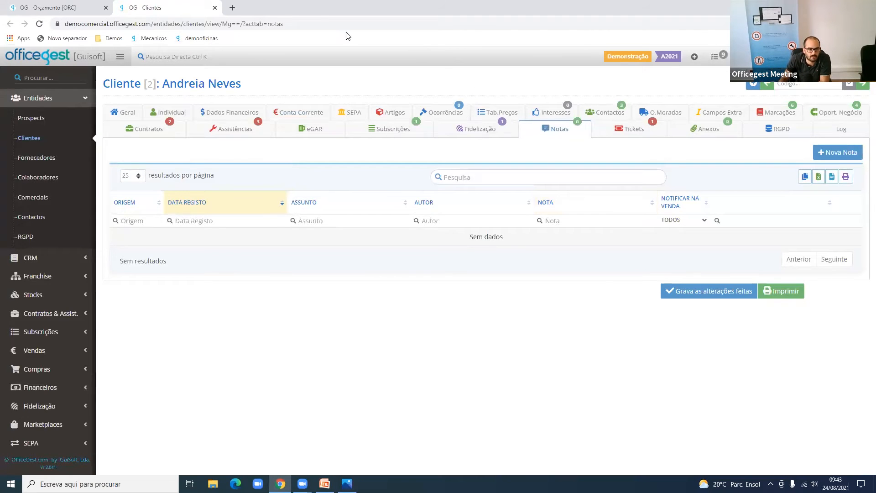
middle_click(183, 4)
View the customer's Dados Financeiros directly from the quote and close the record's browser tab
click(600, 132)
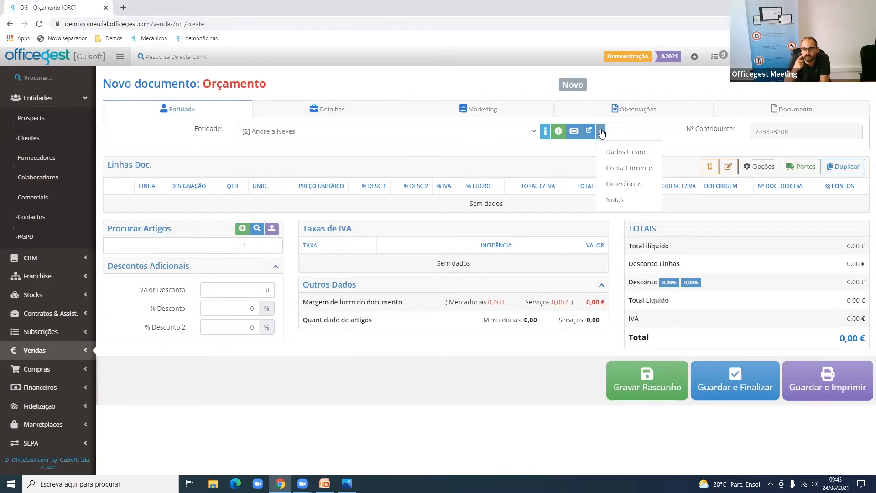
click(602, 158)
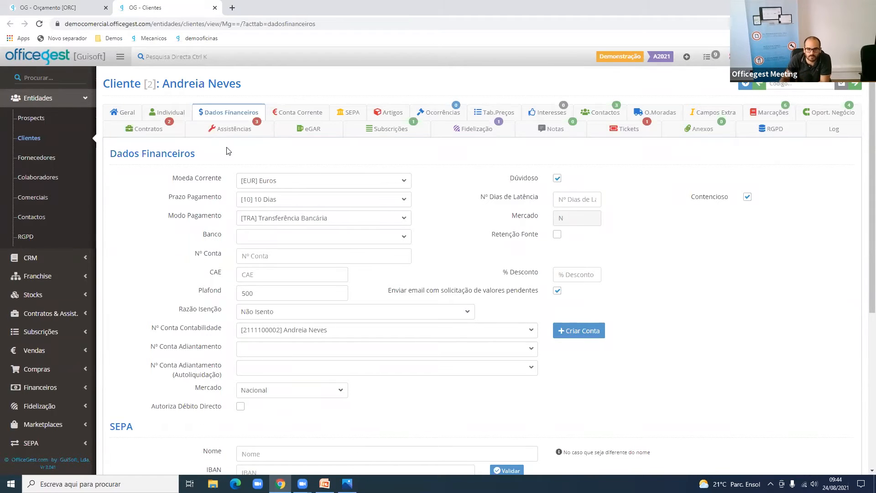
click(91, 6)
middle_click(155, 3)
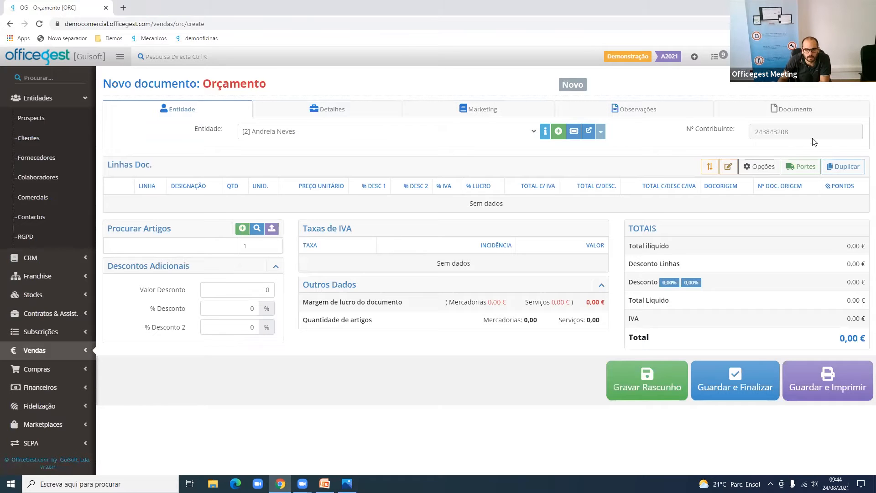
Show the quote's Detalhes, point out Colaborador, and set Prazo Pagamento to [45] 45 Dias
click(393, 108)
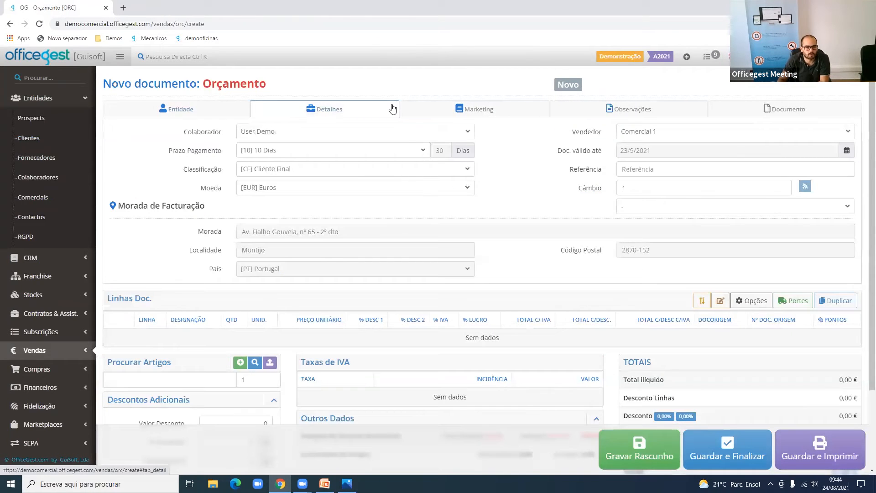
double_click(199, 132)
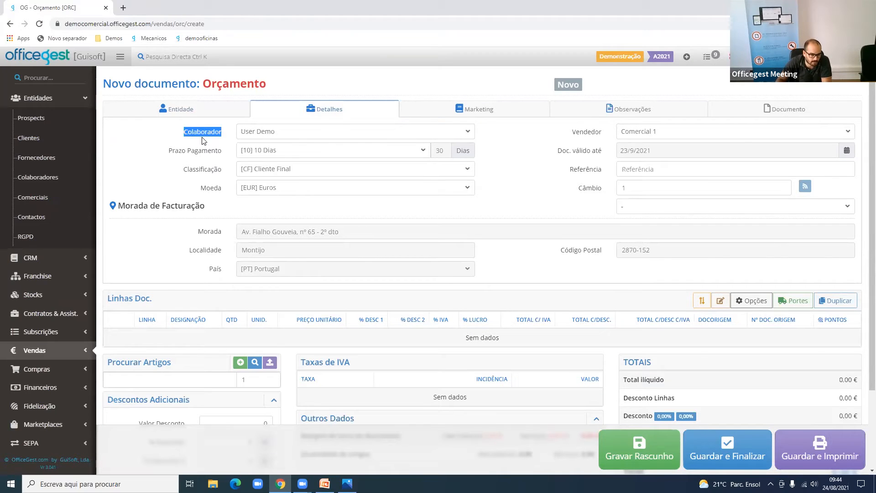
triple_click(201, 151)
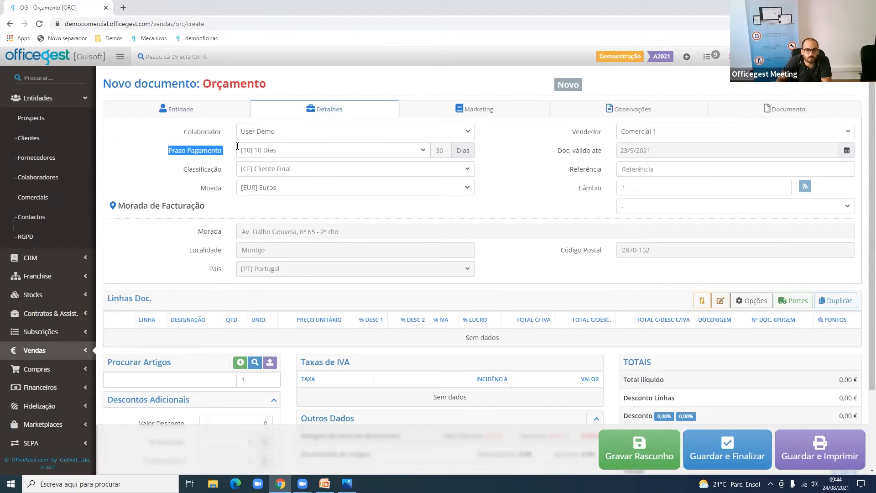
click(276, 149)
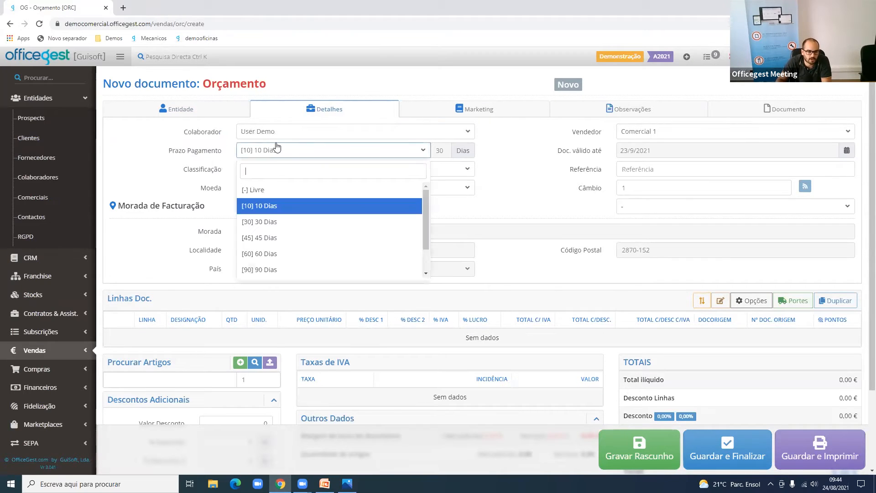
click(285, 238)
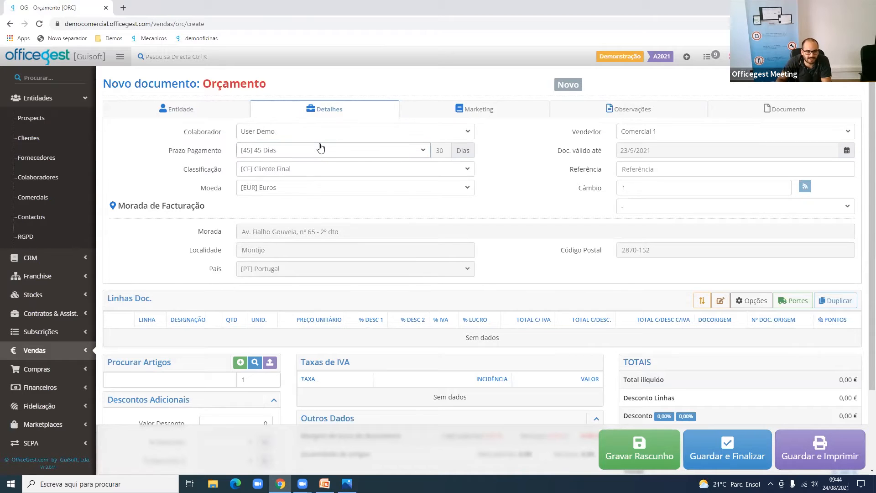
View the available Classificação options in the quote details and close the list without choosing another one
click(301, 178)
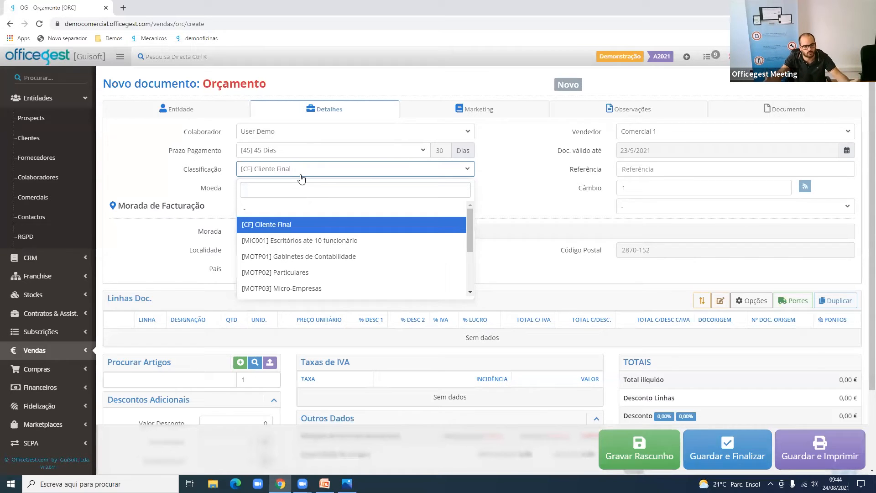
click(301, 178)
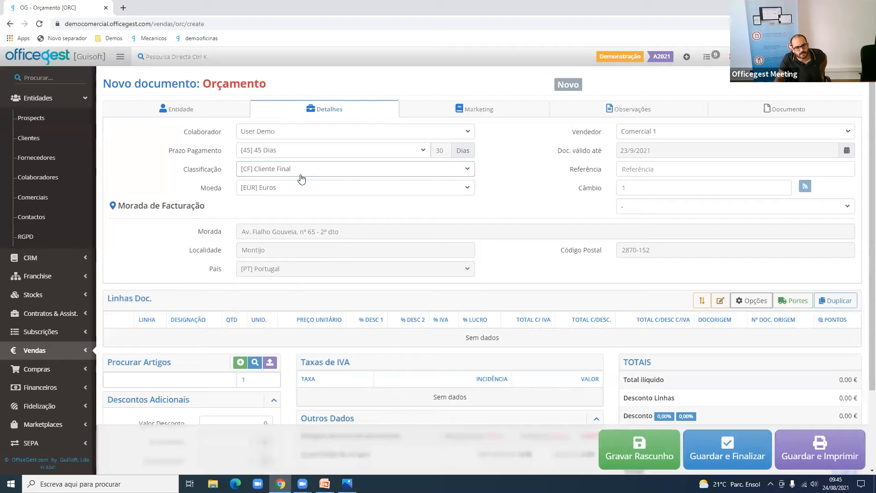
click(301, 178)
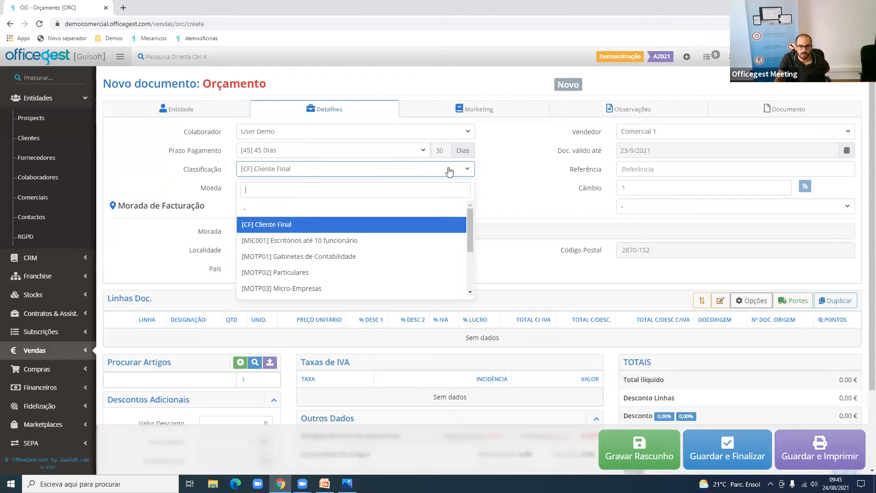
click(505, 166)
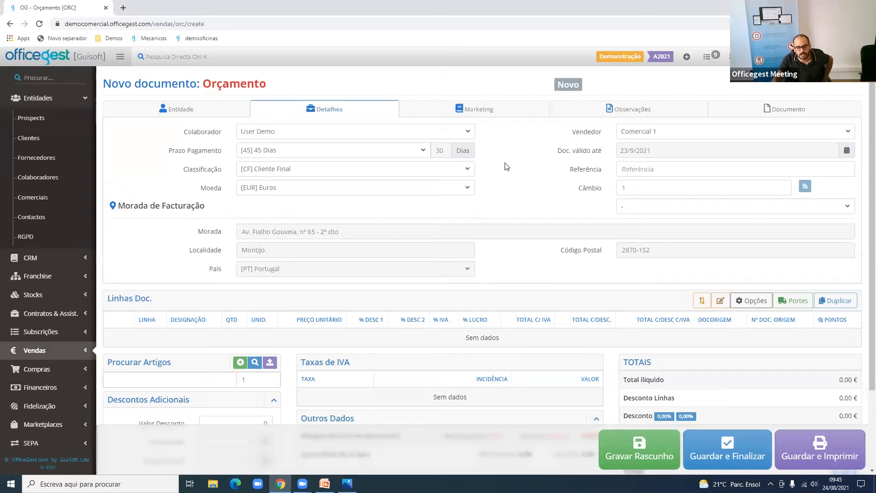
Point out the quote's Vendedor, Doc. válido até and Morada de Facturação details, keeping the validity date
double_click(573, 134)
triple_click(587, 154)
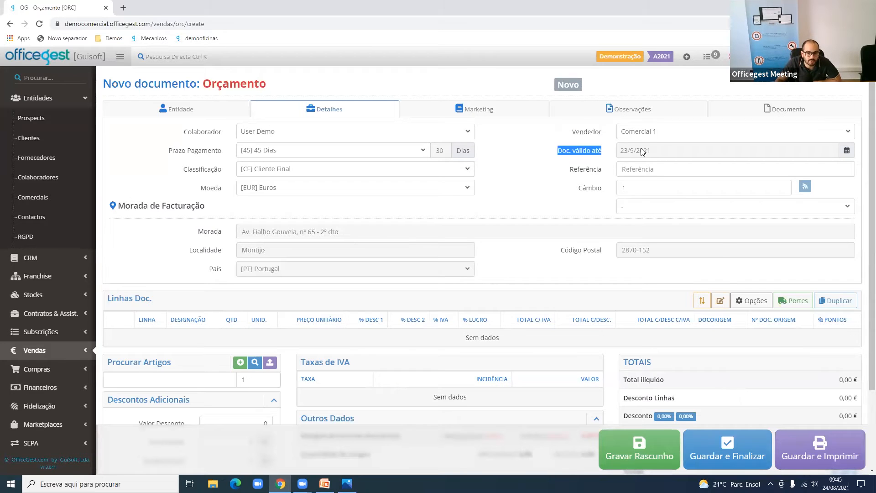
click(641, 152)
click(593, 163)
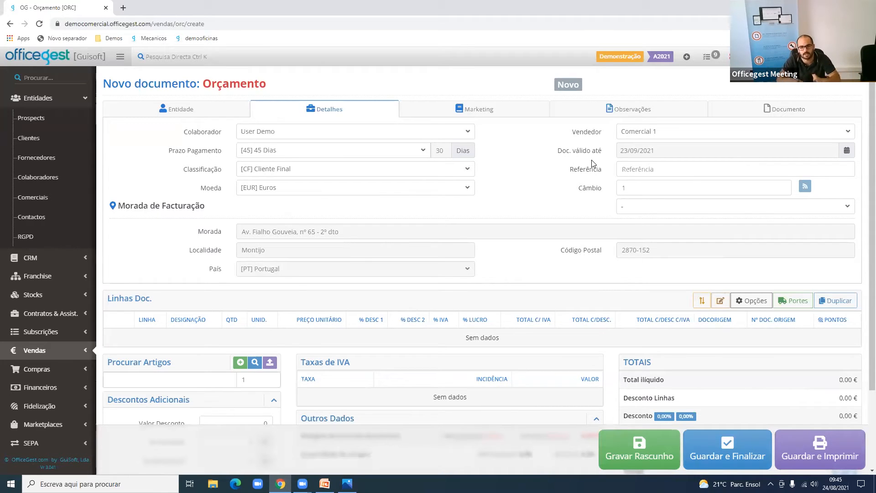
drag(597, 150, 566, 149)
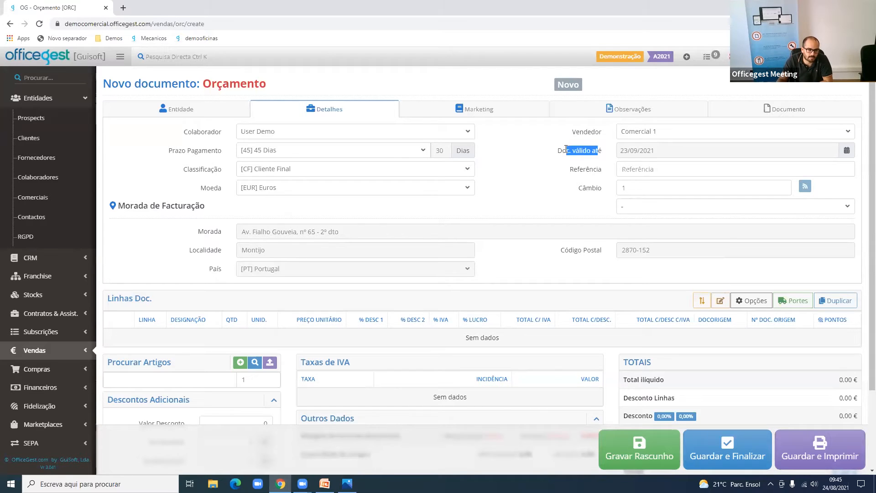
drag(237, 211, 119, 215)
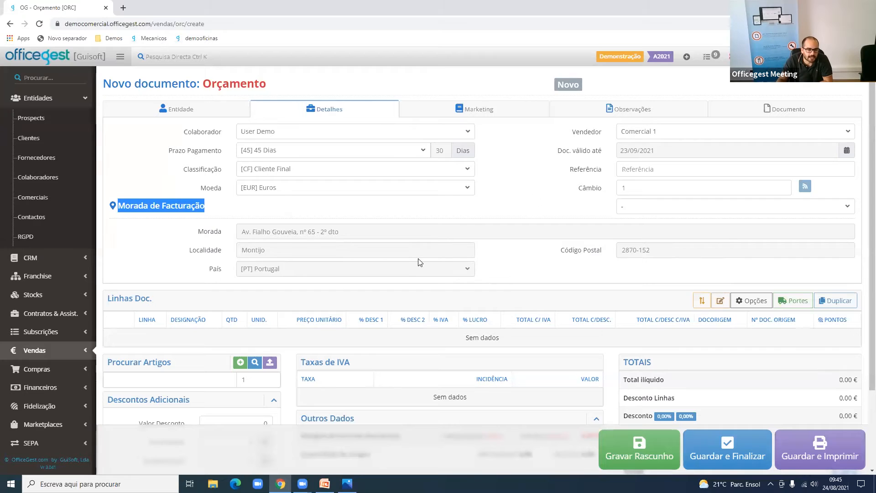
View the quote's Marketing fields, and enter "Teste" in Observações do documento
click(509, 112)
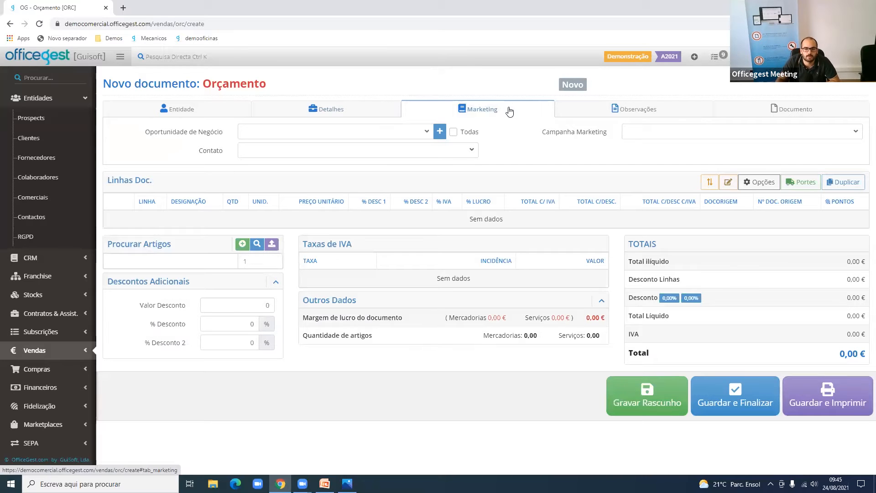
click(576, 112)
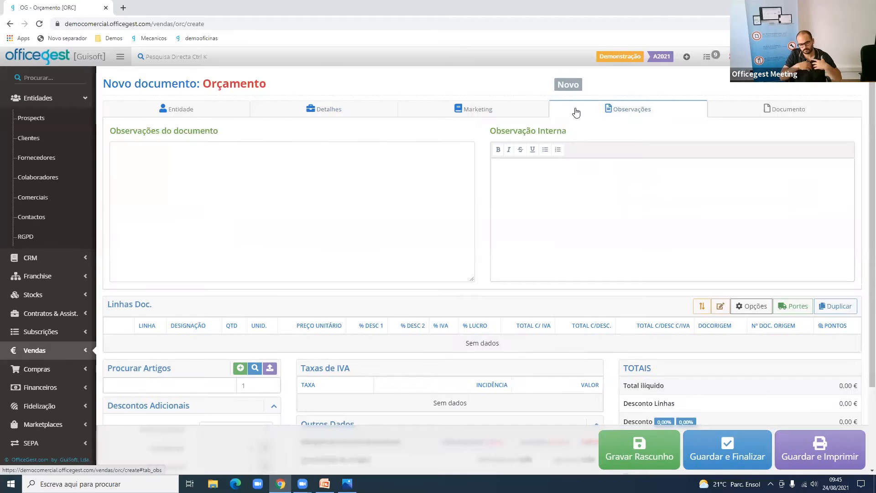
click(272, 200)
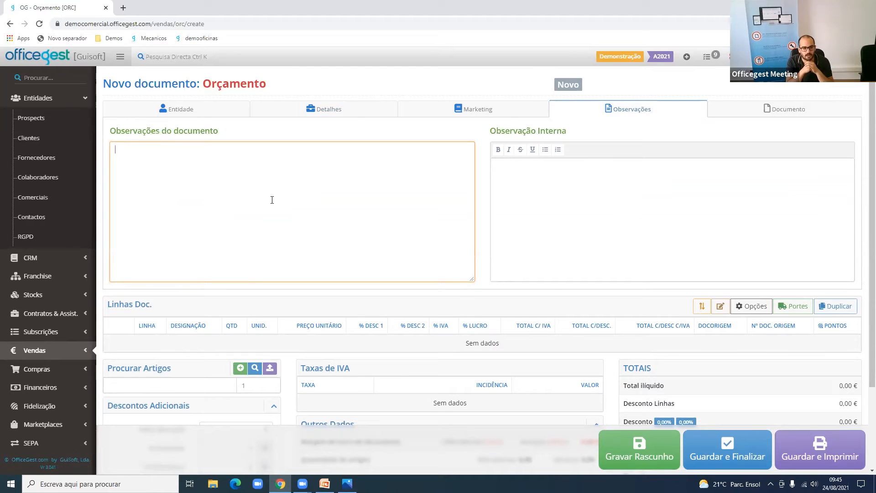
text(Teste)
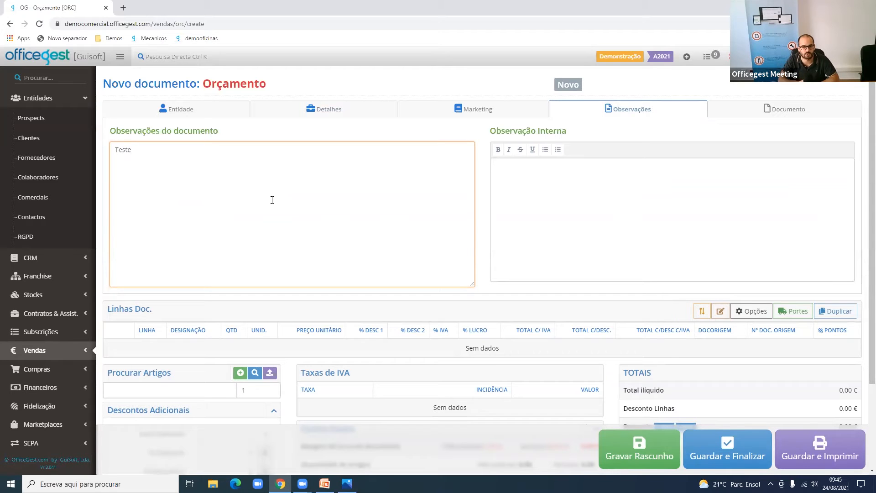
Enter "Esta obs não vai impressa" as the quote's Observação Interna
click(612, 226)
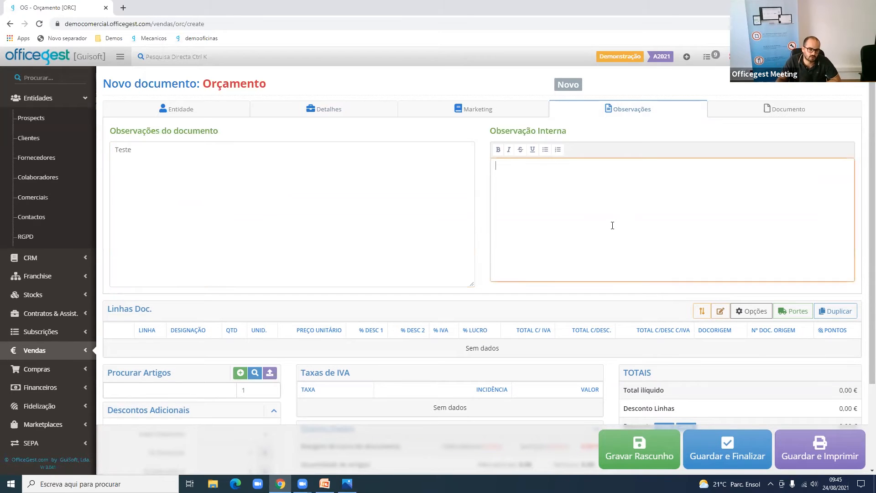
text(Esta )
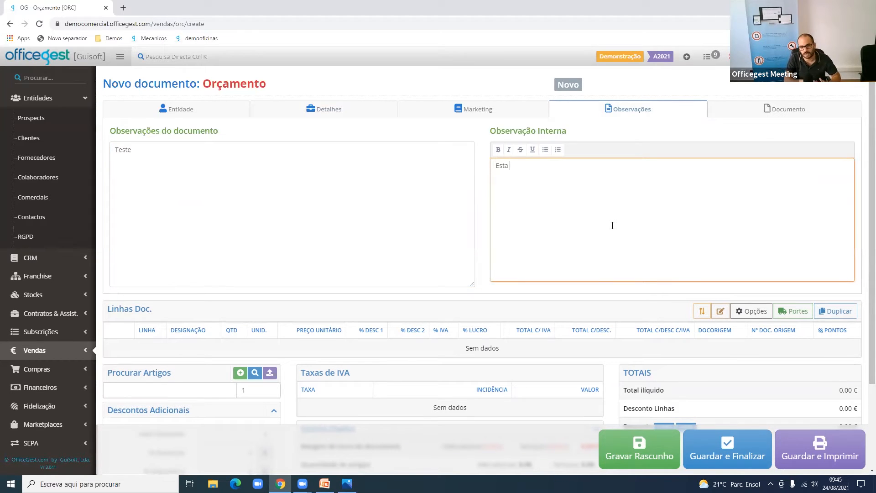
text(os)
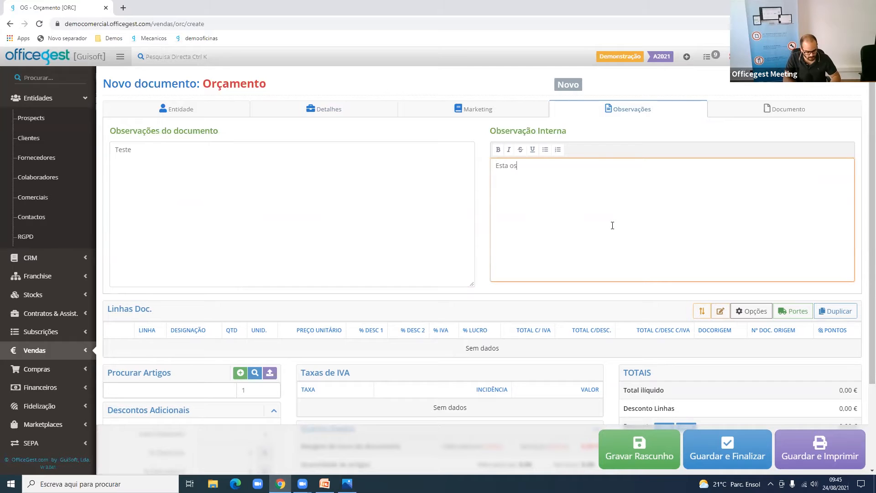
key(BackSpace)
text(bs não vai impressa)
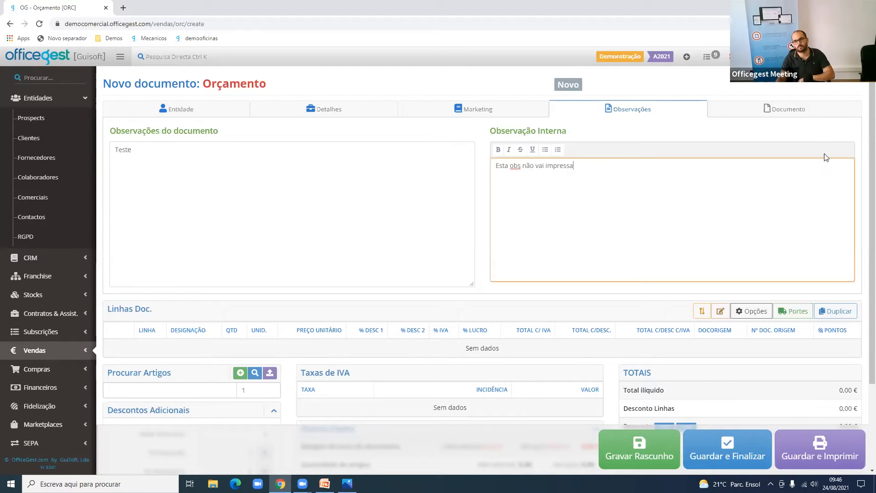
Show the quote's Documento data and review the Séries Doc. and CAE options, keeping the [9999] Formação series
click(803, 110)
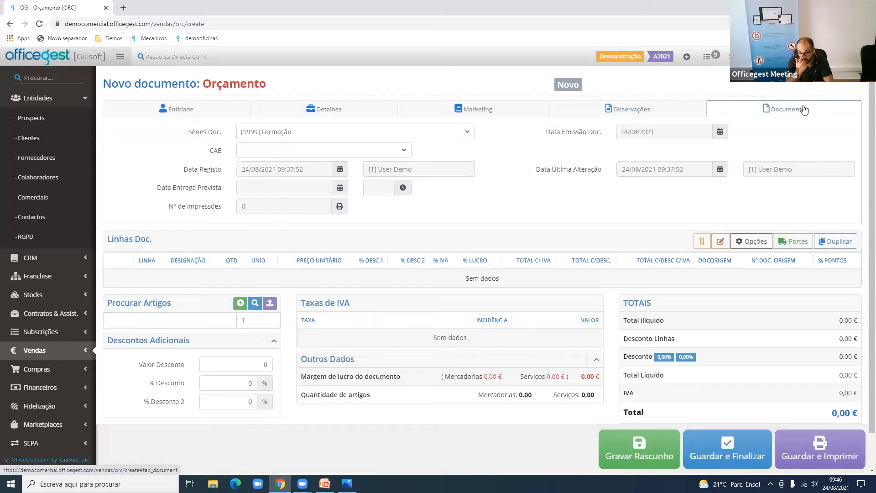
click(464, 135)
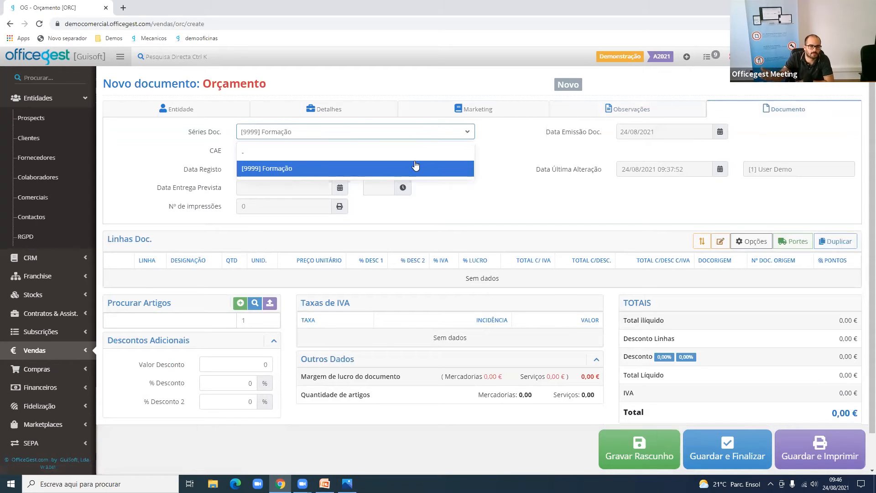
click(265, 184)
click(283, 151)
click(272, 172)
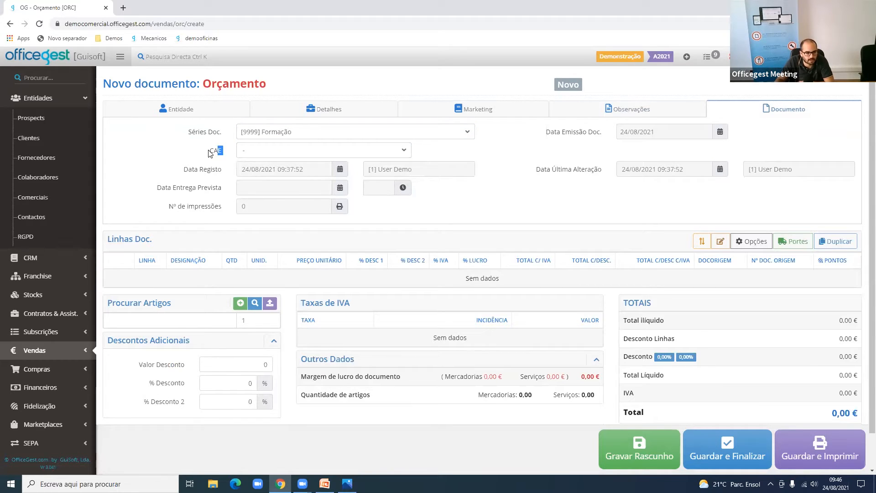
drag(205, 136, 219, 136)
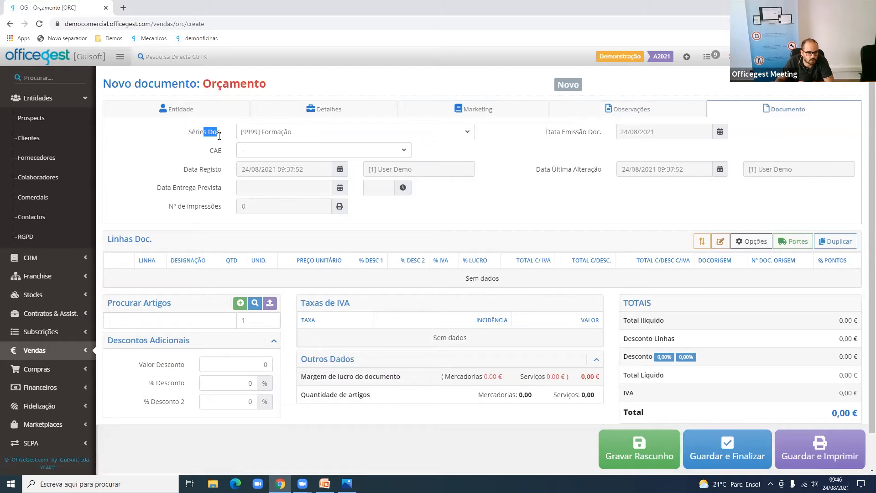
Open the Séries de Documentos table from the financial support tables in a separate browser tab
middle_click(103, 60)
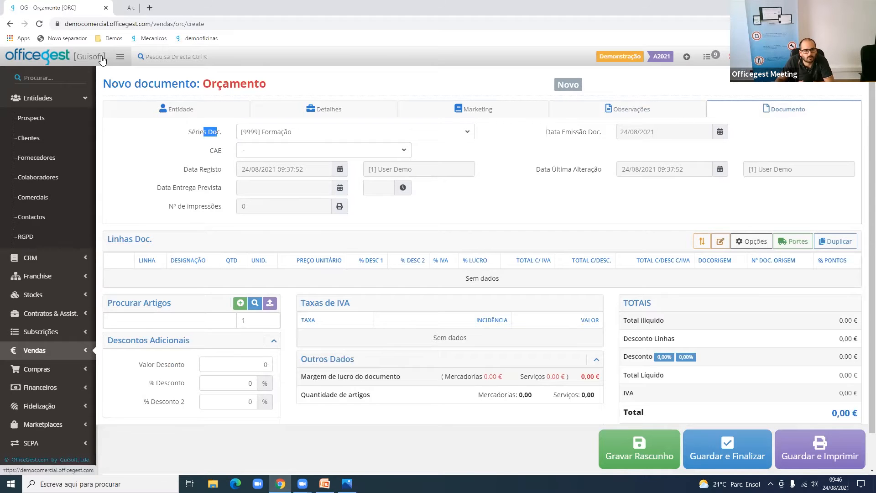
click(157, 6)
scroll(63, 365, down, 1)
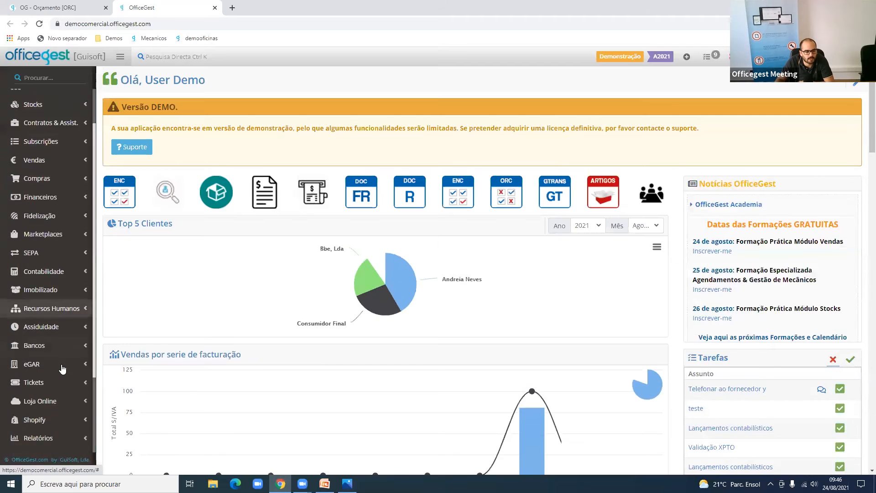
scroll(62, 368, down, 3)
click(63, 368)
click(60, 386)
scroll(62, 385, down, 2)
click(65, 338)
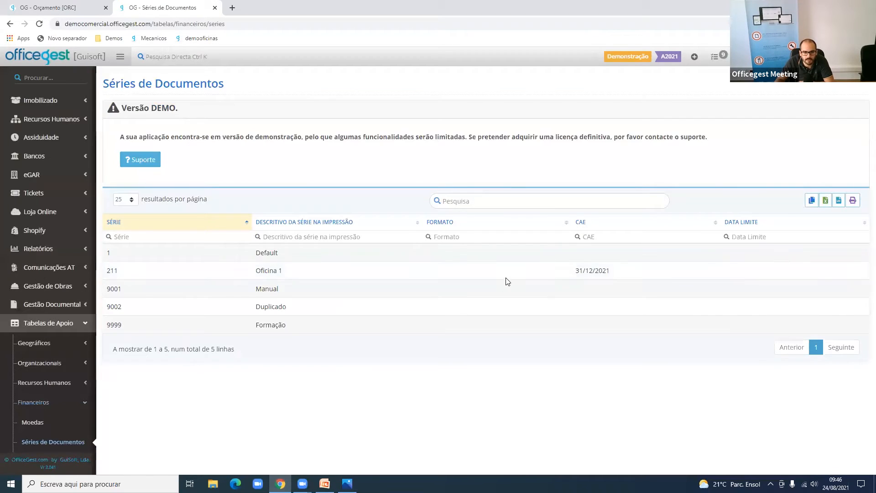
Sort the document series by CAE to examine that column, close the table's browser tab, and point out the quote's CAE field
drag(175, 136, 555, 136)
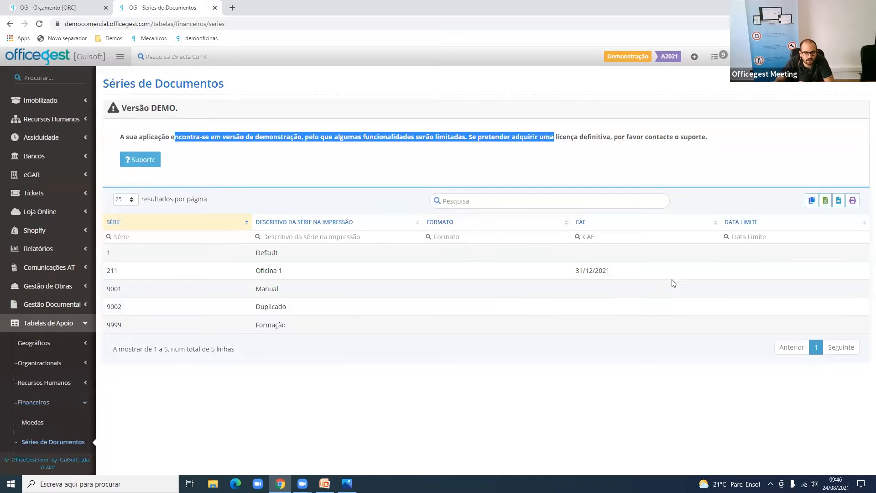
click(585, 225)
triple_click(607, 269)
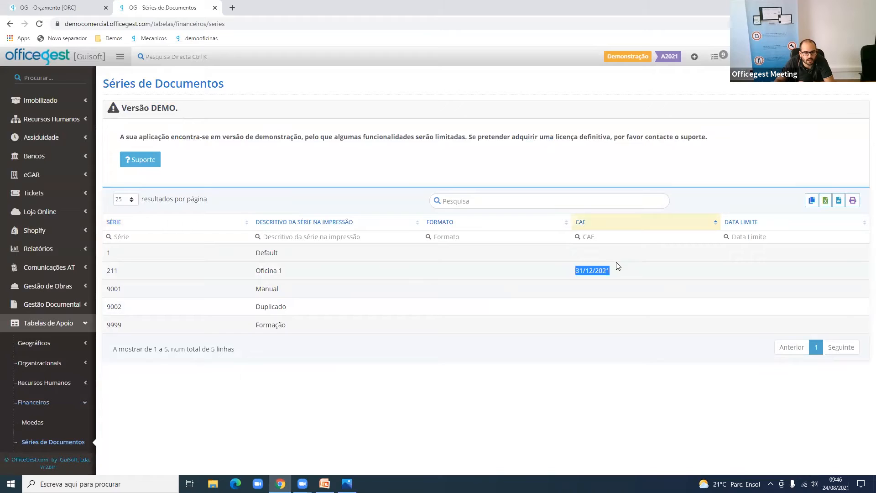
middle_click(142, 4)
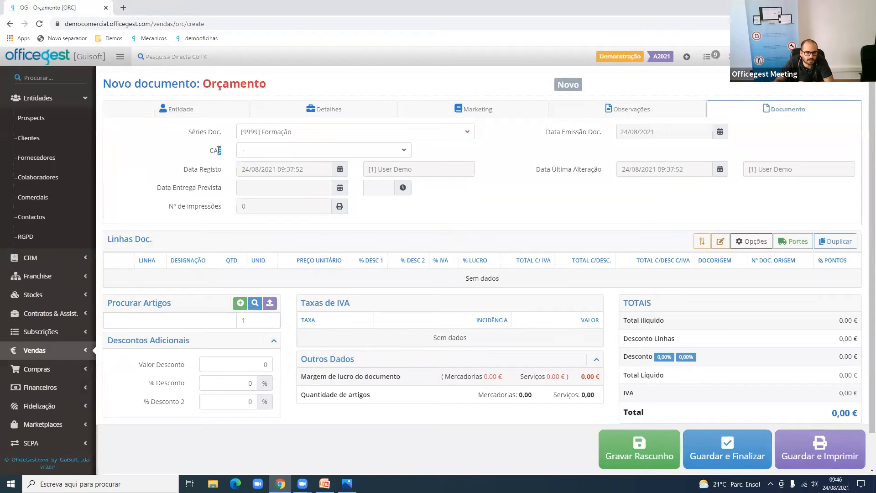
drag(229, 153, 200, 152)
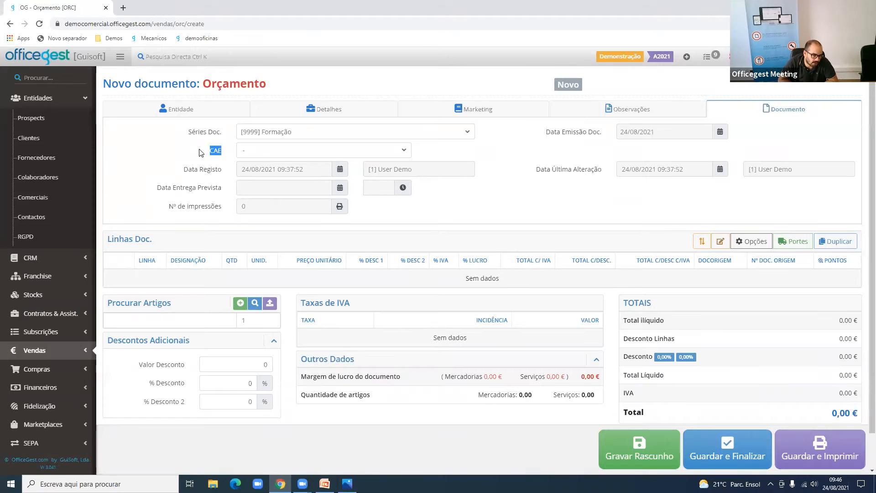
Set the quote's Data Emissão Doc. to 23/08/2021
click(671, 133)
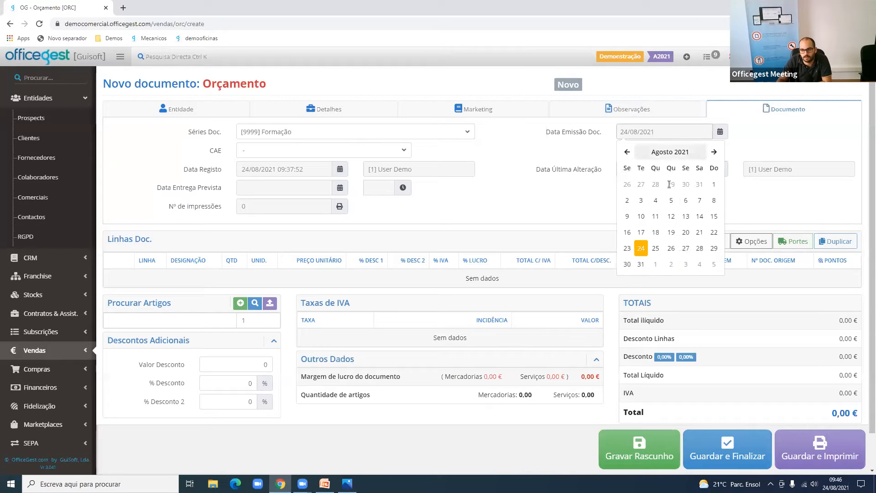
click(627, 248)
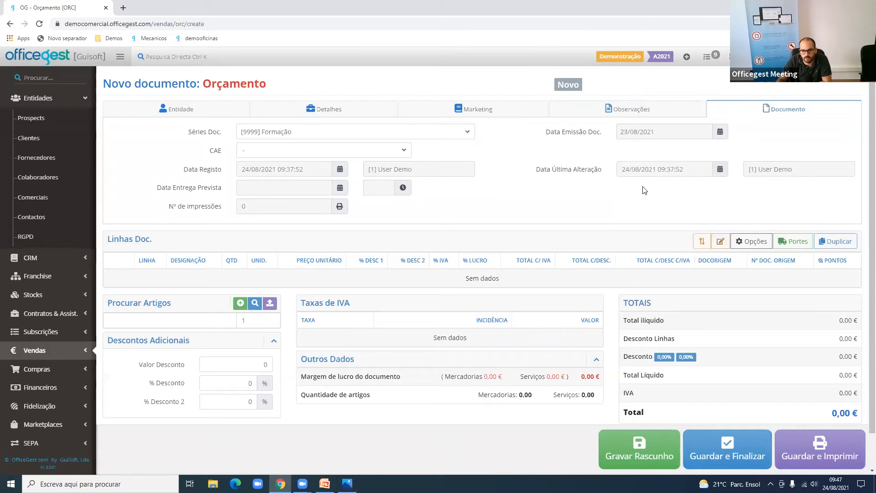
click(659, 132)
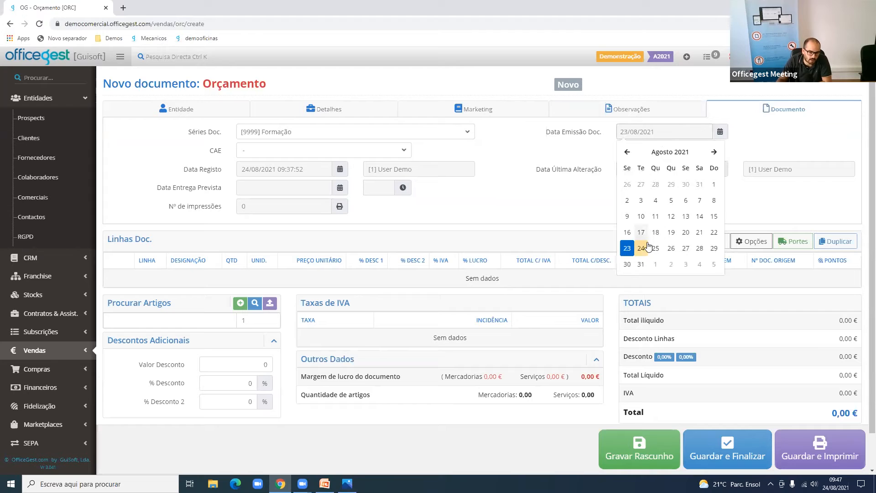
click(493, 192)
Set the quote's Data Entrega Prevista to 30/09/2021 and point out the Nº de impressões field
click(286, 189)
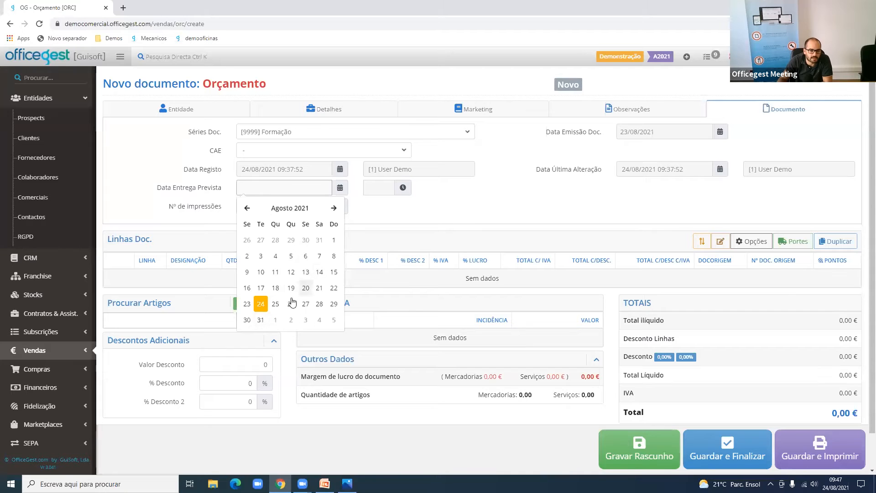
click(334, 208)
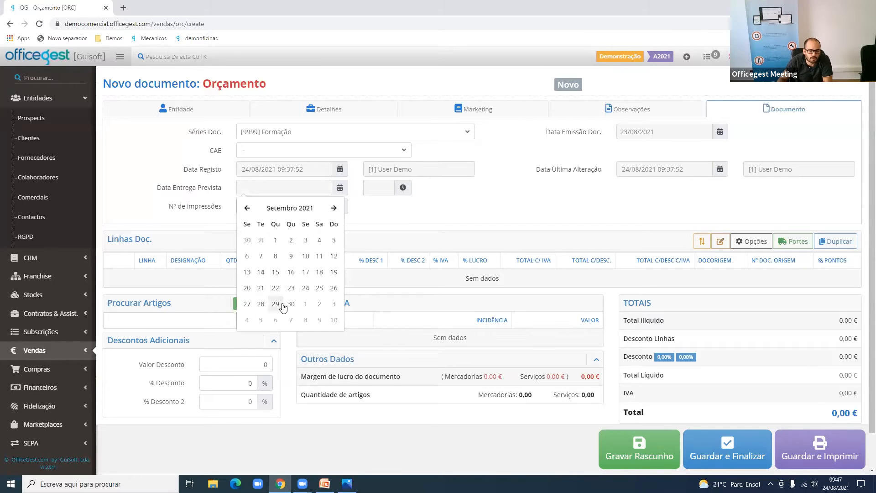
click(290, 304)
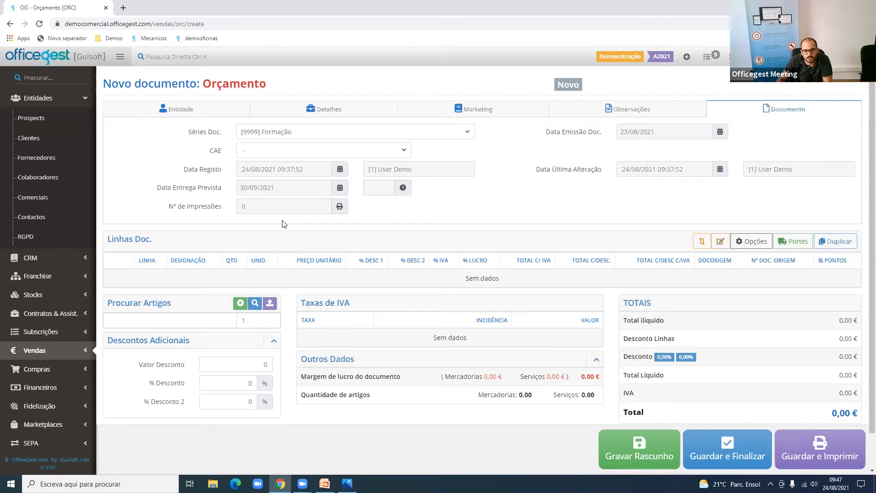
drag(223, 208, 175, 212)
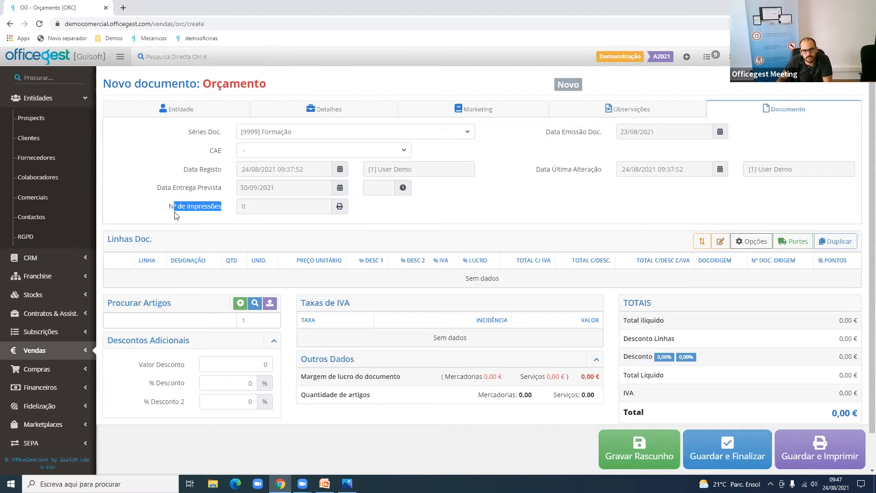
click(241, 209)
double_click(237, 211)
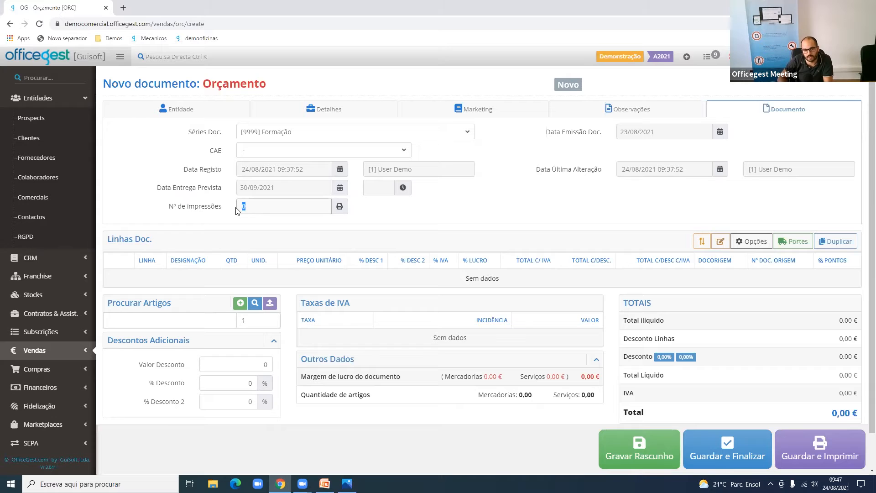
Return to the quote's Entidade data and add one unit of article 01X9 Hardware to the document lines
click(213, 110)
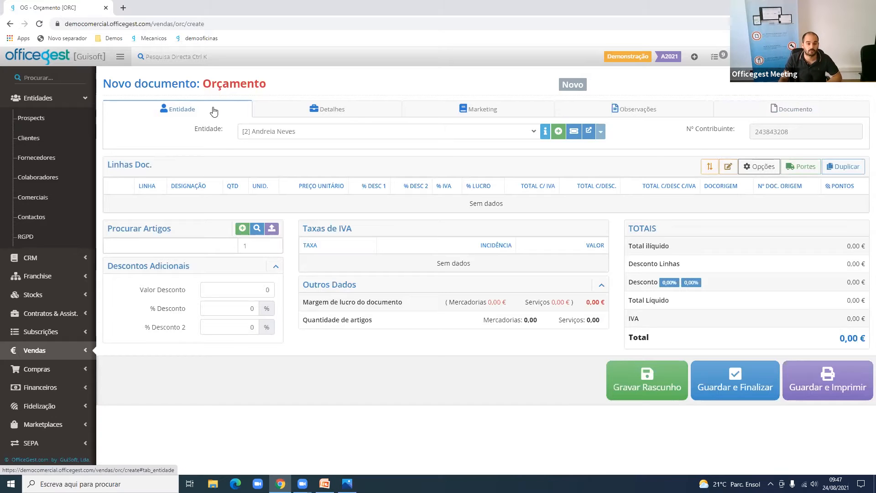
click(213, 241)
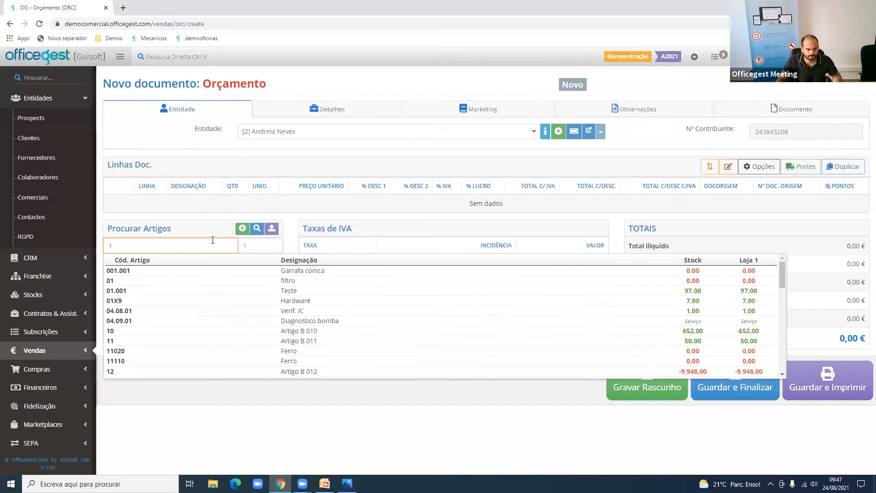
click(220, 301)
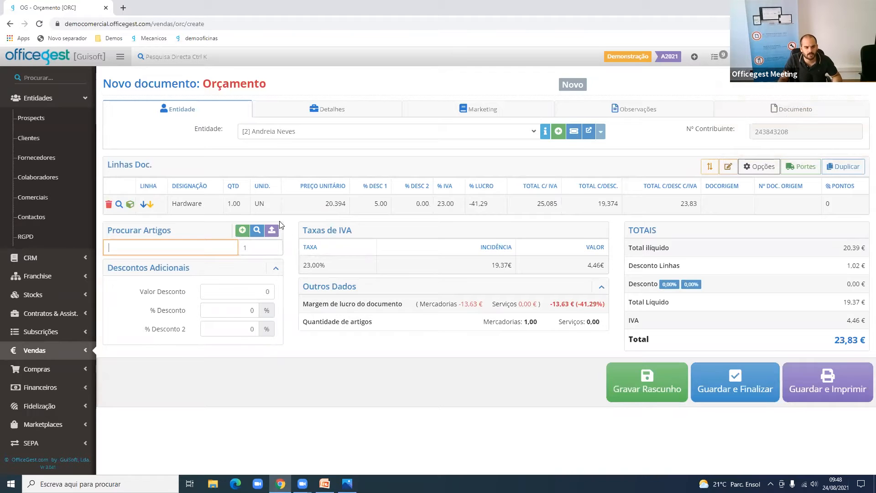
Open the Hardware line's article details and list its sales to all customers
click(120, 206)
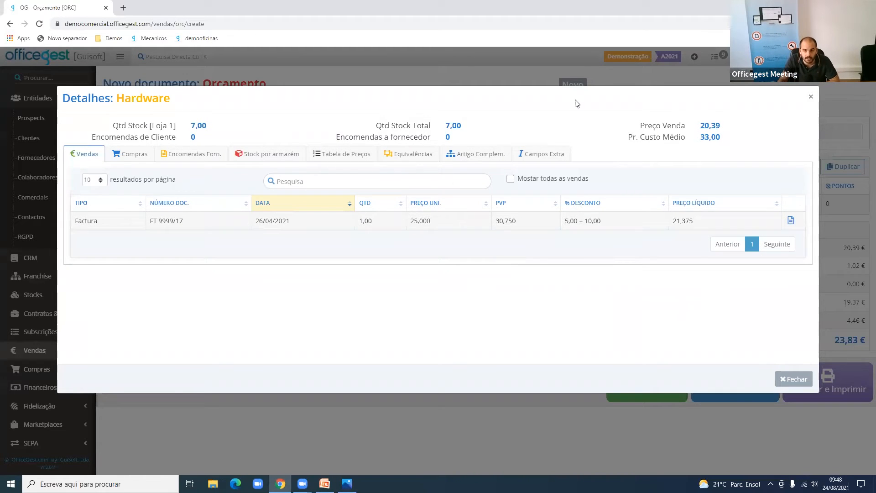
click(561, 184)
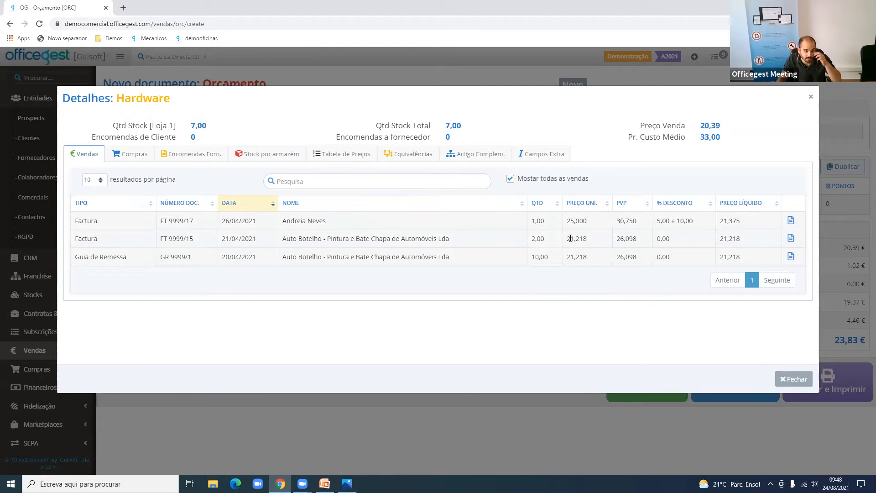
drag(442, 238, 361, 239)
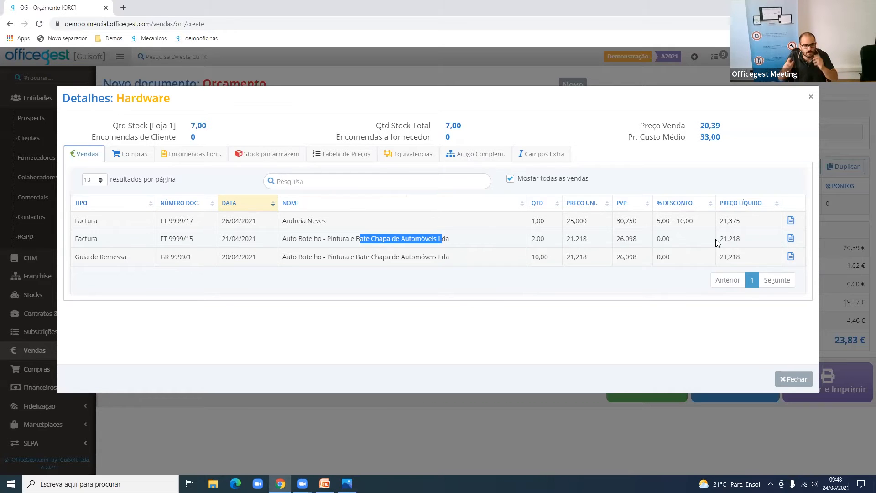
Review the Hardware article's purchases, supplier orders, stock per warehouse and price table
click(136, 154)
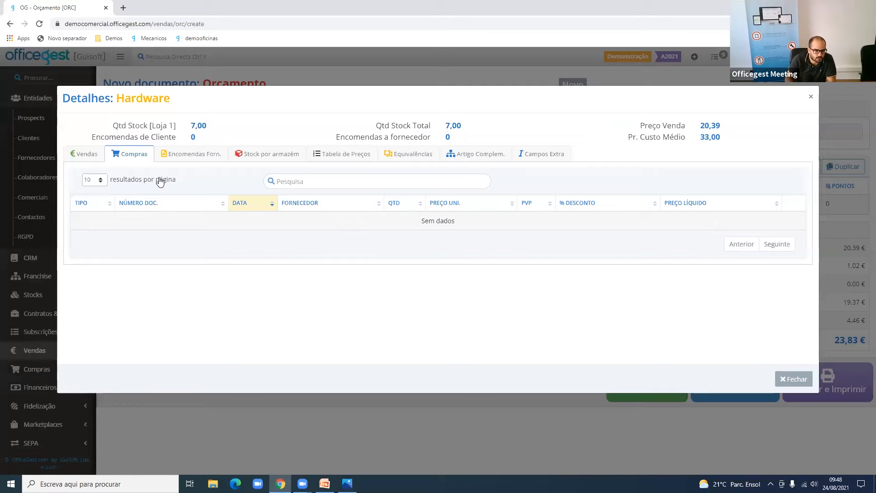
click(174, 163)
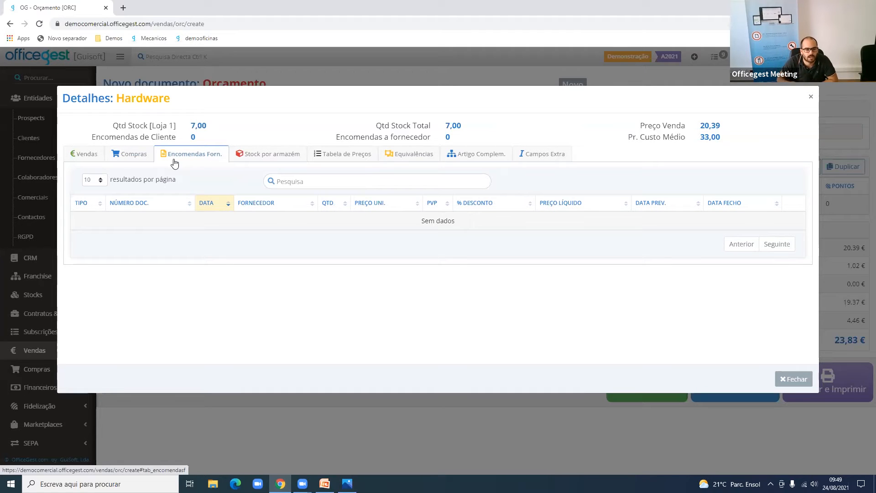
click(248, 163)
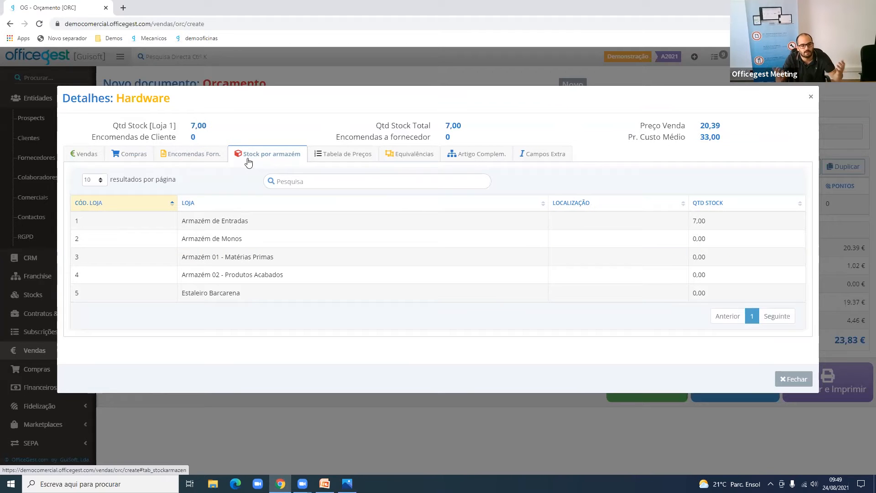
drag(216, 257, 255, 257)
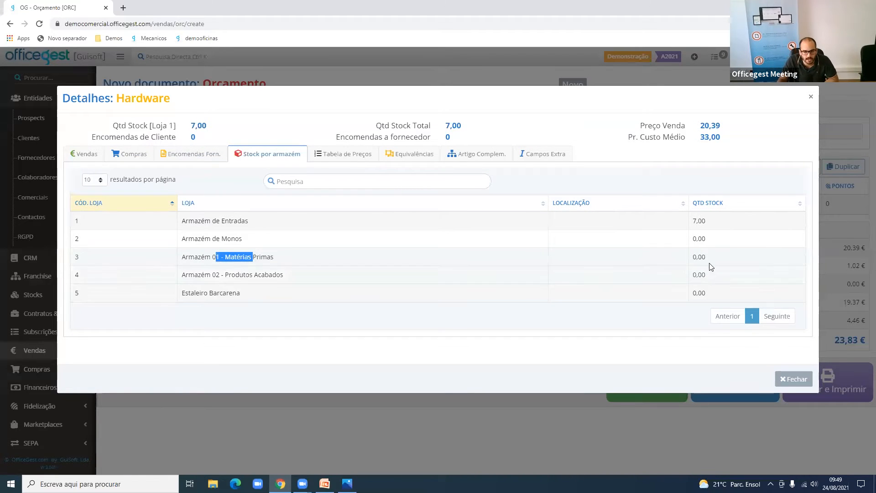
drag(708, 265, 684, 266)
drag(729, 223, 650, 218)
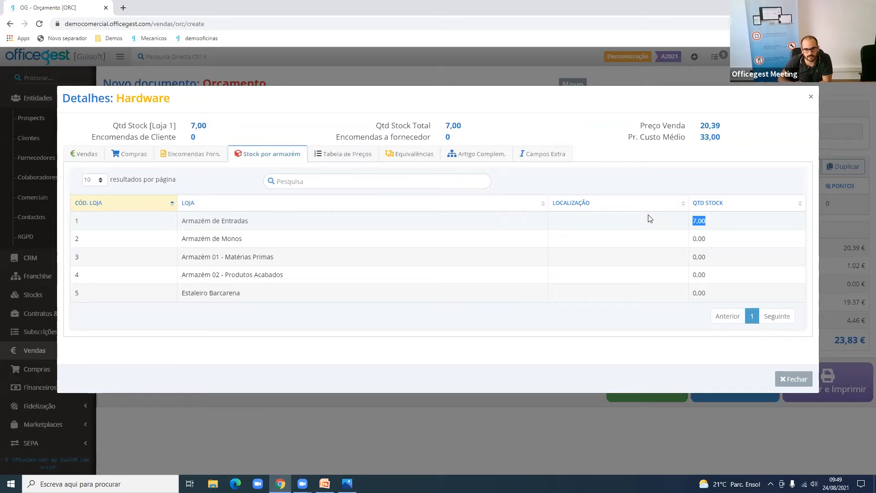
click(340, 159)
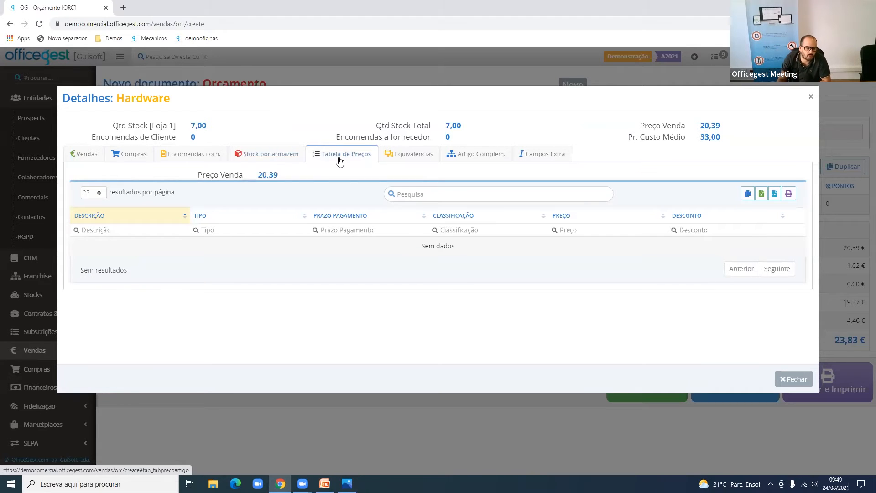
Open the stock articles list in a separate browser tab, keeping the quote open
click(290, 27)
key(ctrl+c)
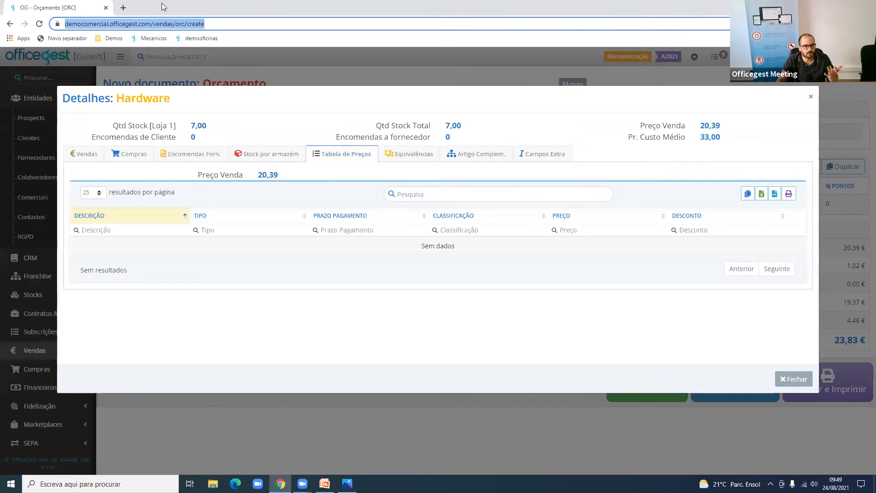
click(123, 8)
key(ctrl+v)
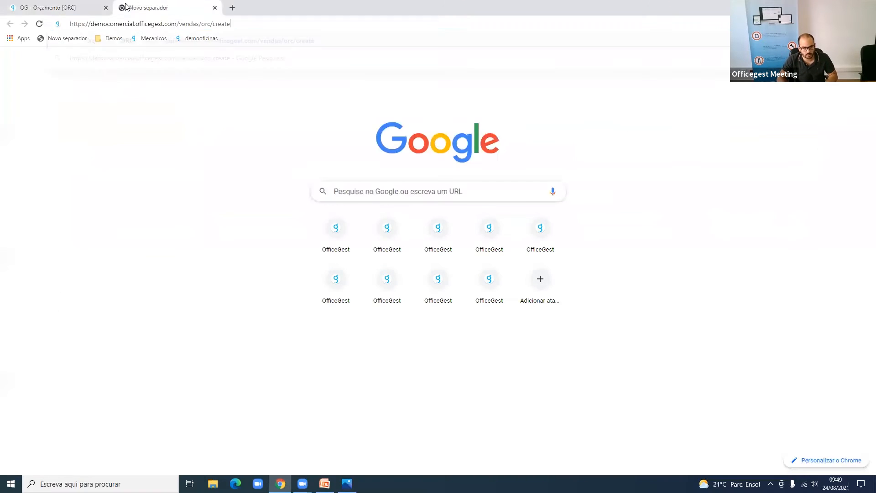
key(Return)
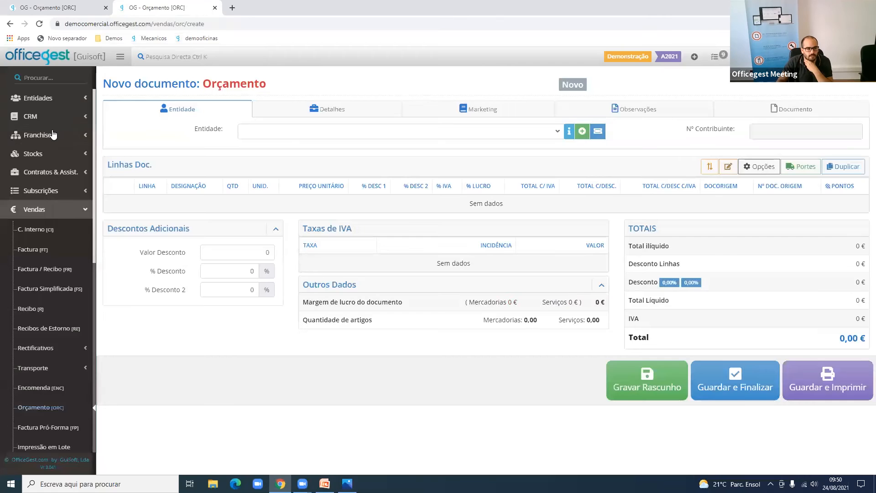
click(46, 153)
click(27, 174)
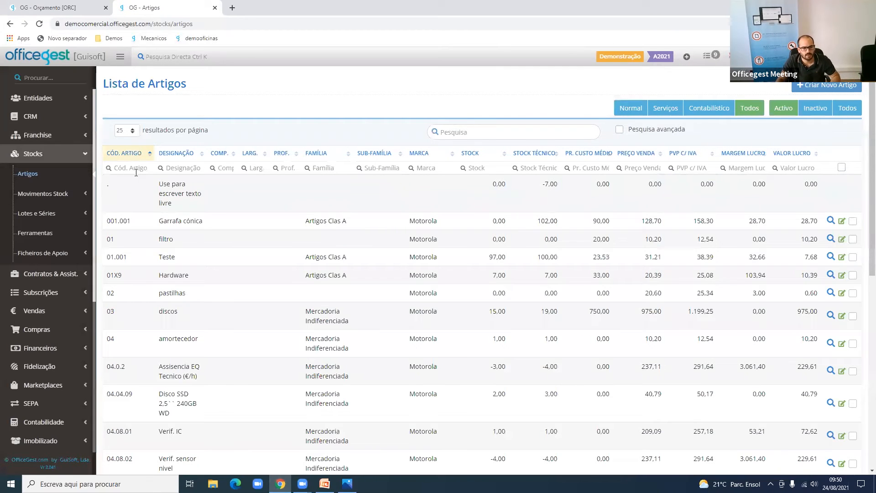
Filter the articles by designation "hard" and show the Hardware article's Tabela de Preços
click(180, 167)
text(hard)
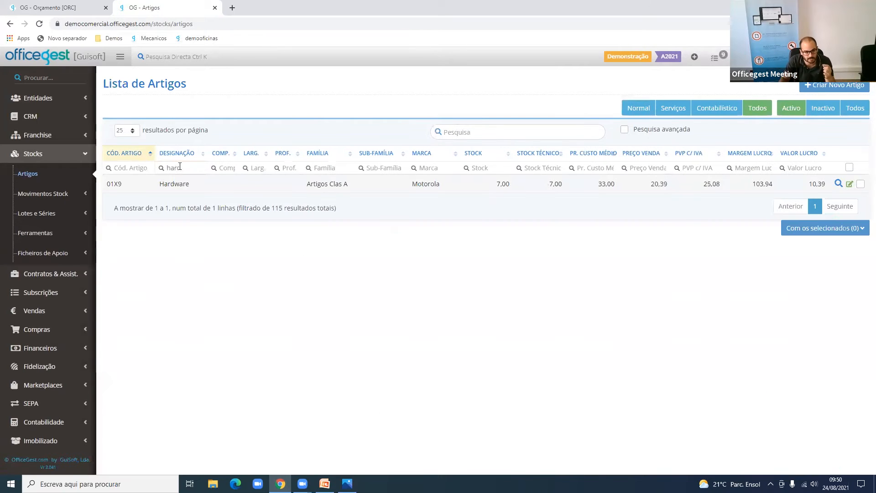
click(180, 183)
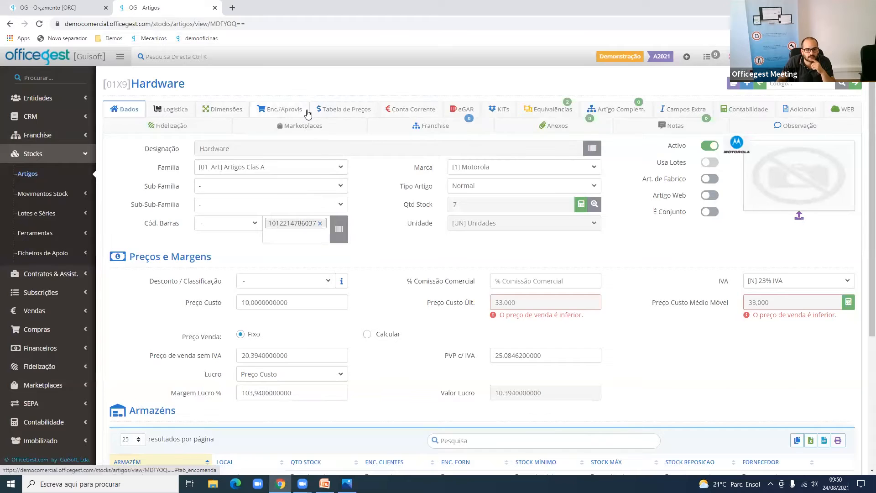
click(325, 111)
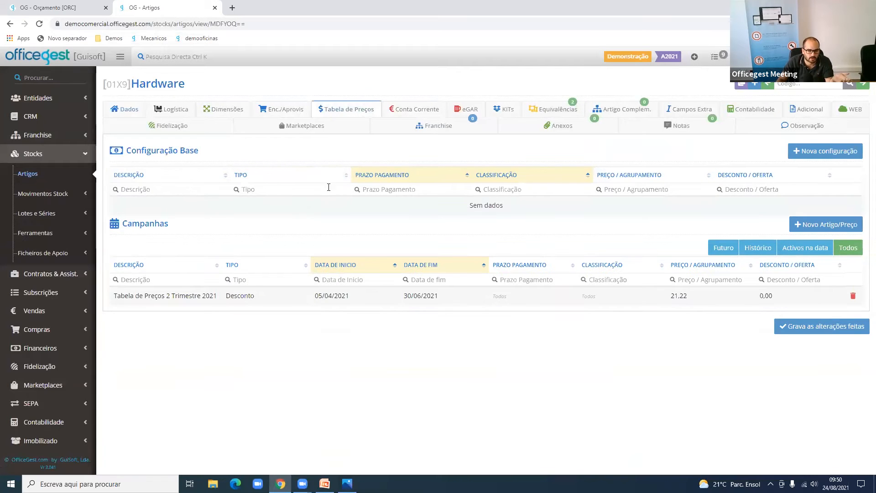
Start a new base price configuration for Hardware with classification [CF] Cliente Final, % Desconto 10 and % Desconto 2 5
click(796, 155)
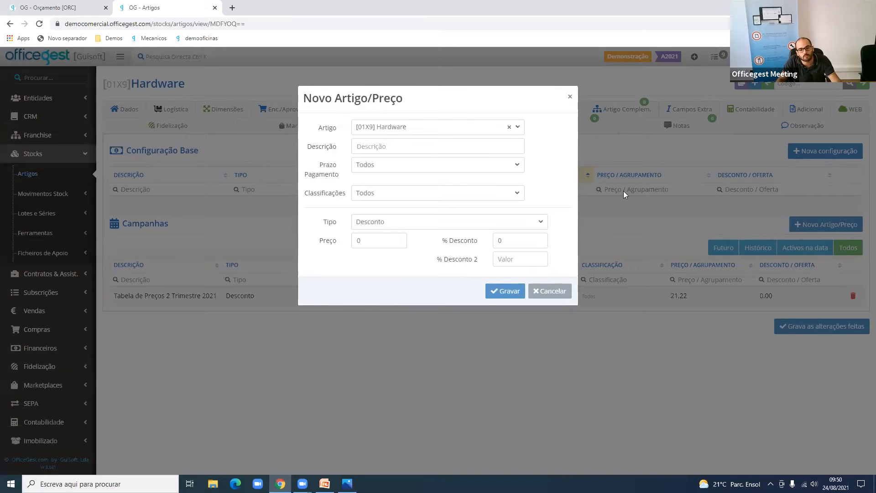
click(423, 196)
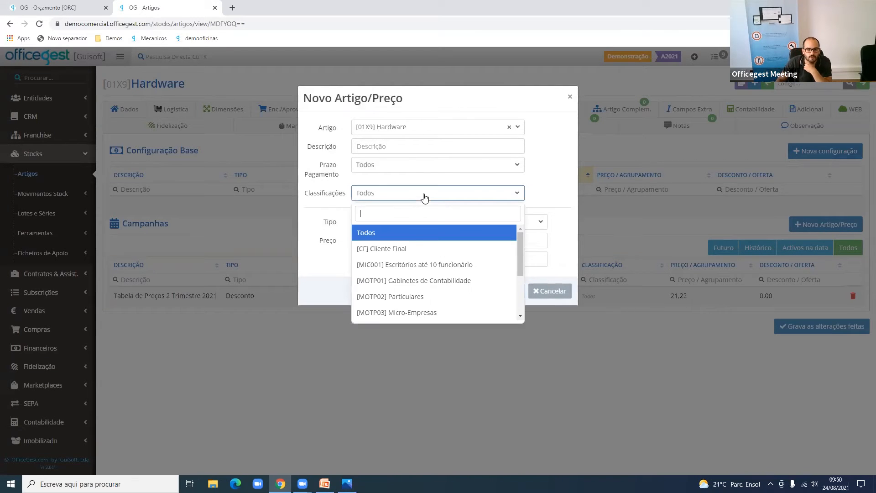
click(409, 249)
click(358, 241)
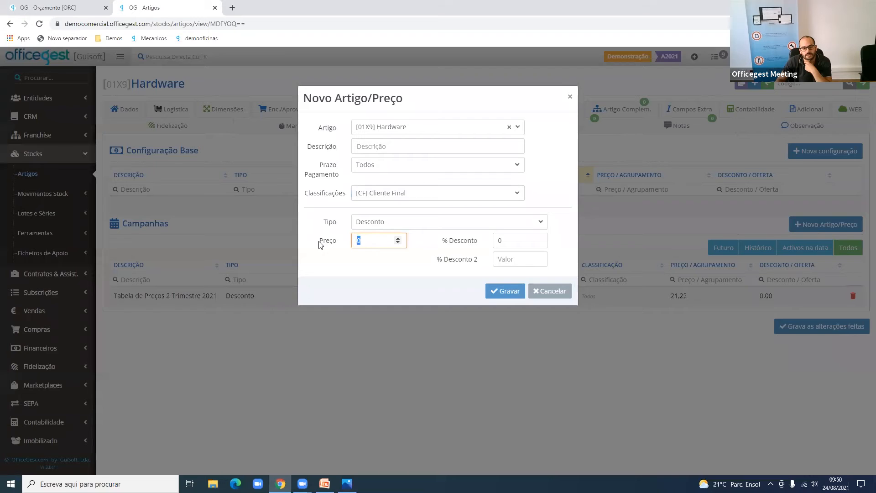
key(Tab)
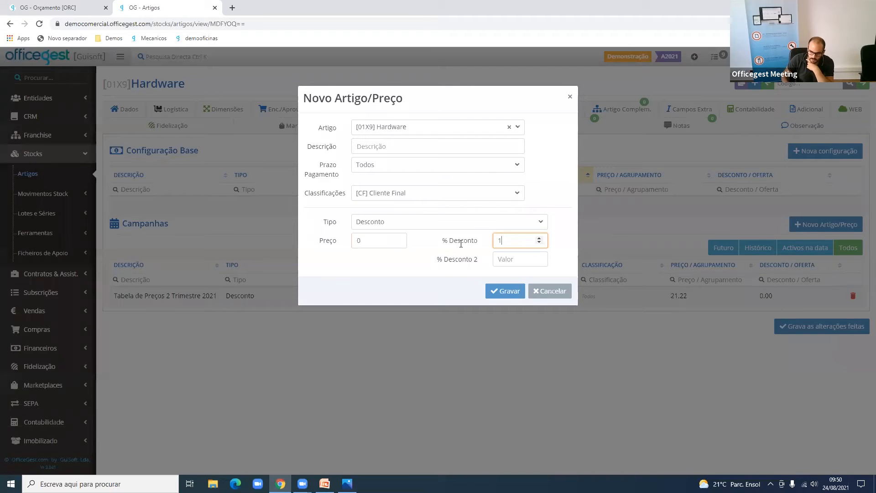
click(504, 257)
text(5)
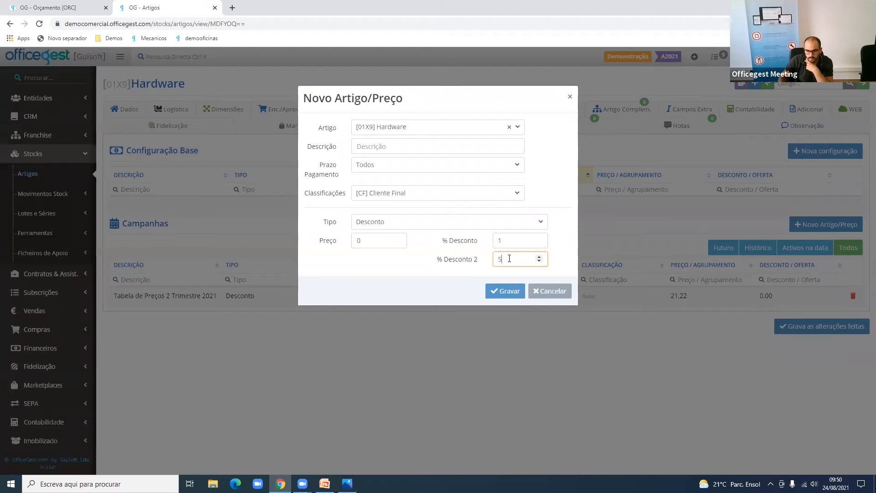
click(508, 245)
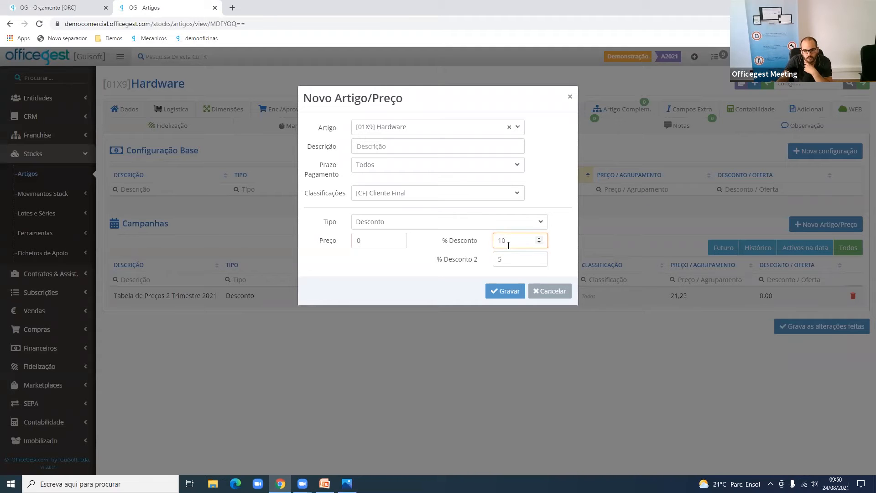
Switch back to the quote's browser tab showing the Hardware article's price table details
click(100, 4)
click(139, 5)
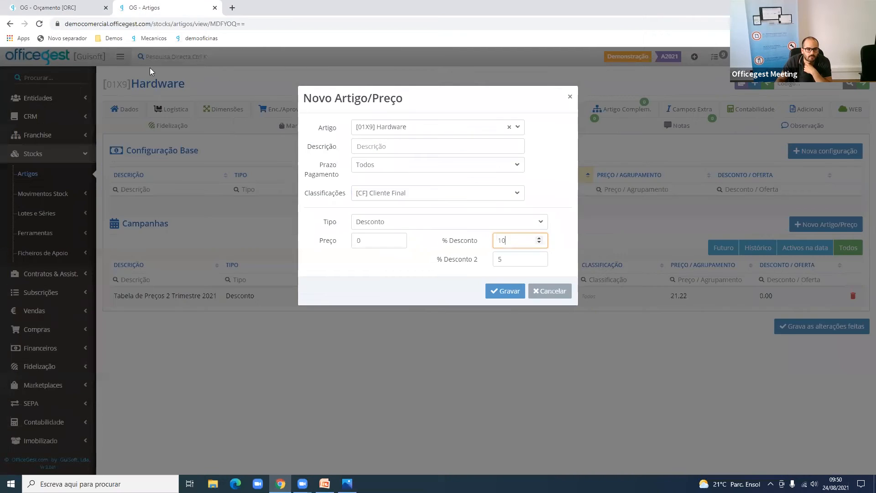
click(48, 5)
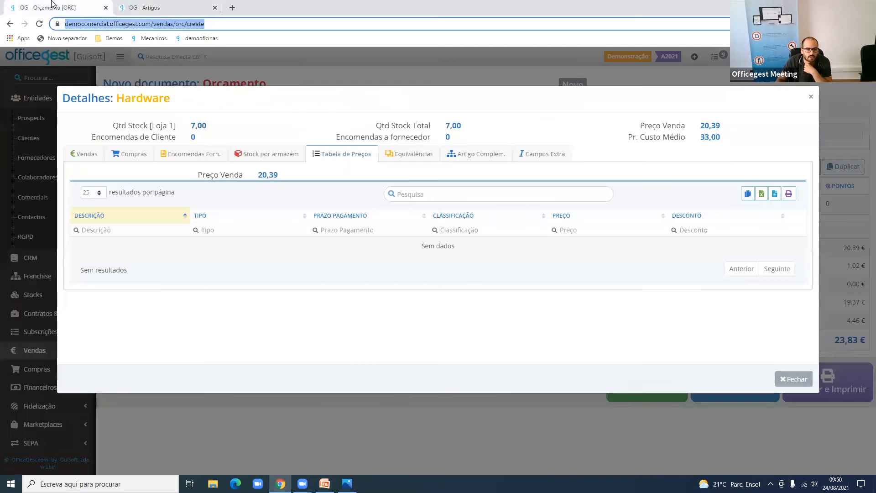
Review Hardware's equivalent articles in the quote and the Usar artigos equivalentes option among the Outros configuration parameters
click(417, 152)
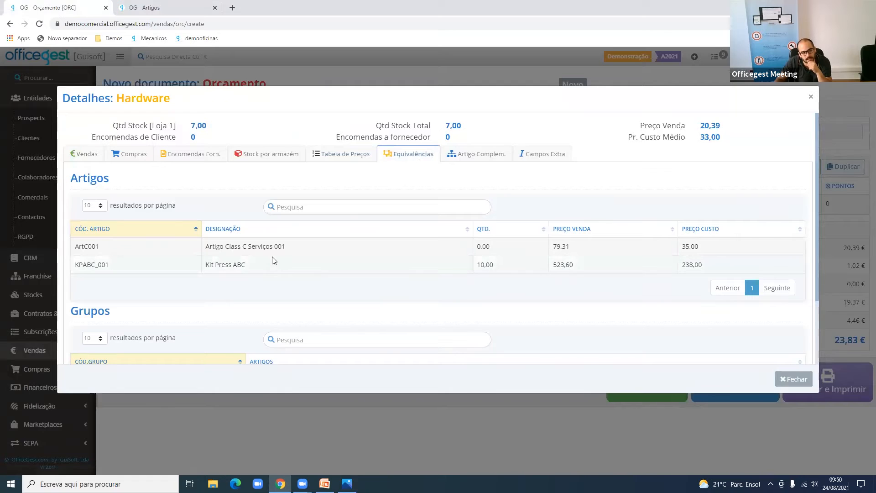
click(183, 5)
click(63, 432)
scroll(84, 442, down, 6)
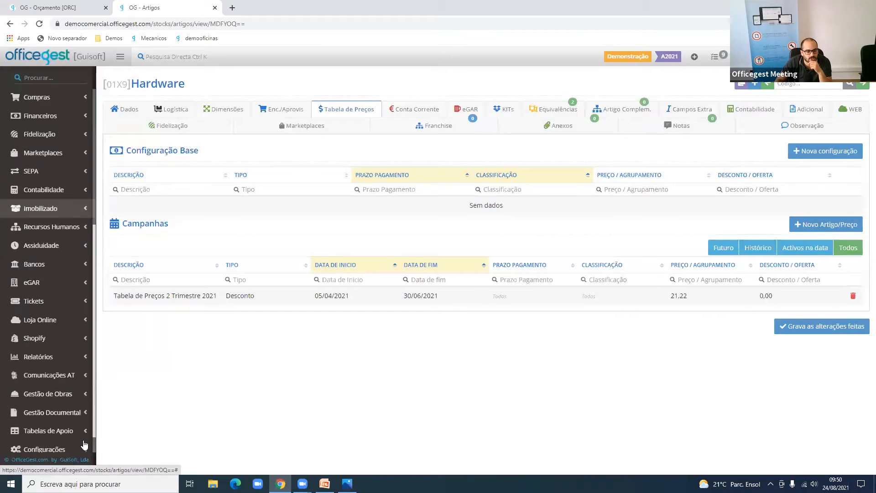
click(79, 430)
click(48, 325)
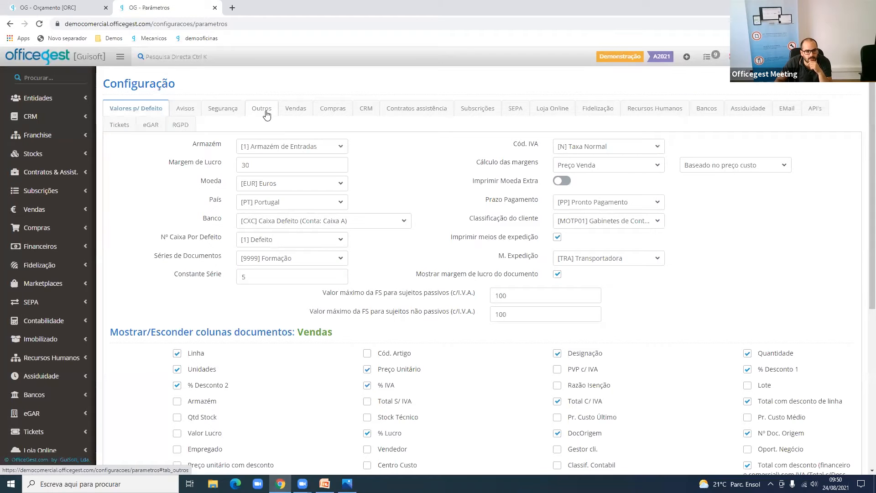
click(261, 109)
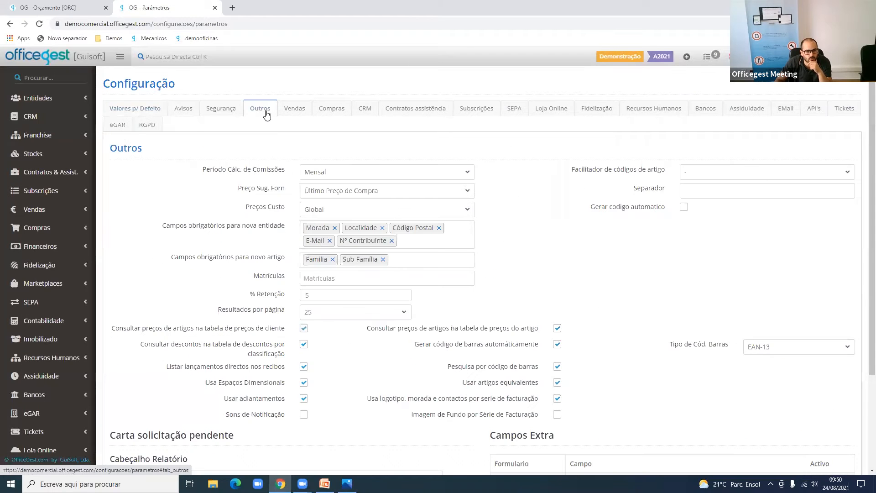
click(560, 383)
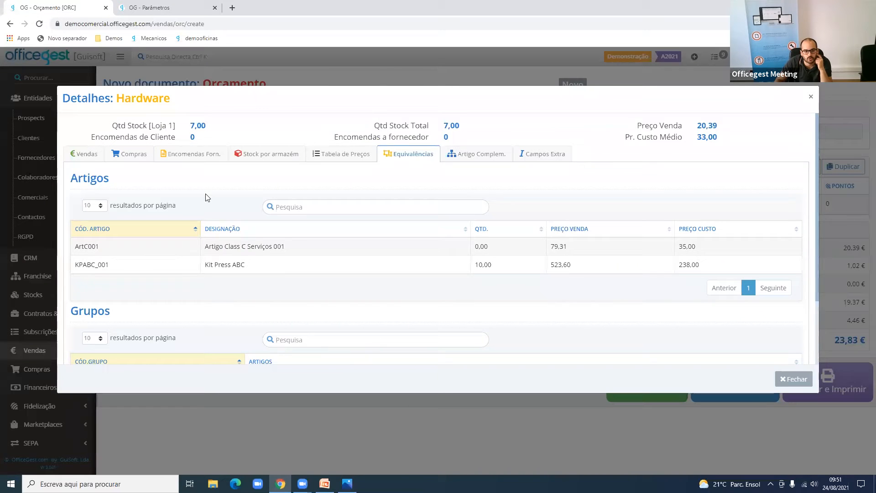
Return to the quote and examine Hardware's equivalent article codes and its complementary articles
click(91, 8)
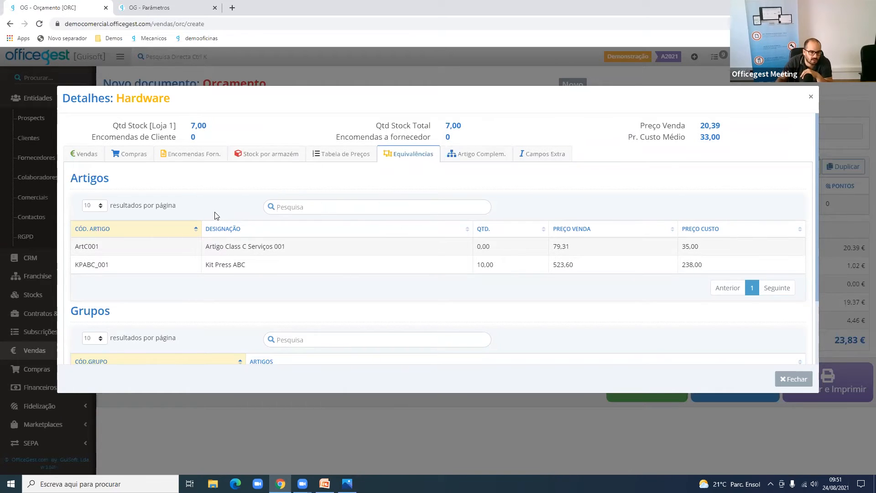
drag(110, 247, 75, 265)
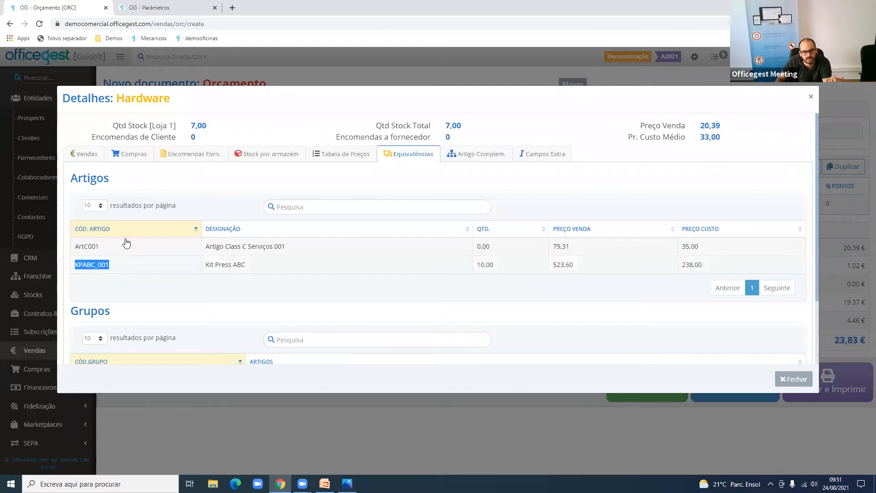
click(99, 242)
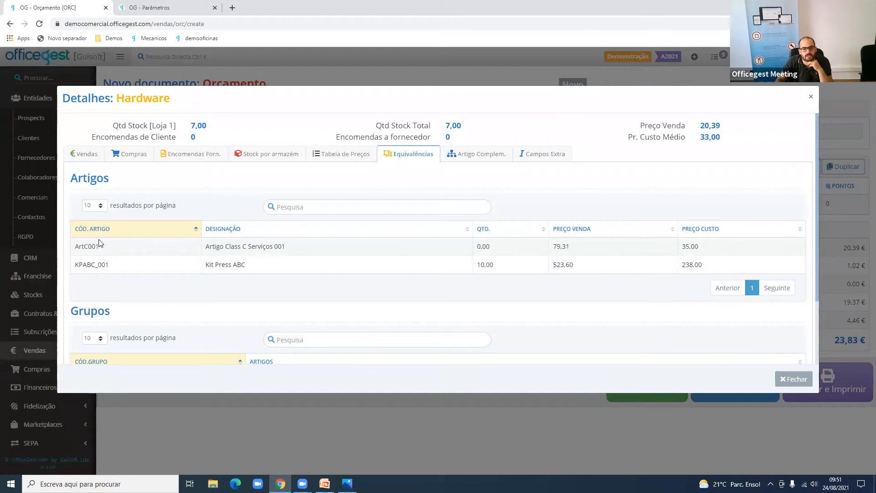
click(479, 157)
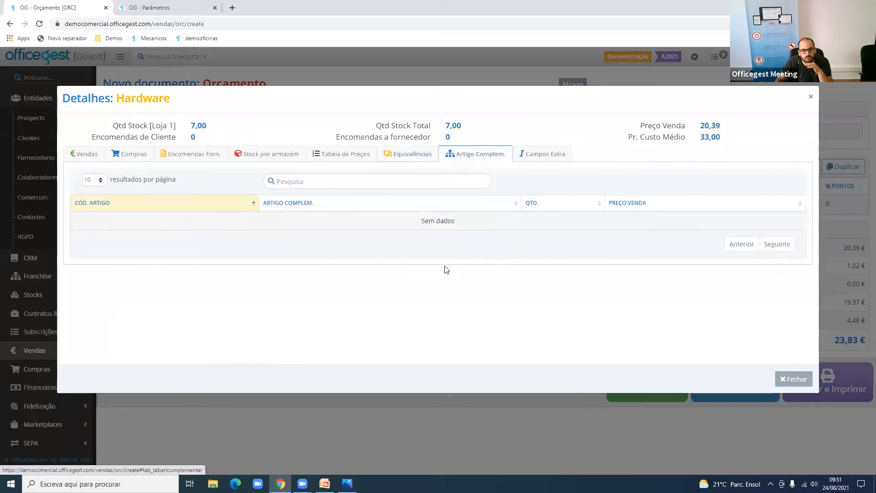
Return to the Hardware article record in the other browser tab and show its complementary articles
click(164, 8)
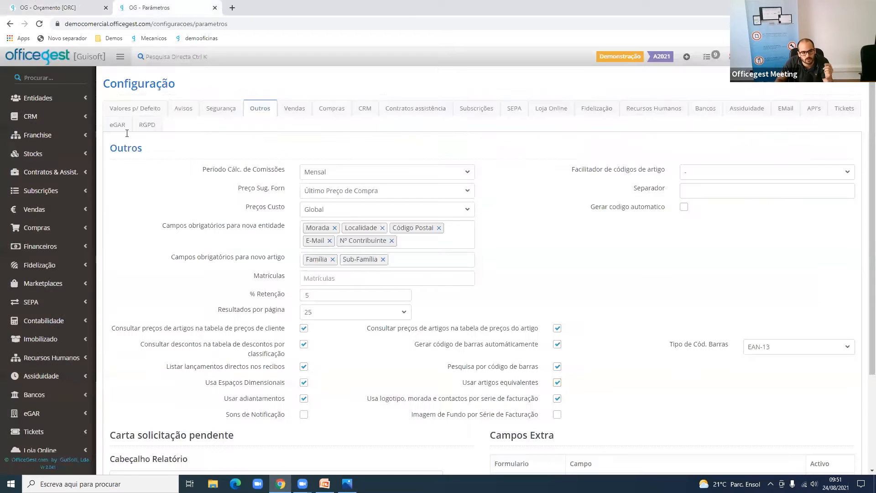
click(10, 25)
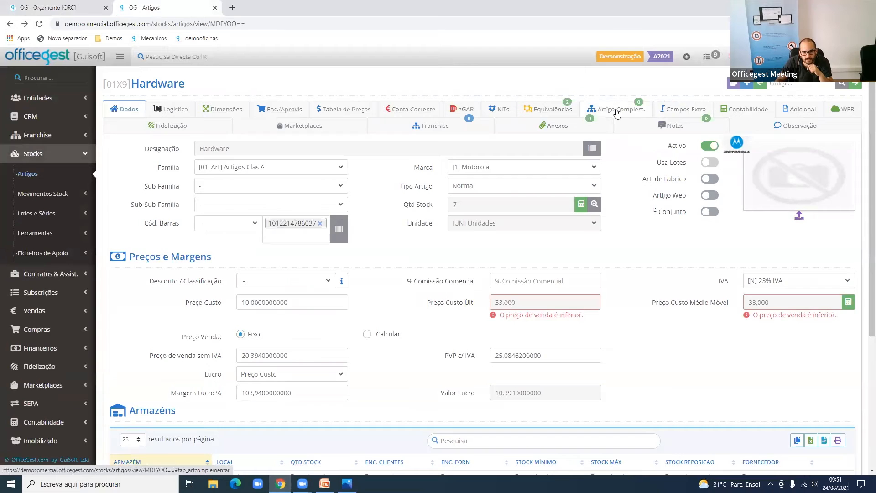
click(618, 110)
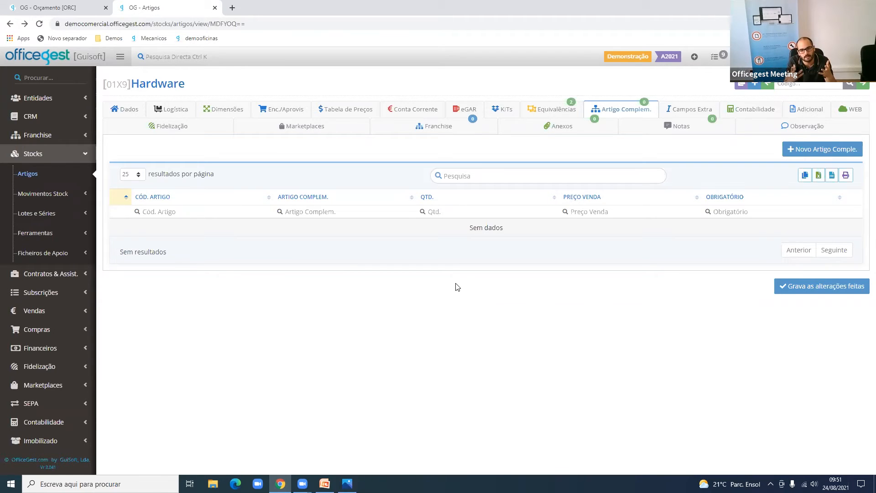
Compare Hardware's Campos Extra in the quote and in the article record, including the available Grupos Activos, and close the quote's article details
click(111, 6)
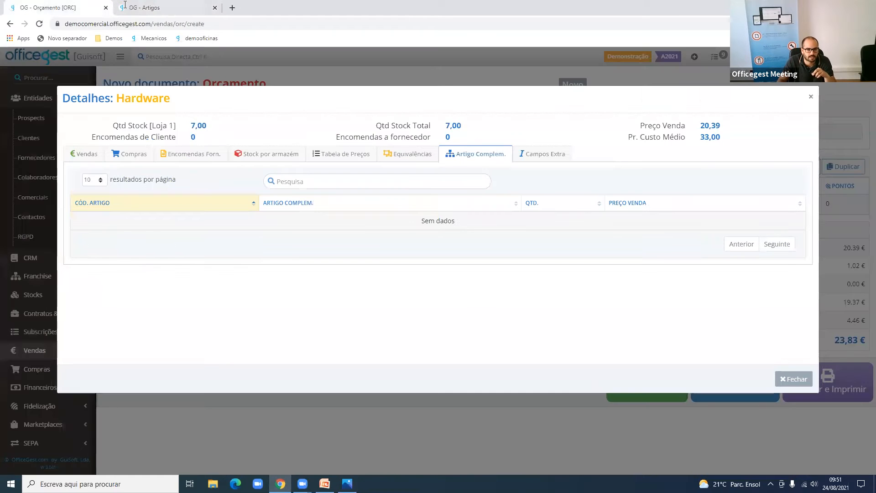
click(536, 159)
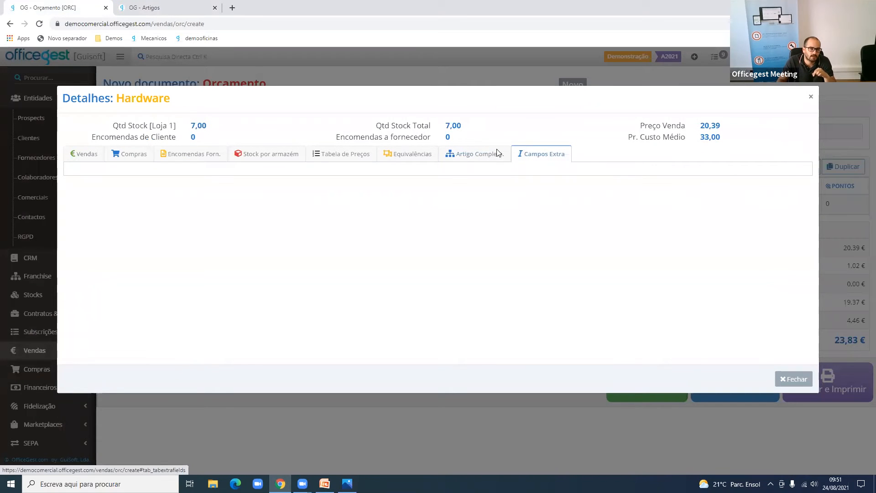
click(155, 7)
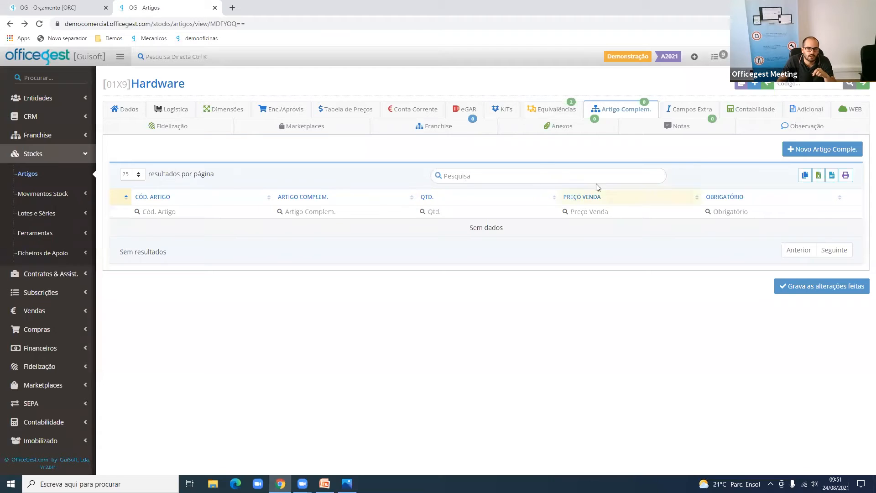
click(709, 113)
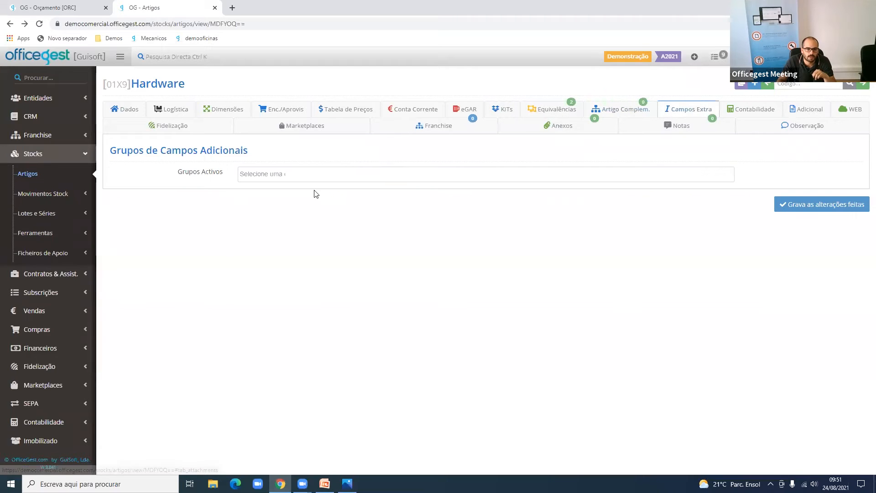
click(302, 174)
click(88, 2)
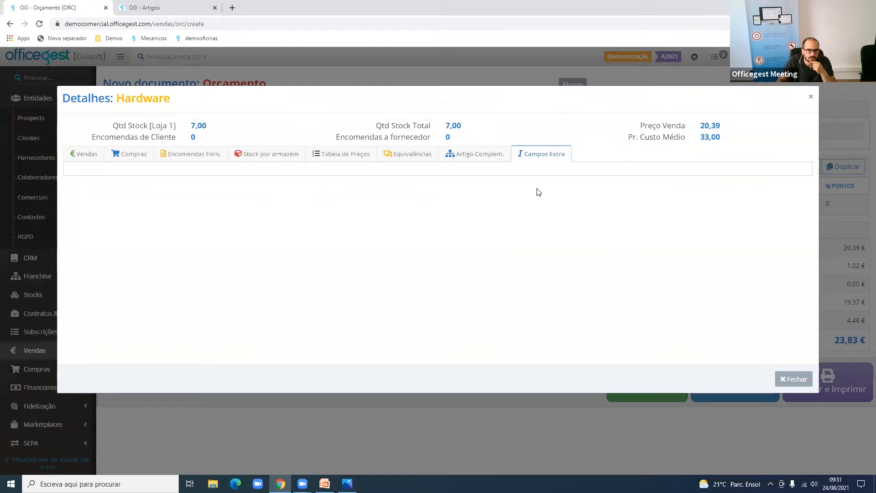
click(173, 6)
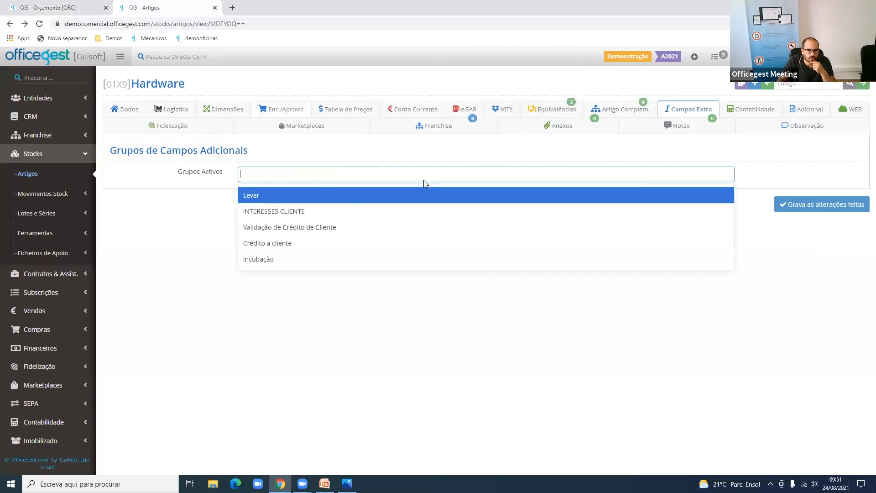
click(219, 203)
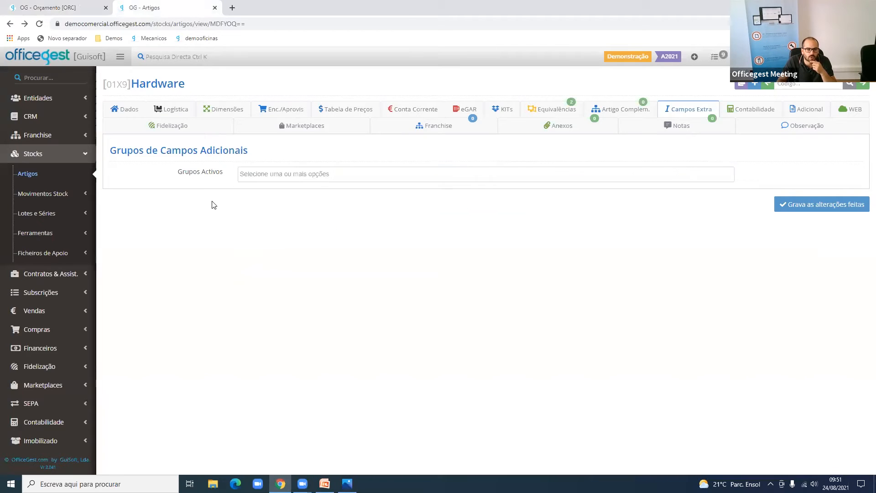
click(83, 4)
click(793, 379)
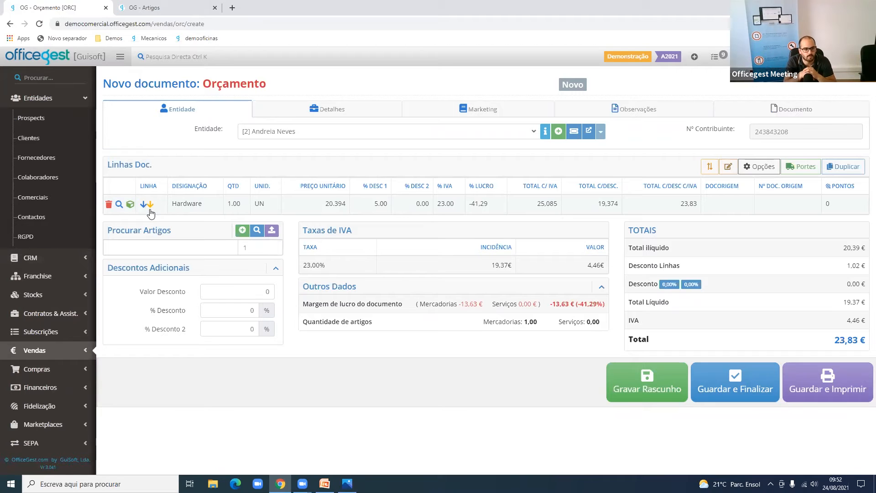
Add article ARTB (Artigo B) to the quote with quantity 1 and move its line above Hardware
click(172, 248)
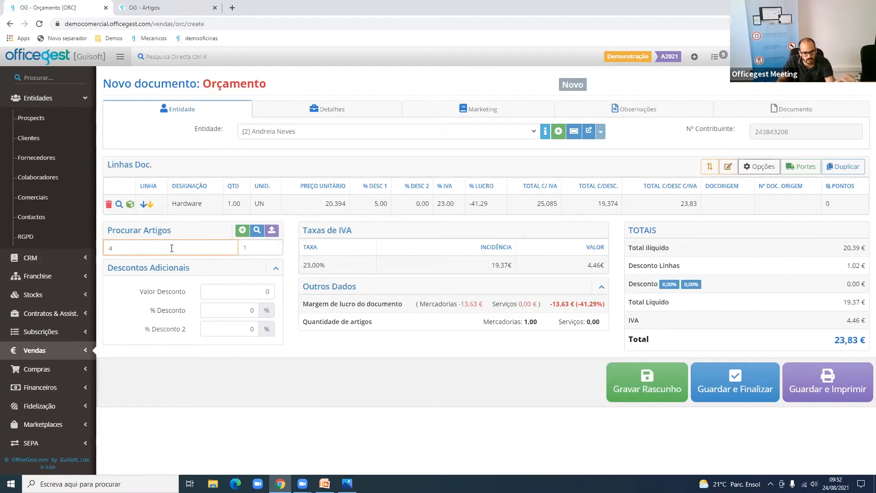
text(a)
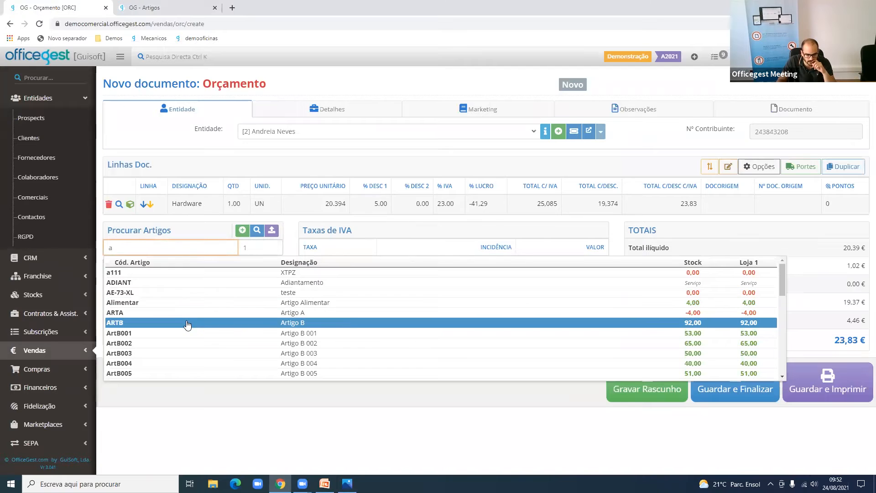
click(187, 324)
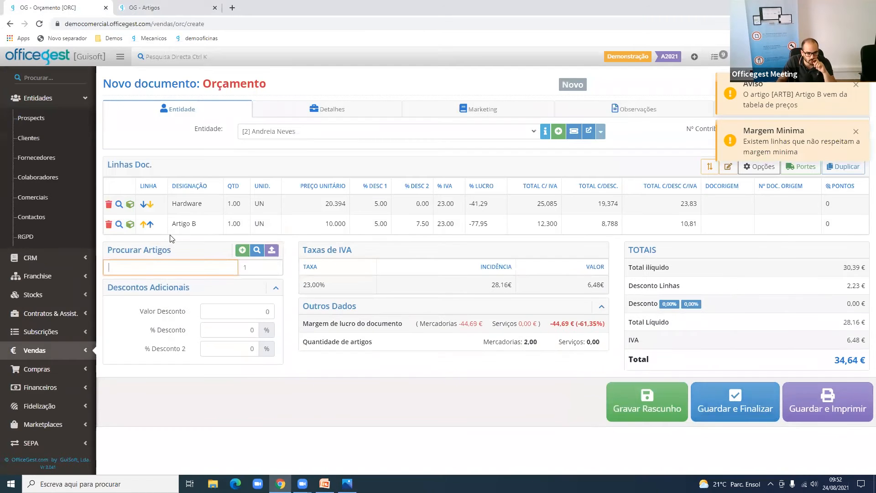
click(151, 224)
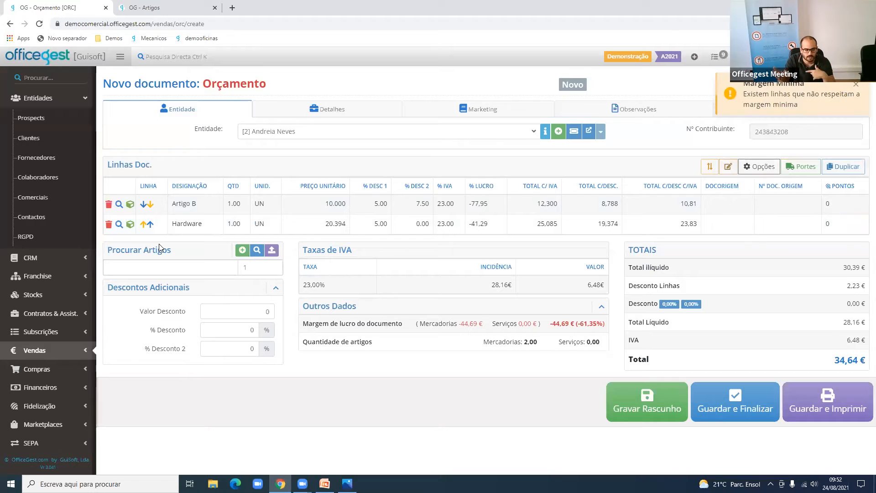
Change the line designations to "Hardware computador" and "Artigo B de aAN"
click(209, 225)
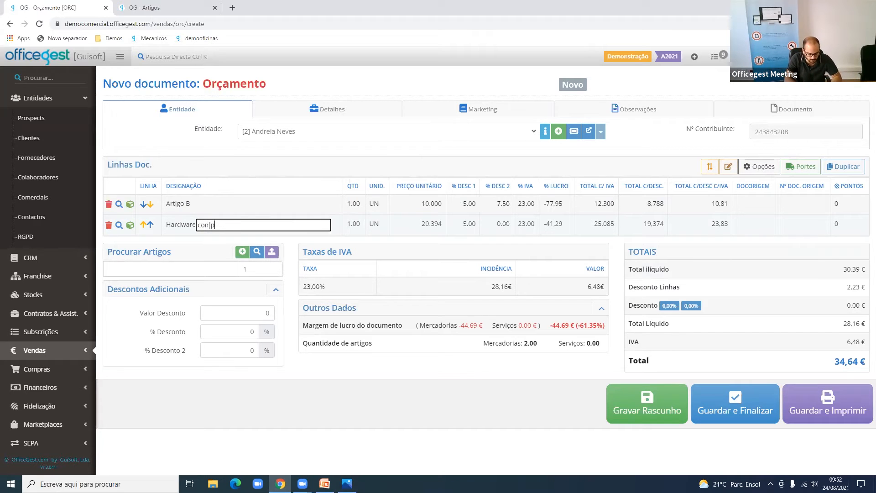
text(or)
key(Return)
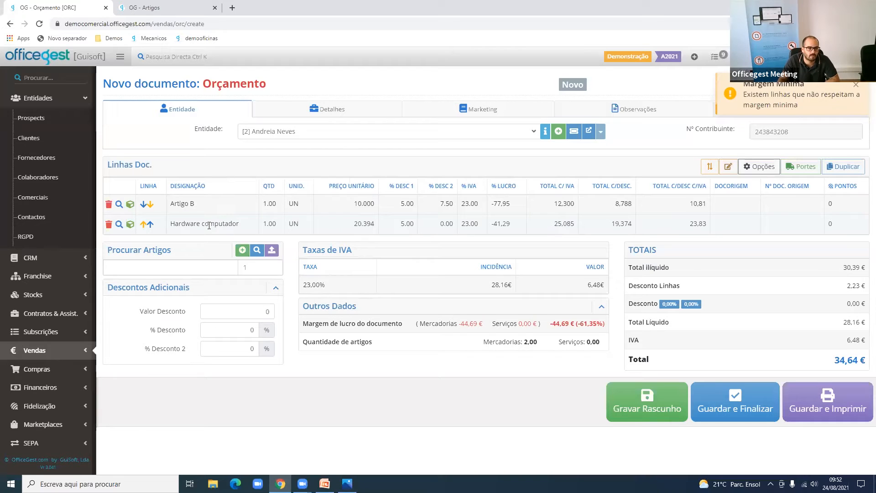
click(204, 204)
text(o)
text(AN)
key(Return)
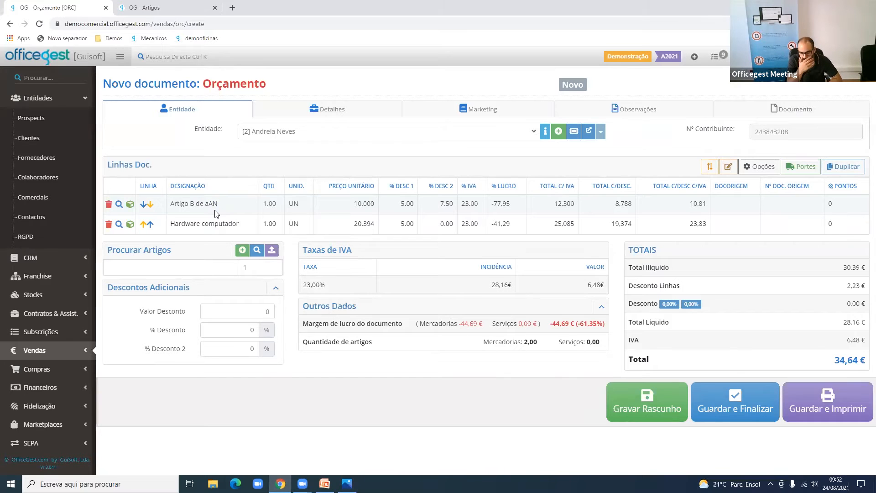
Open the Artigo B line's quantity, unit price and % Desc 1 for editing
click(276, 206)
click(401, 203)
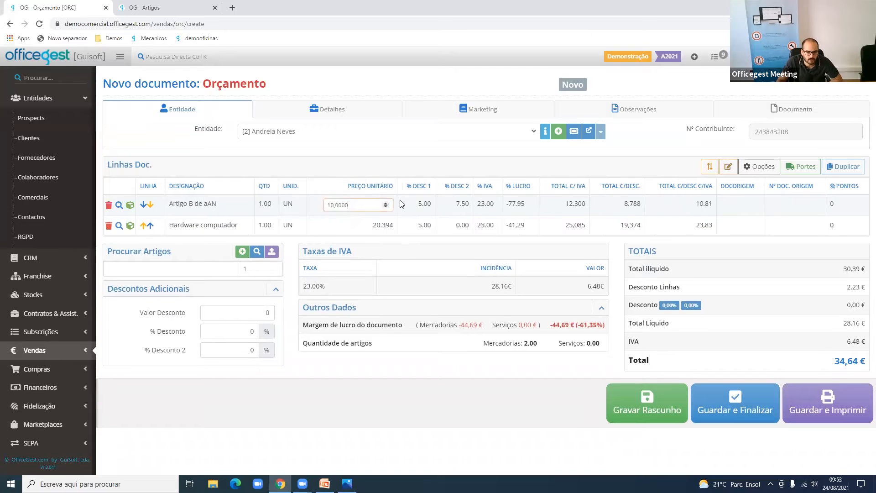
click(429, 208)
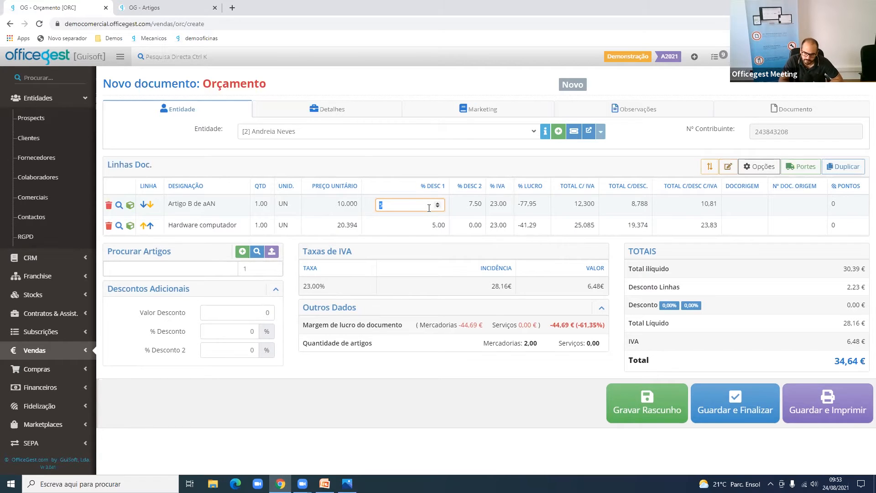
click(702, 169)
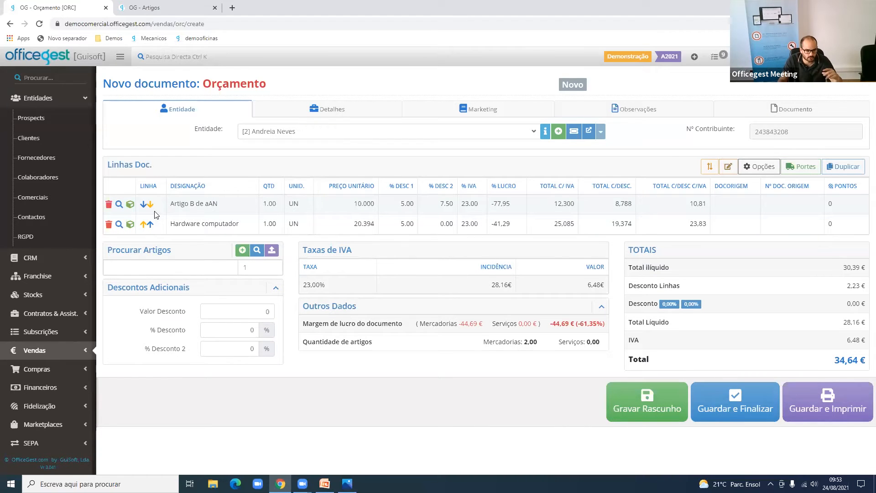
Hide and show the quote's line reordering arrows twice, and open and dismiss the Texto dialog for a free-text line
click(712, 172)
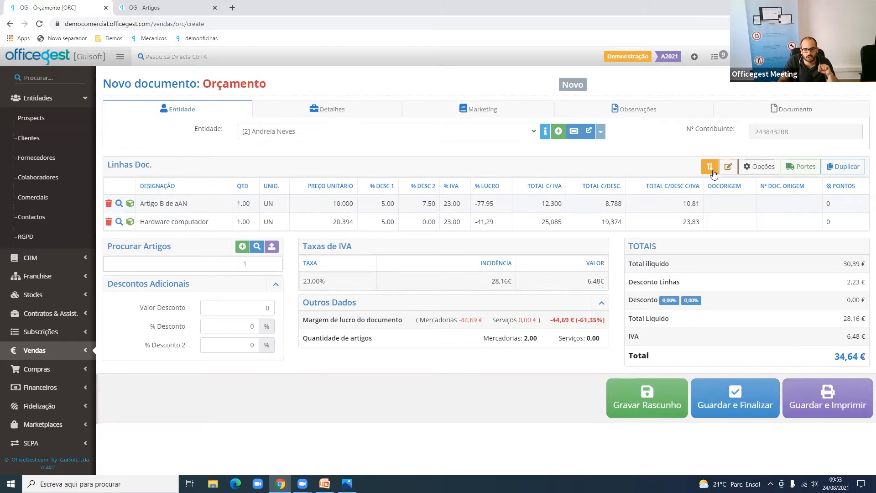
click(713, 172)
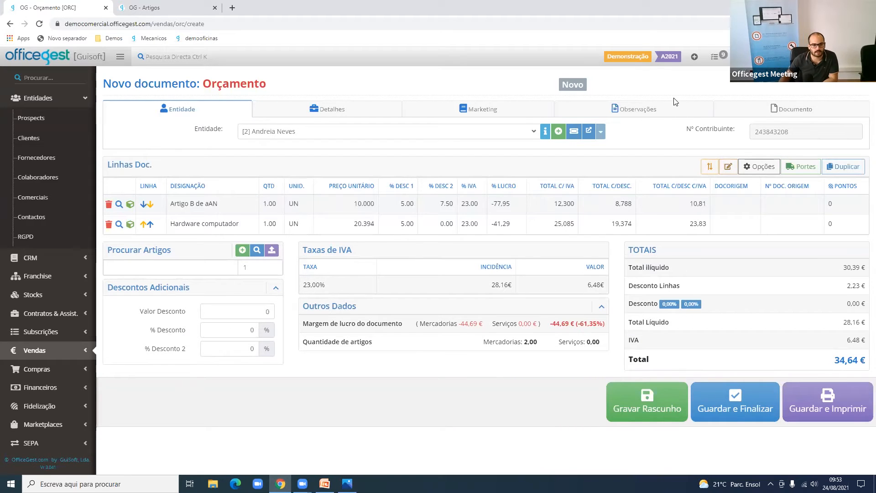
click(714, 169)
click(713, 169)
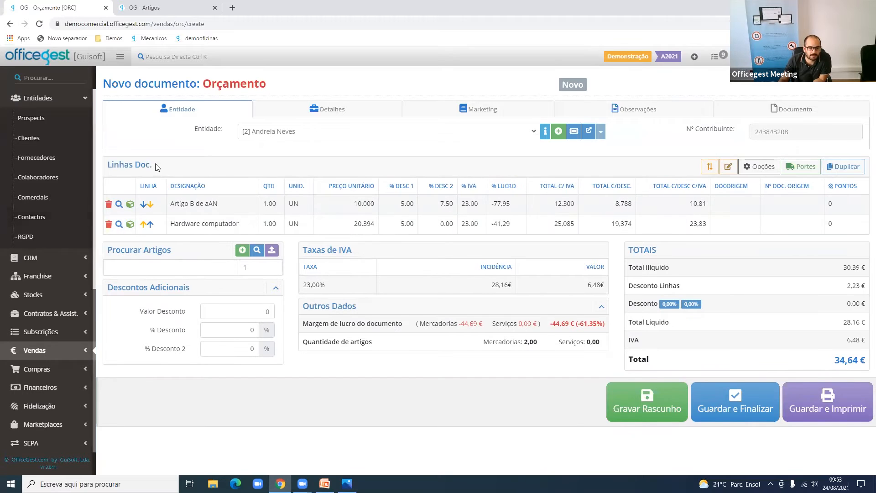
click(729, 167)
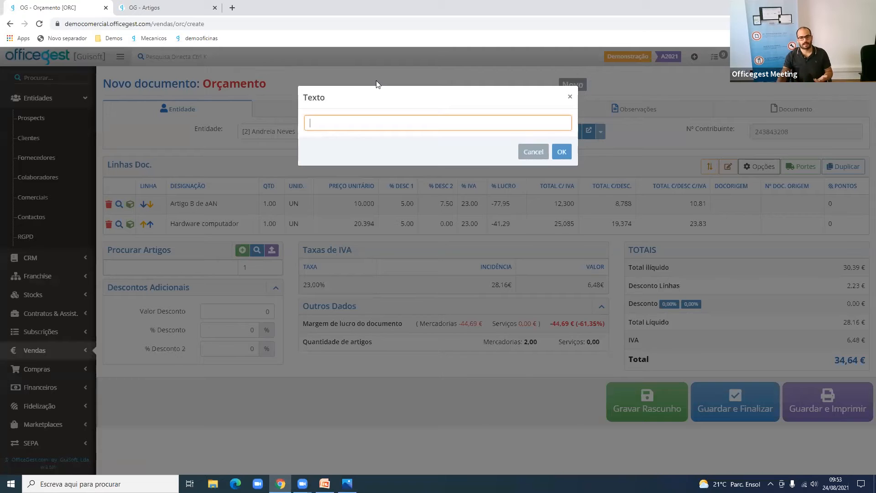
click(569, 96)
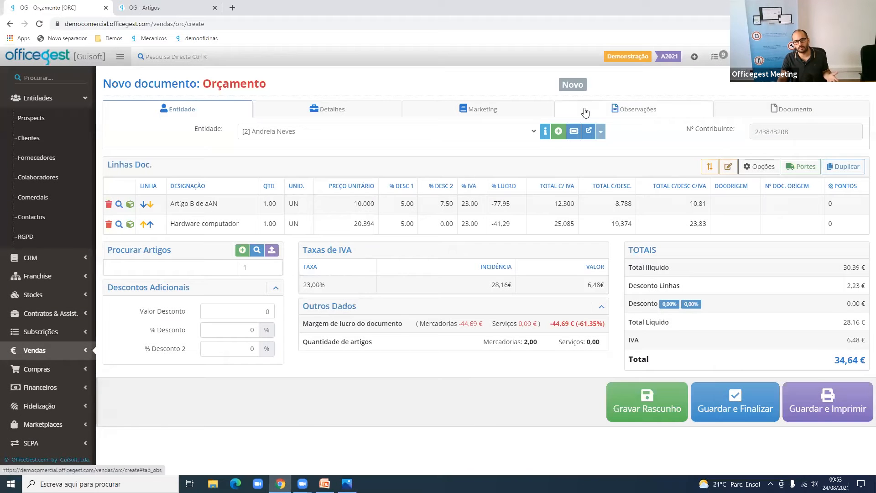
Review the quote's document observations text and return to the Entidade section
click(579, 110)
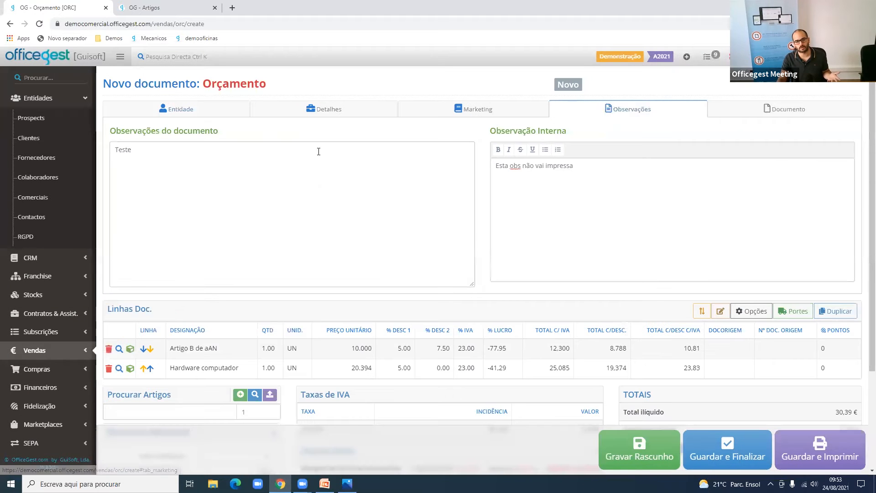
drag(319, 152, 68, 156)
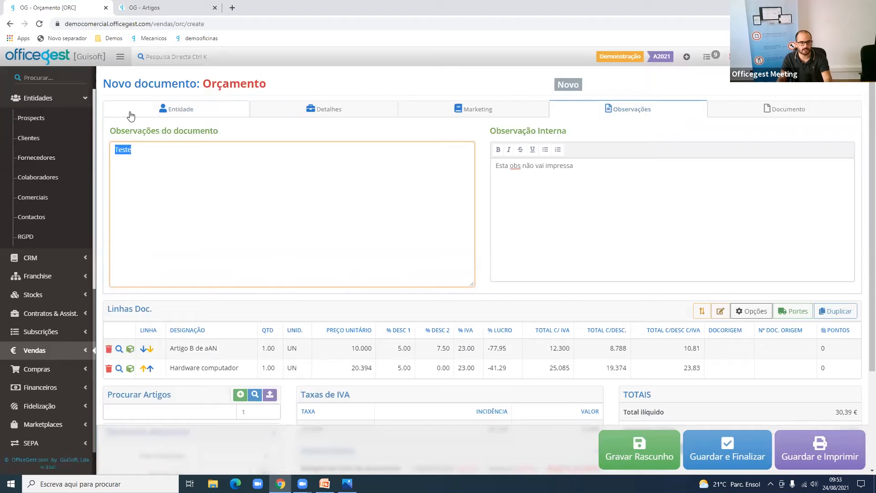
click(147, 110)
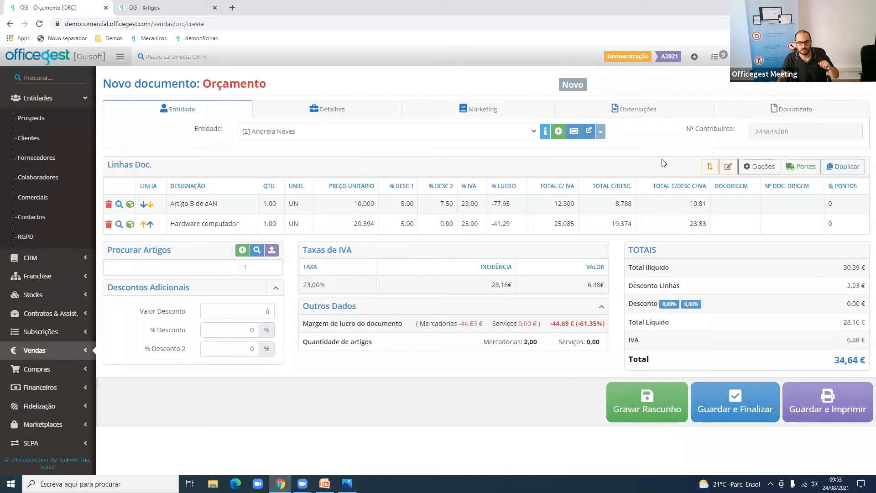
Add a free-text line reading "Teste de linha" to the quote
click(728, 167)
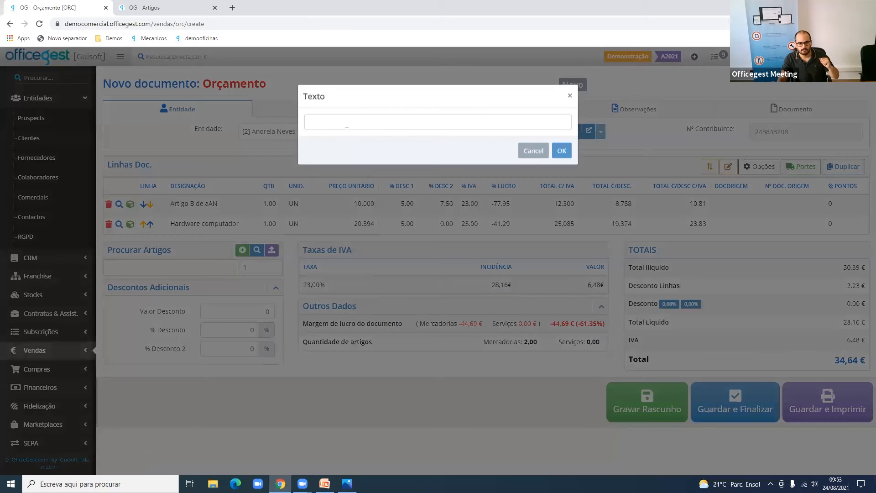
text(tESTE)
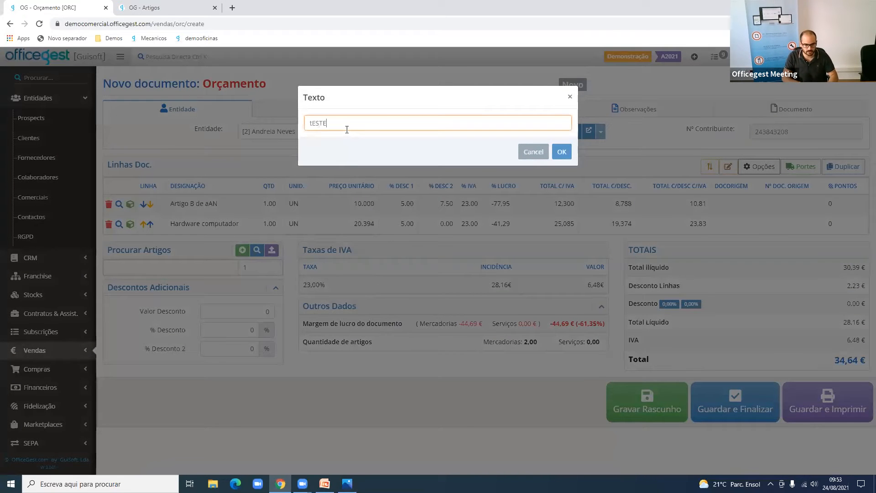
key(BackSpace)
text(Teste de linha)
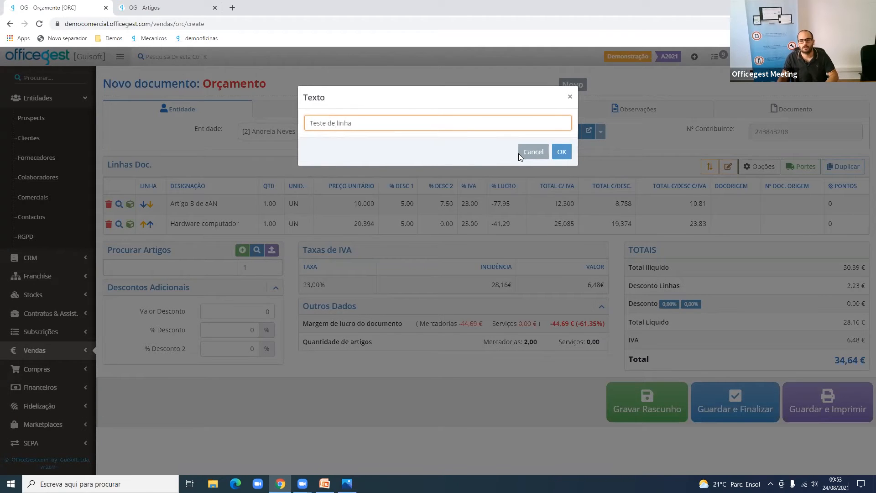
click(562, 152)
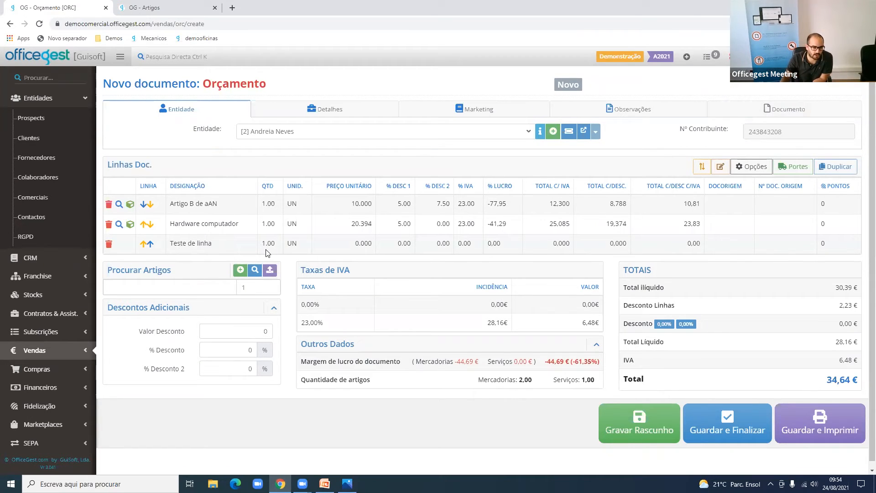
Add the free-text article "." to the quote and change its designation to "teste com artigo ponto"
click(212, 281)
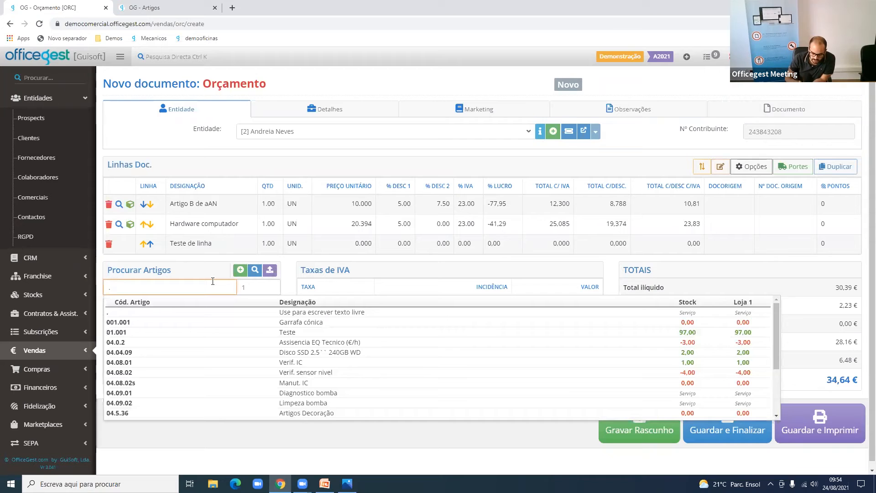
key(BackSpace)
key(Return)
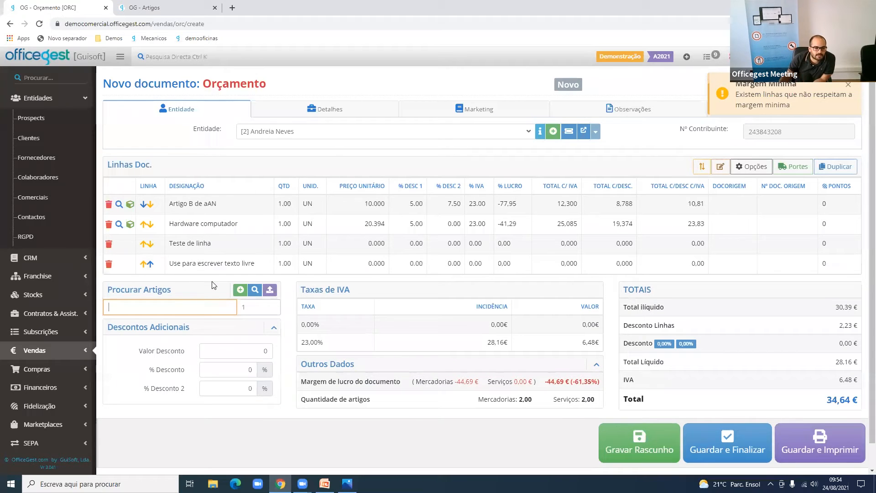
click(209, 269)
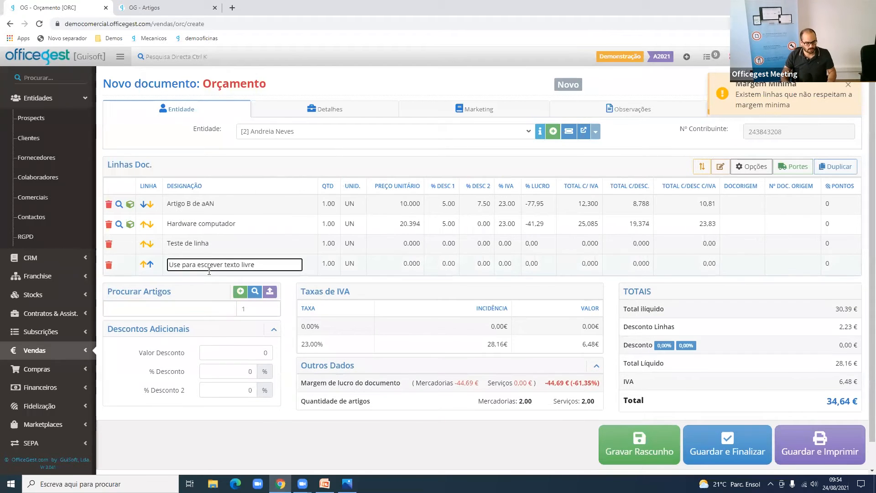
key(ctrl+a)
key(BackSpace)
text(teste com artigo ponto)
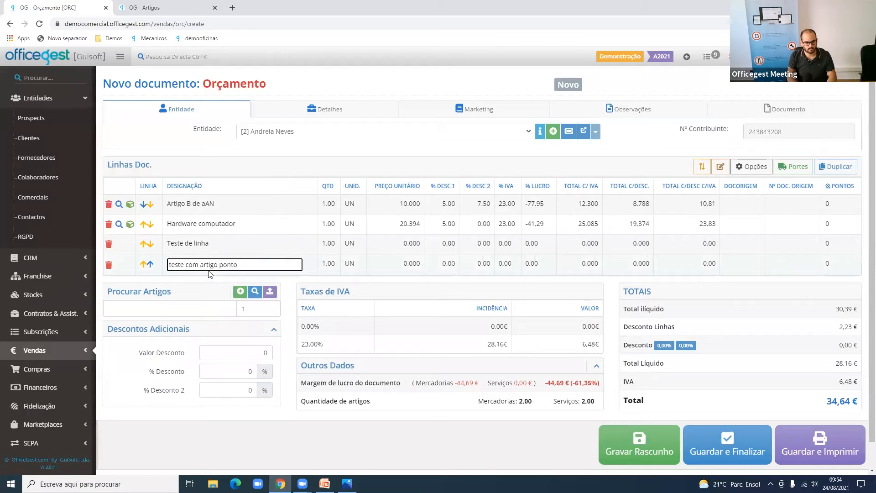
key(Return)
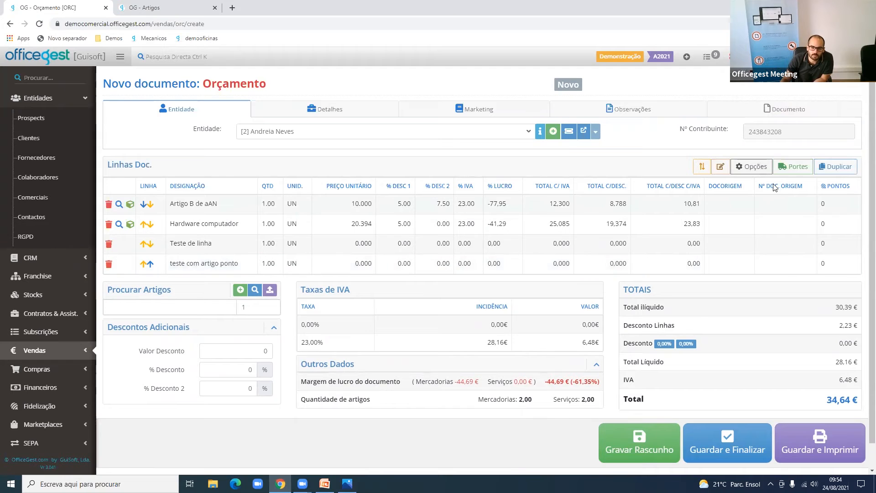
Raise the current sale price of all quote lines by 30%
click(764, 173)
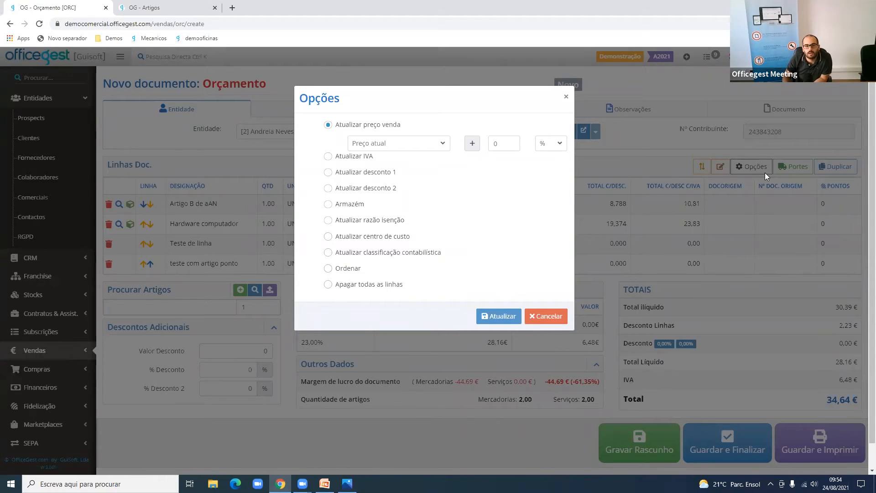
click(752, 278)
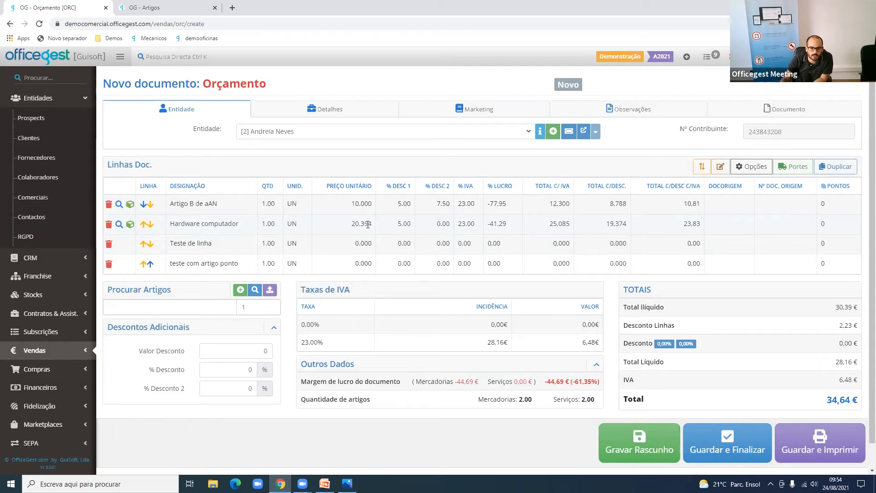
click(752, 166)
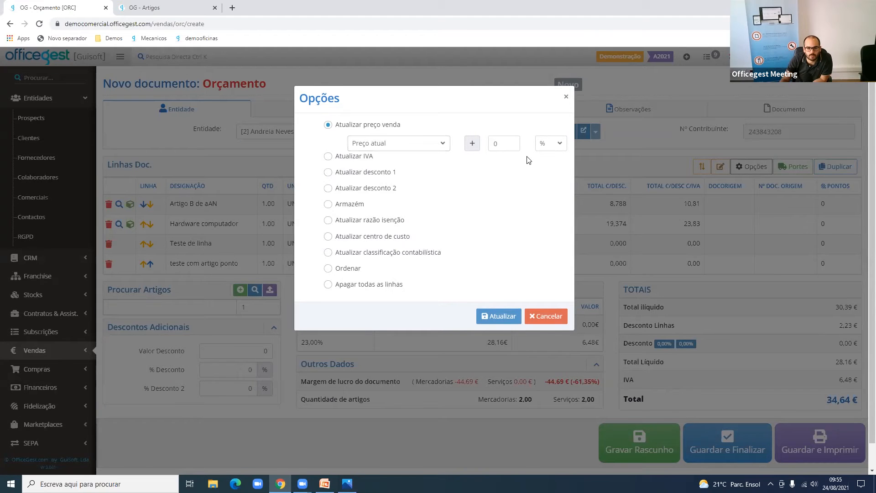
double_click(504, 143)
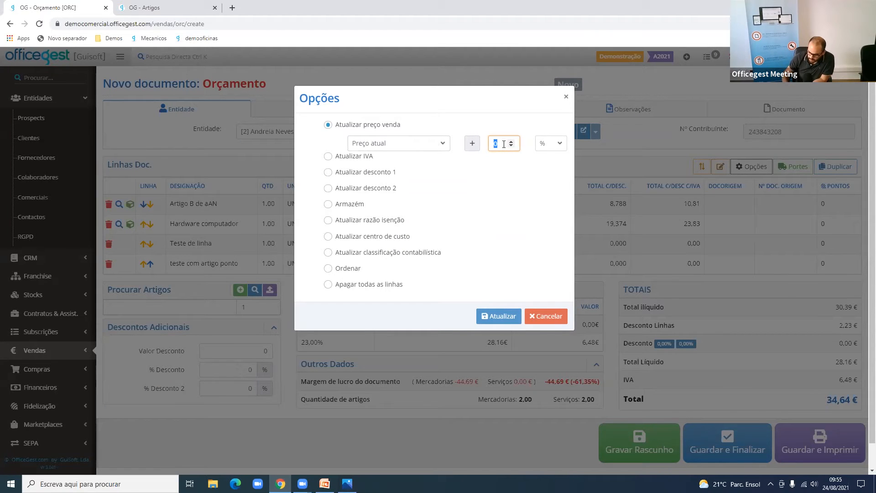
text(30)
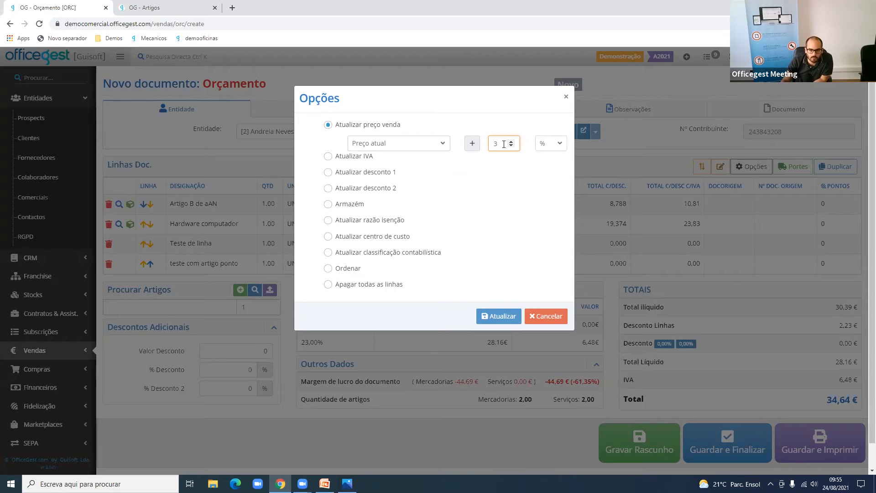
click(502, 321)
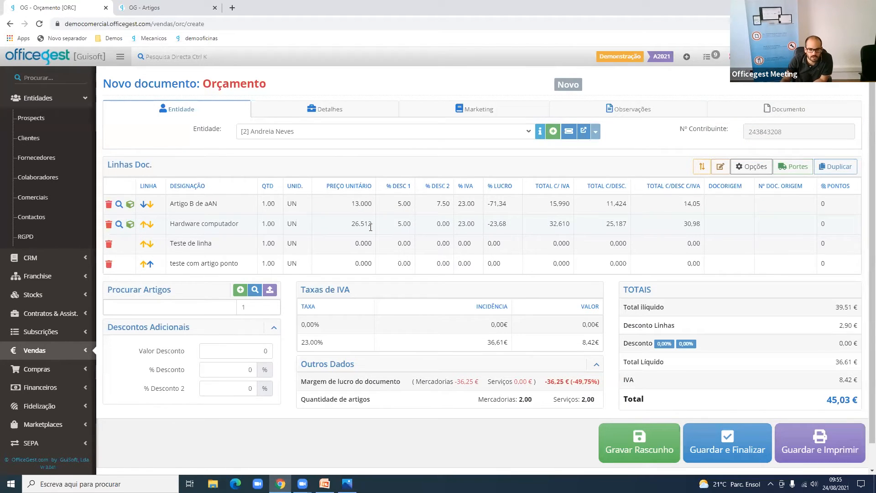
Reduce the current sale price of all quote lines by 30%
click(752, 168)
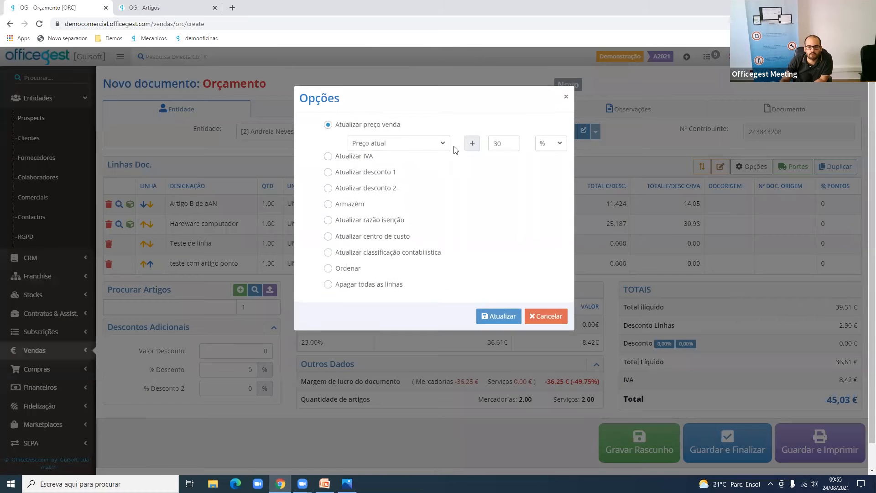
click(473, 145)
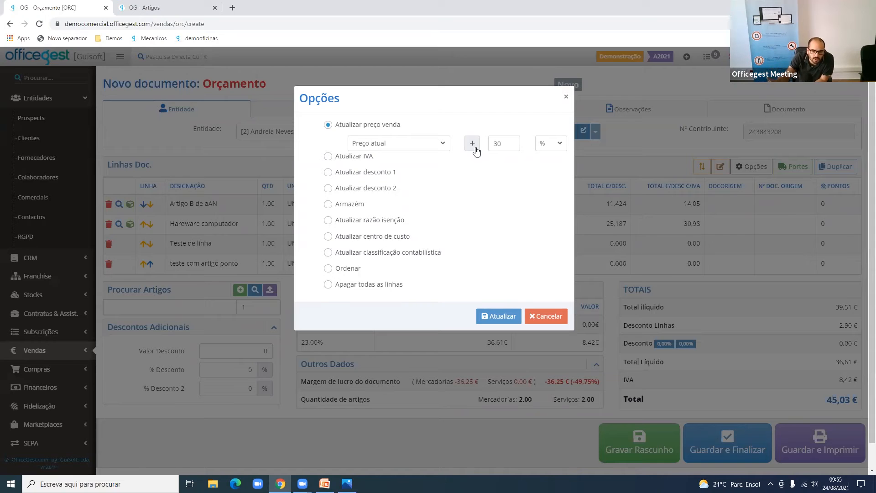
click(501, 315)
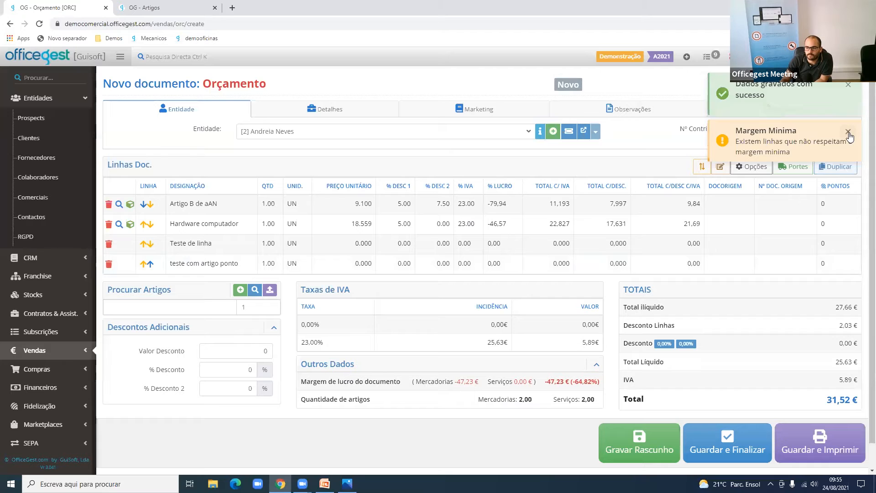
View the rates offered by the Atualizar IVA line option, choosing [0] Taxa Isenta without applying it
click(766, 169)
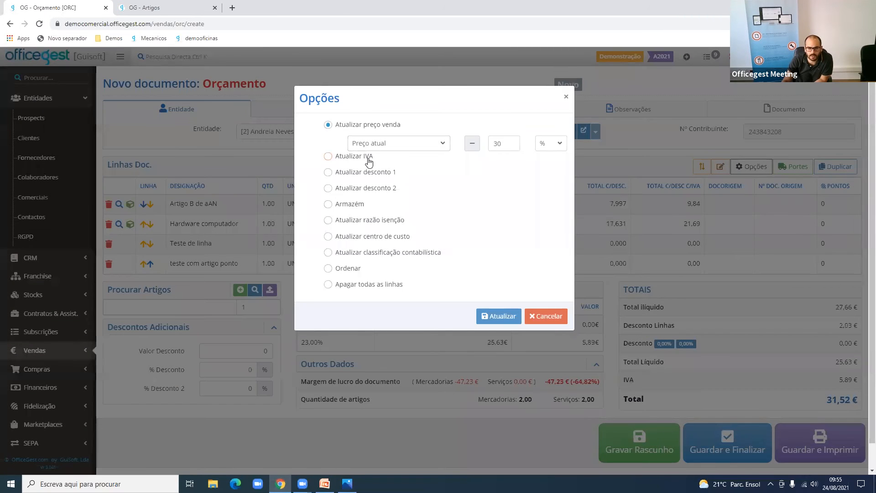
click(366, 156)
click(368, 161)
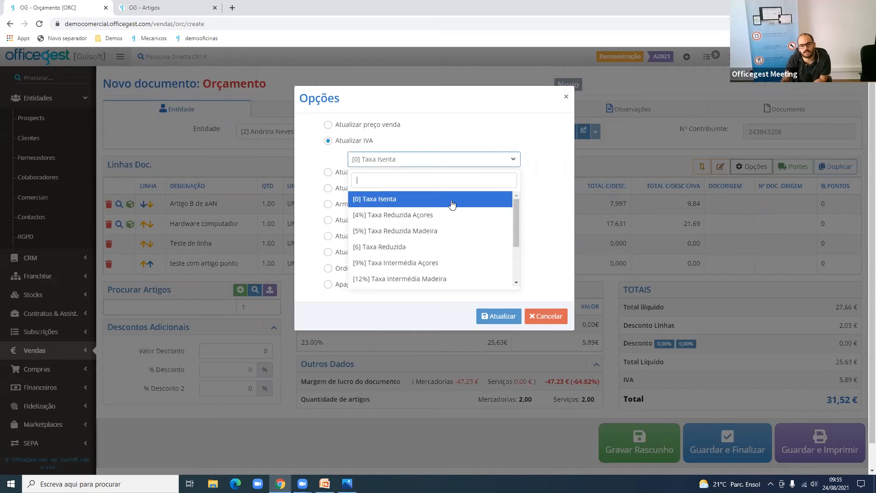
click(440, 199)
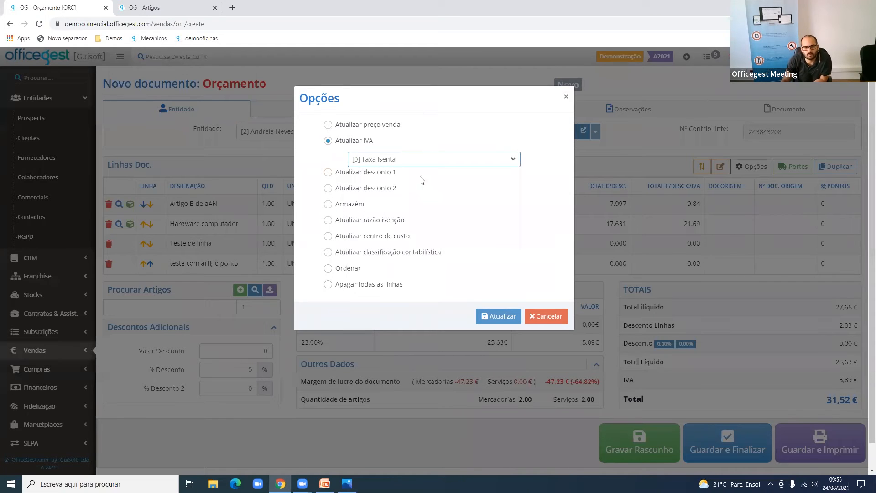
Update discount 1 to 25% on the quote lines
click(394, 176)
drag(368, 176, 309, 177)
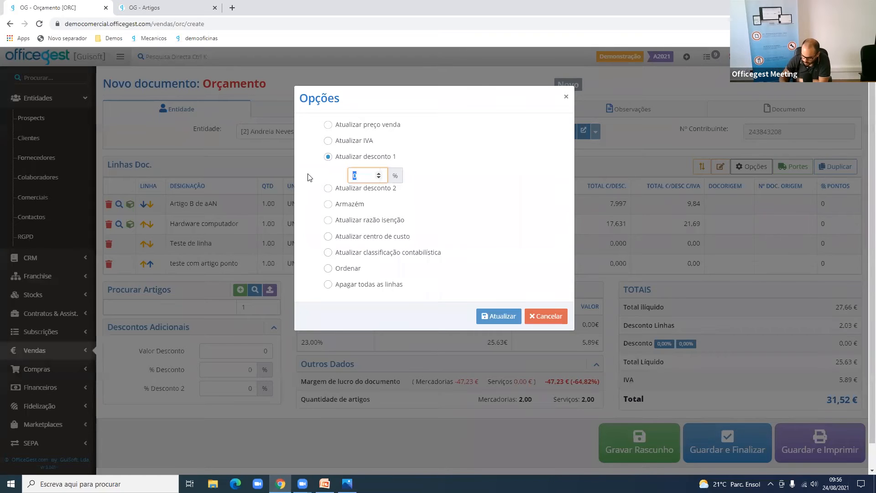
text(25)
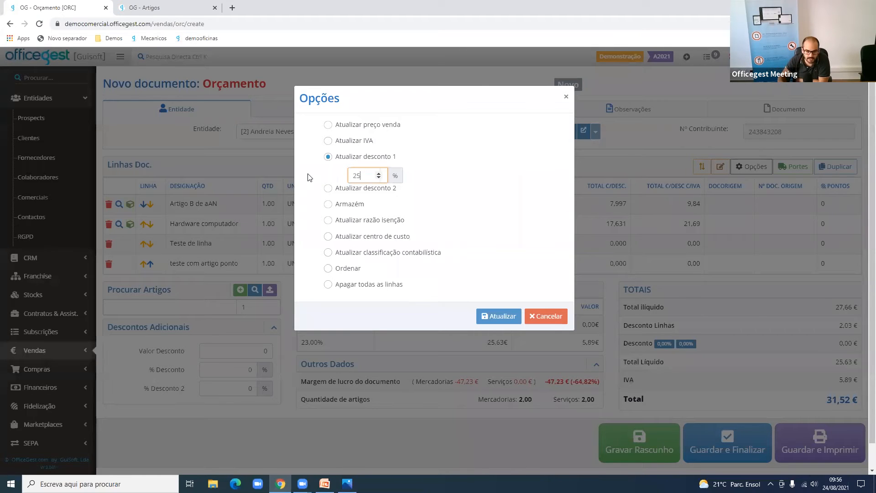
click(487, 317)
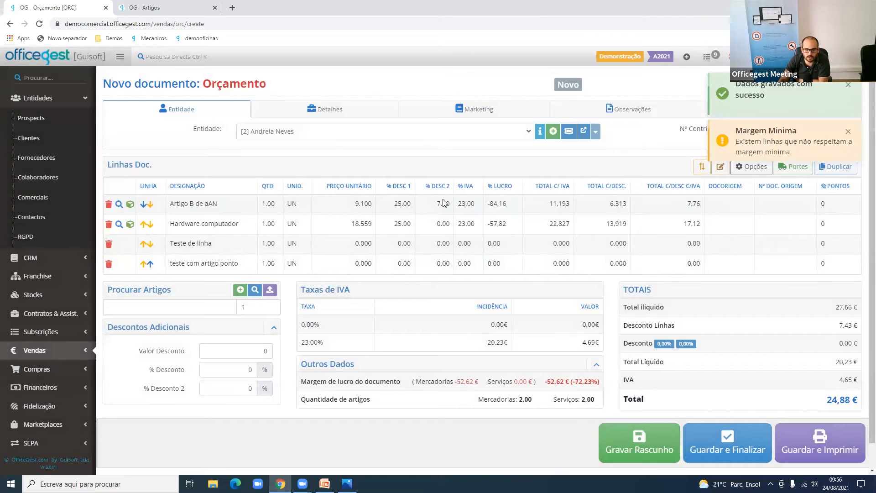
Open the % Desc 1 values of the Artigo B and Hardware computador lines for editing and leave them
click(399, 202)
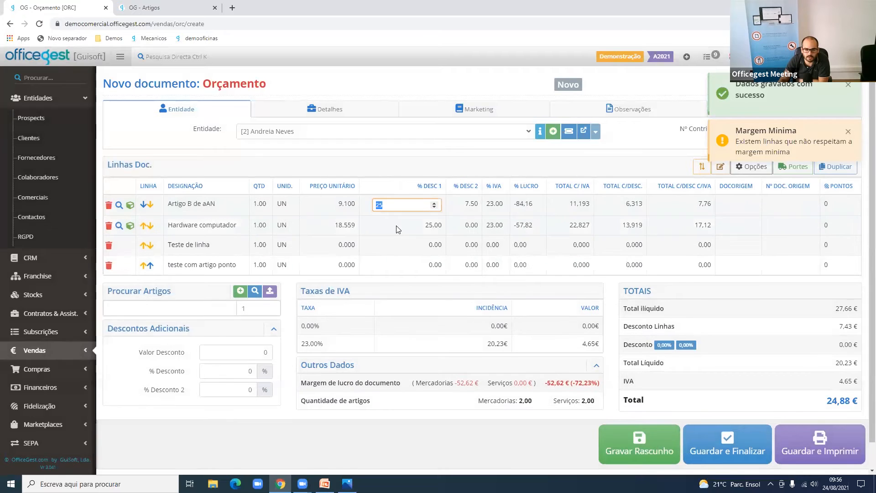
click(397, 225)
click(486, 413)
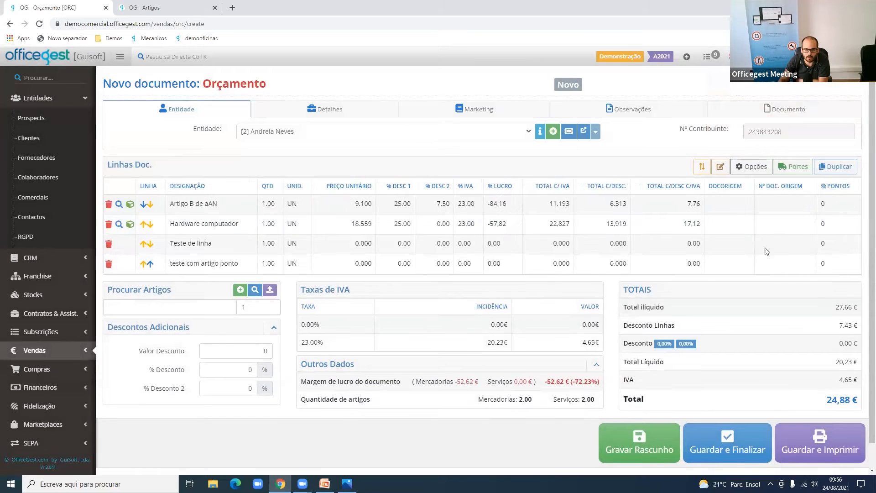
View the Atualizar centro de custo, Ordenar and Apagar todas as linhas options for the quote lines without applying any
click(781, 170)
click(531, 158)
click(751, 166)
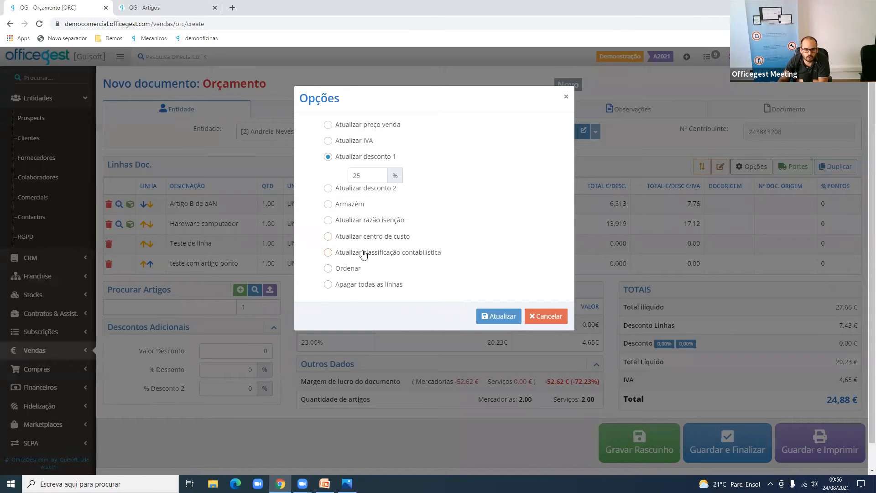
click(360, 236)
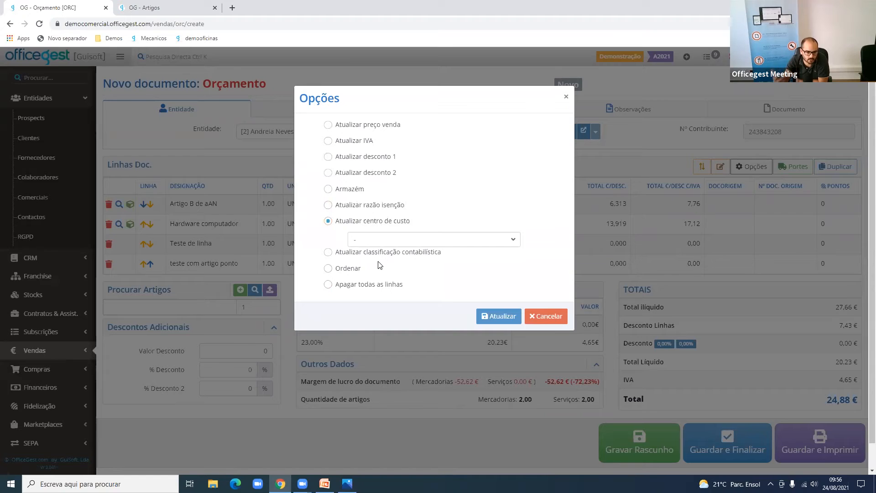
click(354, 269)
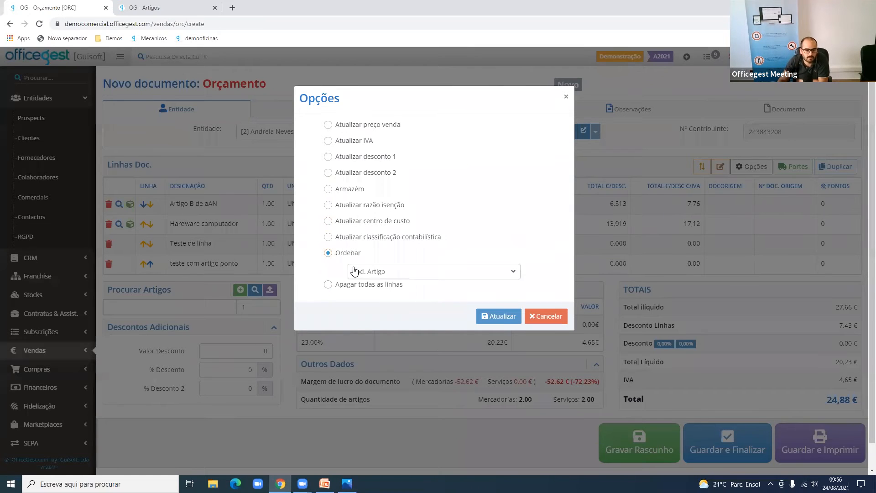
click(413, 272)
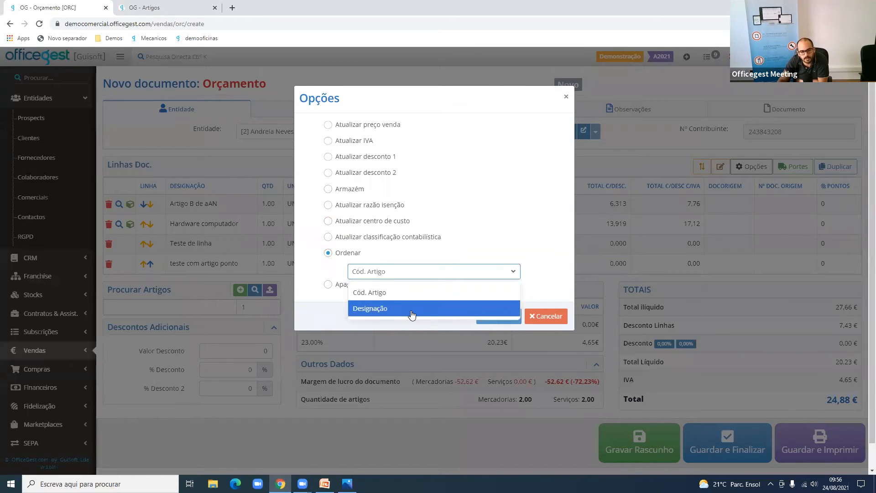
click(329, 305)
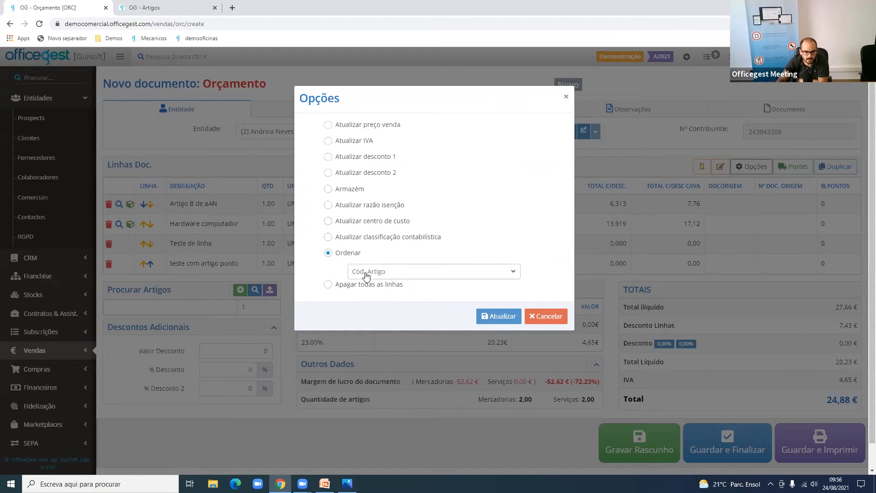
click(369, 287)
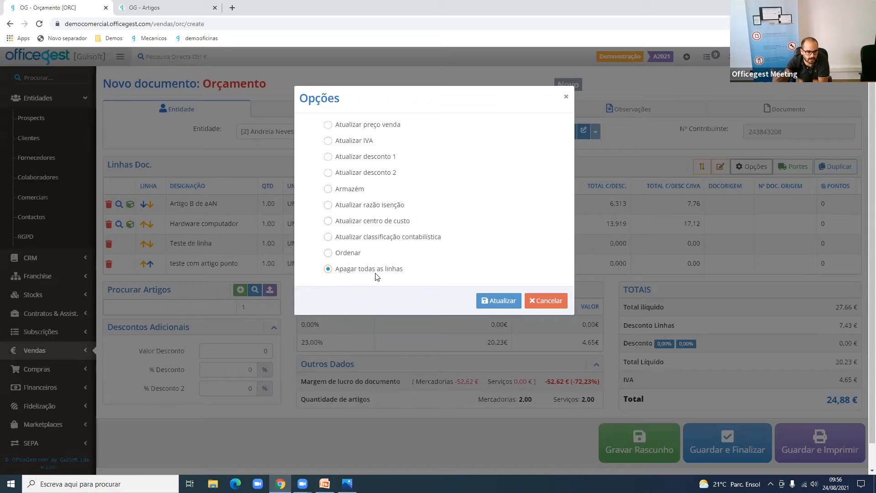
click(559, 301)
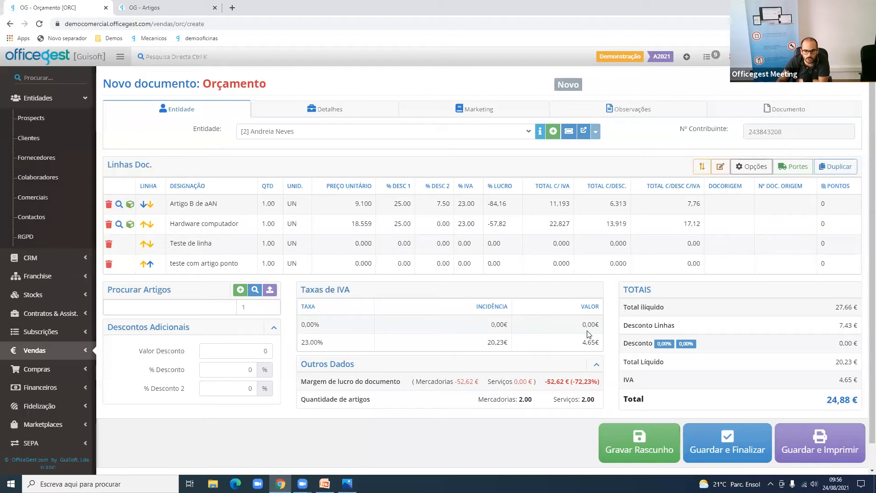
Open the Parâmetros configuration in the second browser tab and locate the Mostrar margem de lucro do documento setting
scroll(592, 342, down, 1)
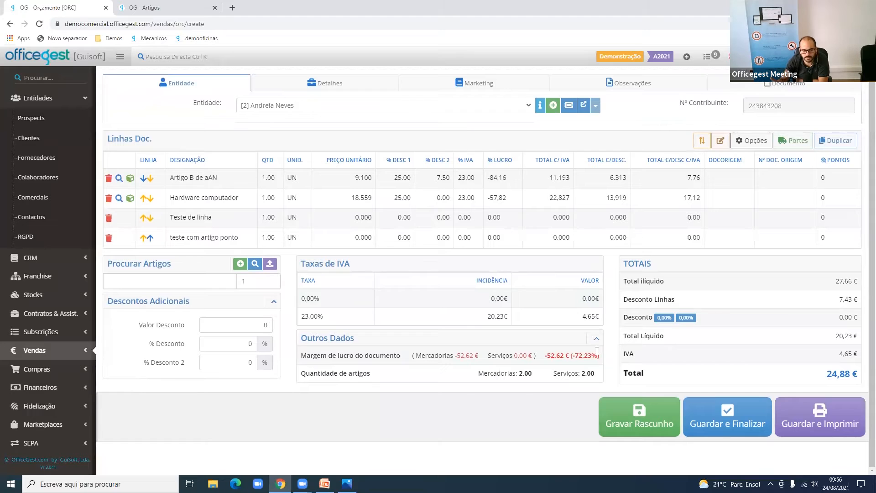
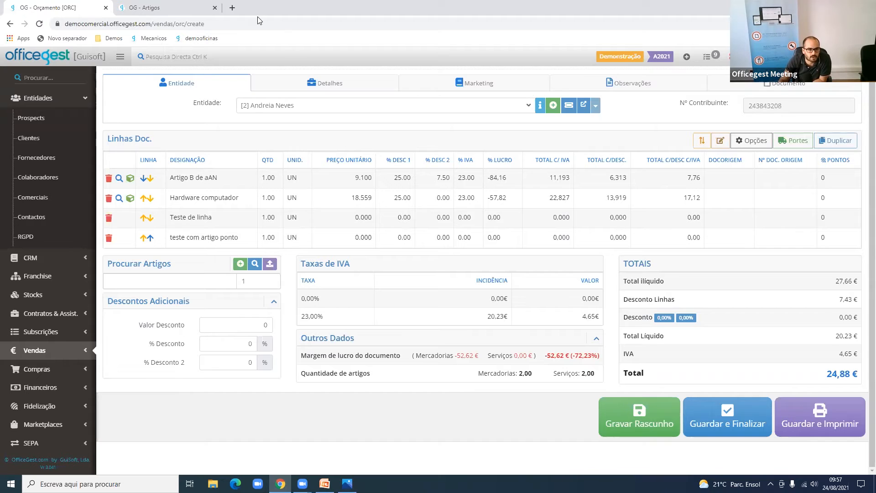
click(144, 8)
scroll(54, 367, down, 2)
scroll(54, 367, down, 5)
click(57, 421)
scroll(55, 349, down, 3)
click(53, 334)
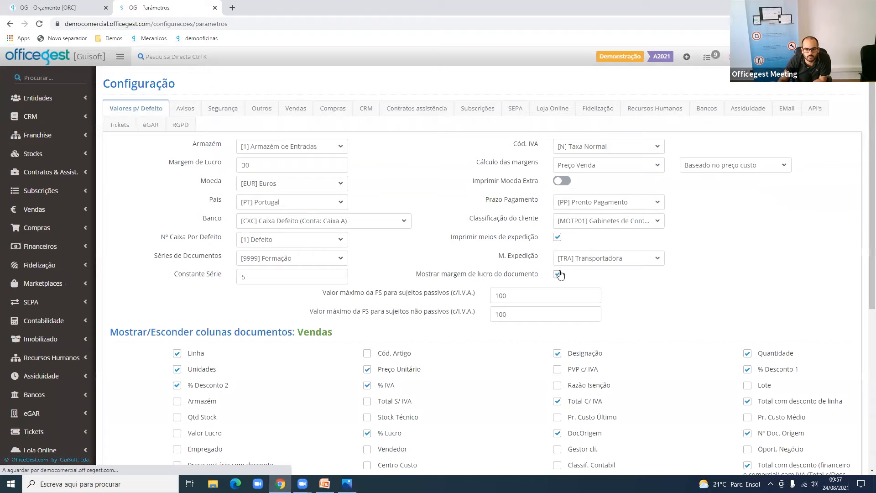
click(557, 275)
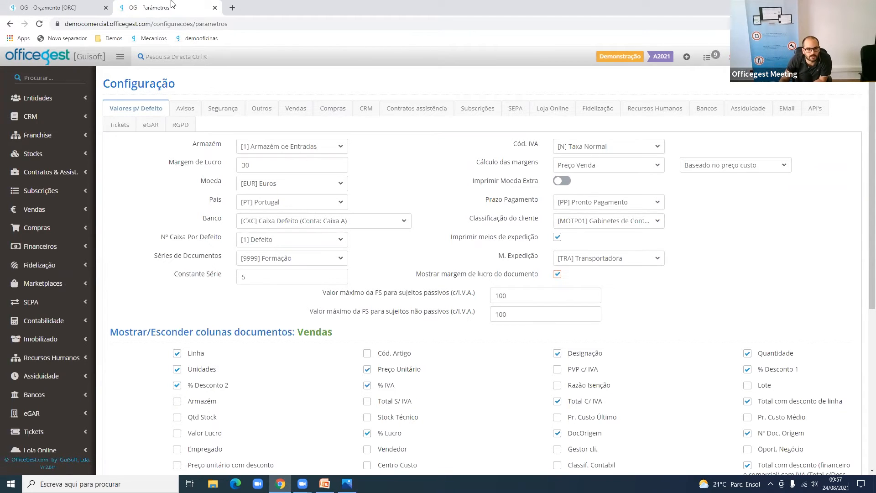
Return to the quote and examine the document's profit margin for goods and services and the % Lucro column
click(92, 3)
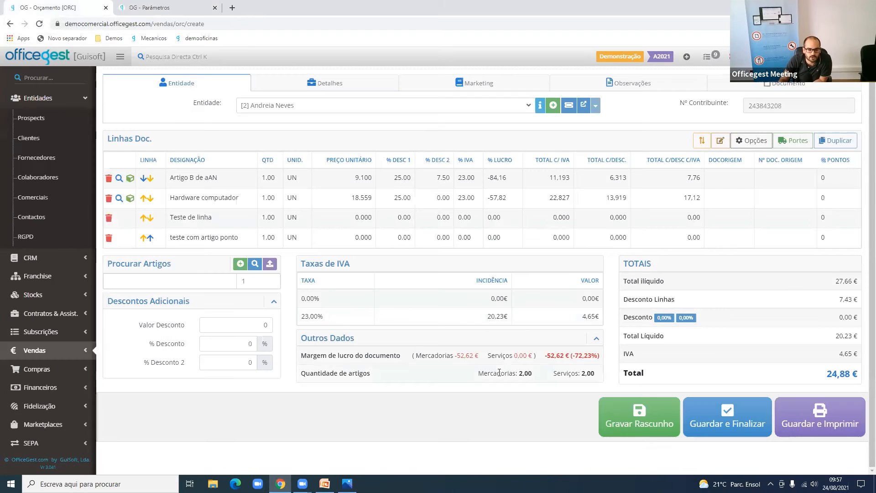
drag(304, 340, 465, 358)
triple_click(466, 358)
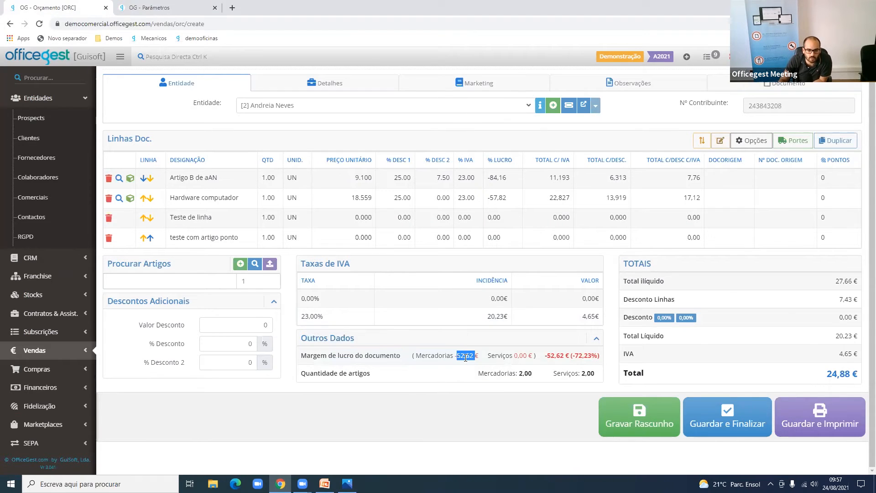
triple_click(596, 358)
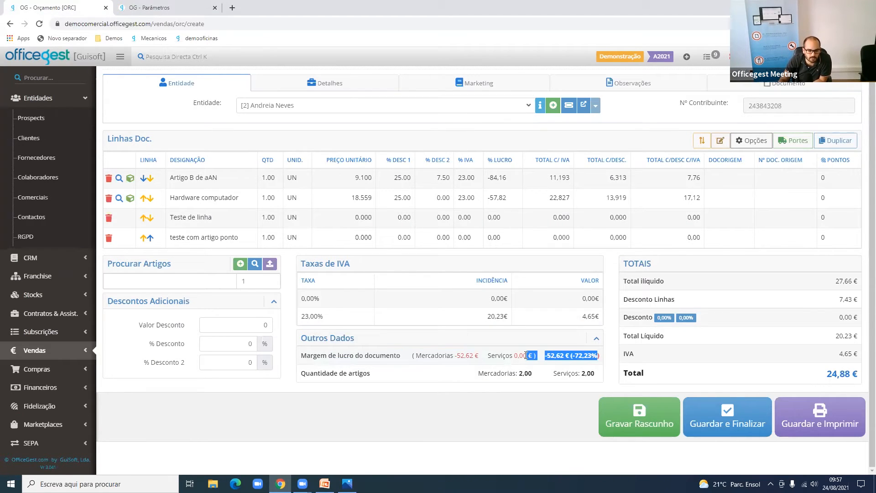
triple_click(526, 355)
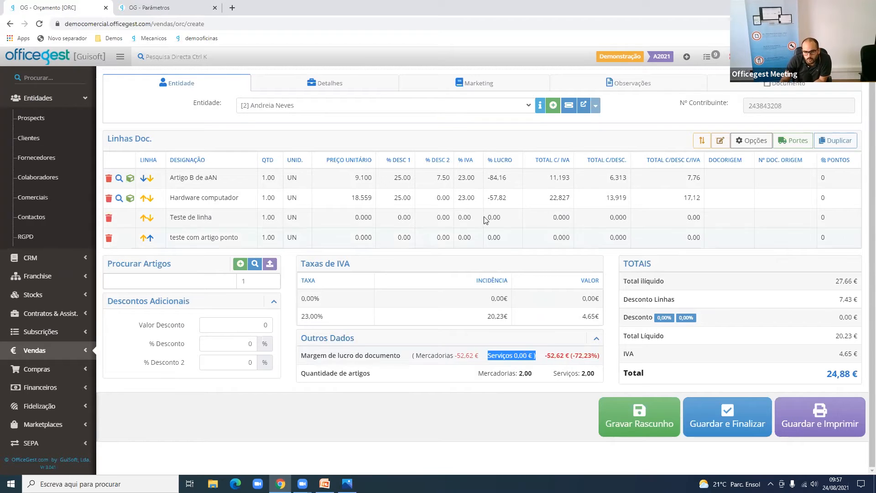
drag(500, 157, 518, 168)
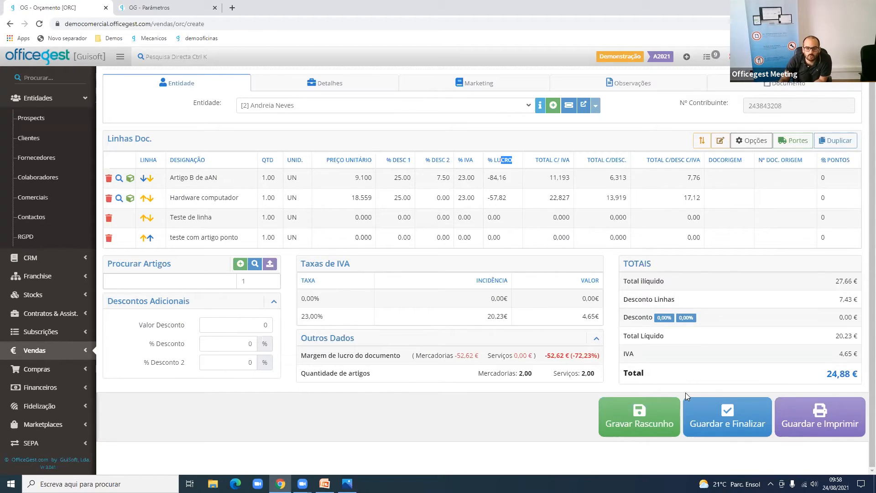
Save the quote as a draft, and enable and save the Pr. Custo Médio and Pr. Custo Último columns for sales documents in Parâmetros
click(669, 421)
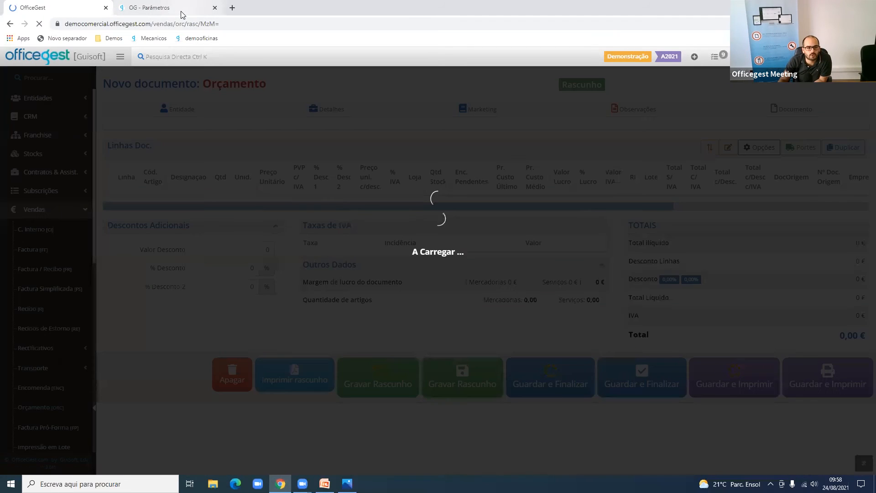
click(182, 15)
scroll(182, 297, down, 3)
drag(138, 230, 306, 216)
scroll(305, 219, down, 1)
scroll(306, 221, down, 1)
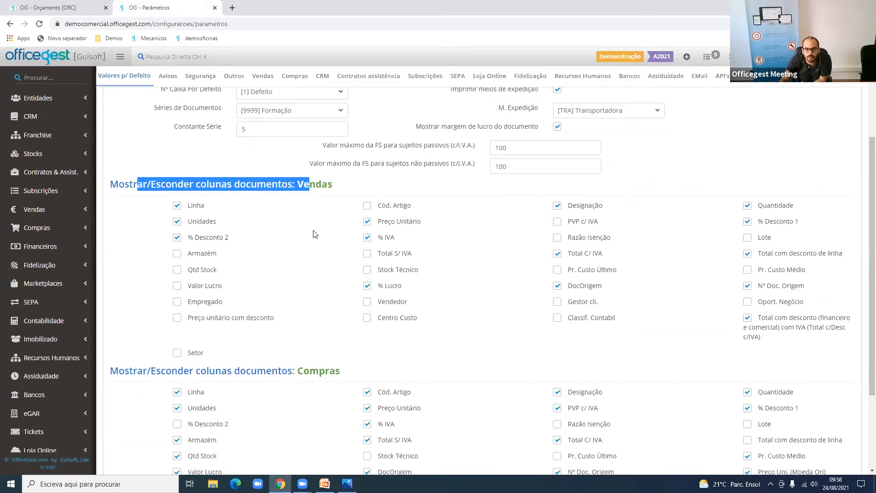
click(772, 271)
click(608, 271)
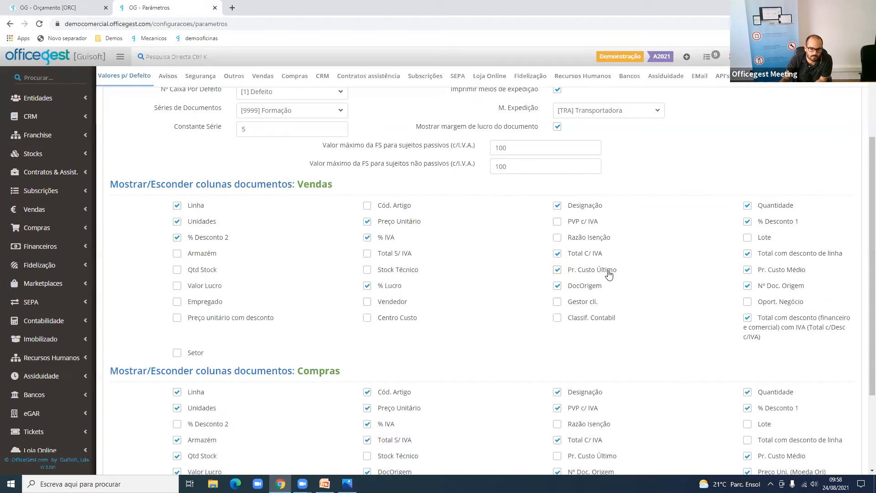
scroll(688, 270, down, 3)
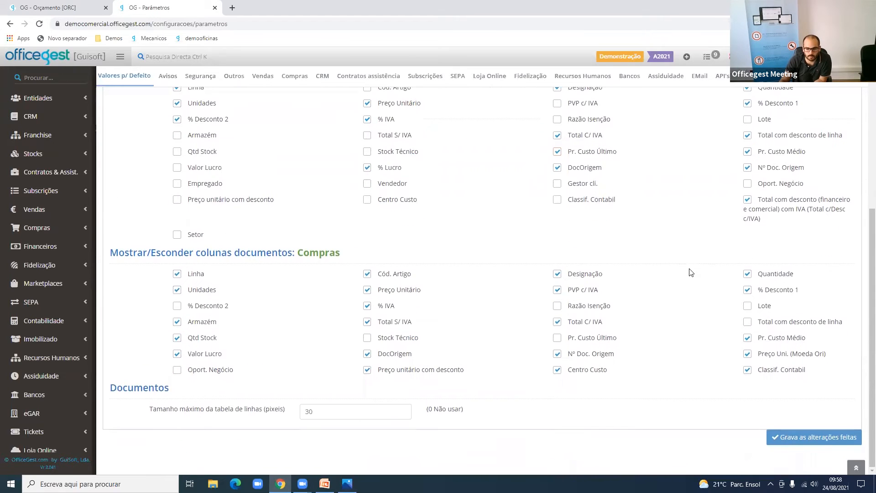
click(806, 447)
Reload the draft quote and check the Pr. Custo Último and Pr. Custo Médio values of the Artigo B line
click(54, 7)
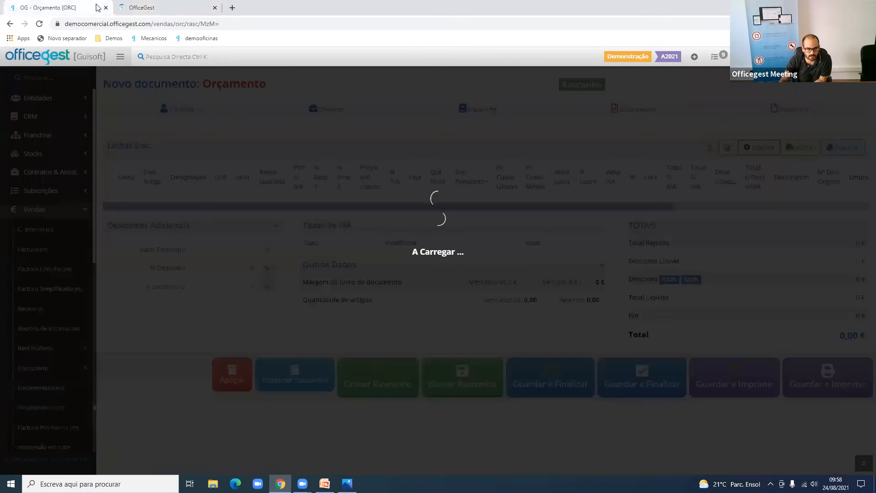
click(136, 23)
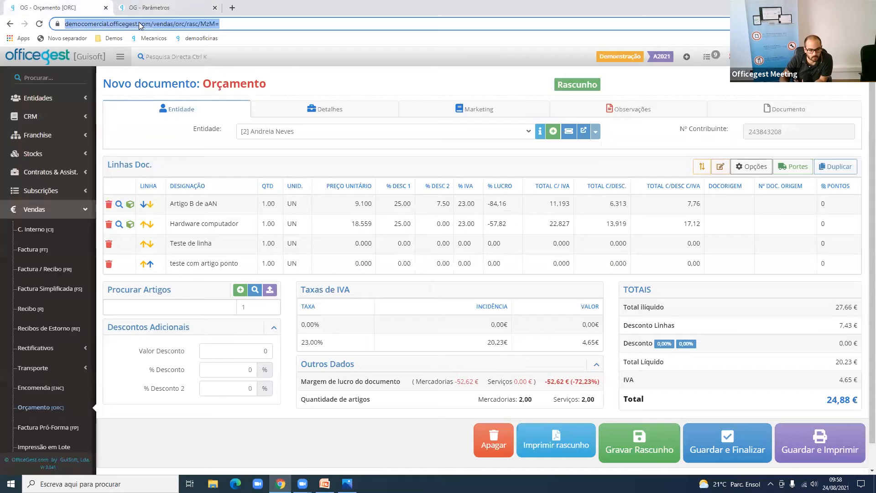
key(Return)
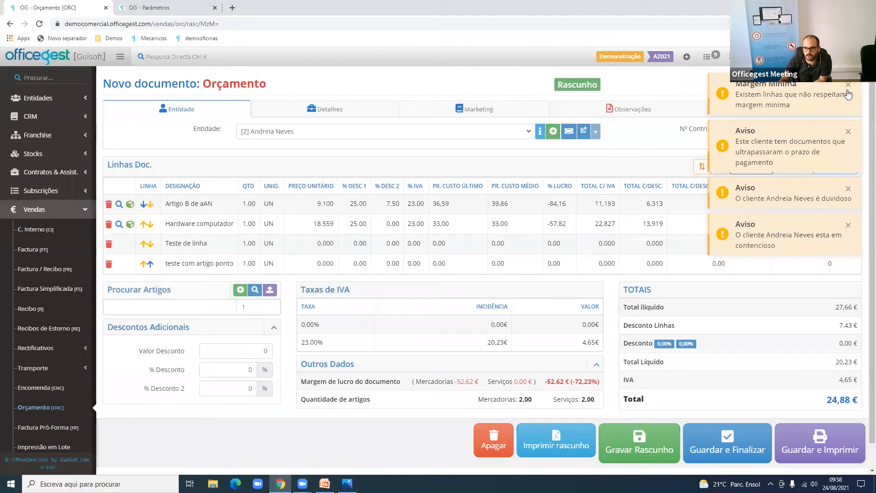
click(849, 88)
click(850, 88)
click(849, 88)
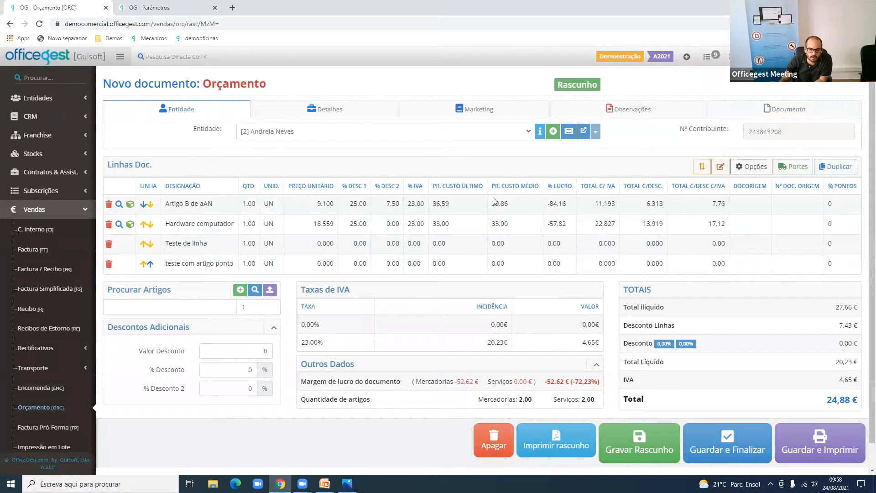
drag(449, 206, 440, 205)
drag(508, 207, 493, 204)
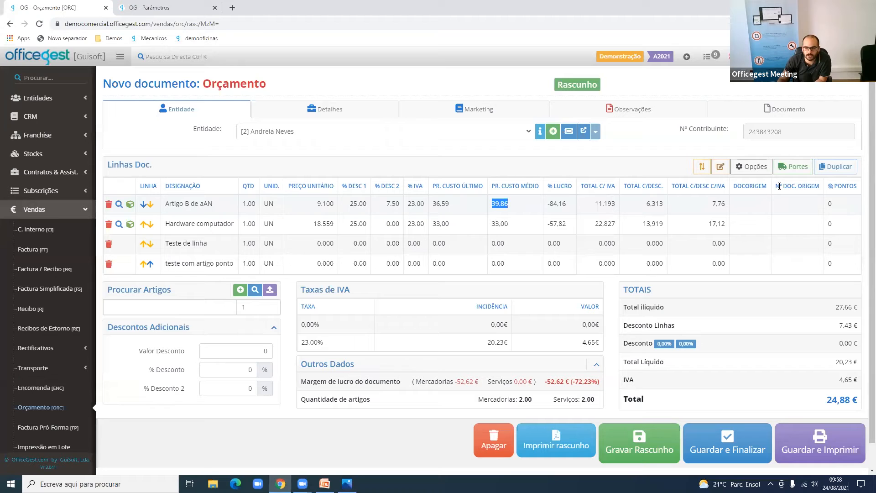
Set the bulk sale price update for the quote lines to Preço Custo Médio plus 66%
click(752, 171)
click(438, 149)
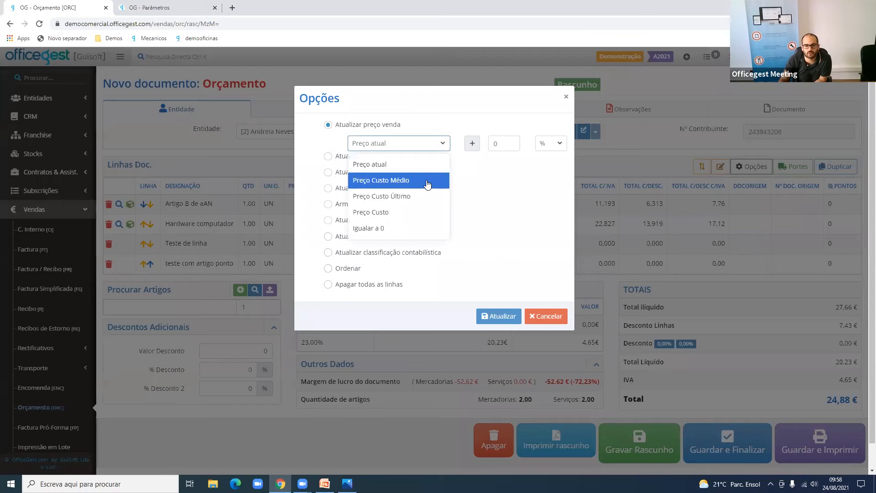
click(401, 179)
double_click(495, 141)
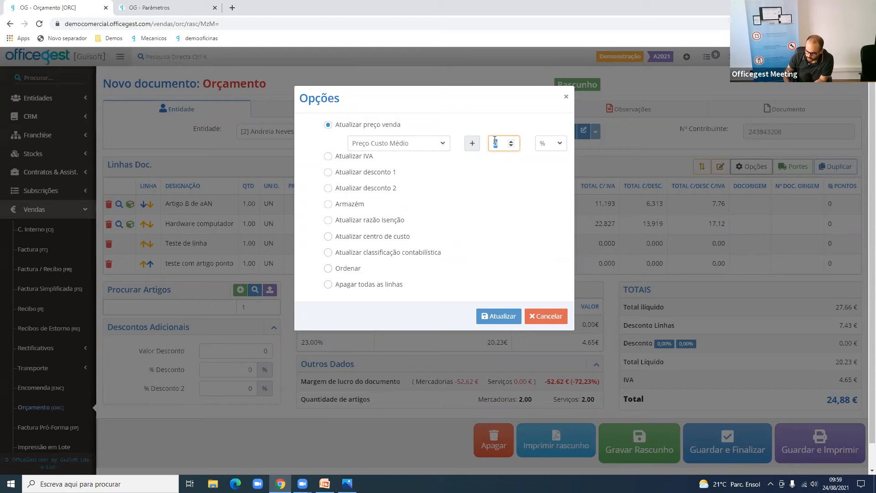
text(66)
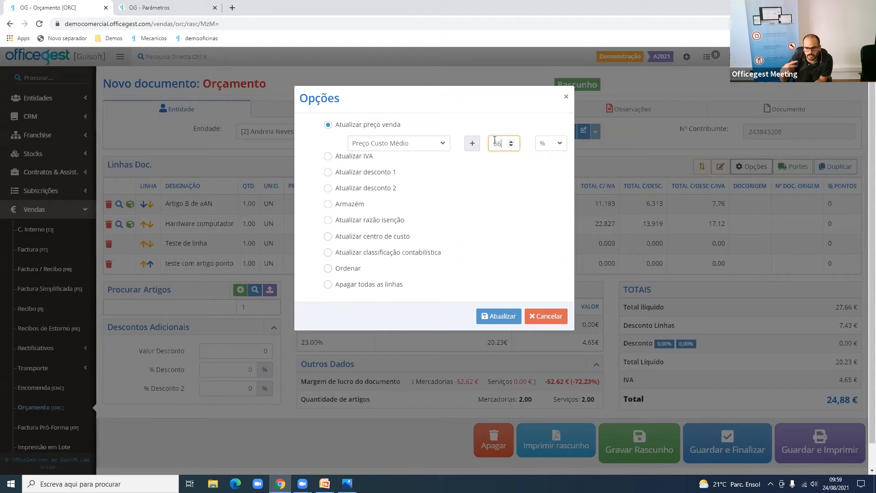
click(544, 145)
click(471, 248)
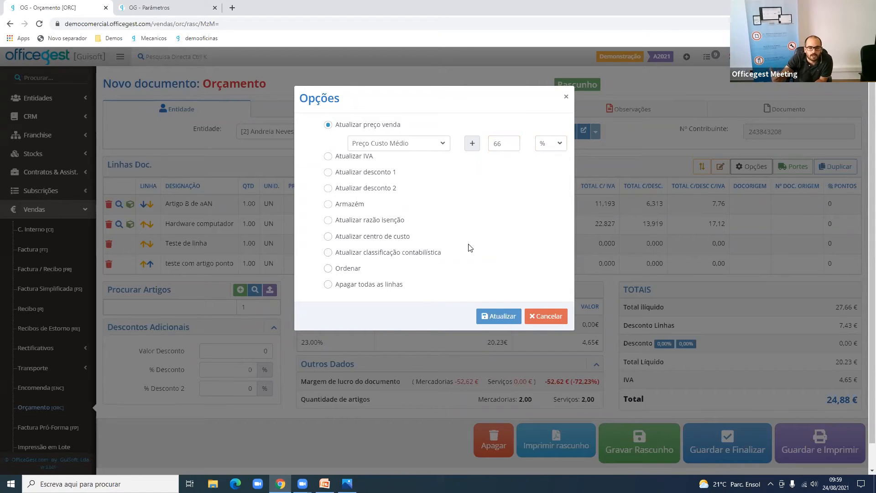
Update the quote lines' sale prices to the average cost price (Preço Custo Médio) plus 66%
click(502, 316)
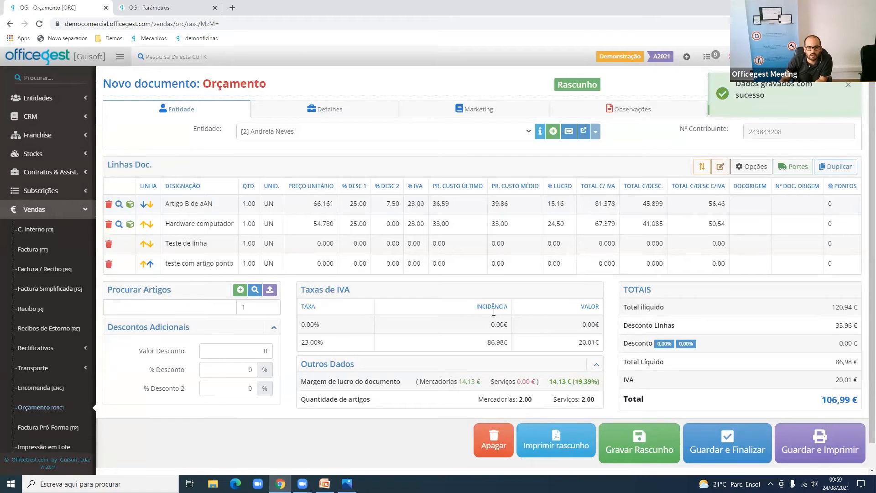
drag(330, 223, 321, 211)
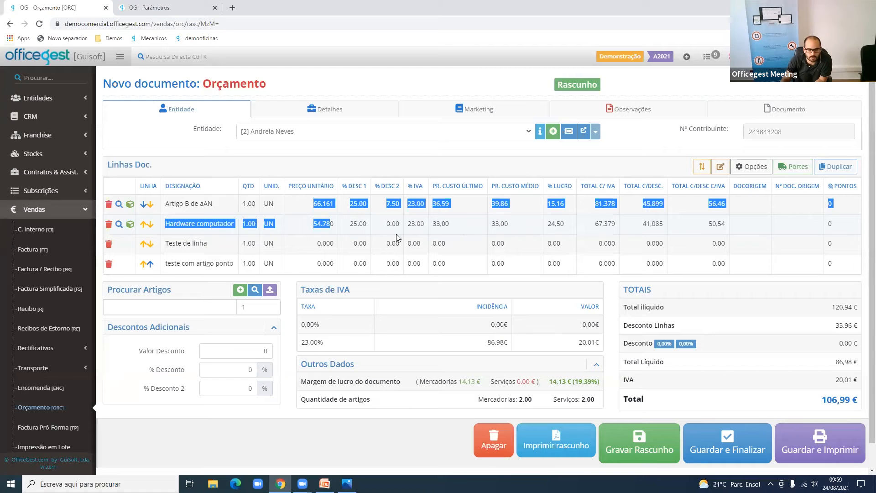
click(331, 231)
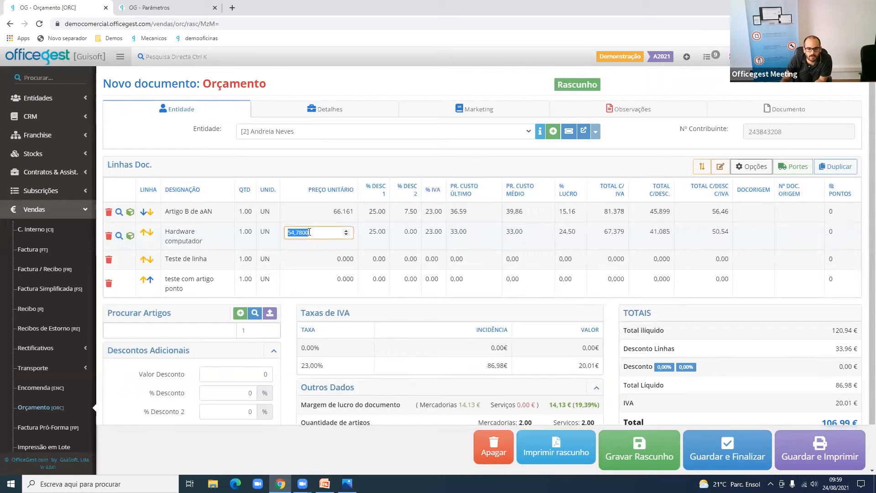
click(386, 311)
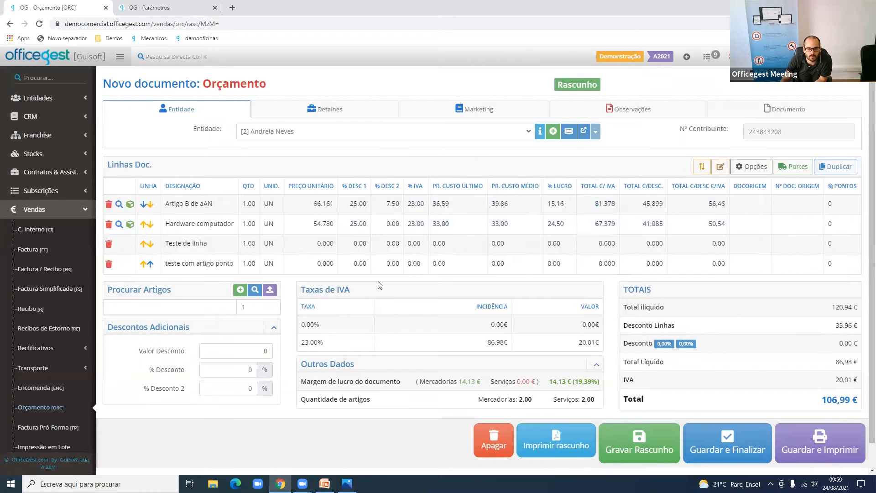
Clear the % Desc 1 discount on the Artigo B de aAN and Hardware computador lines, and save the draft quote
click(360, 209)
key(BackSpace)
key(Return)
click(358, 229)
key(BackSpace)
key(Return)
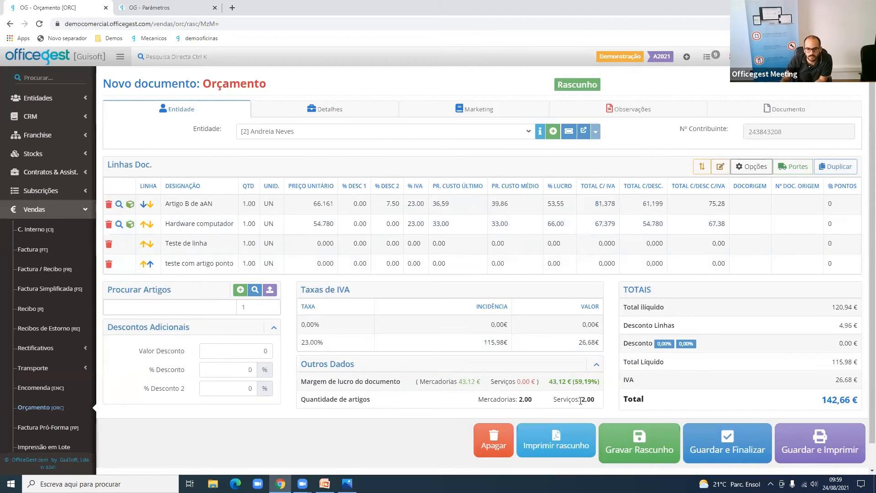
drag(575, 381, 594, 378)
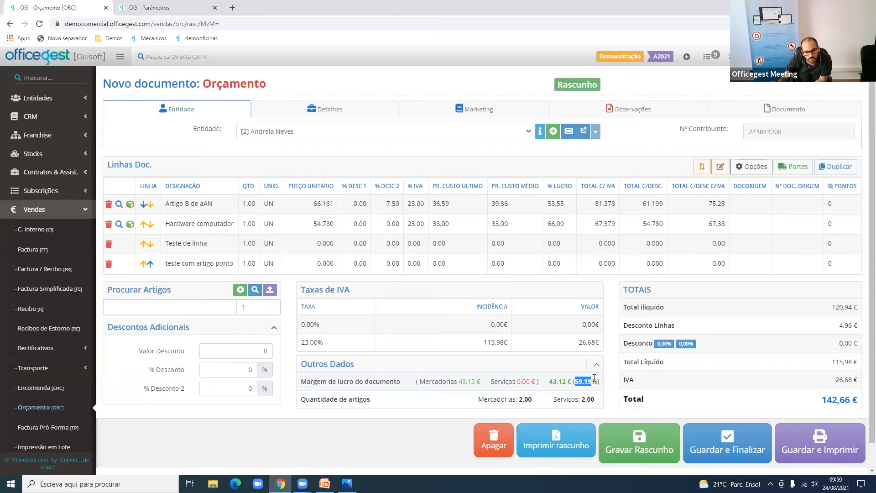
click(649, 451)
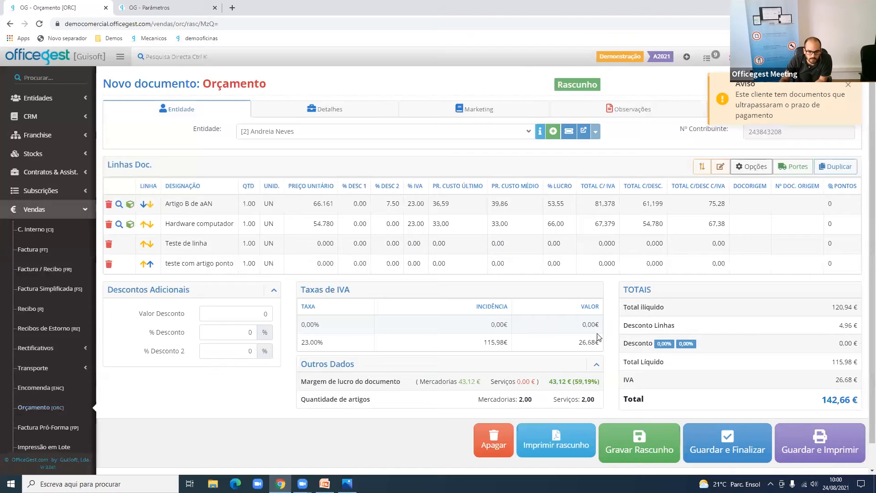
In the configuration's default values, base the margin calculation on the sale price (Baseado no preço venda) and save the changes
click(196, 5)
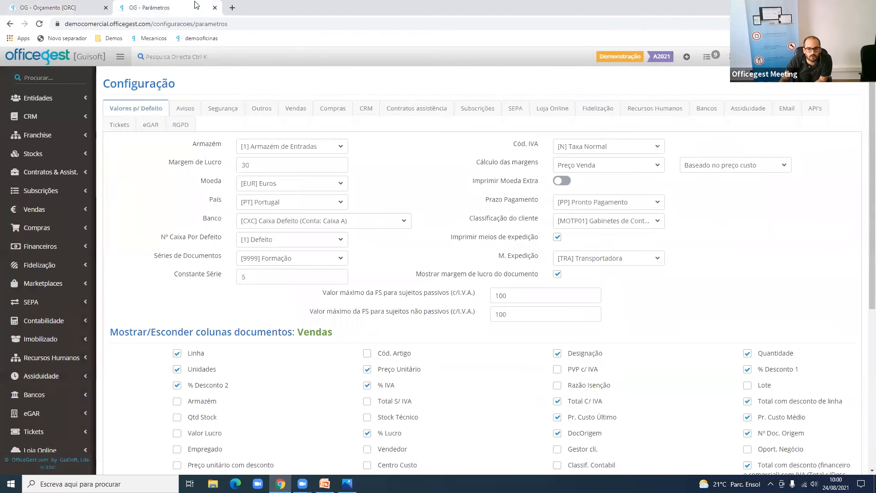
click(716, 167)
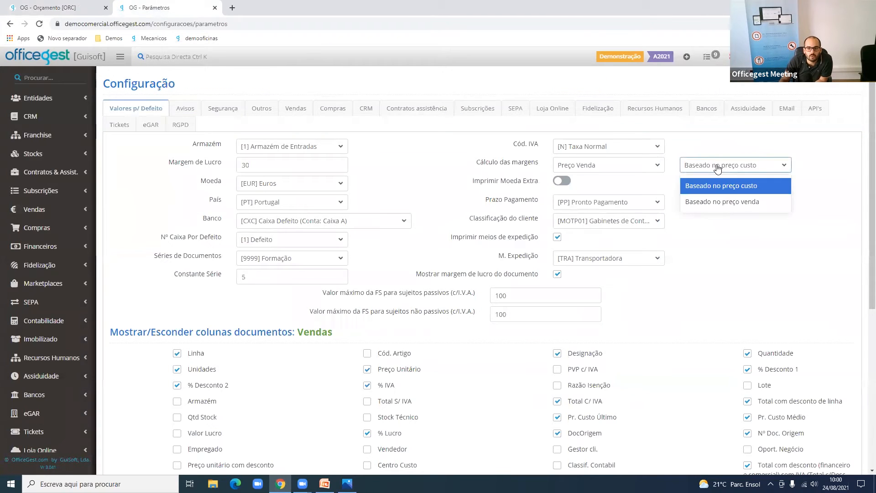
click(730, 203)
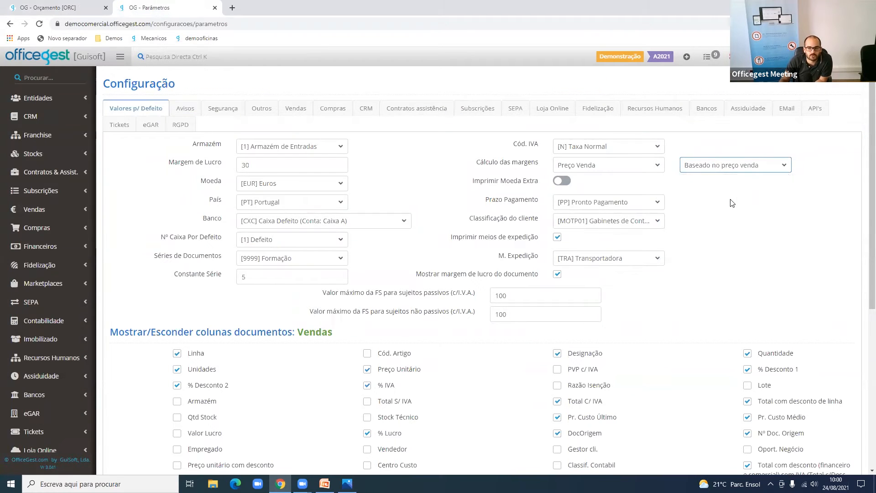
scroll(675, 201, down, 6)
click(796, 439)
Reload the draft quote and check the document's profit margin percentage
click(128, 24)
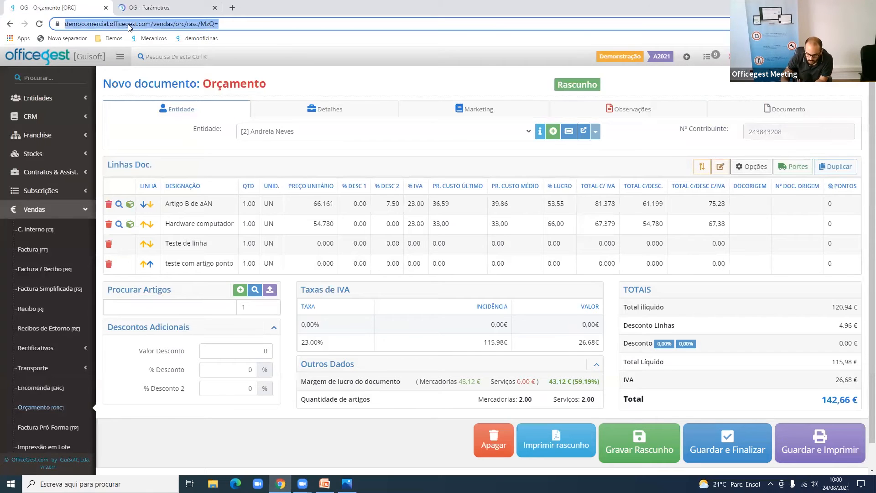
key(Return)
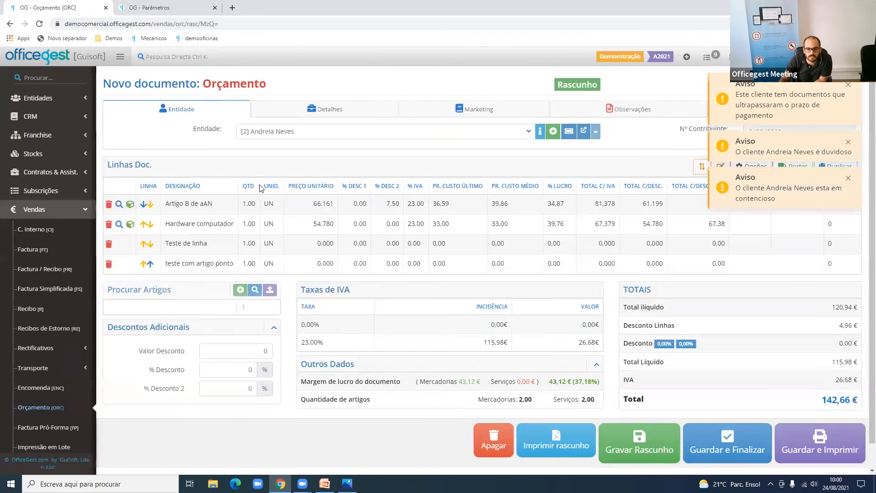
drag(578, 381, 595, 388)
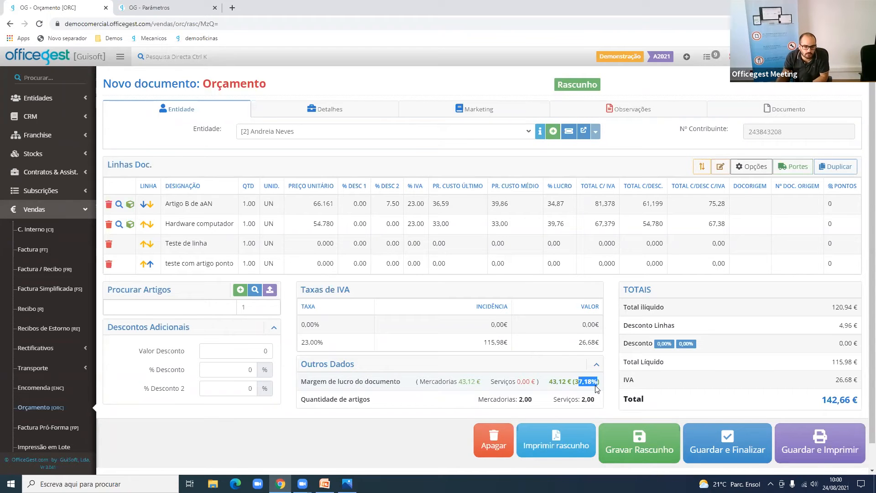
Set the margin calculation method (Cálculo das margens) to Perguntar in the configuration's default values
click(183, 7)
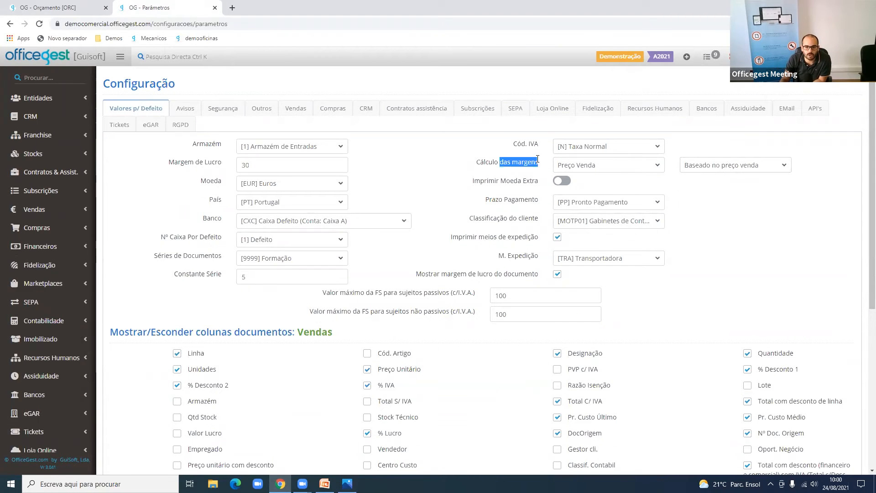
click(638, 173)
click(638, 173)
click(637, 173)
click(638, 173)
click(637, 174)
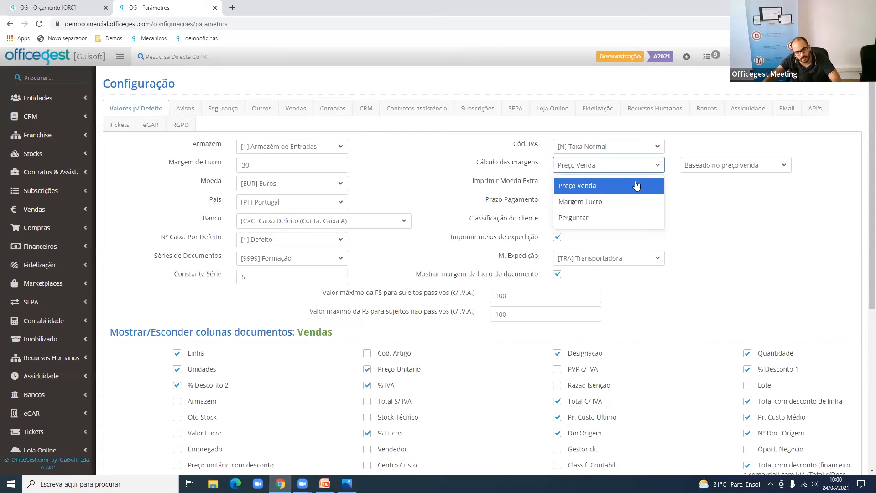
click(621, 218)
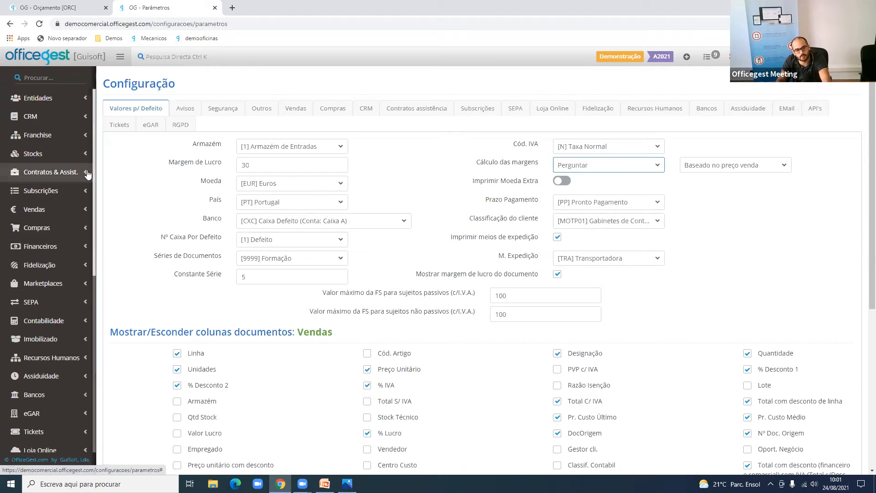
Open the stock articles list separately from the configuration and view the Garrafa cónica item's record
click(73, 153)
middle_click(73, 174)
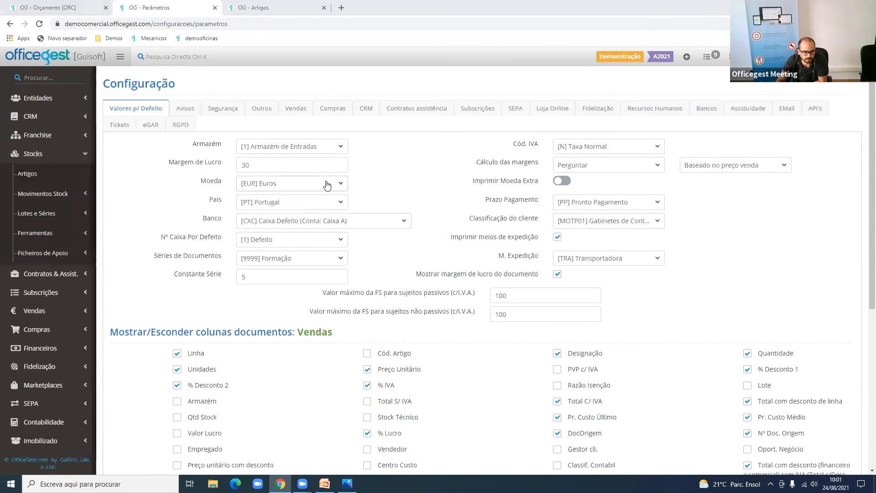
click(282, 8)
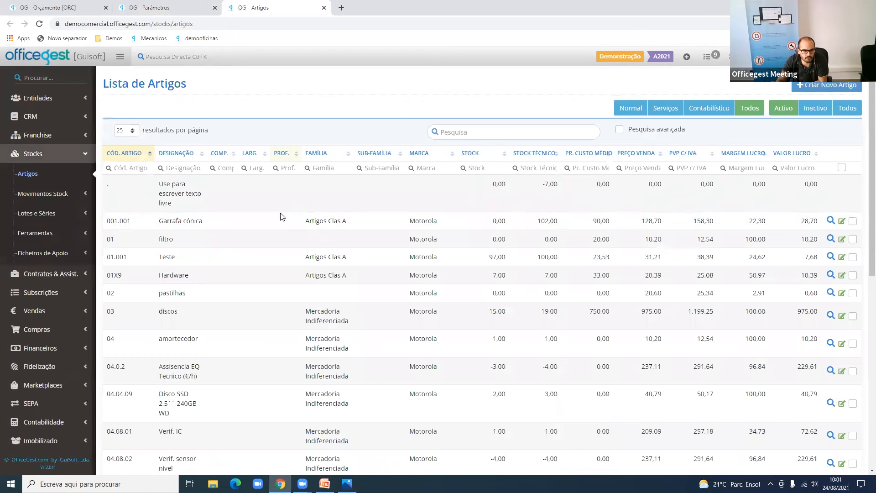
click(206, 225)
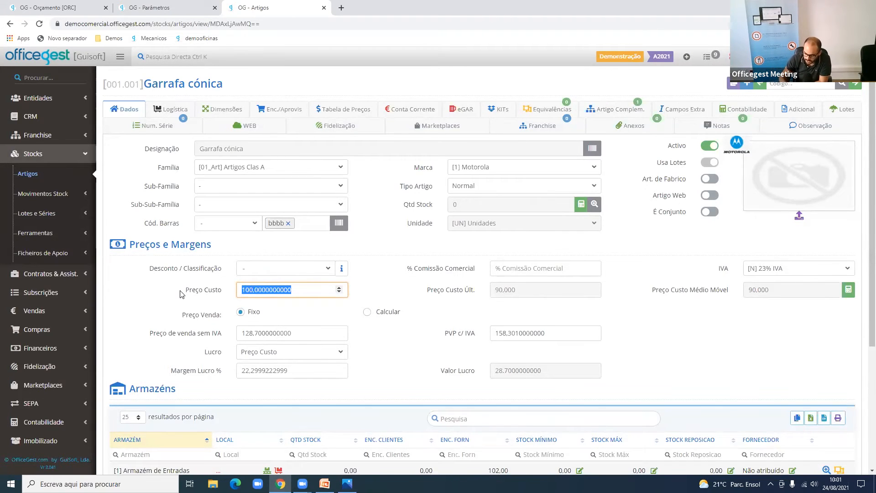
Try cost prices of 130 and 200 on the Garrafa cónica item, checking the sale price without VAT each time
text(130)
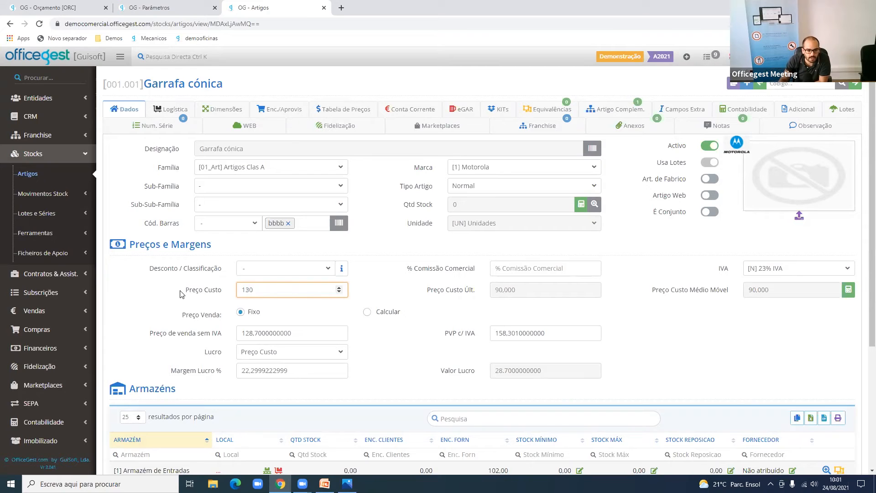
drag(295, 333, 240, 333)
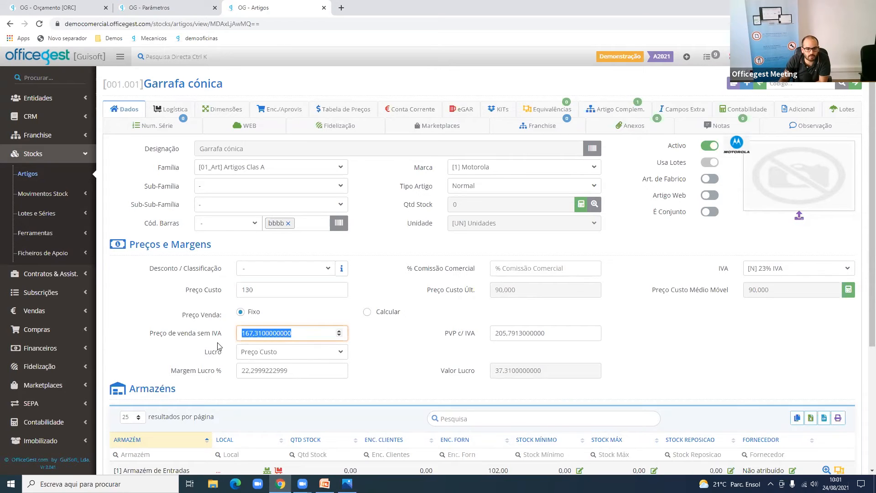
click(264, 293)
text(200)
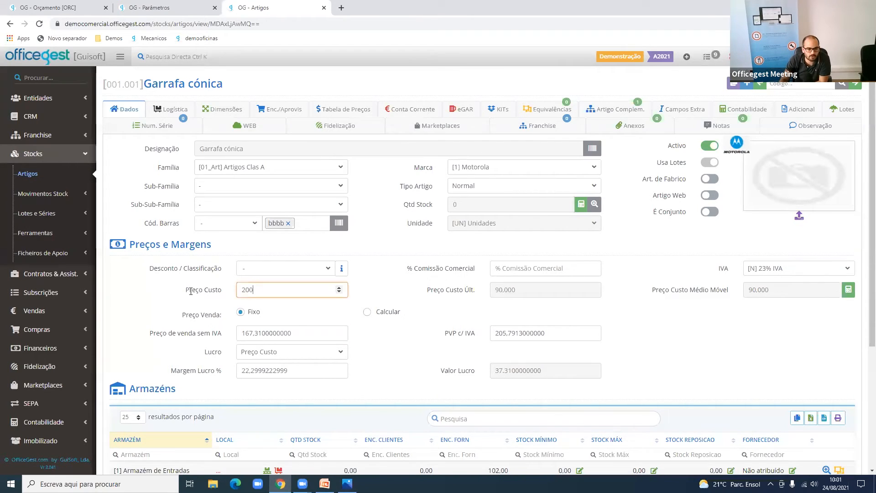
drag(296, 333, 227, 336)
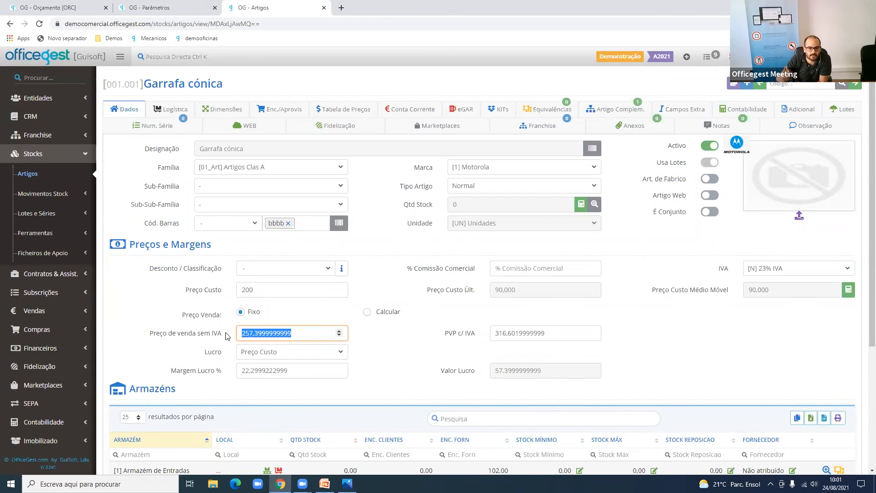
Confirm Perguntar as the margin calculation method and save the configuration changes
click(173, 6)
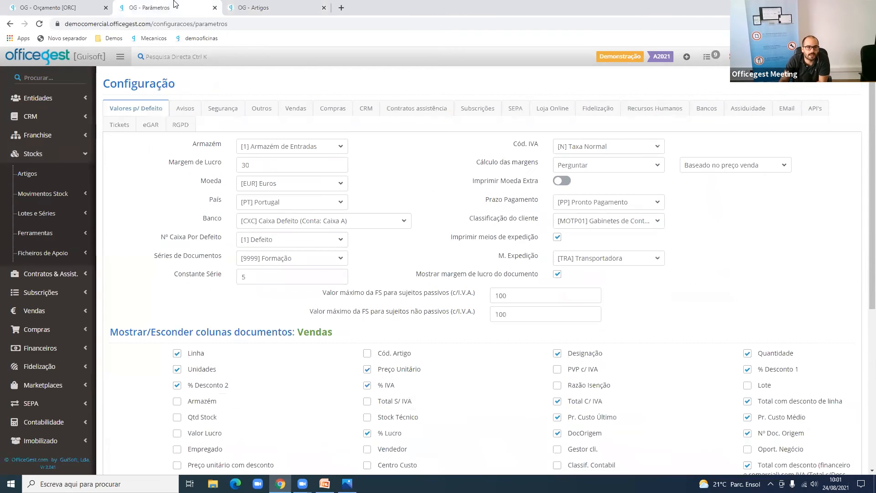
click(625, 167)
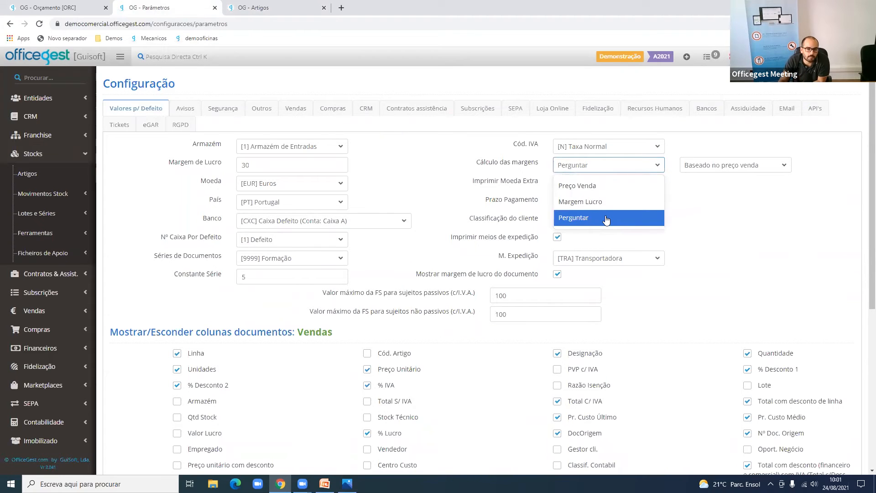
click(606, 221)
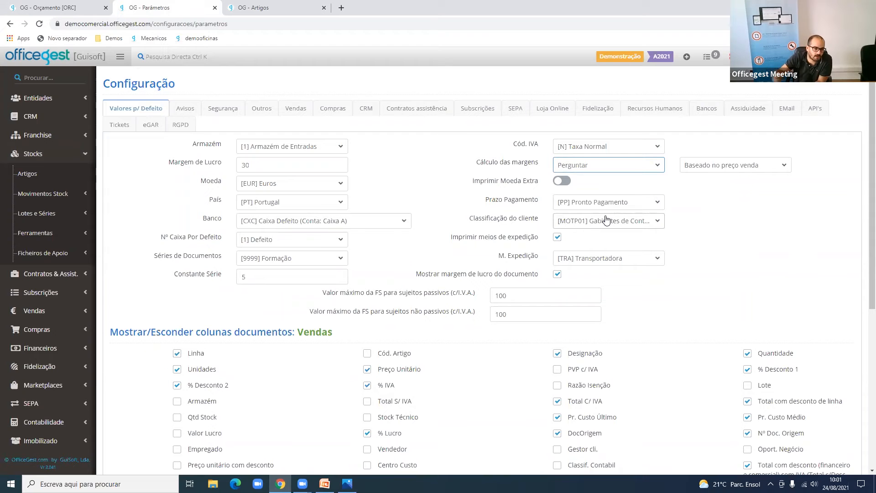
scroll(606, 221, down, 6)
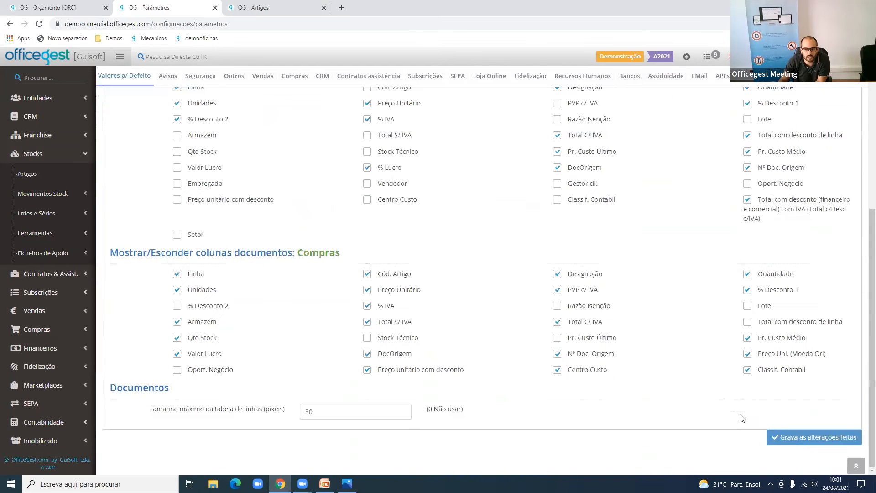
click(794, 438)
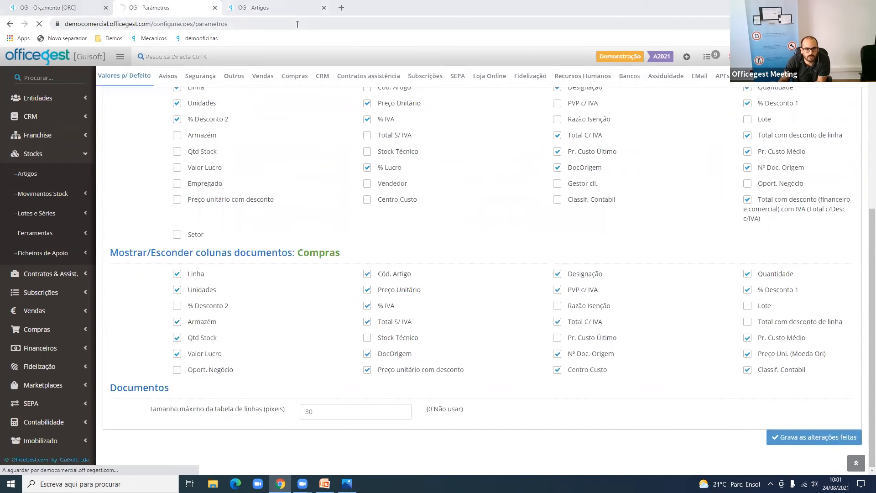
Reload the Garrafa cónica item and set its cost price to 999
click(292, 8)
click(300, 22)
key(Return)
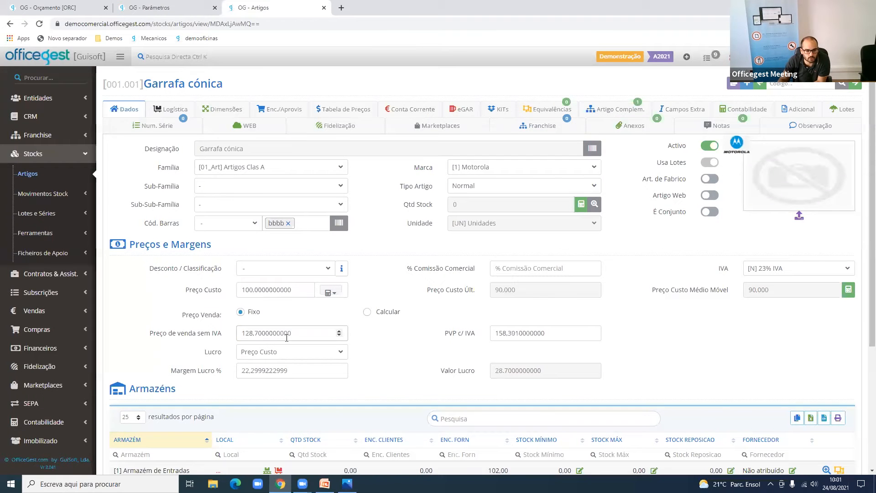
click(283, 290)
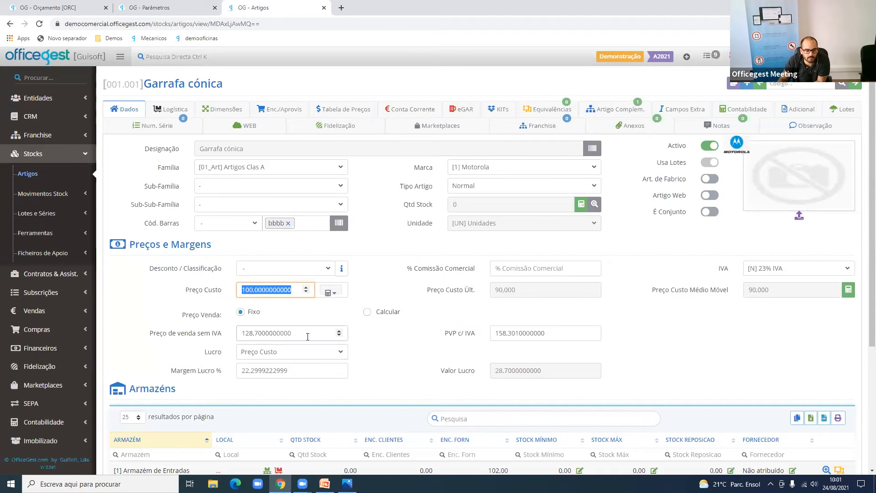
text(999)
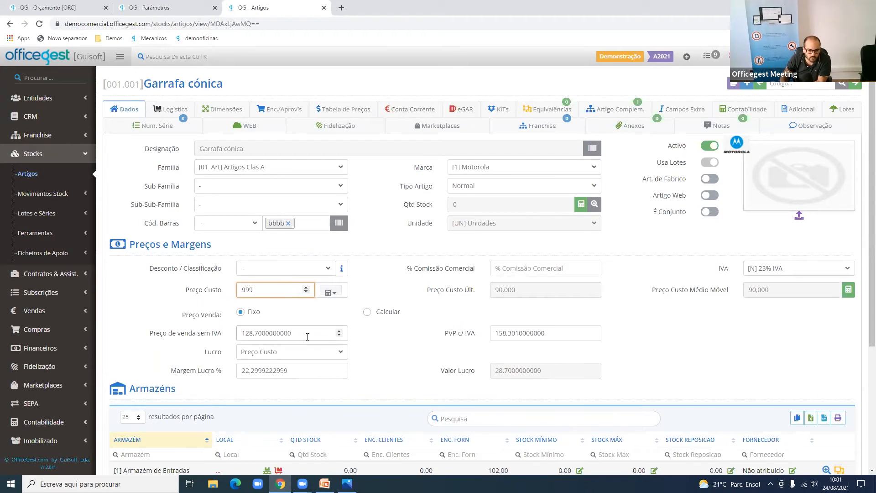
key(Tab)
key(Tab)
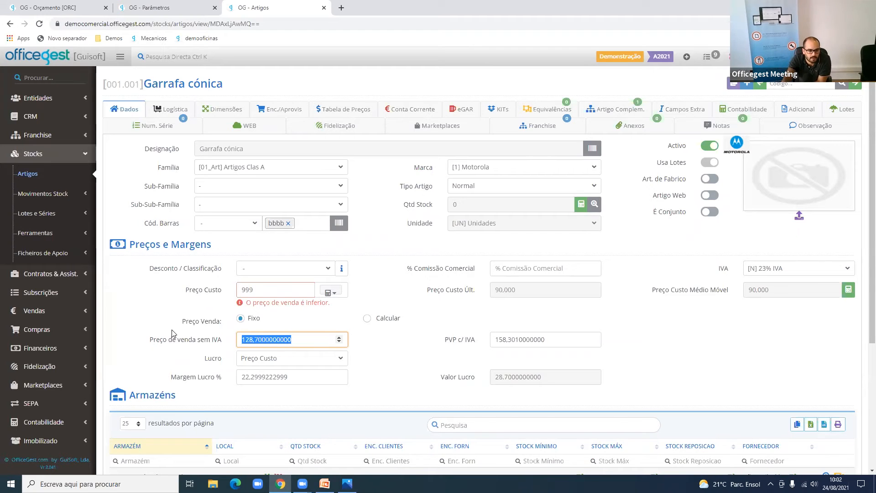
Review the Cálculo das margens method and price basis options in the configuration, comparing them with the quote's margins
click(184, 7)
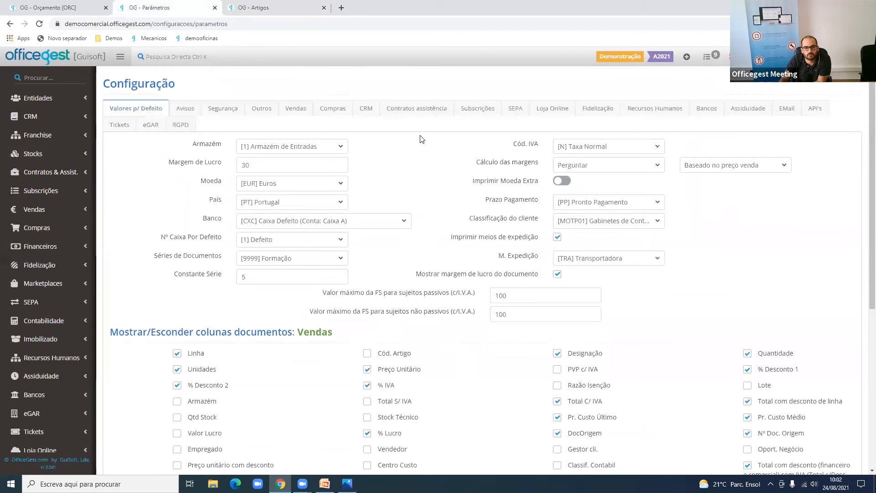
click(615, 169)
click(615, 169)
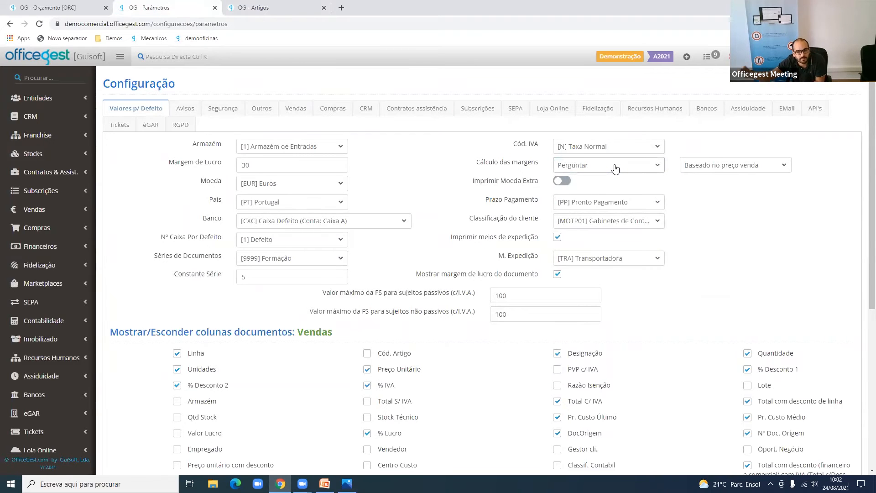
click(788, 169)
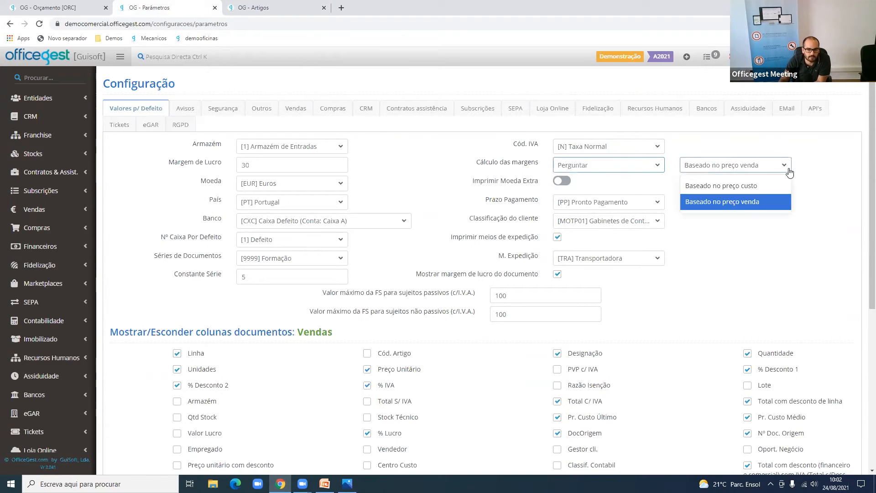
click(789, 171)
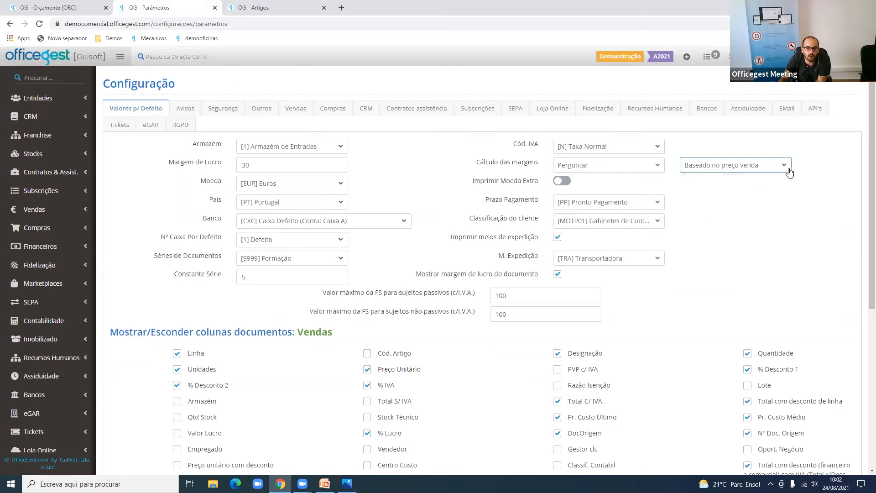
click(51, 6)
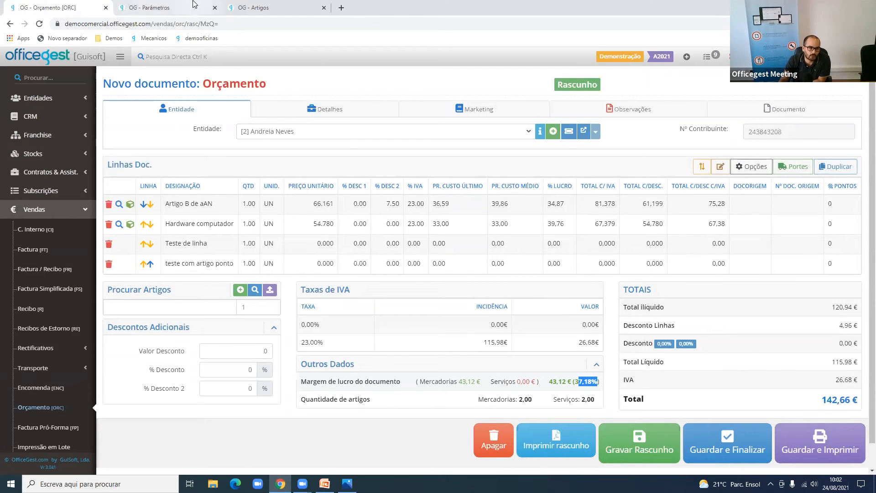
Change the basis of the margin calculation to Baseado no preço custo and save the configuration changes
click(155, 8)
click(761, 167)
click(762, 187)
scroll(761, 249, down, 6)
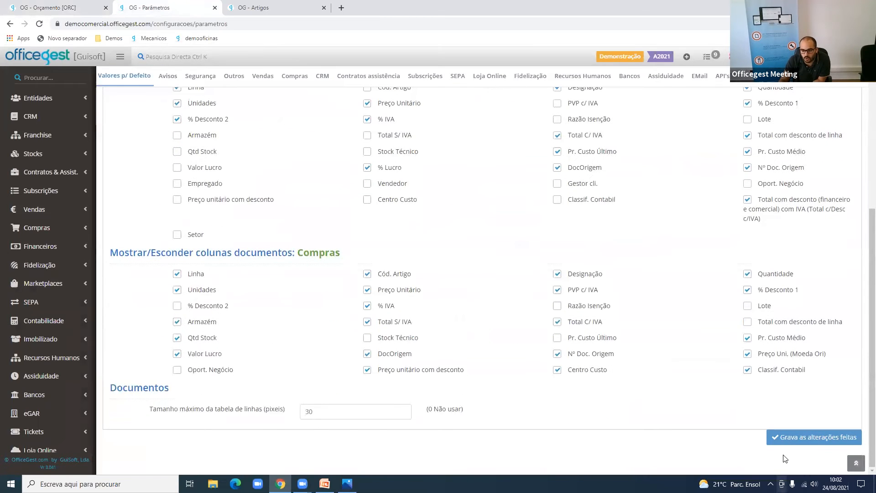
click(787, 438)
Reload the draft quote and check the Mercadorias and Serviços amounts in the document's profit margin
click(46, 8)
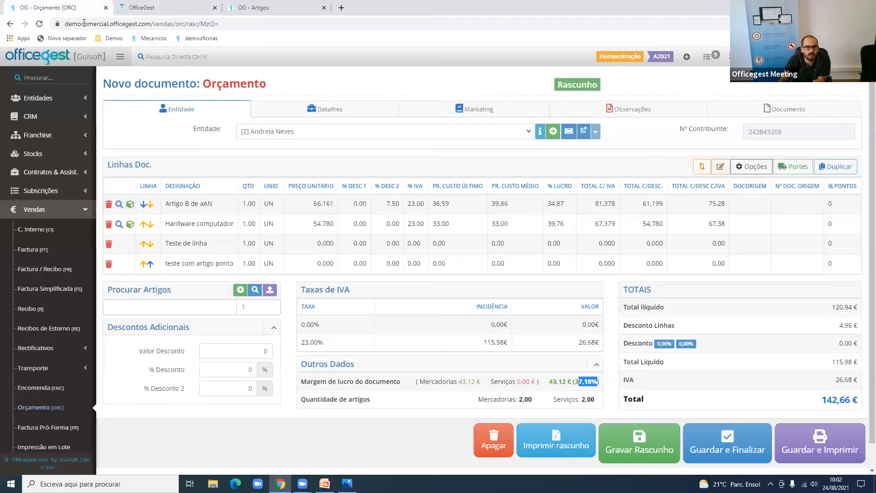
click(116, 29)
key(Return)
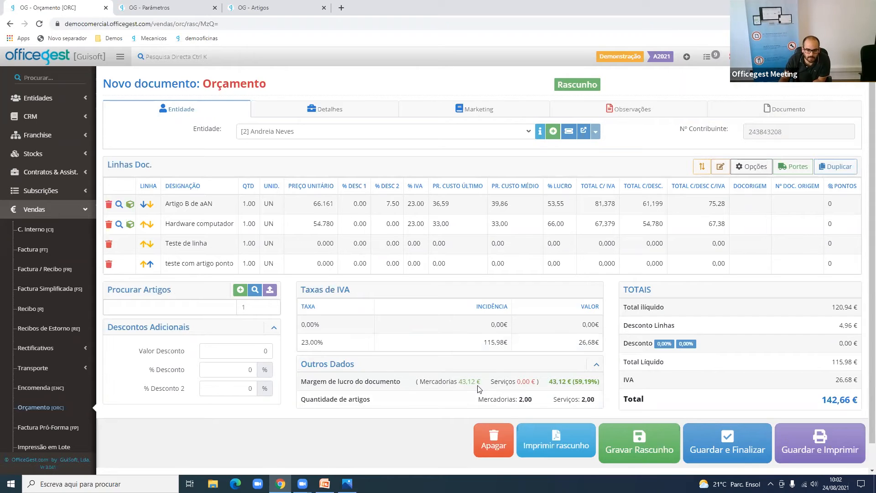
drag(477, 381, 459, 383)
drag(532, 381, 519, 382)
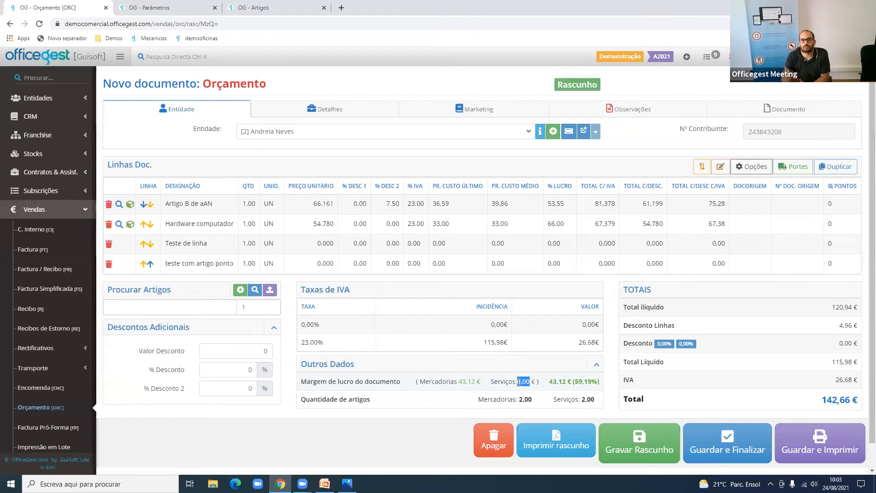
Save and finalize the draft quote, accepting the confirmation
click(722, 457)
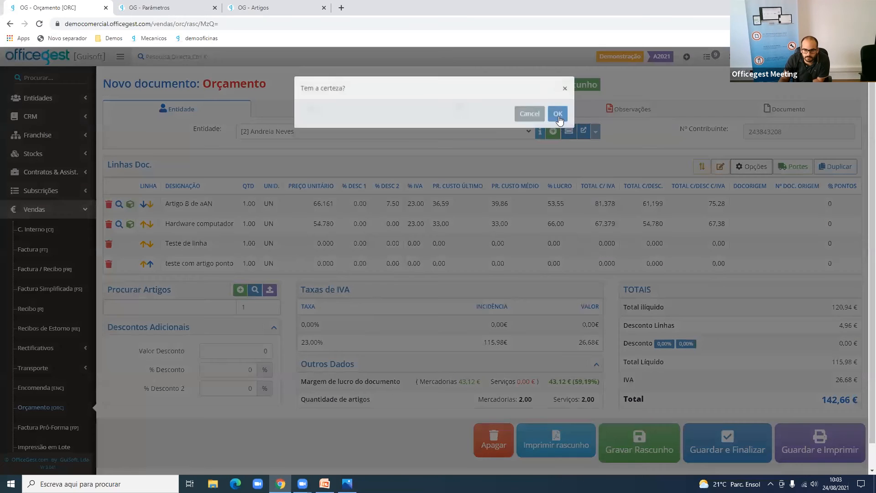
click(558, 122)
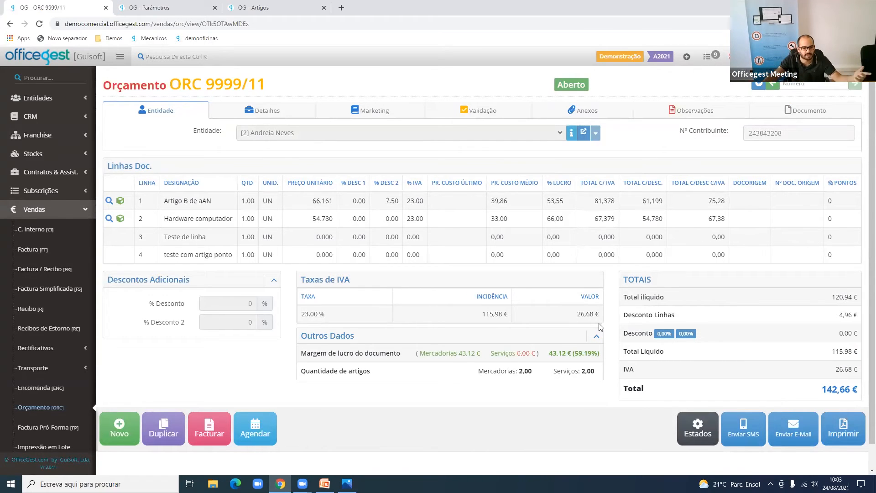
click(210, 429)
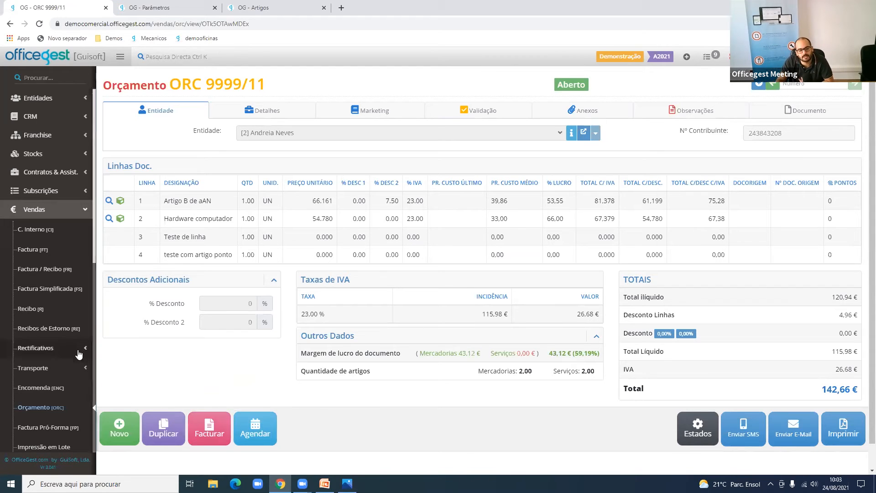
Create a new Encomenda sales document and try to assign the quote's customer as its entity
scroll(57, 356, down, 3)
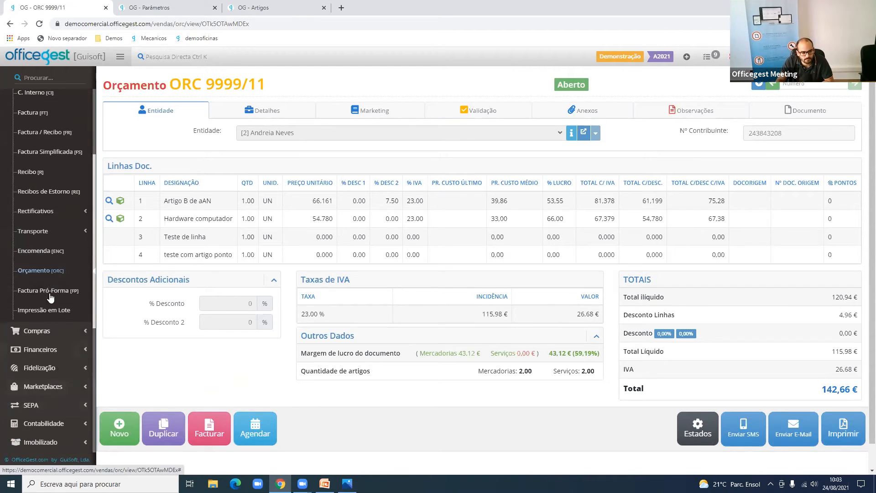
click(54, 251)
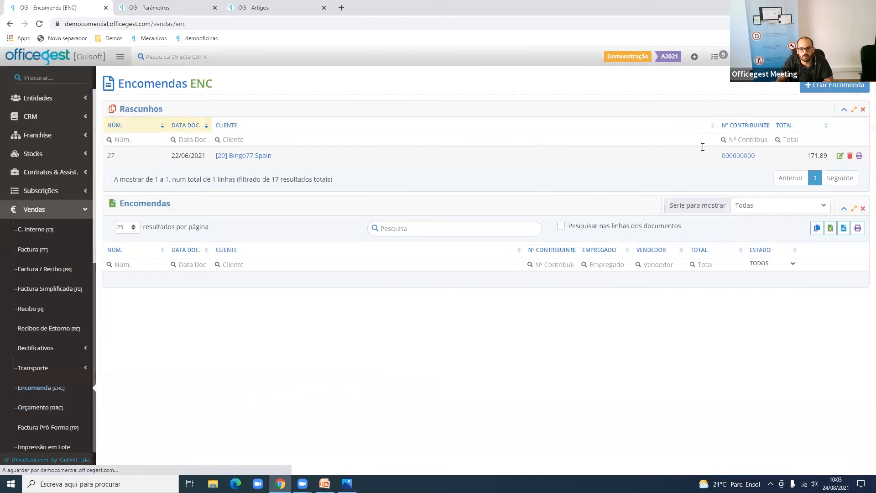
click(808, 86)
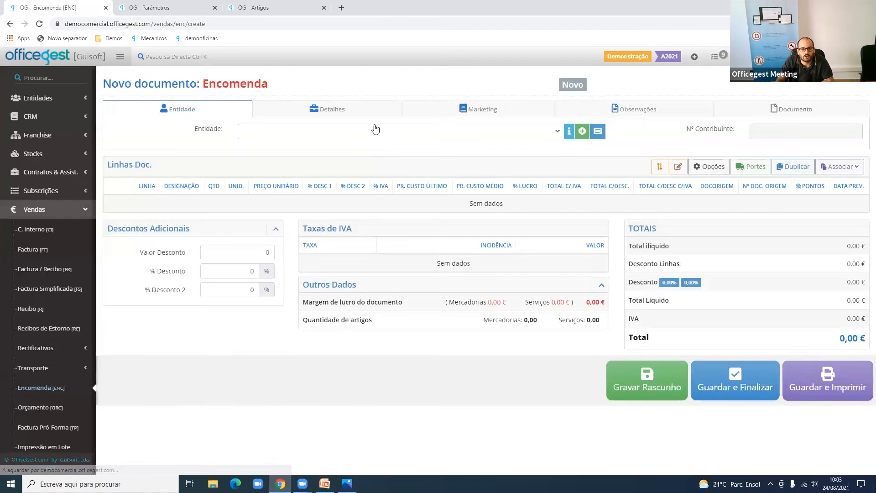
click(375, 130)
text(andr)
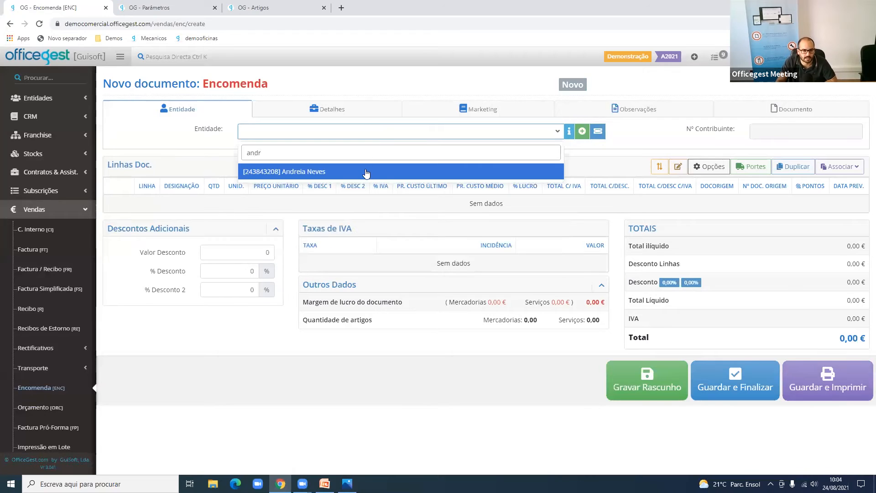
click(365, 172)
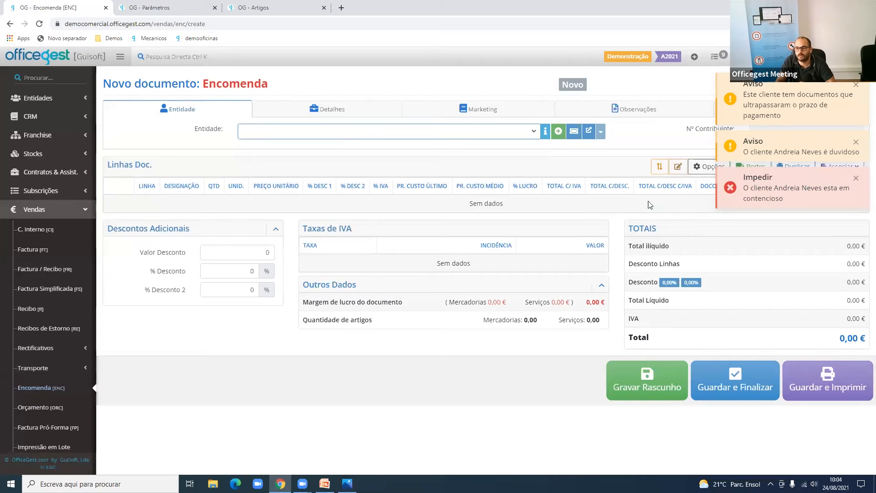
click(856, 178)
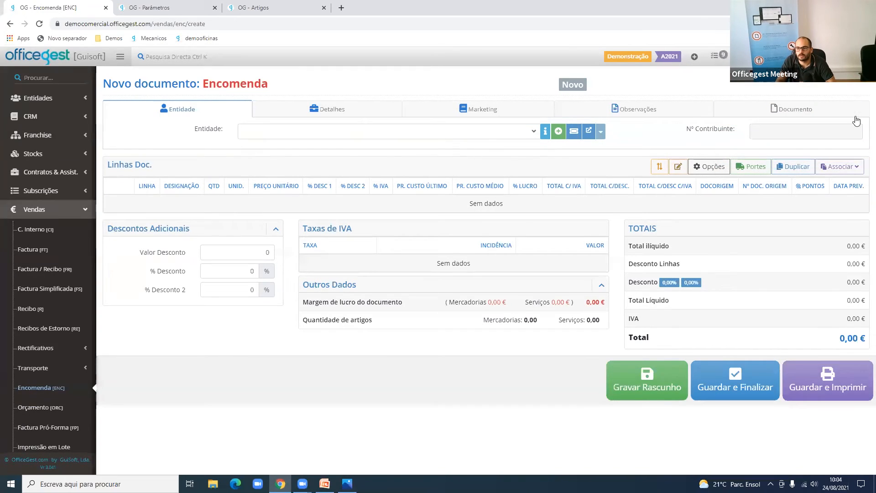
Try to associate an Orçamento with the new order and select the same customer again
click(851, 168)
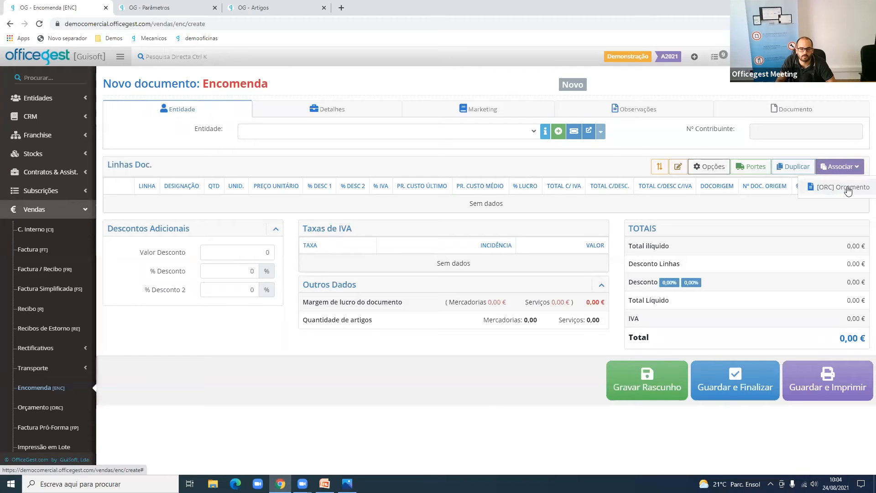
click(844, 187)
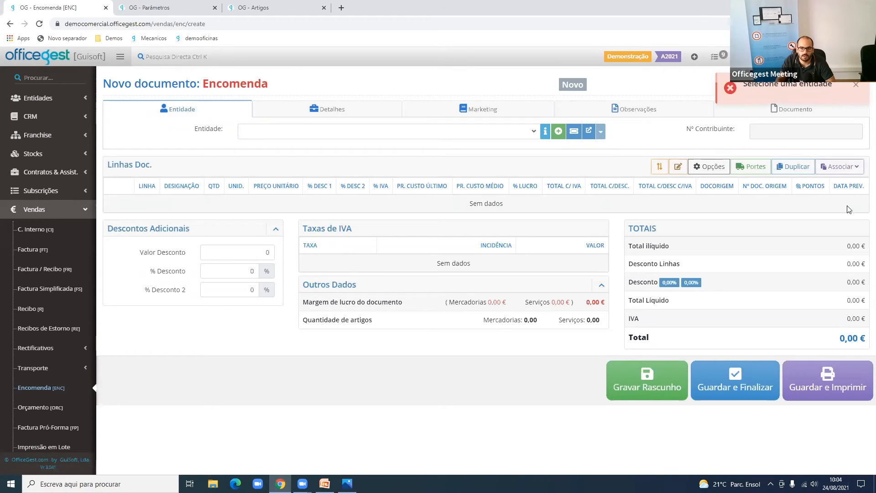
click(528, 134)
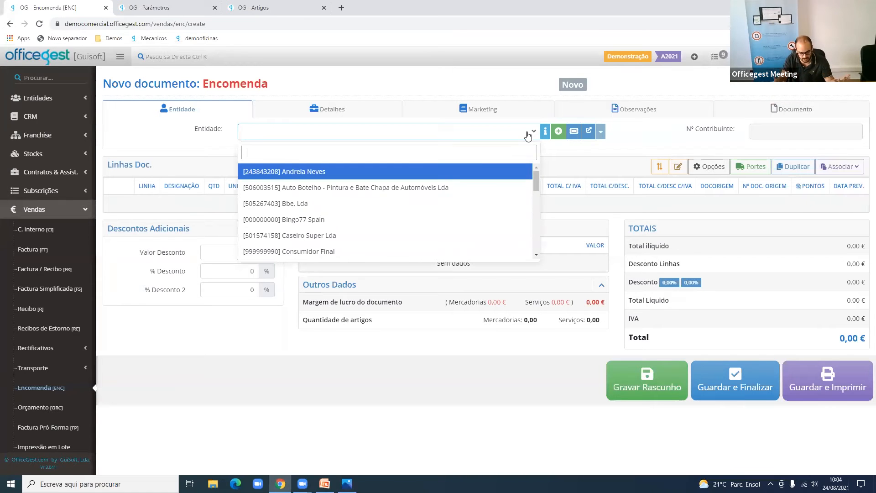
click(484, 170)
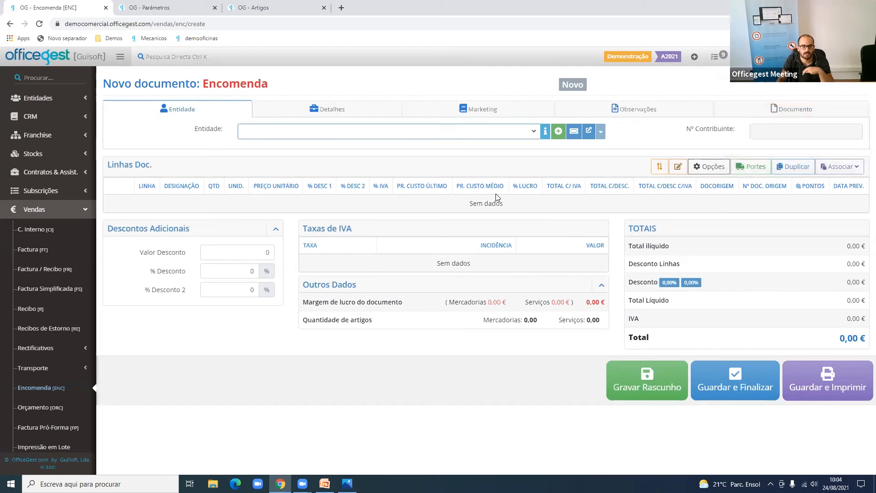
Examine the Tipo Aviso vendas Clientes contenciosos options among the Avisos parameters in the configuration
click(188, 9)
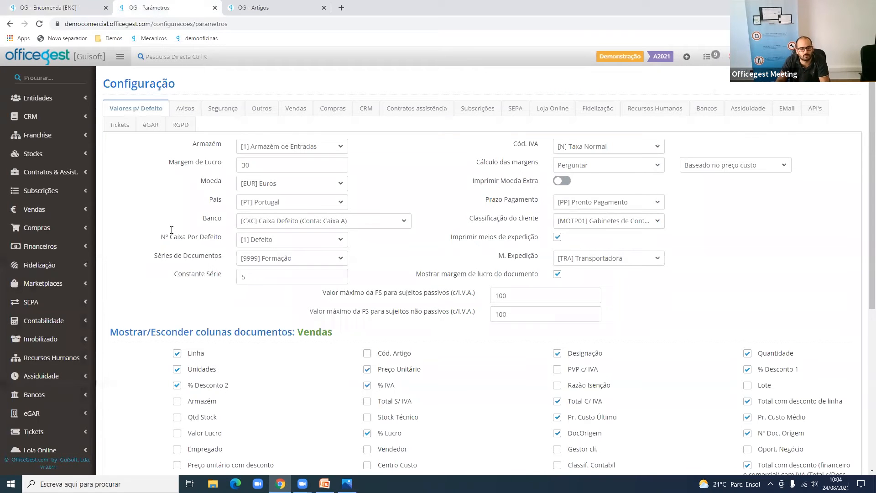
scroll(55, 295, down, 8)
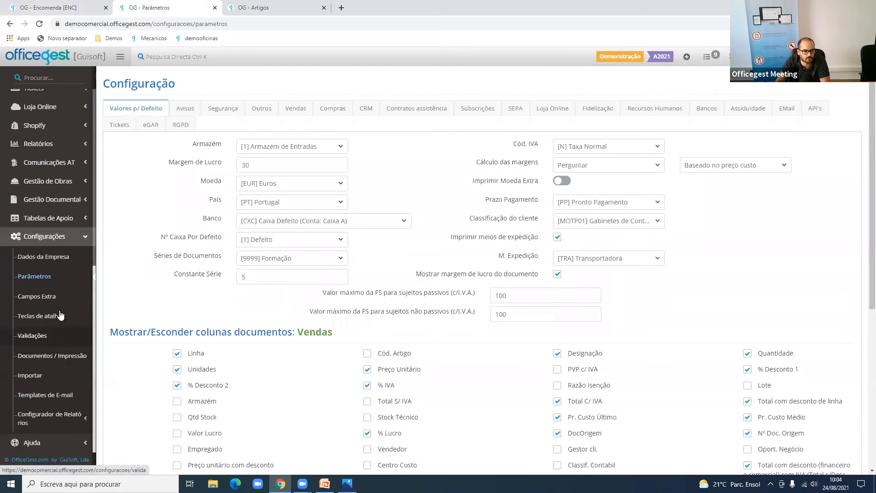
click(185, 109)
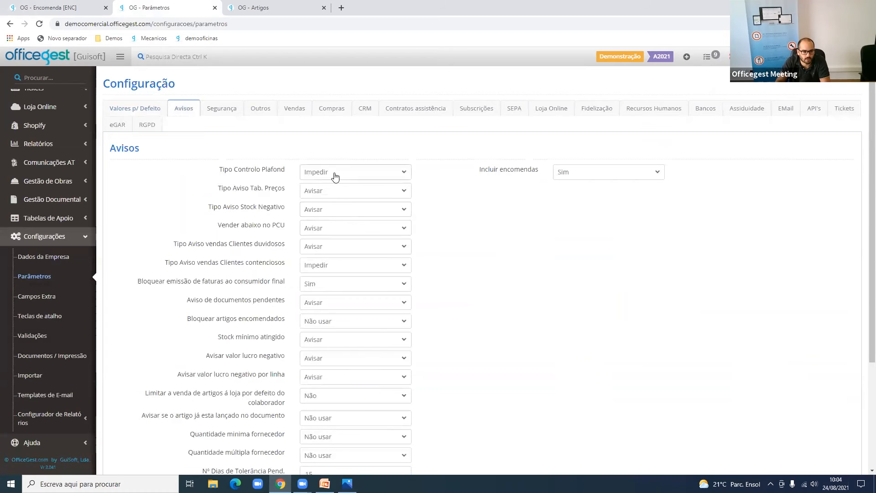
click(330, 269)
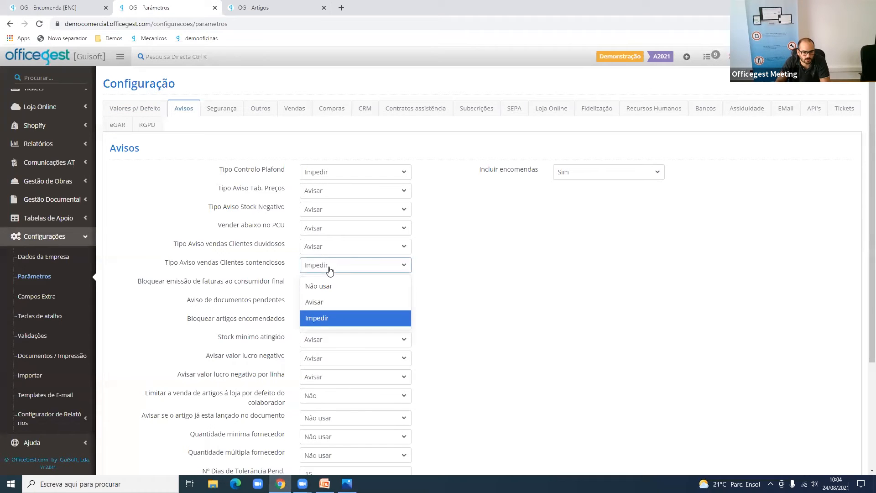
drag(278, 265, 216, 264)
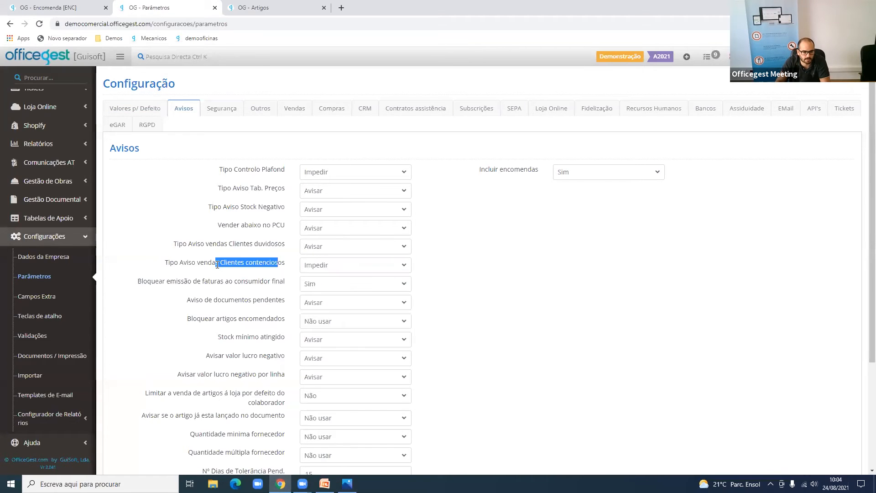
Filter the clients list by the customer's name and open the matching record
scroll(31, 186, up, 1)
scroll(31, 186, up, 5)
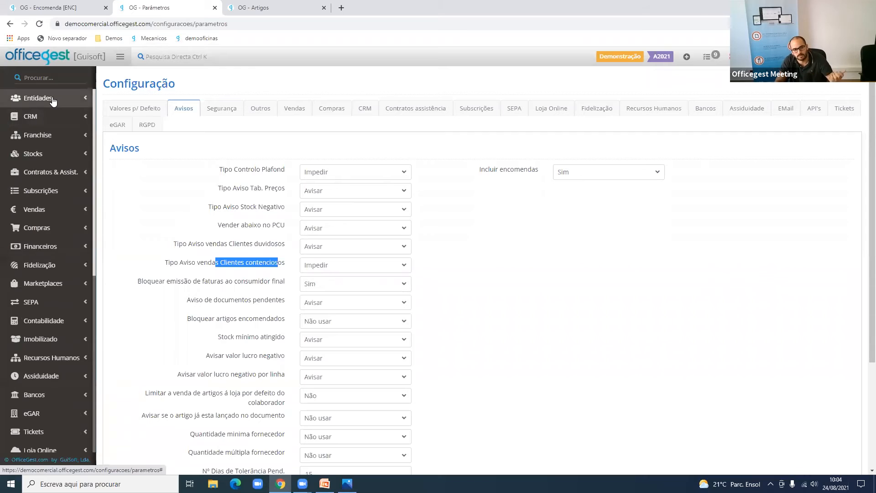
click(51, 99)
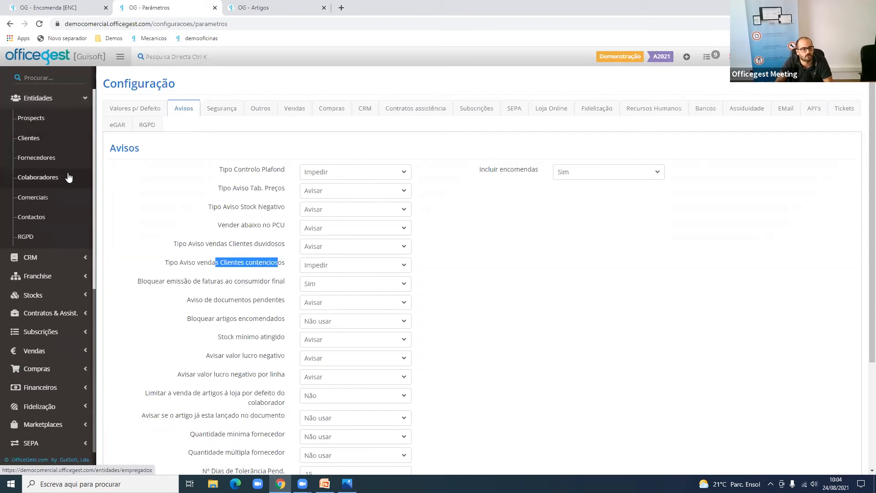
click(62, 146)
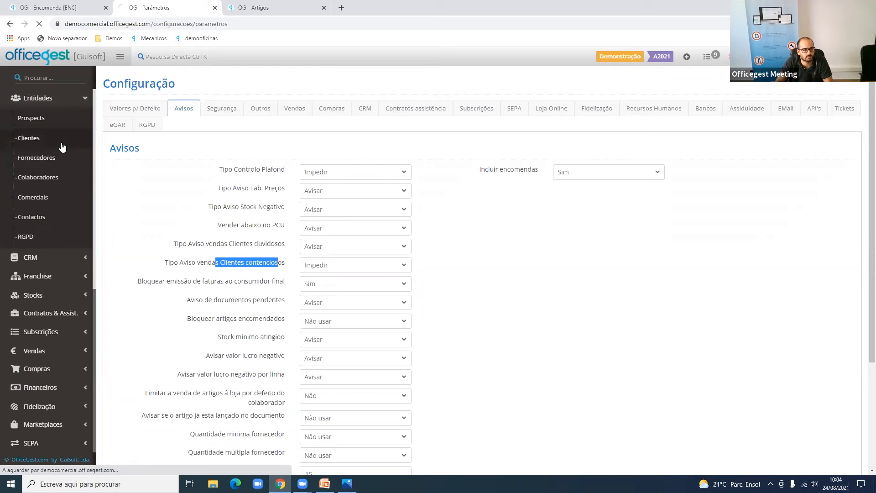
click(189, 159)
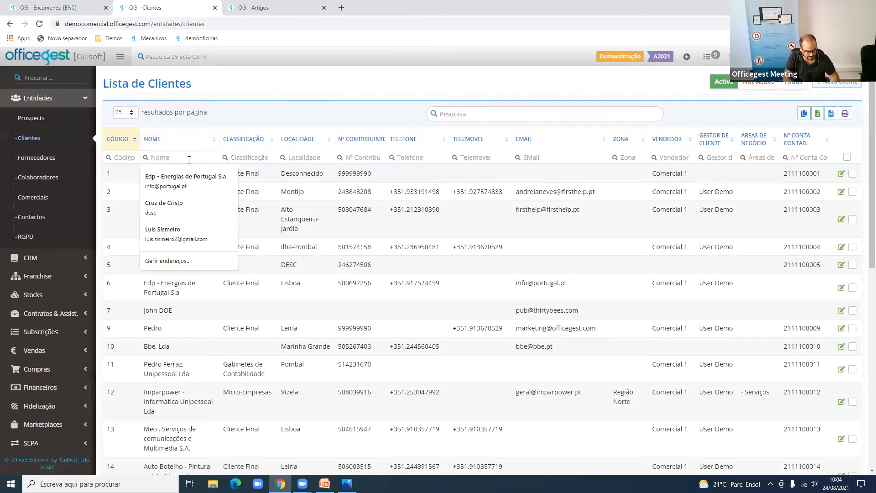
text(andrei)
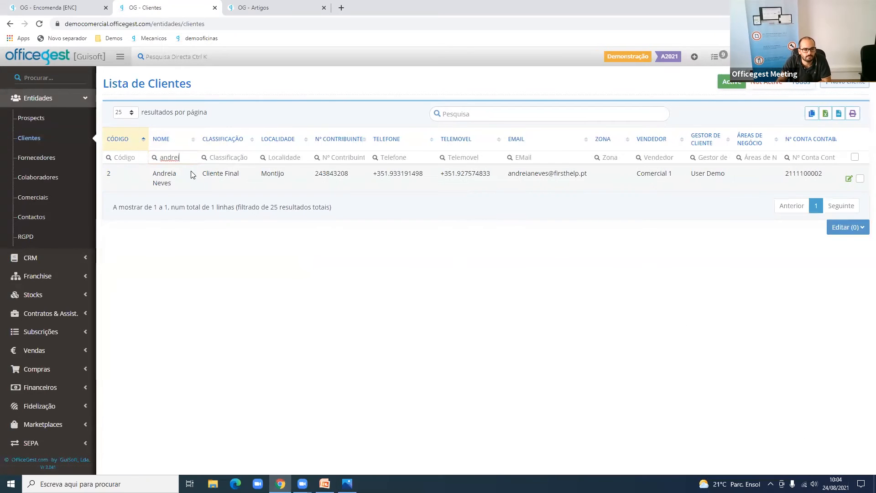
click(191, 172)
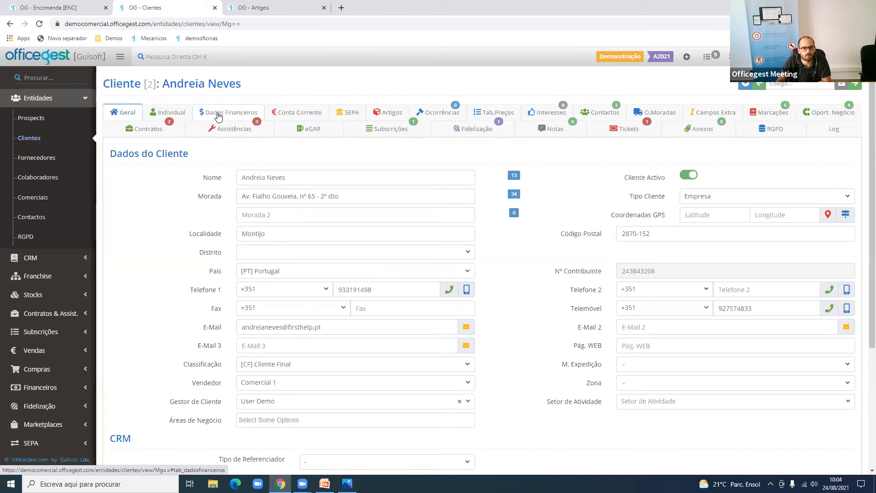
Clear the Contencioso flag in the customer's financial data and save the record
click(219, 114)
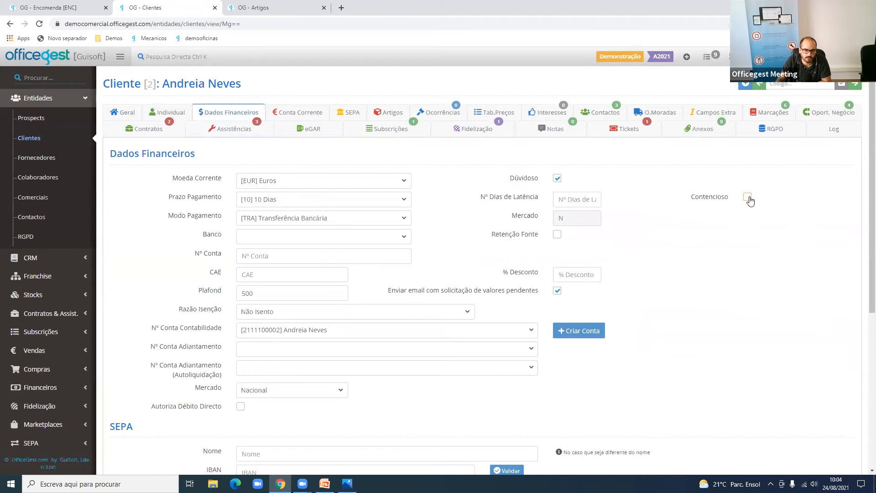
scroll(750, 213, down, 5)
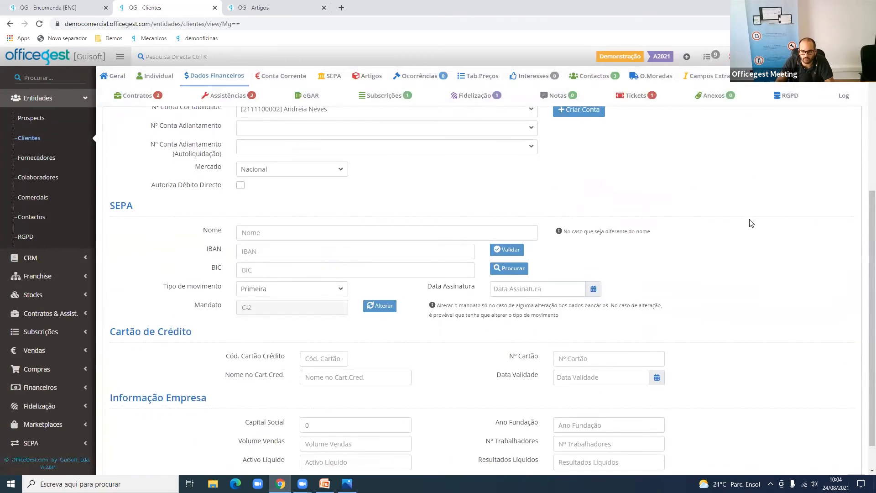
click(702, 458)
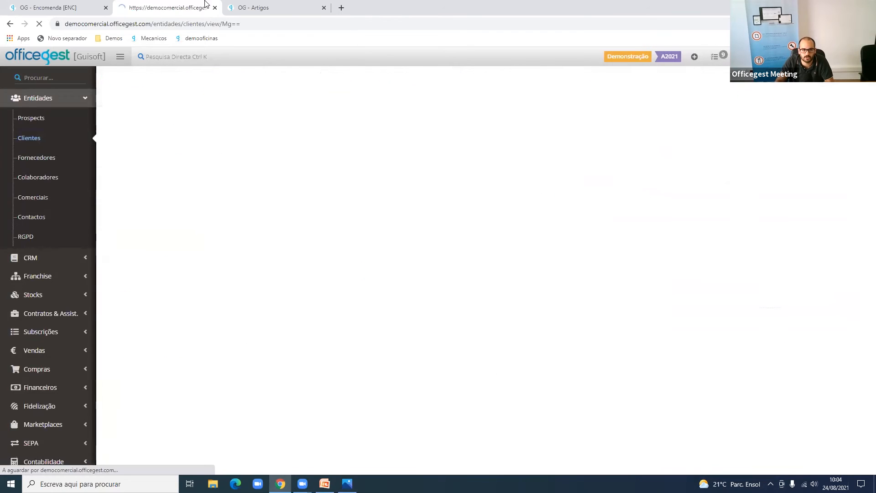
Reload the new Encomenda document and assign the unblocked customer as its entity
click(73, 4)
click(171, 26)
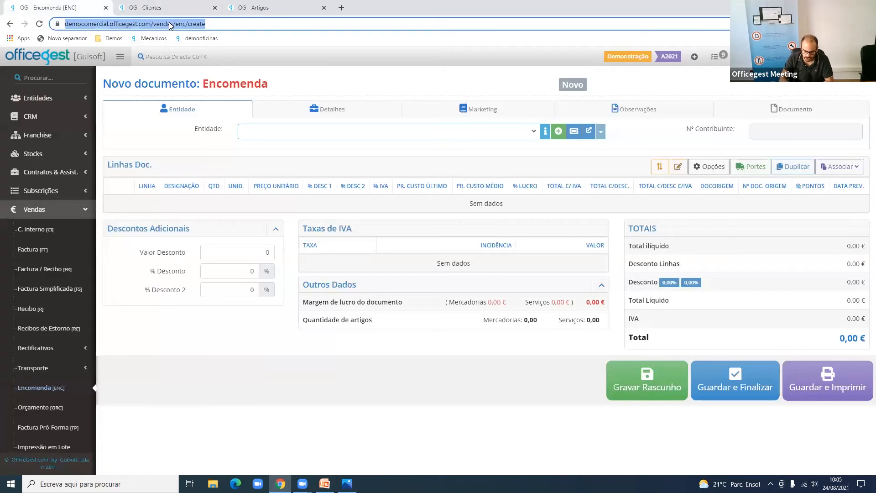
key(Return)
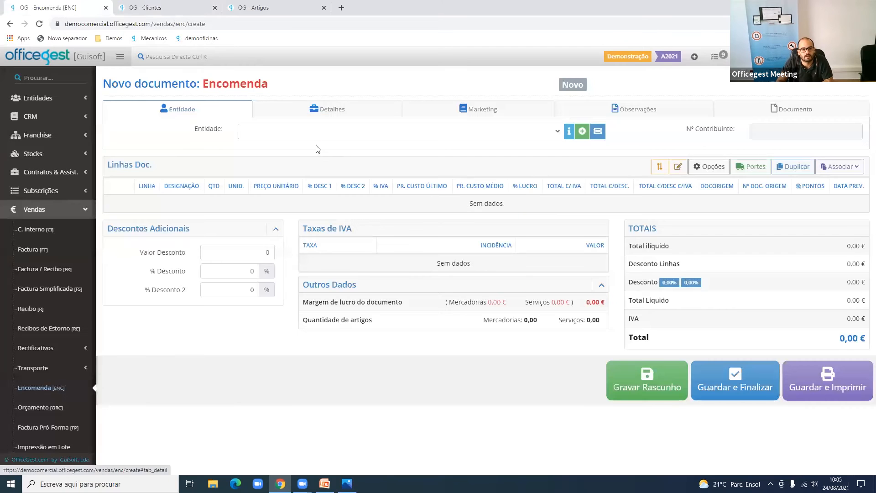
click(312, 133)
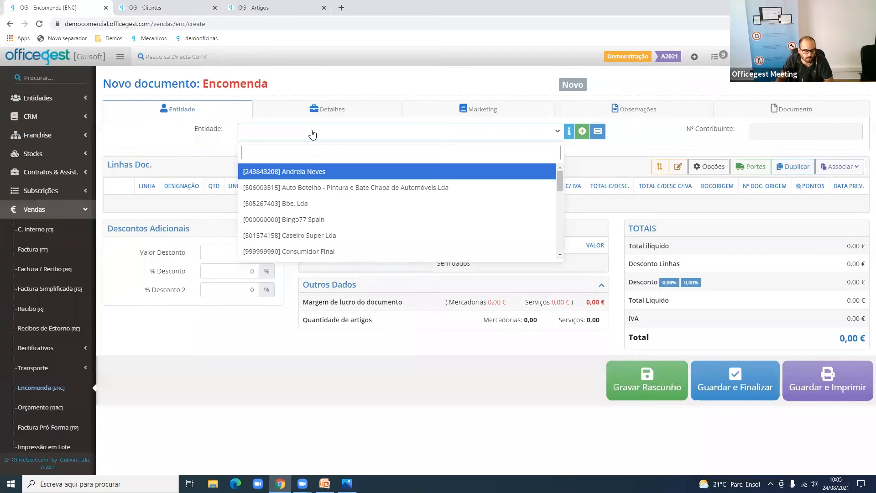
click(282, 178)
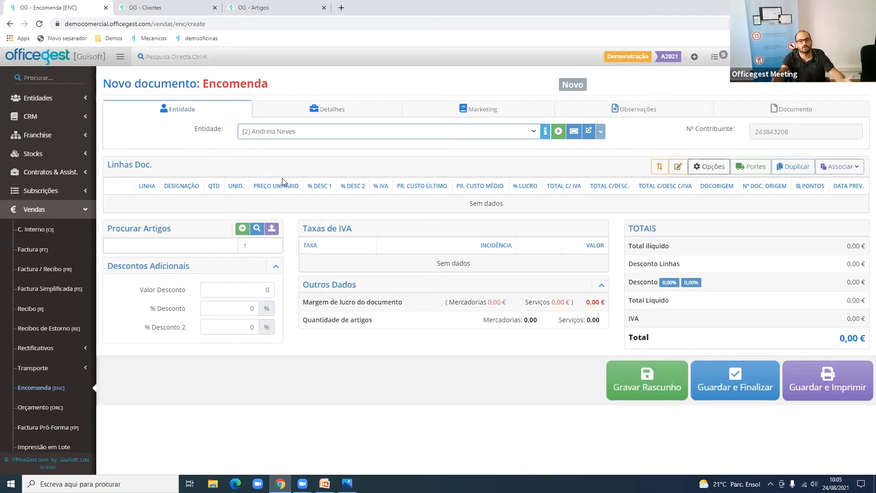
Start associating an Orçamento with the order and choose the customer's quote dated 24/08/2021 from the document list
click(839, 167)
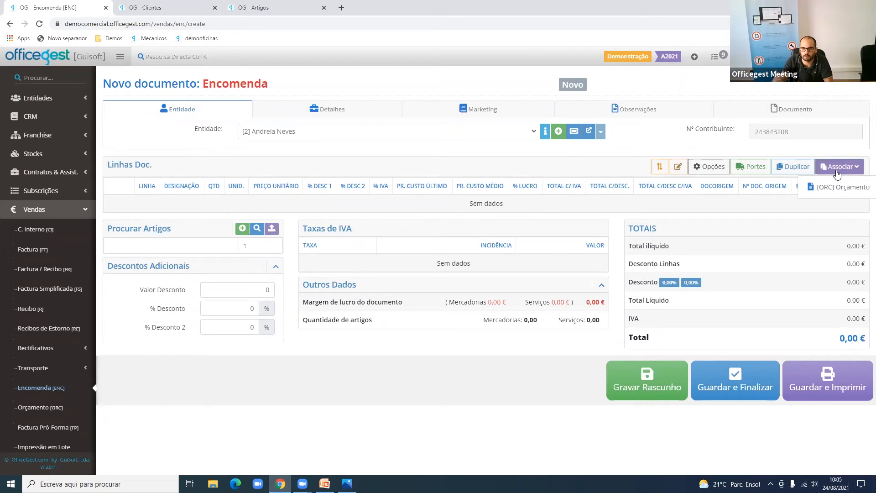
click(842, 187)
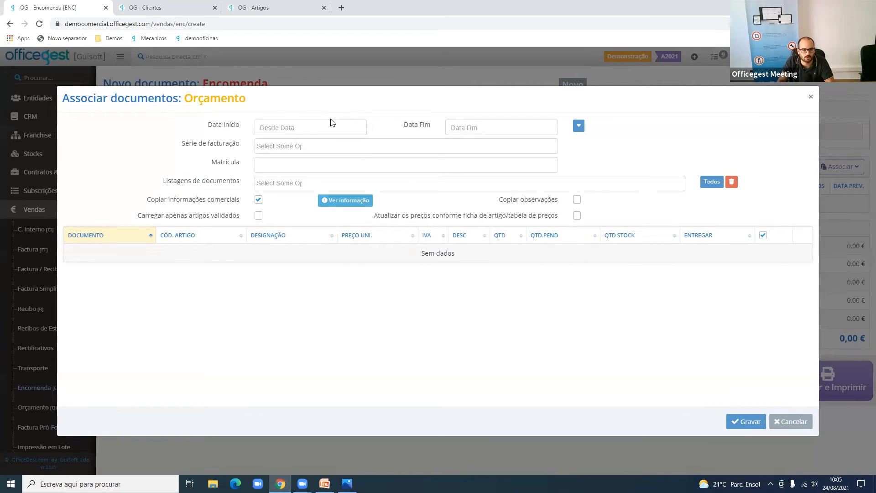
click(328, 142)
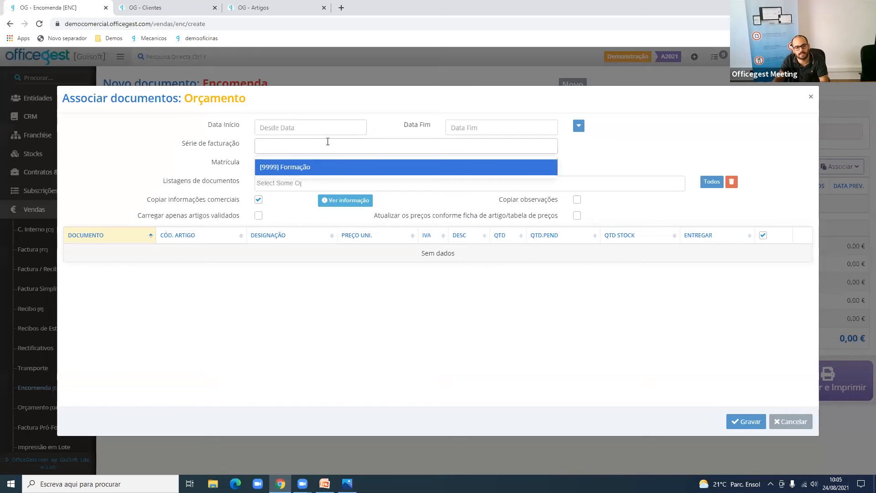
double_click(226, 162)
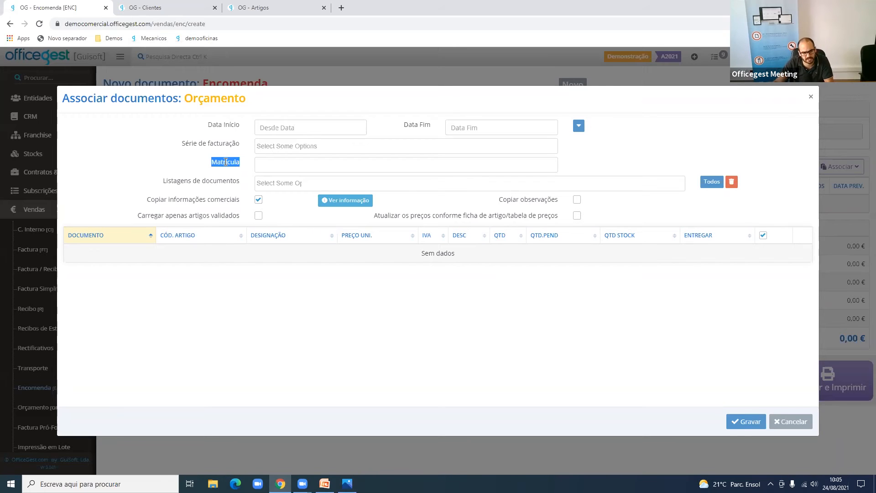
click(319, 182)
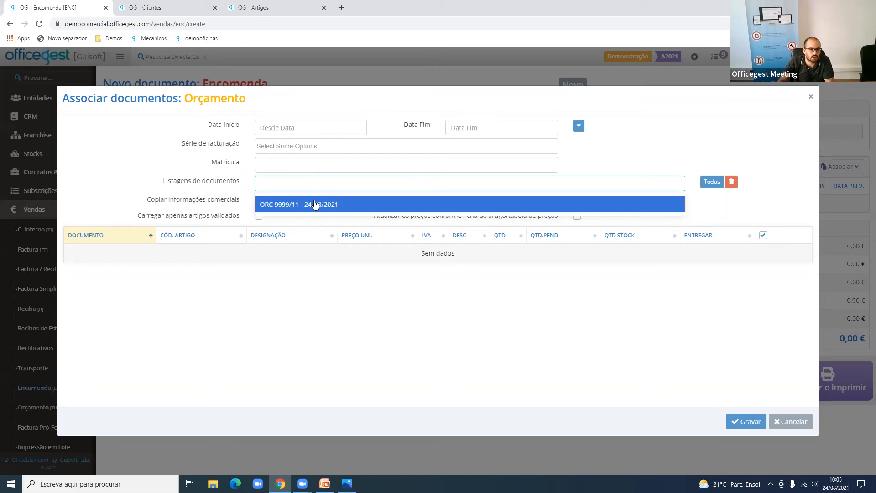
click(315, 203)
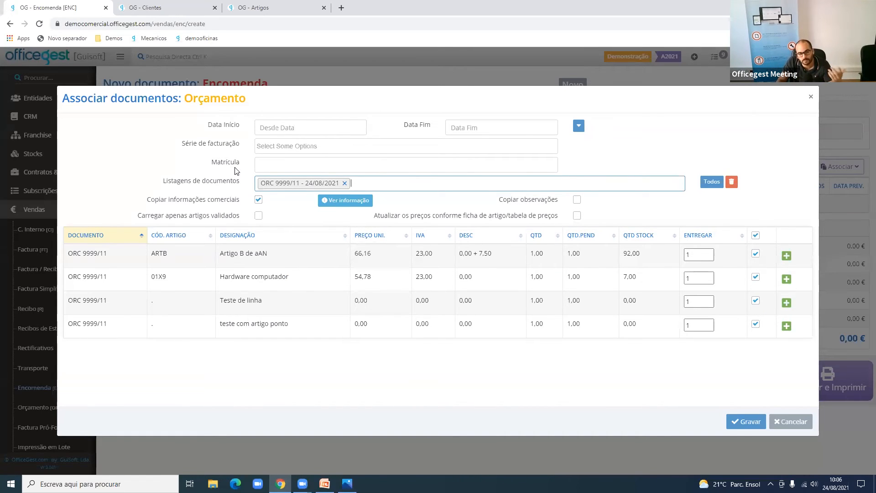
Examine the default settings for copying commercial information and observations under Associar documentos in the Vendas parameters
drag(181, 203, 223, 207)
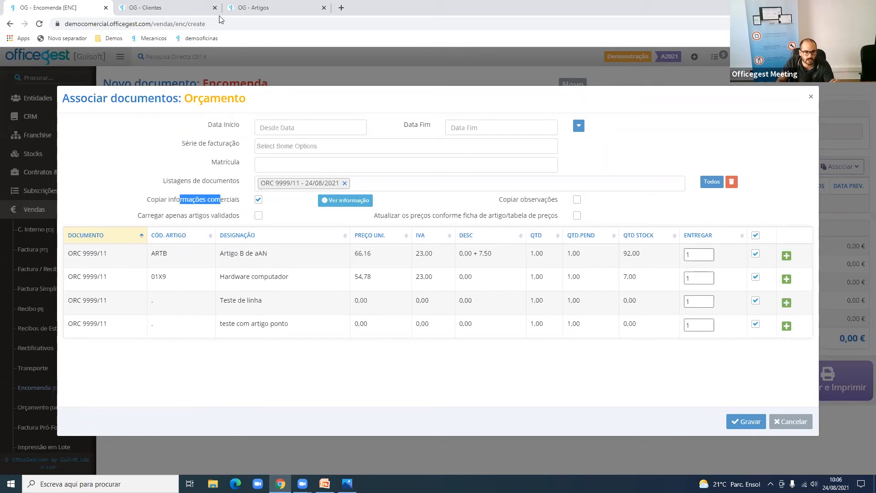
click(198, 7)
scroll(68, 392, down, 2)
click(62, 418)
click(64, 340)
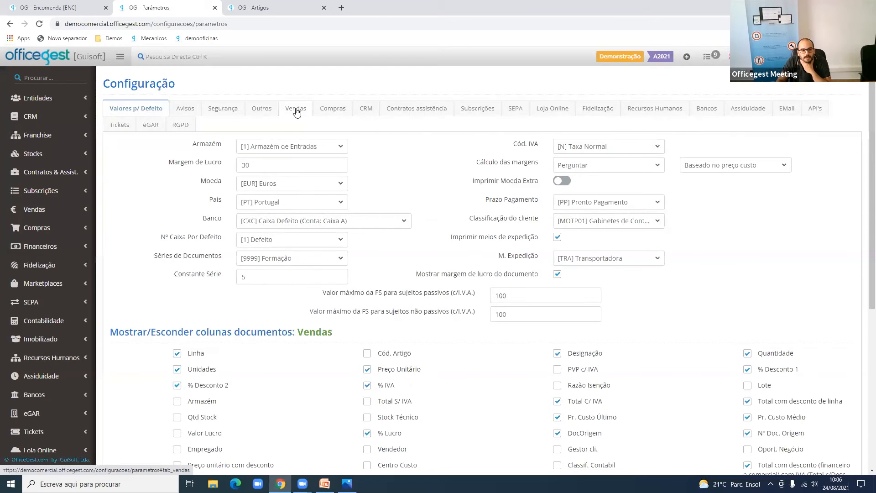
click(296, 112)
drag(190, 329, 162, 330)
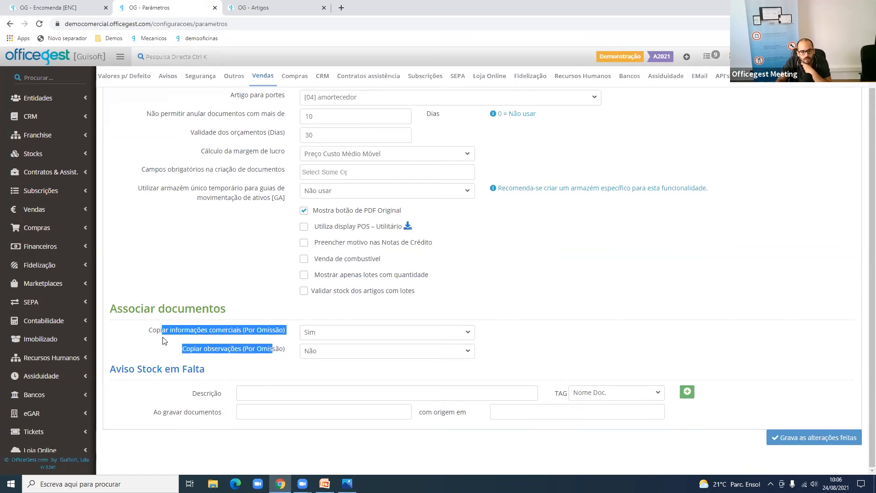
Return to the order's quote association and enable Copiar observações
click(66, 5)
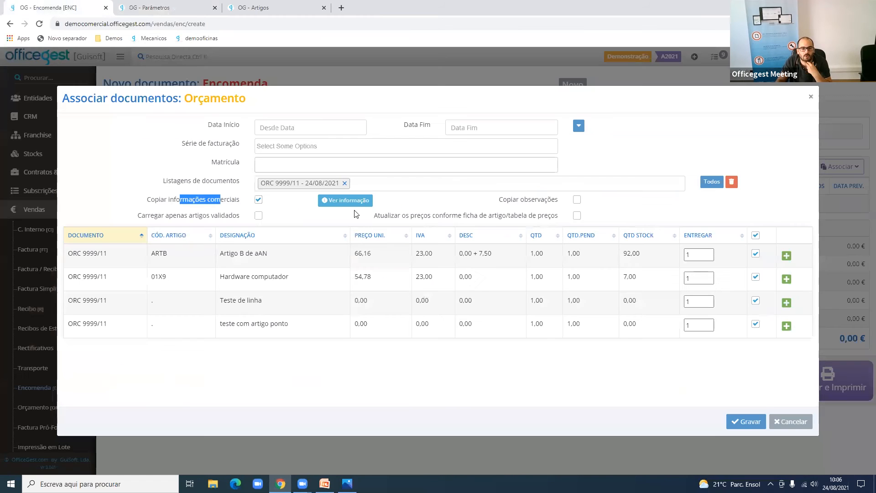
triple_click(187, 200)
double_click(536, 201)
click(537, 202)
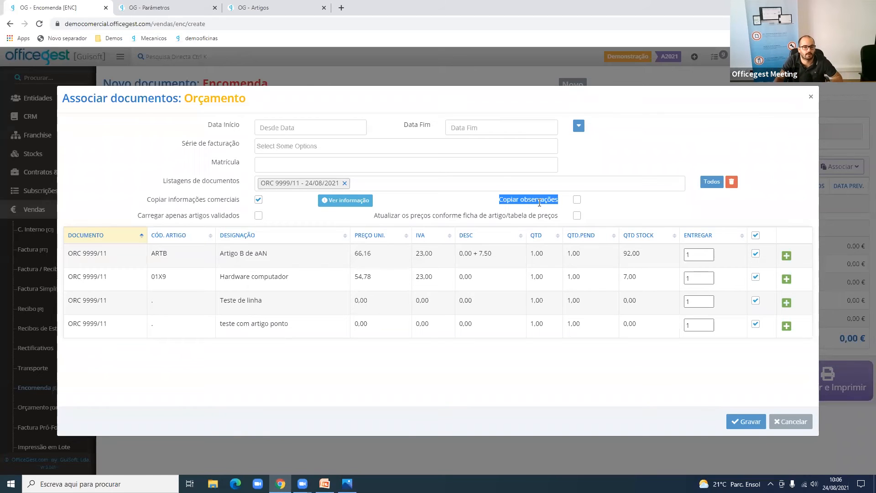
right_click(578, 206)
key(Escape)
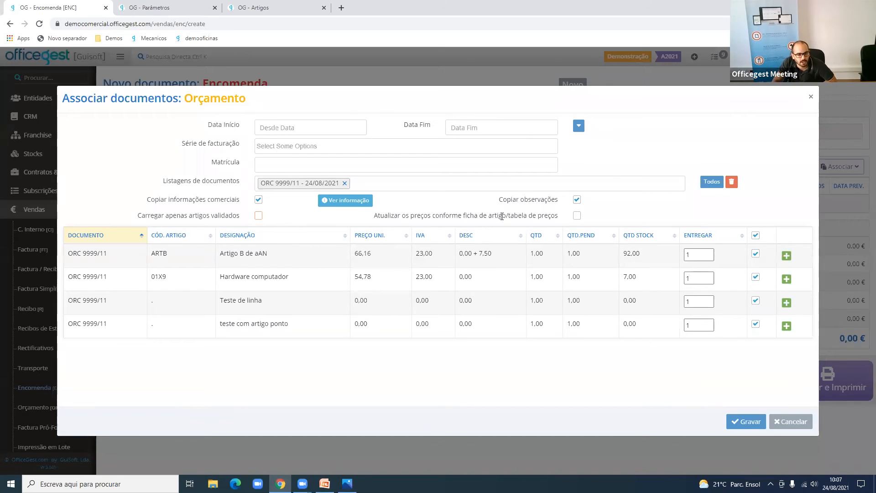
Examine the option to update prices from the article record or price table against the unit price of Artigo B de aAN
drag(501, 216, 454, 212)
triple_click(454, 212)
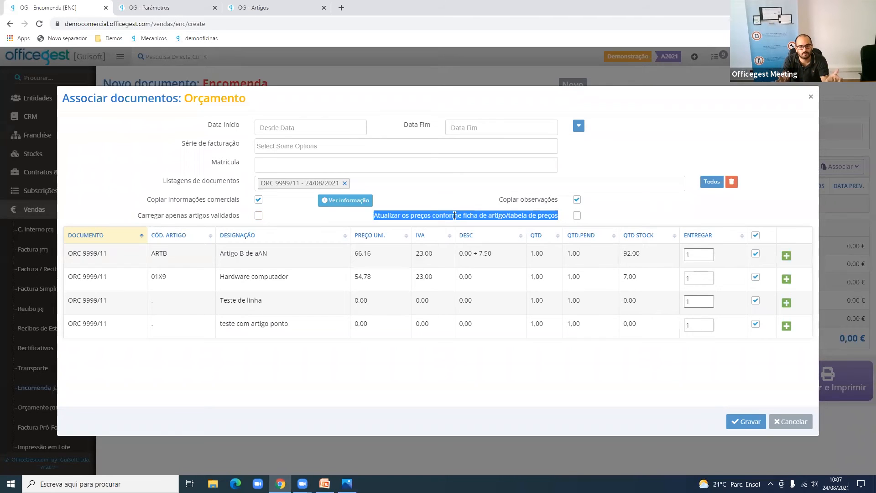
click(577, 217)
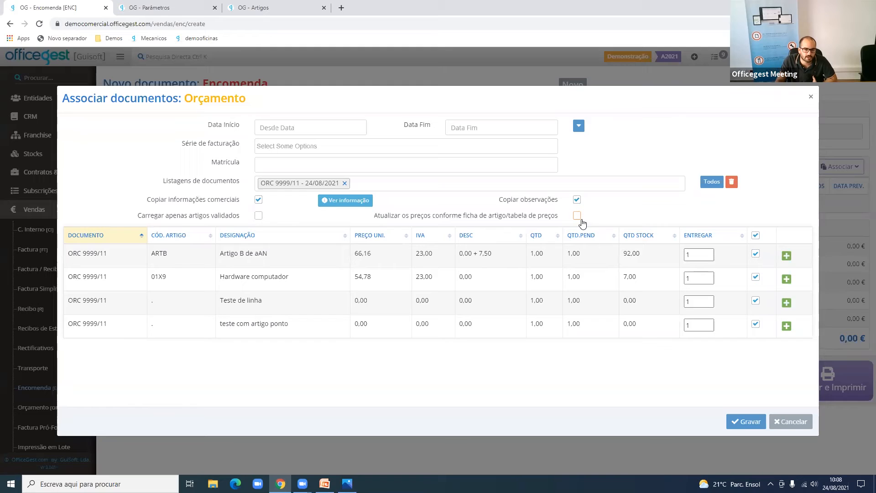
drag(372, 258, 349, 265)
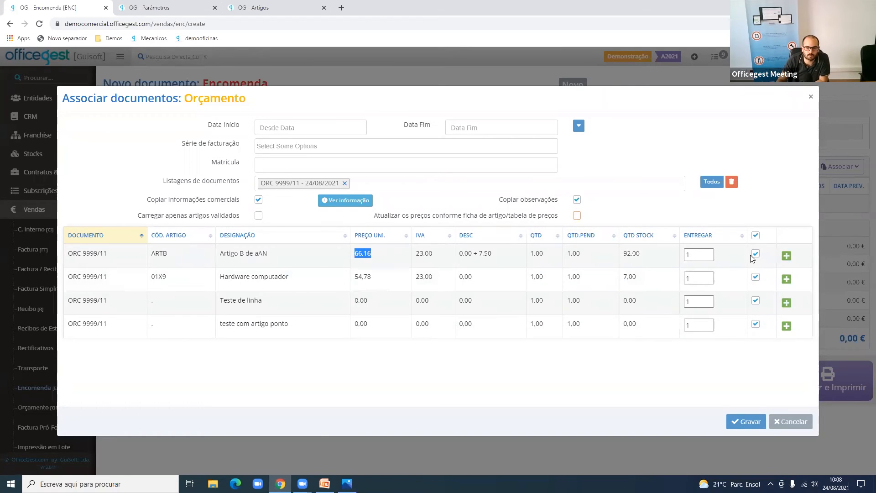
Deselect the quote's lines, reselect all of them, and save the association to import them into the order
click(756, 277)
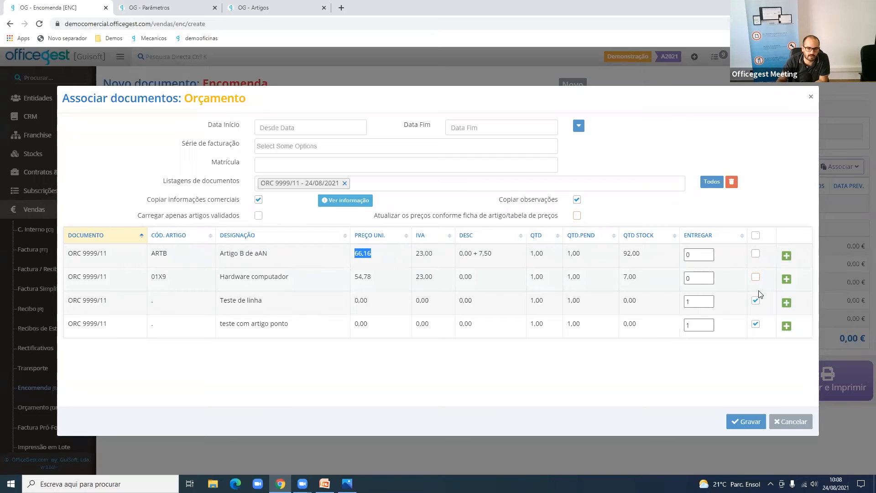
click(756, 301)
click(756, 324)
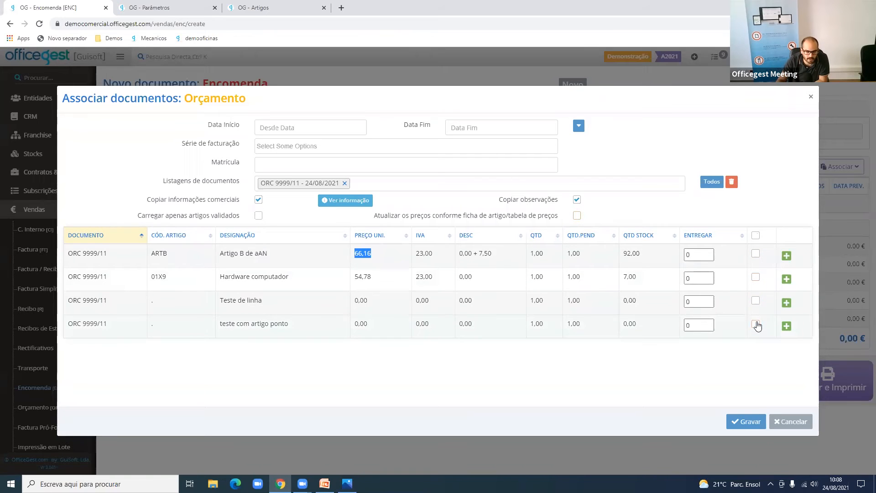
click(755, 235)
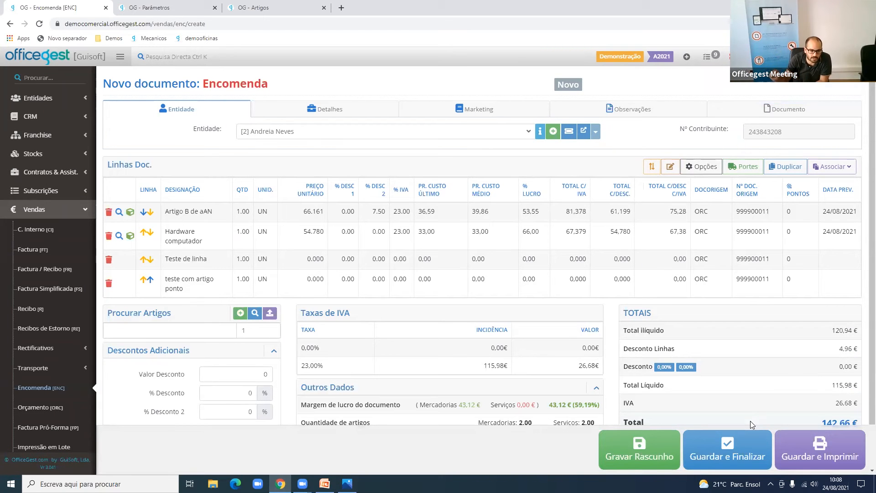
Check the observations copied from the quote and review the order's document lines
click(700, 115)
click(114, 163)
key(ctrl+a)
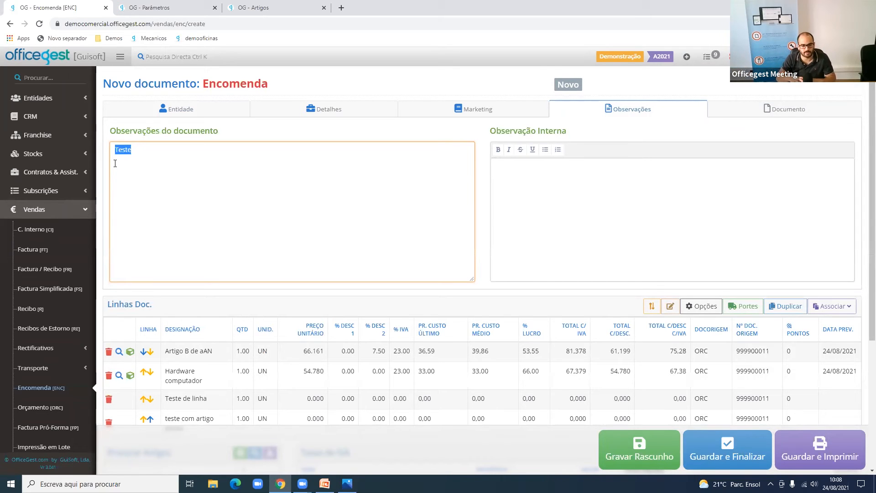
scroll(398, 234, down, 2)
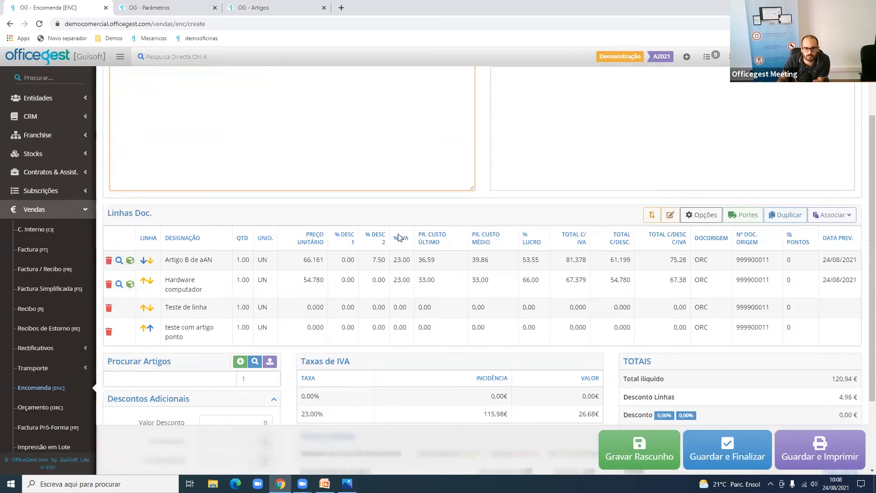
scroll(398, 234, up, 2)
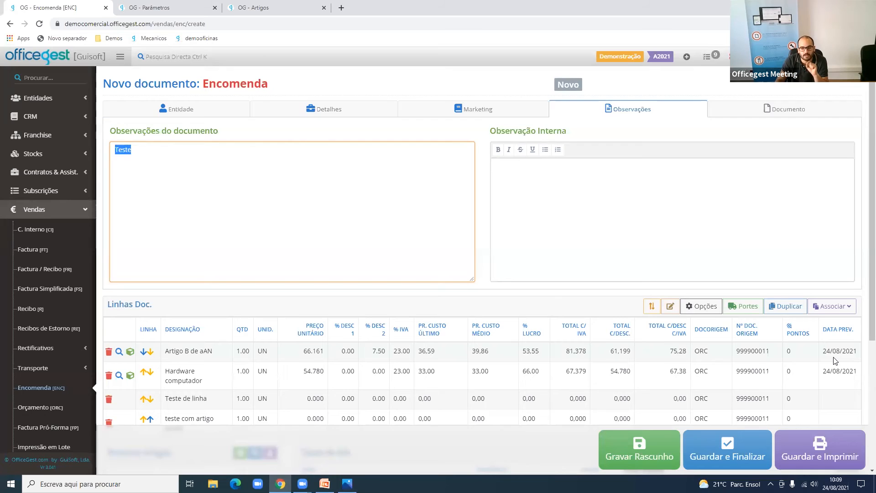
Set the Data Prev. of the Artigo B de aAN and Hardware computador lines to 31/08/2021
scroll(836, 360, down, 2)
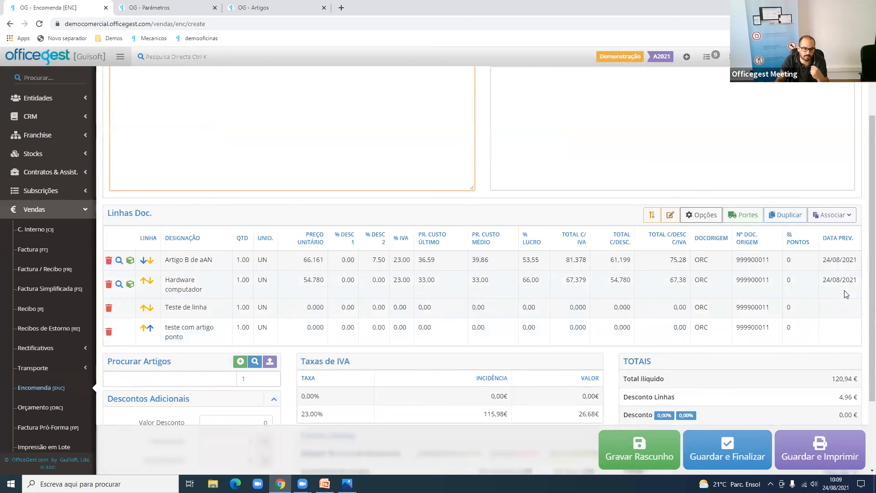
click(851, 260)
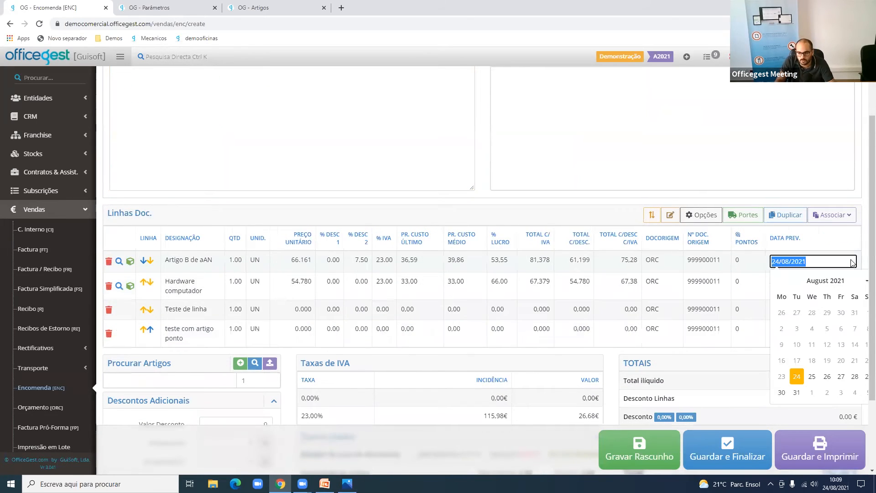
click(797, 392)
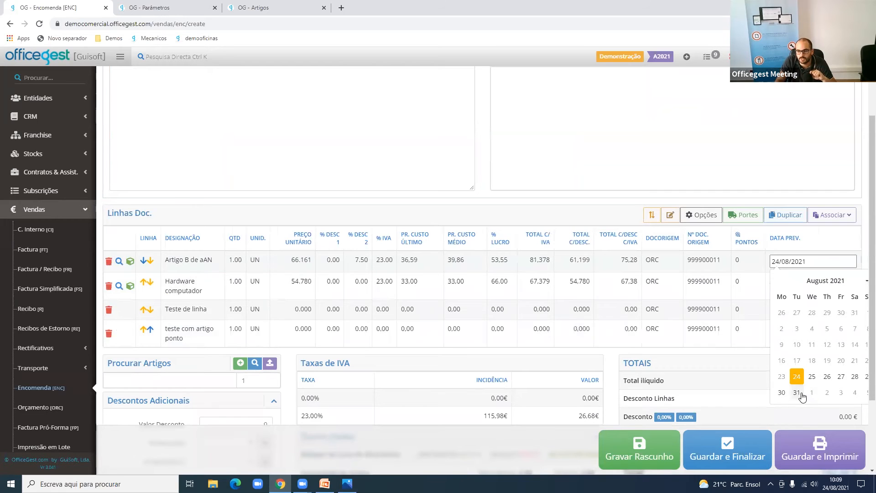
click(811, 282)
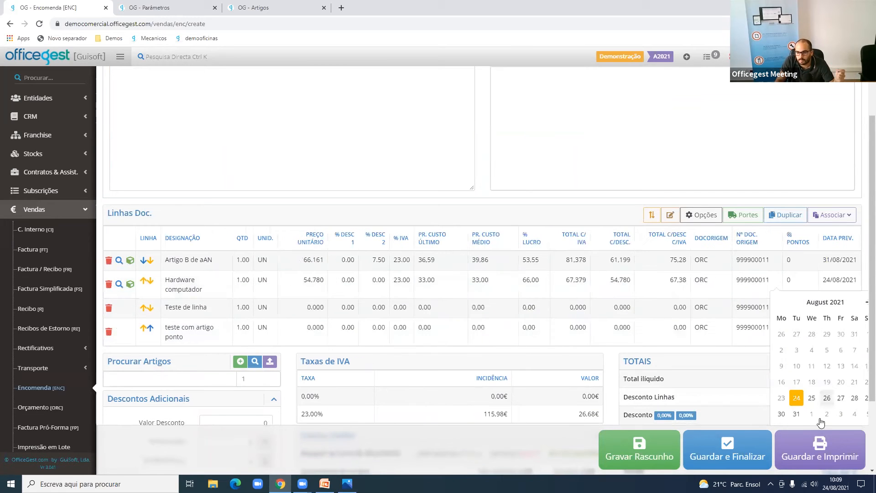
click(797, 415)
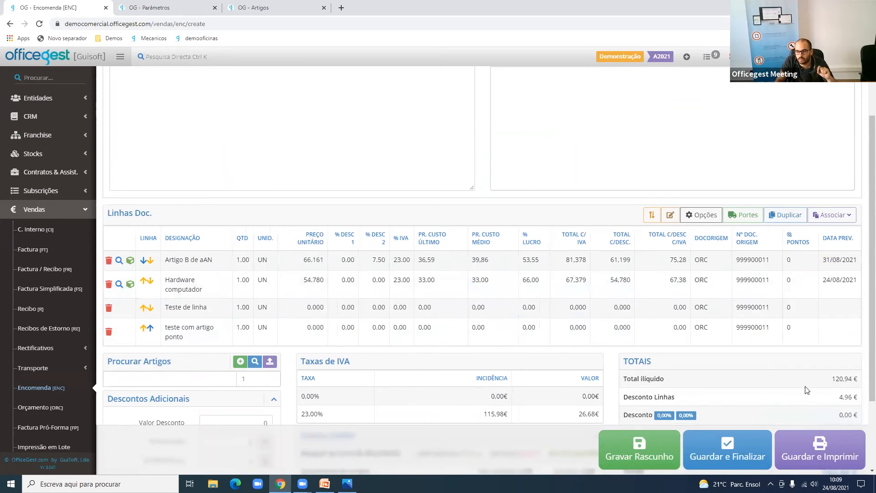
click(830, 285)
click(797, 412)
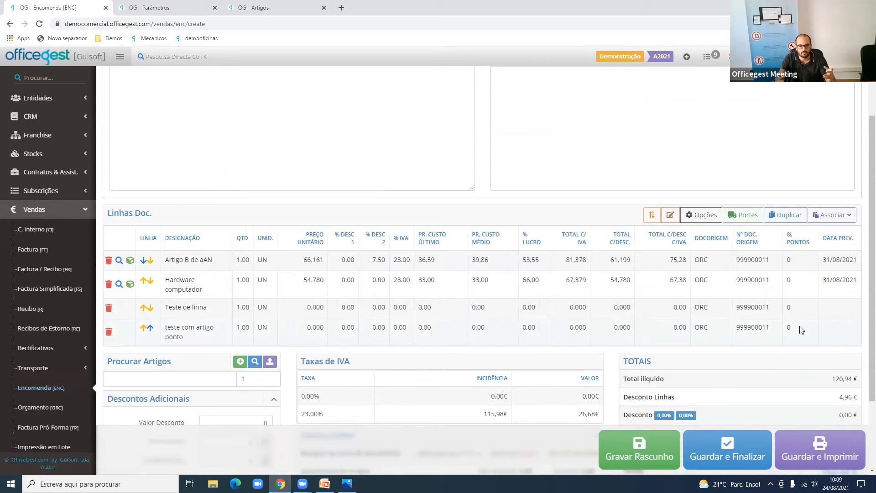
scroll(798, 329, down, 2)
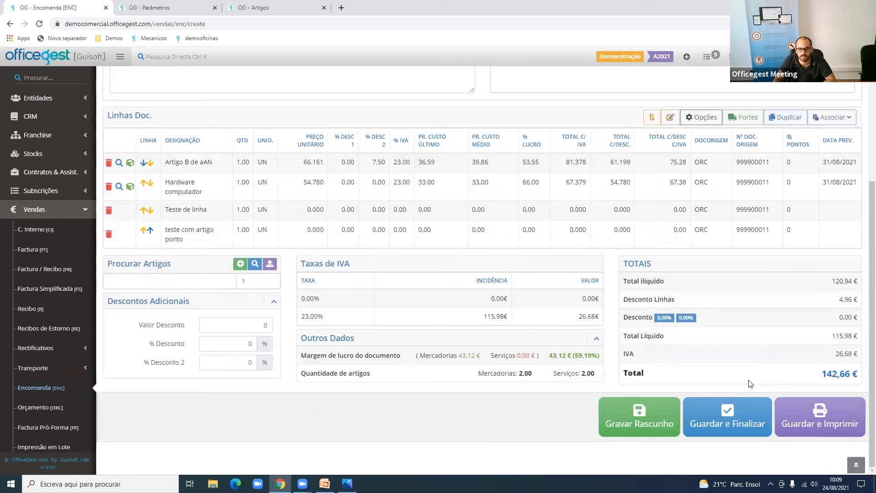
Try to save and finalize the new order, and read the credit limit details of the alert
click(738, 420)
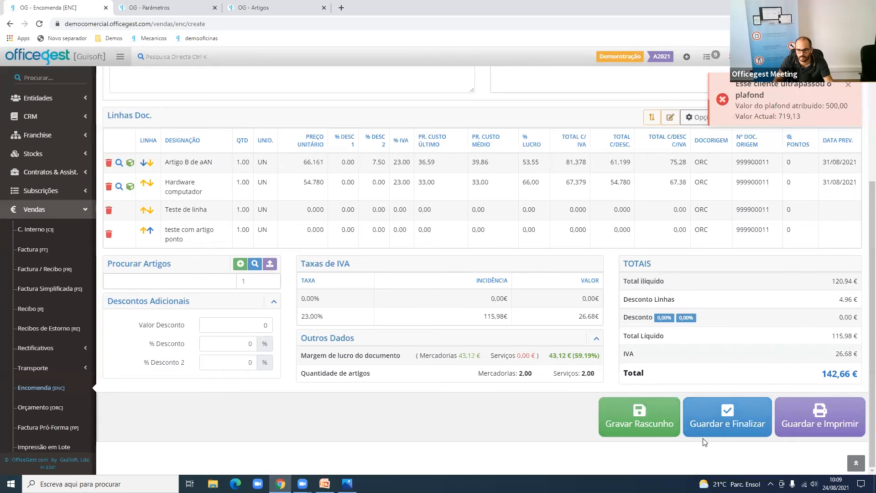
scroll(722, 367, up, 4)
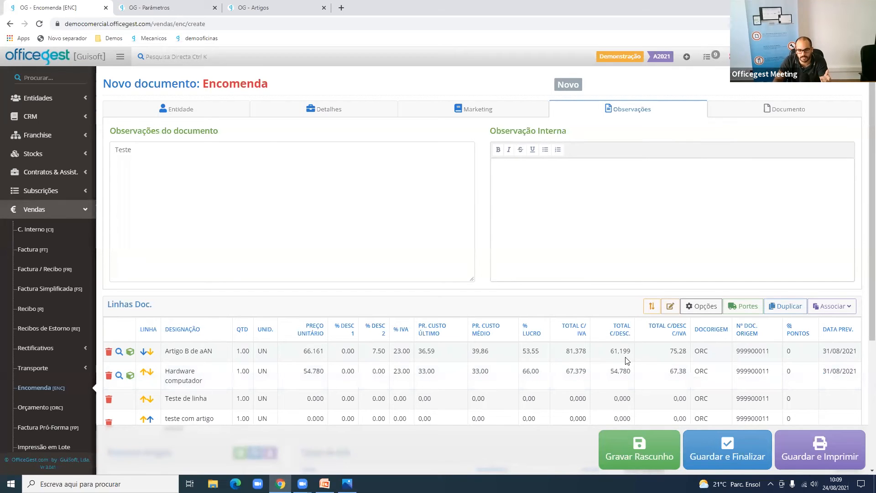
click(720, 457)
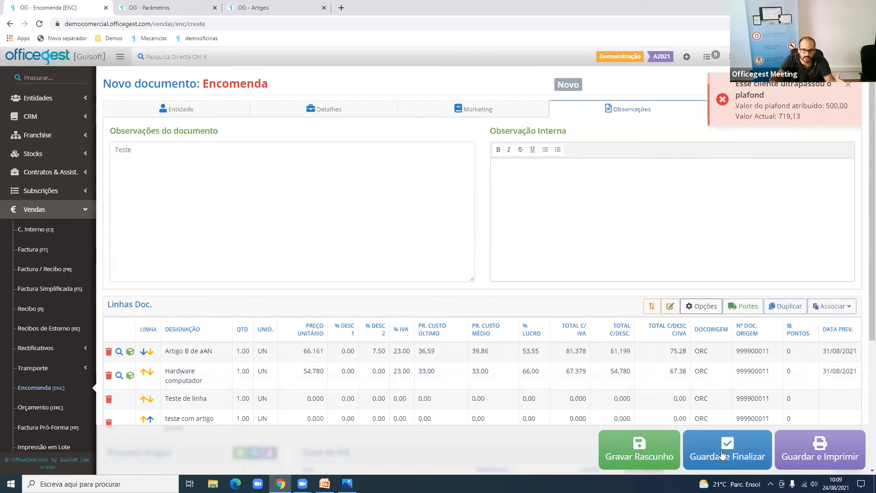
drag(764, 105, 839, 114)
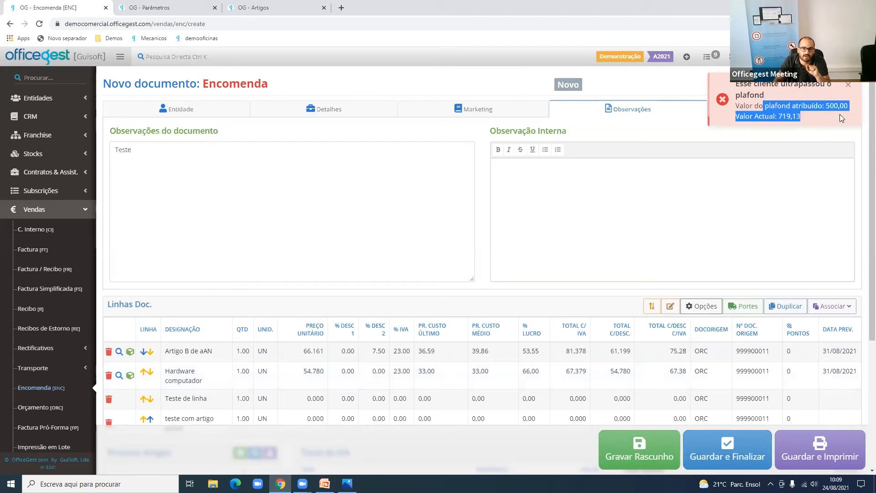
click(794, 245)
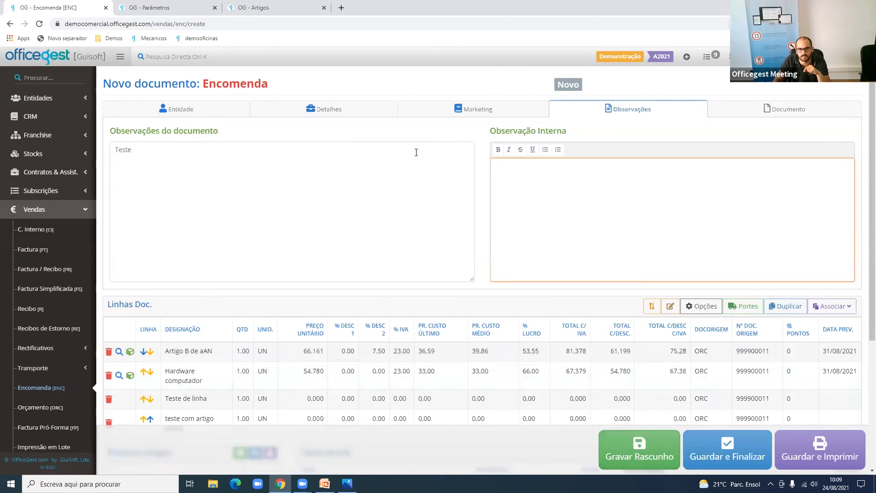
Find the order's customer in the client list and check the Plafond in the customer's financial data
click(201, 8)
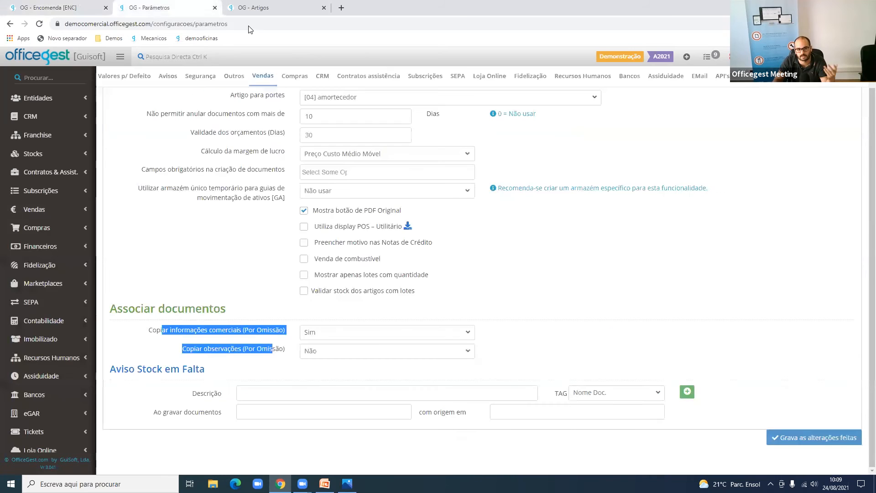
click(50, 98)
click(55, 135)
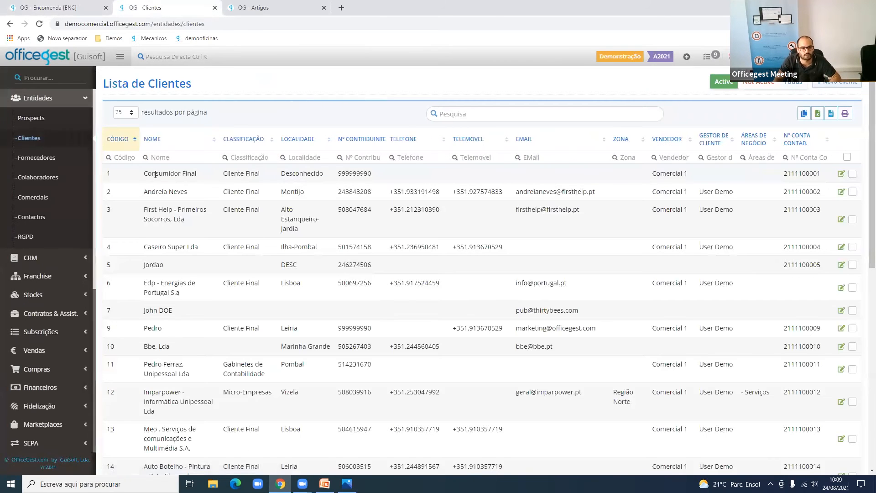
click(197, 153)
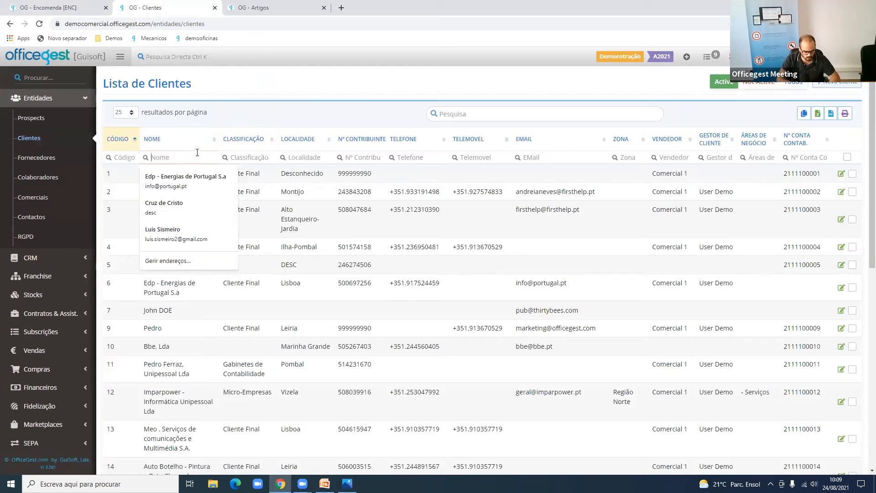
text(andr)
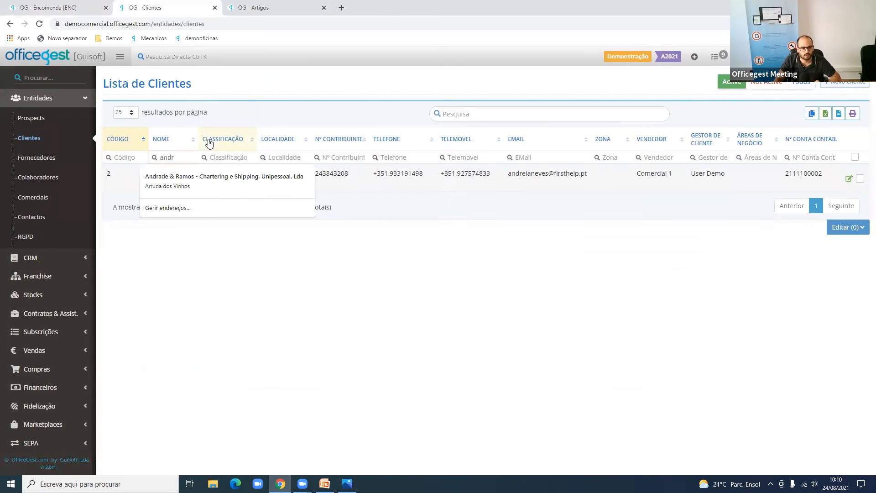
double_click(202, 171)
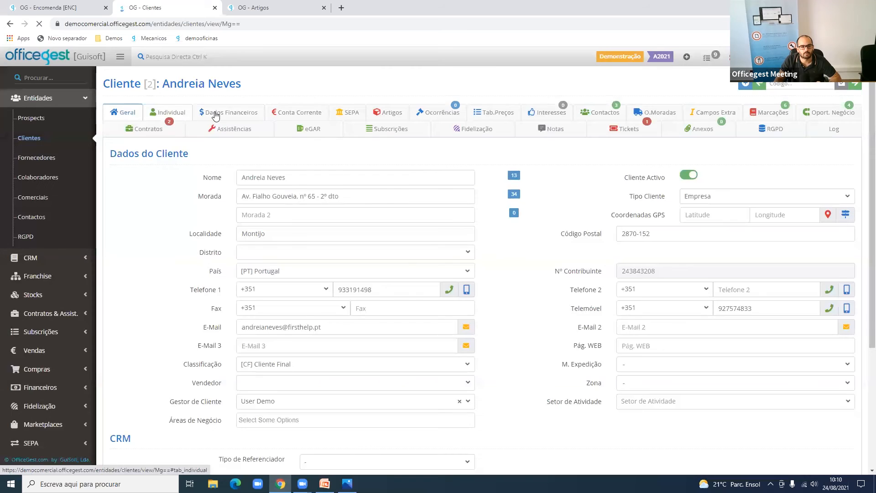
click(214, 113)
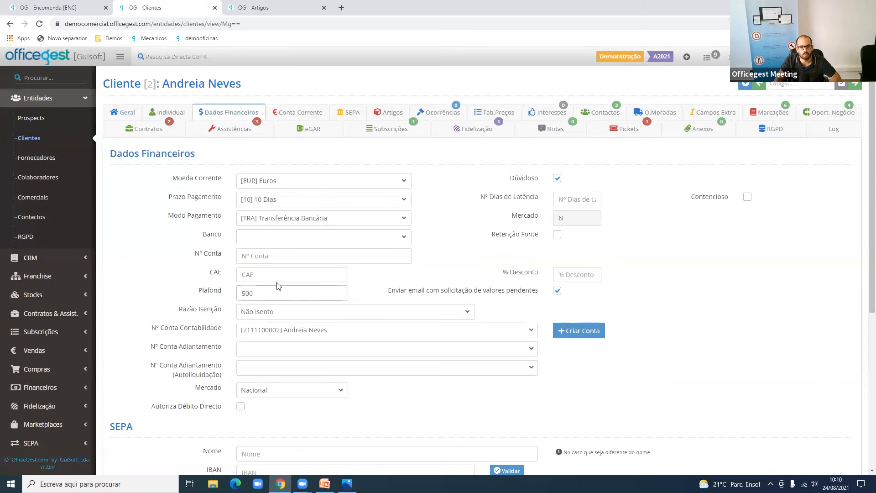
double_click(259, 293)
Return to the open order and retry saving and finalizing it against the customer's current Plafond
click(55, 7)
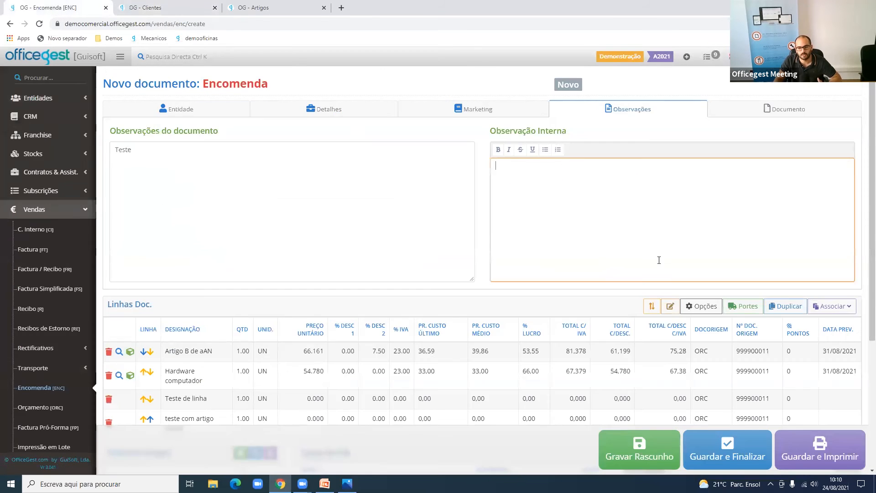
scroll(657, 260, down, 4)
scroll(789, 334, up, 4)
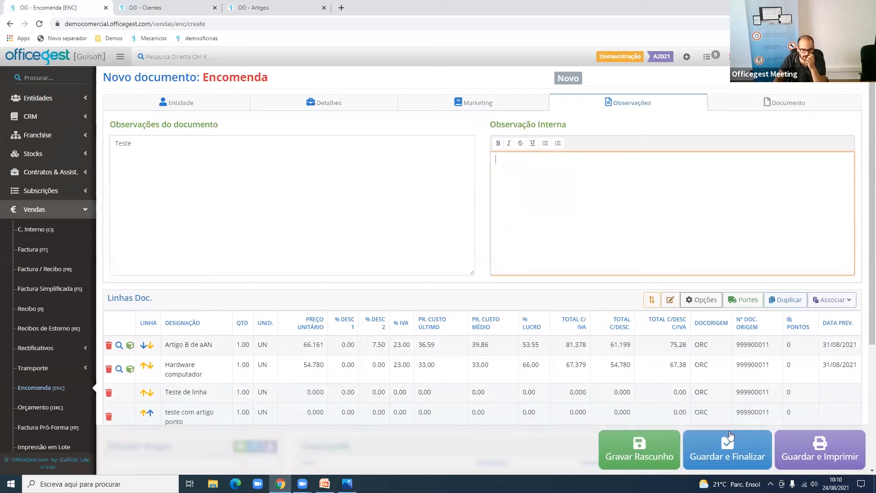
click(719, 459)
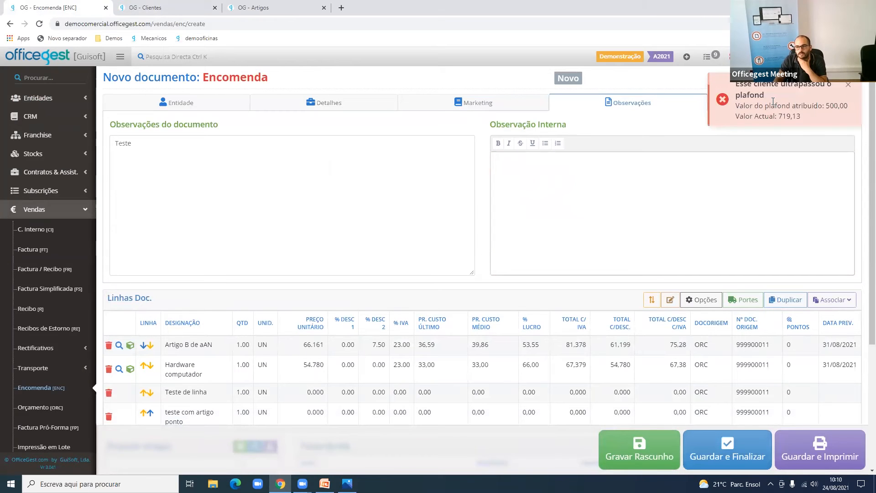
drag(781, 113, 796, 118)
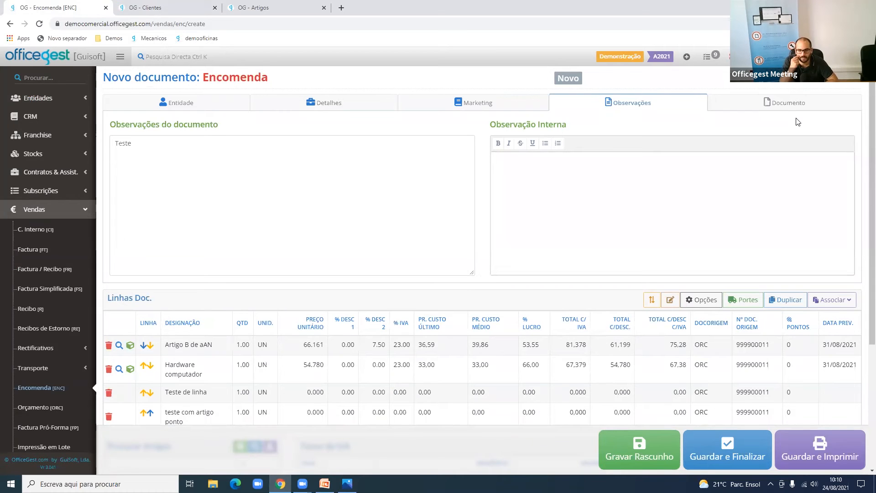
Clear the Plafond in the customer's financial data and save the customer record
click(201, 6)
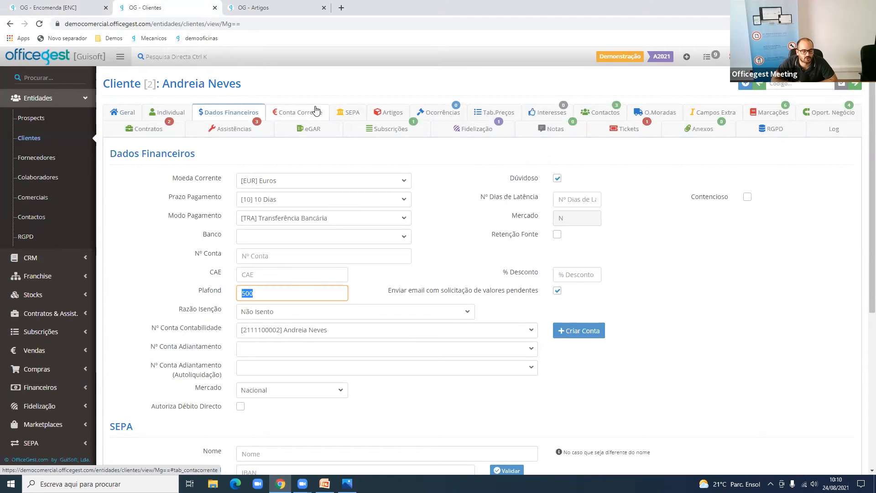
key(BackSpace)
scroll(698, 347, down, 5)
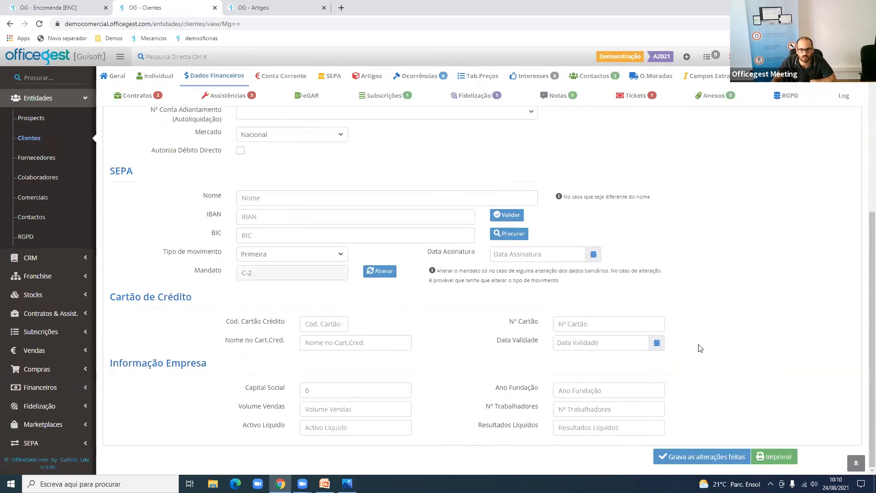
click(706, 457)
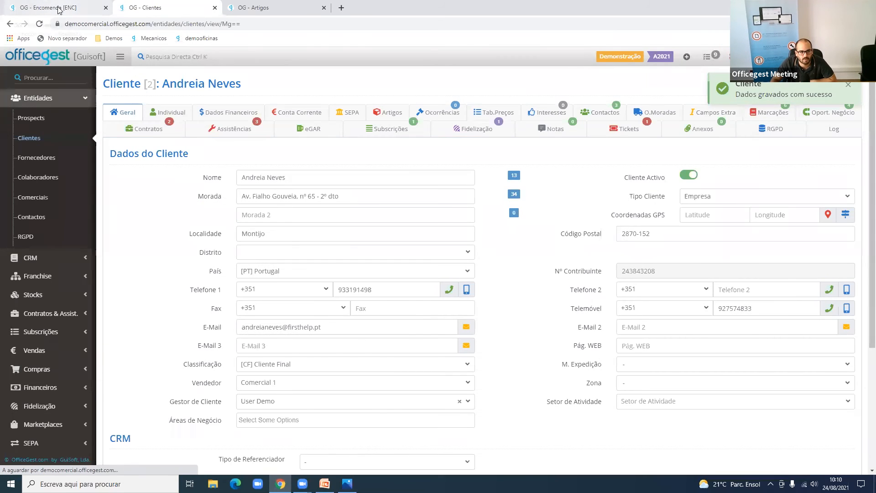
Try again to finalize the open order with the customer's Plafond cleared
click(59, 8)
click(129, 28)
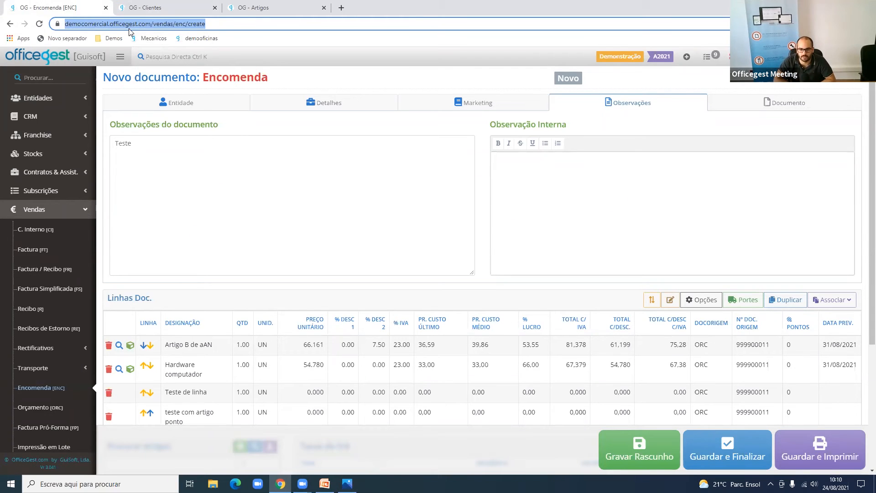
click(744, 455)
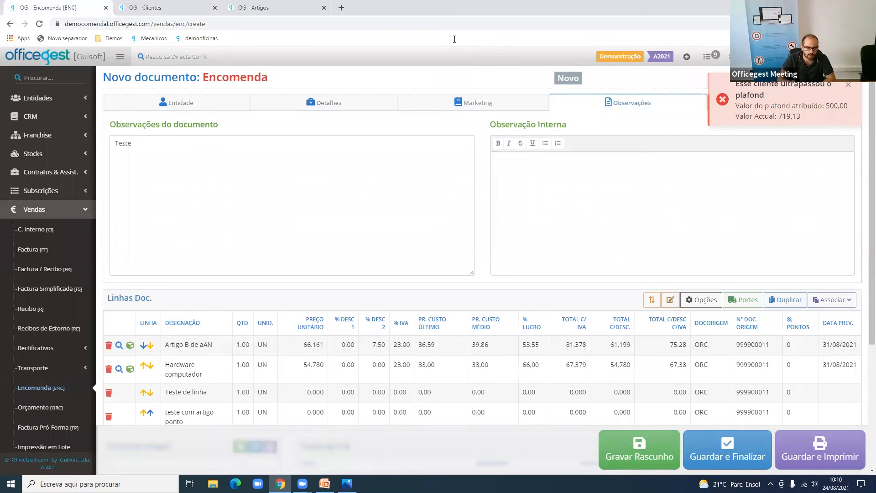
Reload the order form to start a blank order and select the same customer as the Entidade
key(F5)
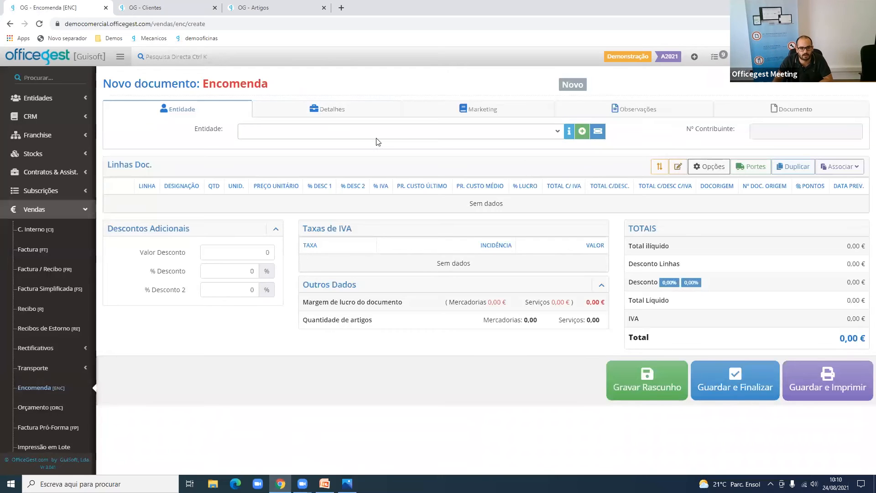
click(488, 131)
text(andr)
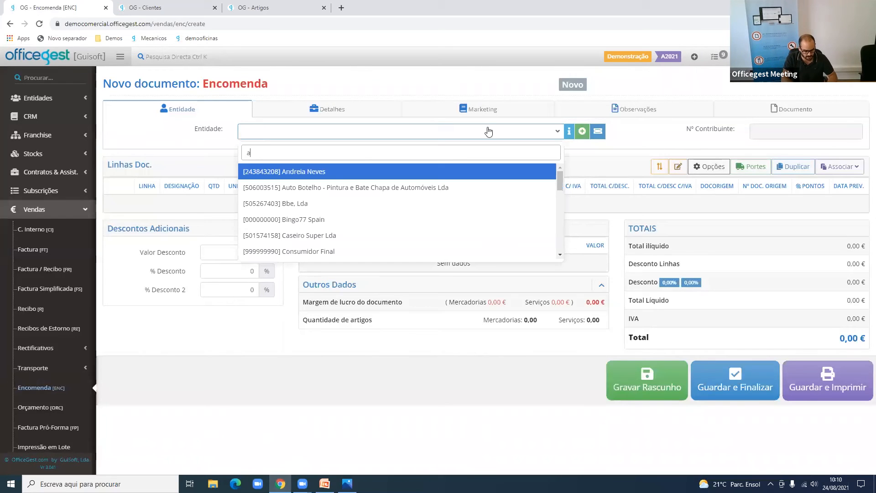
click(403, 176)
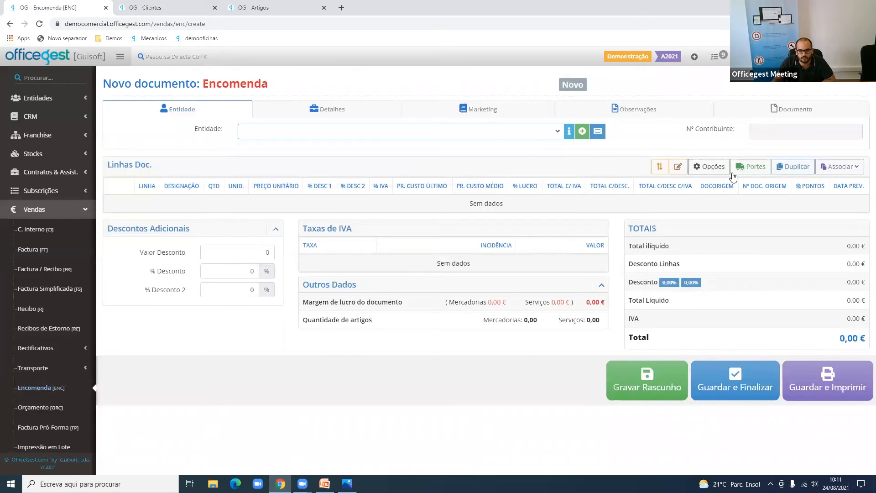
Associate the customer's quote dated 24/08/2021 with Copiar observações enabled and import all its lines into the order
click(840, 166)
click(840, 188)
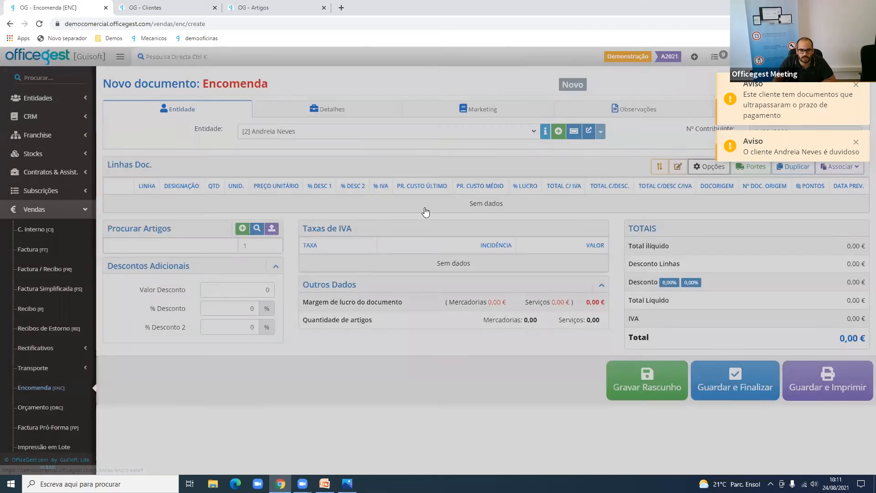
click(325, 182)
click(322, 201)
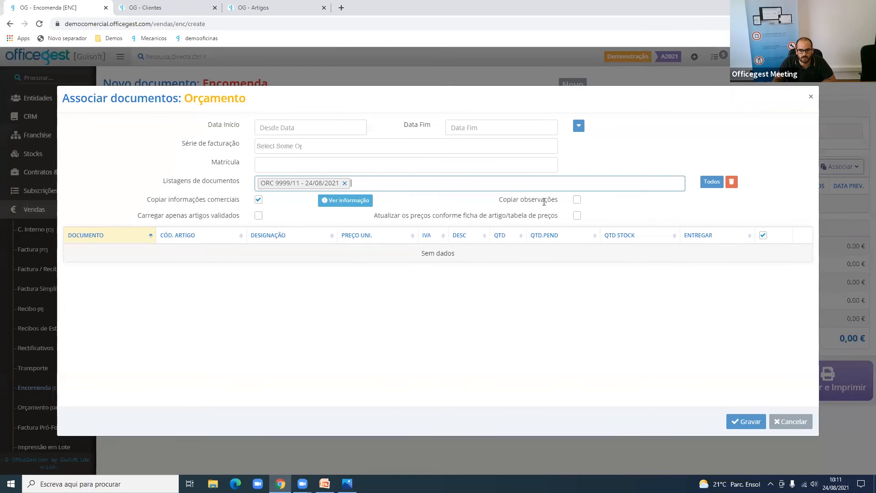
click(577, 199)
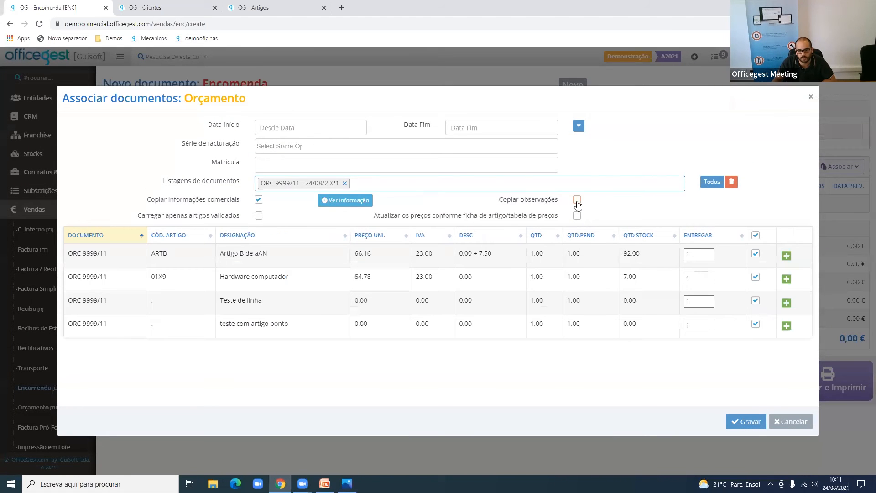
click(755, 426)
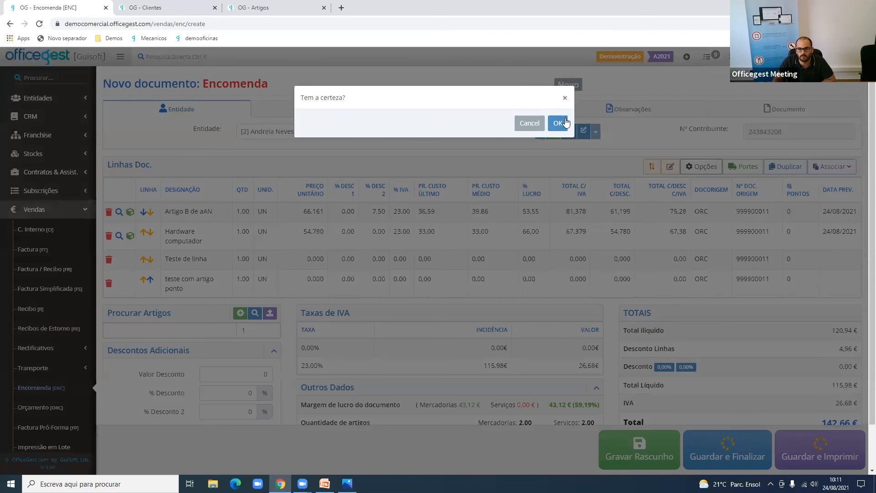
Confirm saving and finalizing the order, and open its printable PDF
click(565, 123)
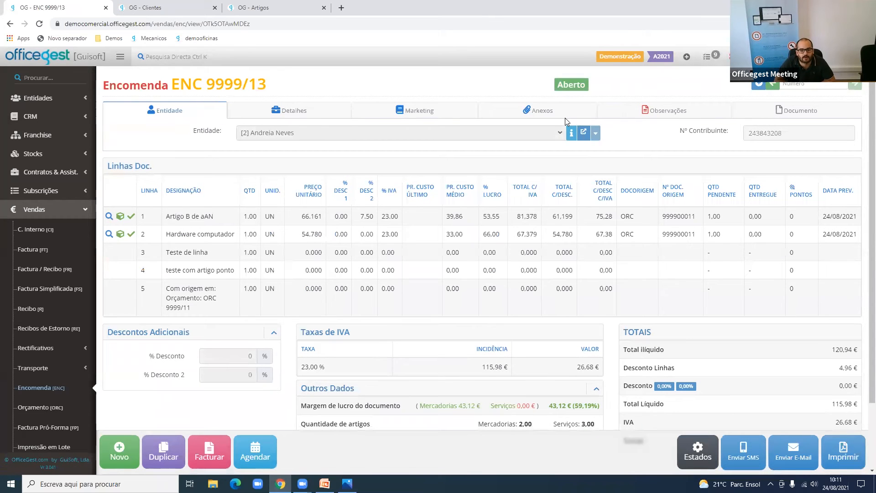
click(845, 443)
click(809, 395)
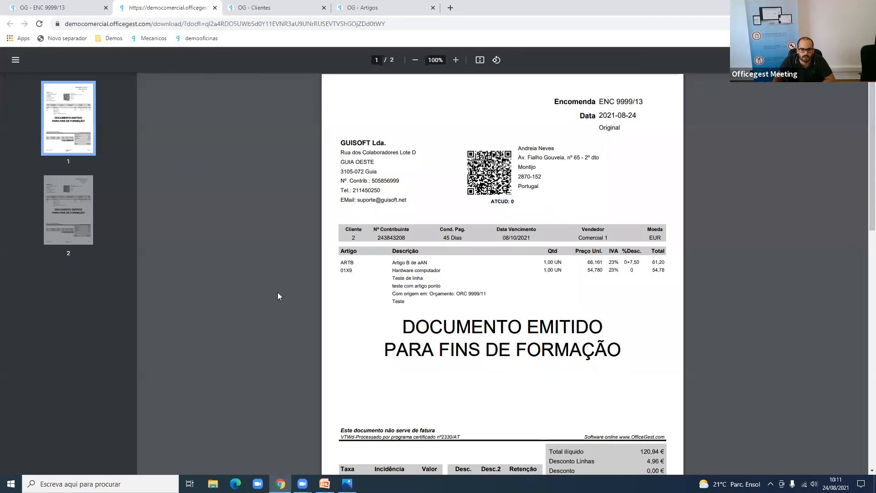
Examine the order PDF's text lines, the reference to the originating quote and the document totals
drag(399, 276, 424, 280)
triple_click(419, 286)
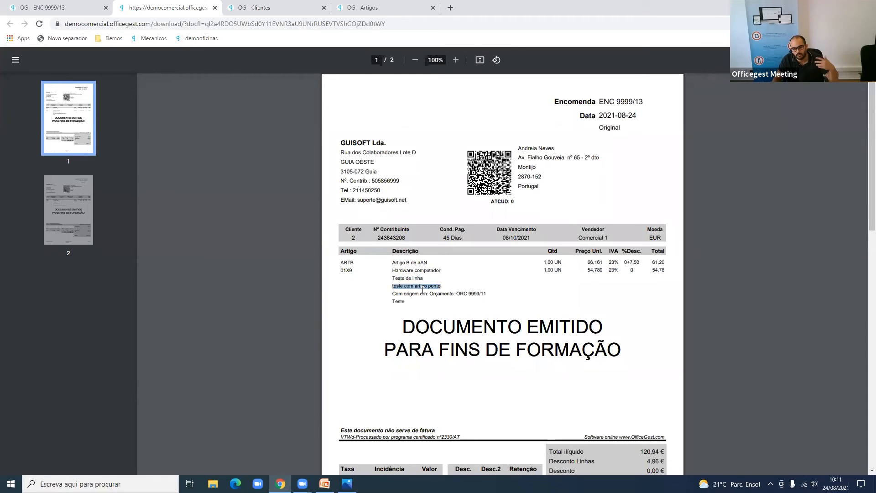
triple_click(422, 290)
triple_click(417, 295)
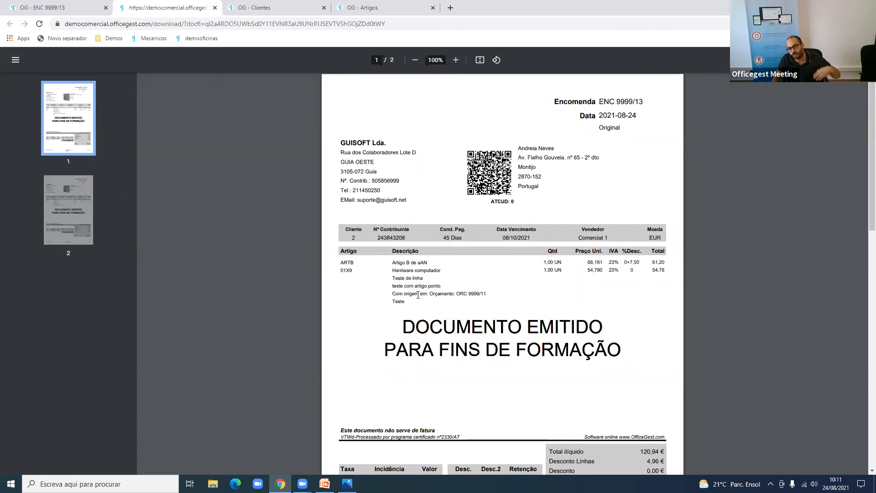
scroll(418, 294, down, 4)
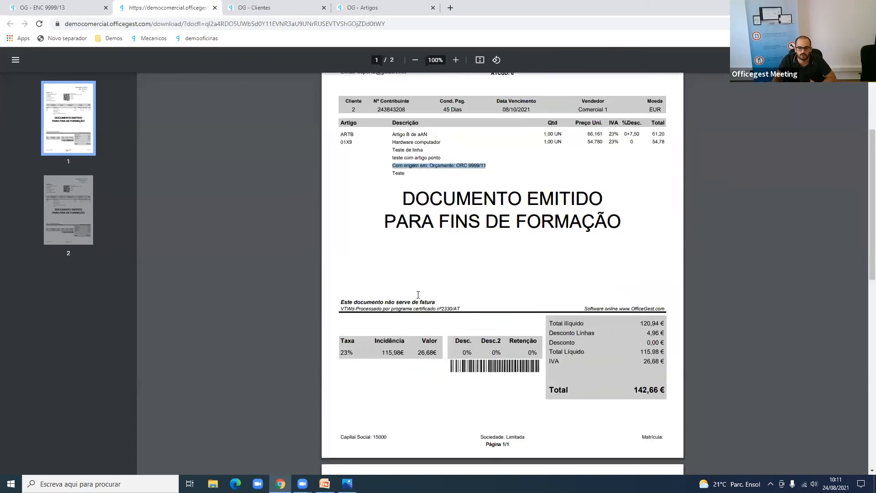
scroll(418, 295, up, 4)
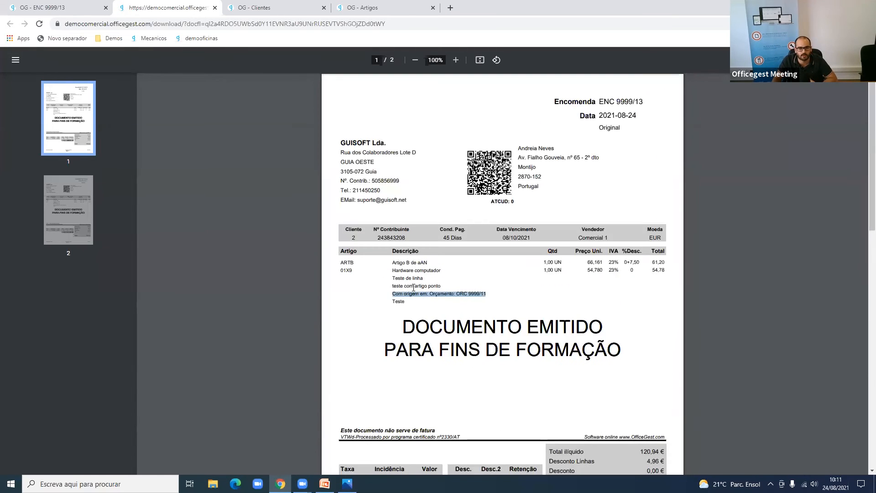
Close the order PDF, open the Artigo B record from the first order line and check its customer-order quantity per warehouse
middle_click(175, 4)
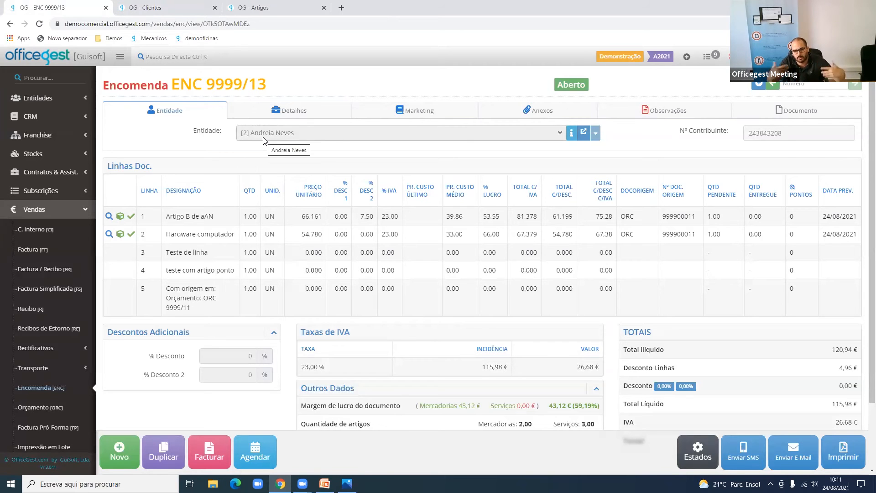
click(120, 216)
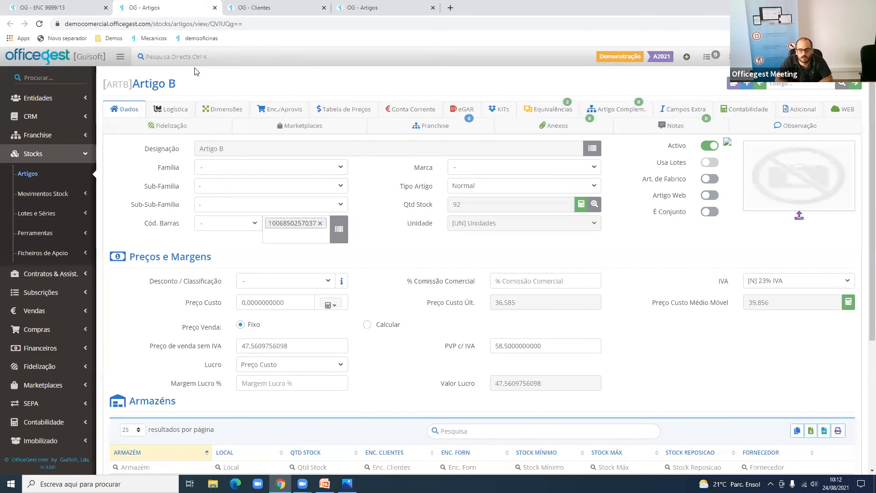
scroll(429, 303, down, 4)
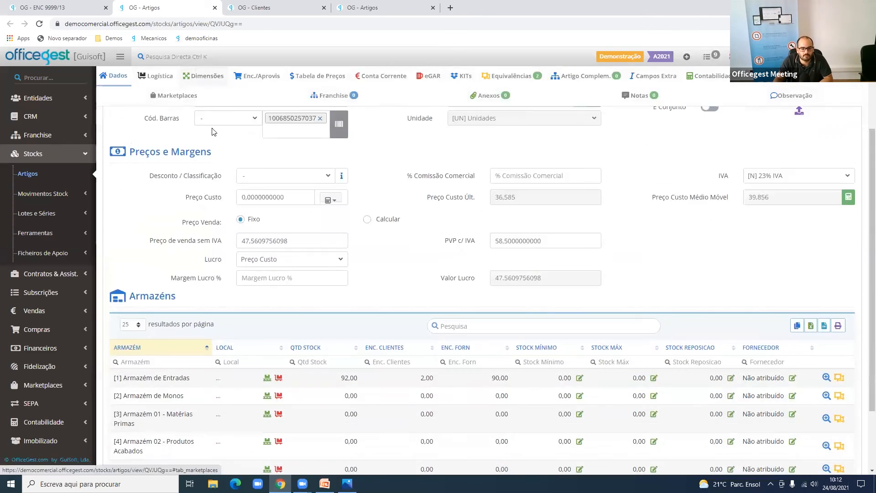
drag(420, 296, 439, 299)
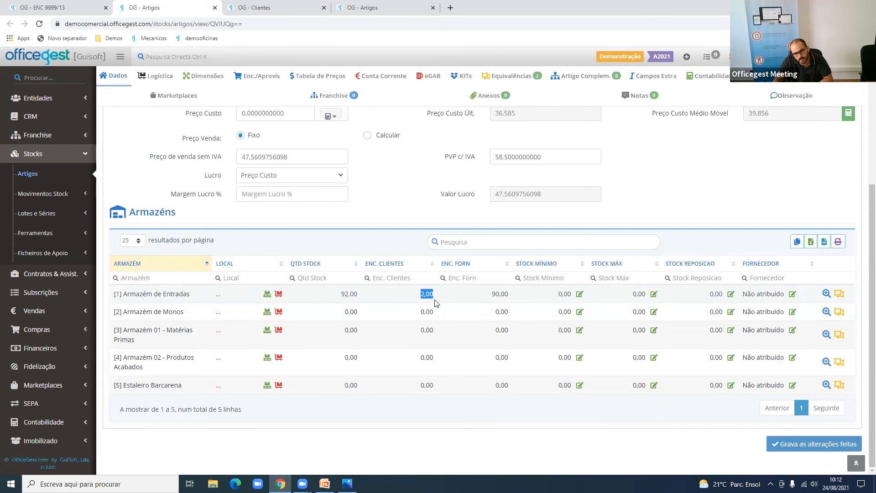
scroll(436, 303, up, 5)
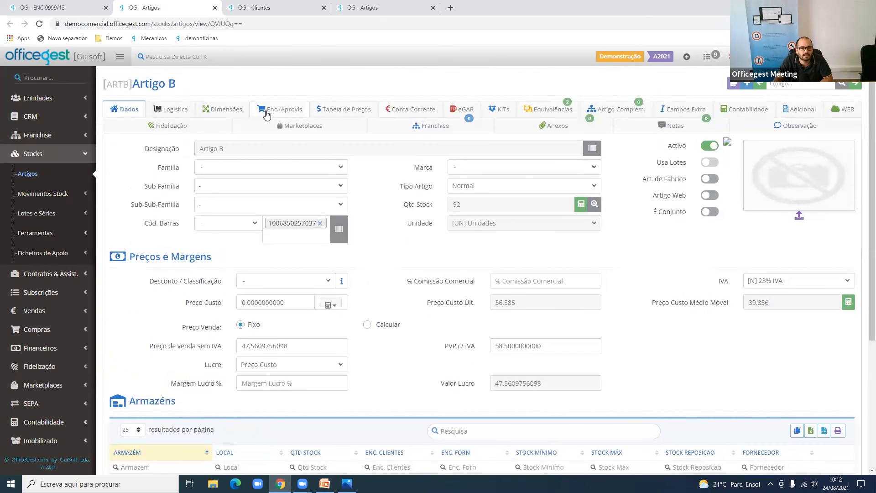
Examine the customer orders pending for Artigo B among the sales documents in its Enc./Aprovis details
click(267, 111)
scroll(309, 268, down, 5)
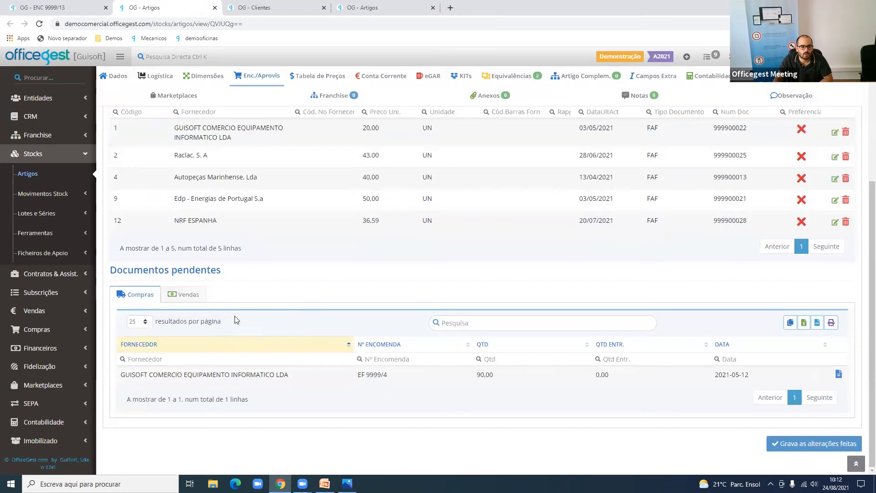
click(185, 296)
double_click(226, 374)
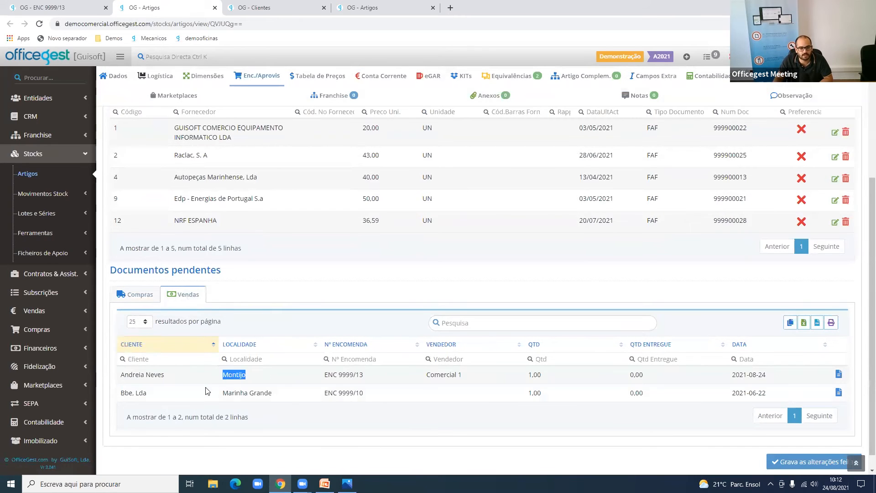
drag(212, 392, 320, 395)
click(240, 376)
drag(221, 391, 518, 391)
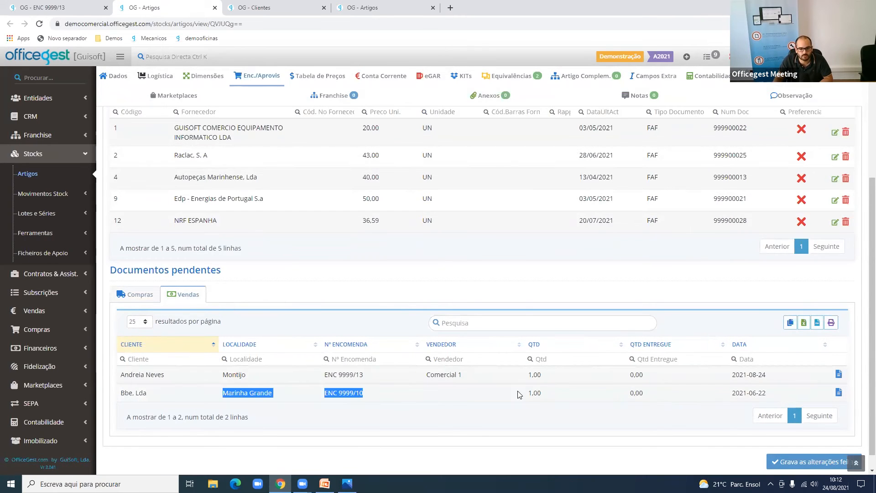
drag(774, 402, 143, 371)
scroll(142, 372, up, 5)
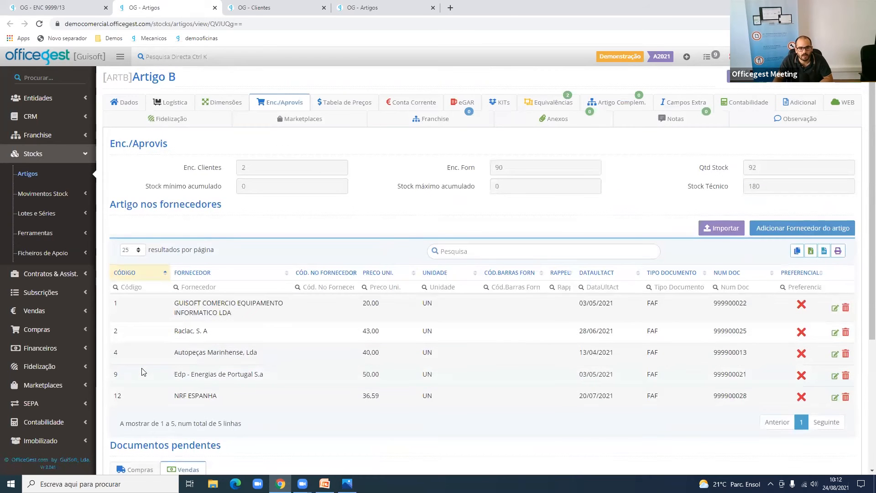
Compare Artigo B's Qtd Stock in its general data with its Stock Técnico in Enc./Aprovis
click(120, 111)
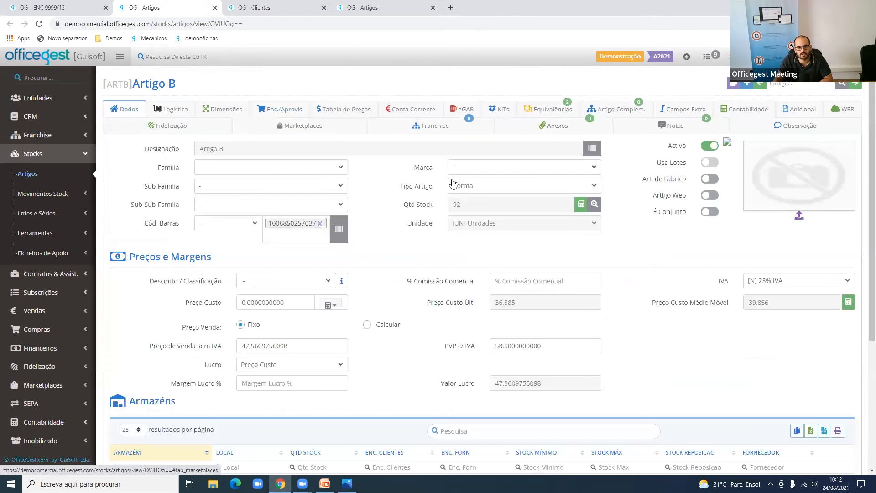
click(428, 205)
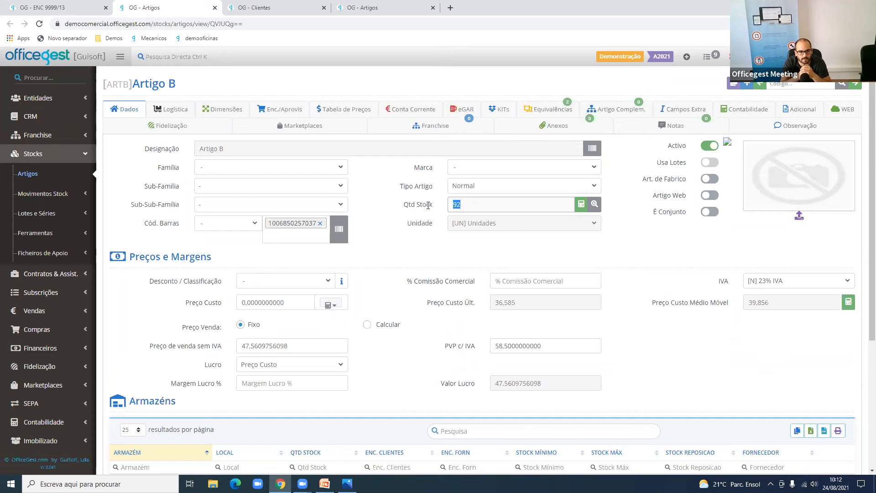
click(283, 112)
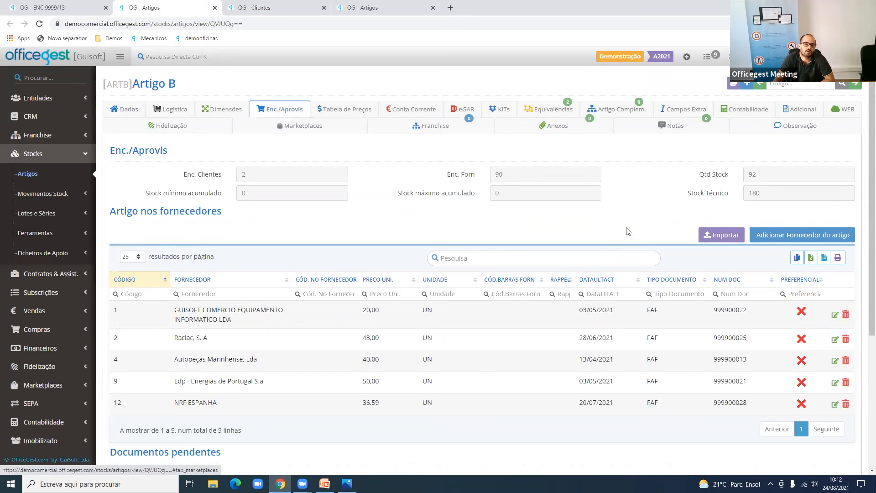
click(696, 192)
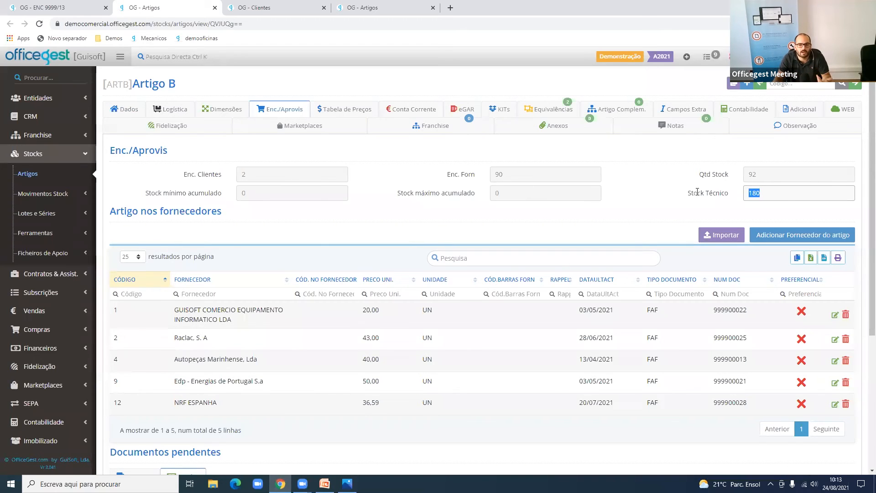
Check the quantity on Artigo B's pending purchase order against its Stock Técnico
scroll(697, 191, down, 4)
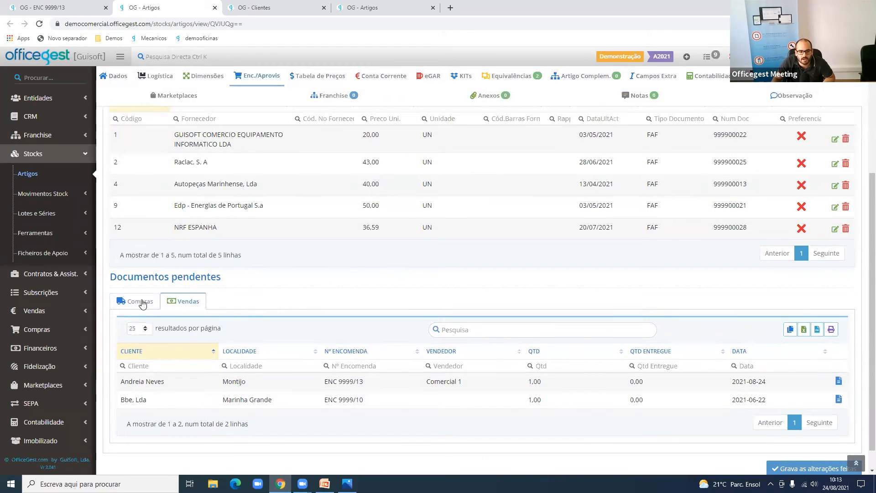
click(142, 304)
drag(520, 387, 449, 387)
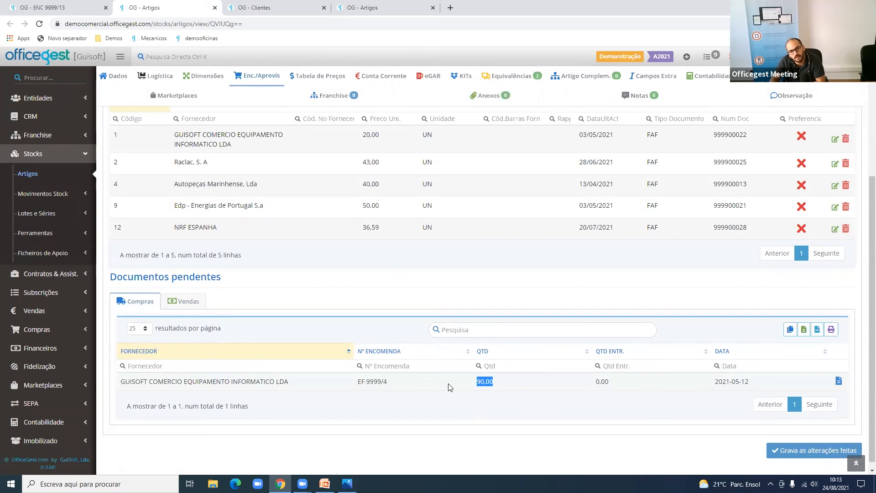
scroll(489, 379, up, 4)
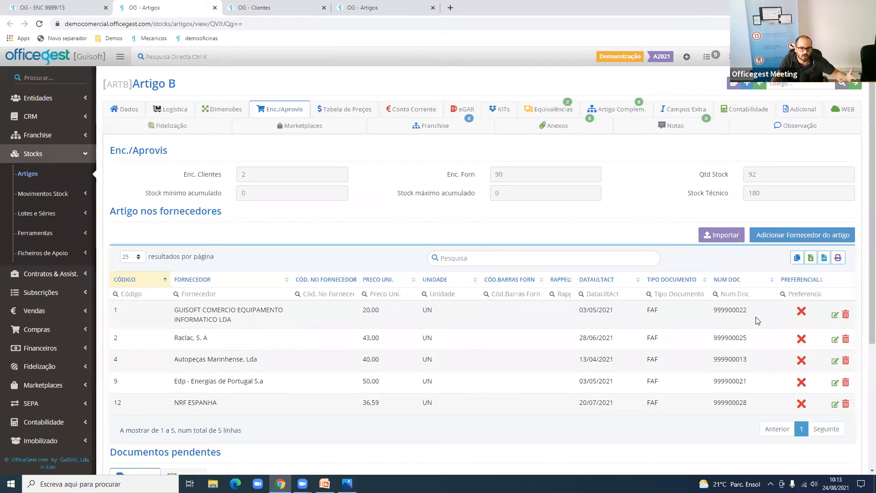
drag(763, 197, 718, 189)
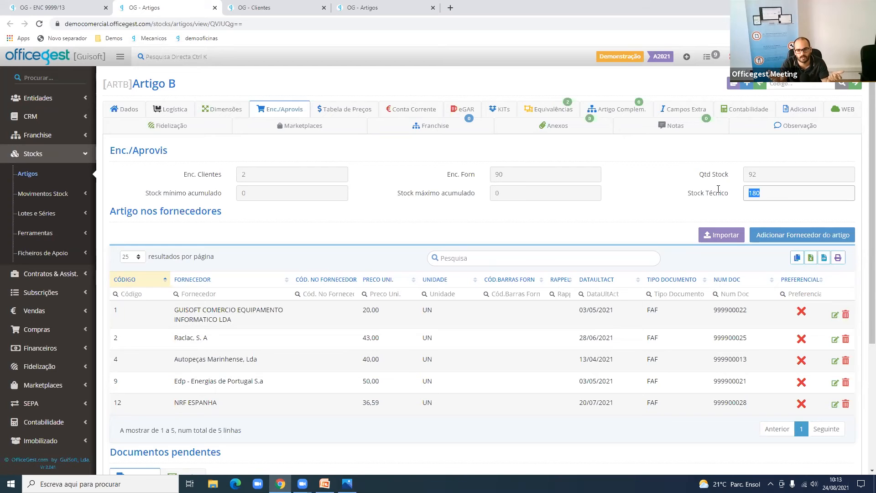
scroll(669, 178, down, 4)
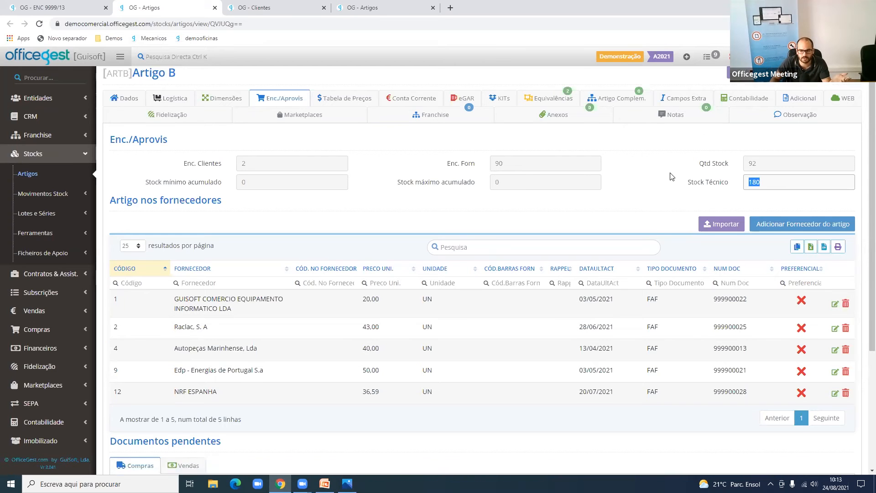
drag(516, 382, 441, 387)
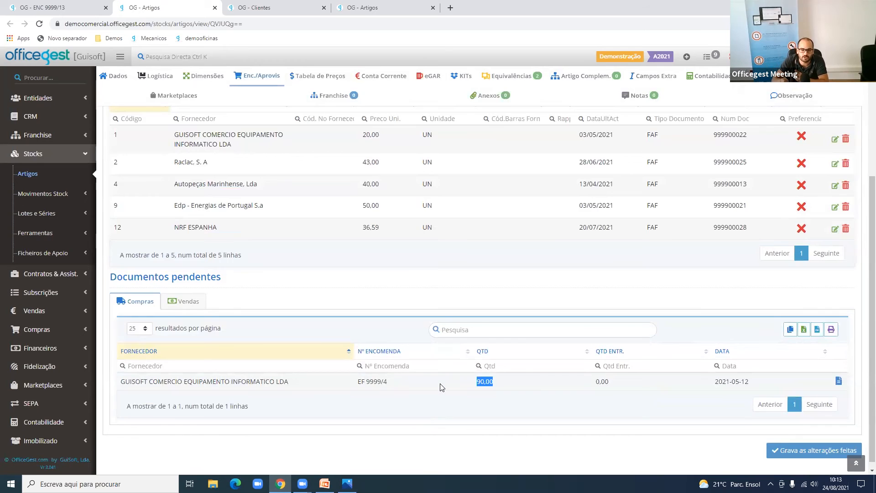
scroll(671, 293, up, 4)
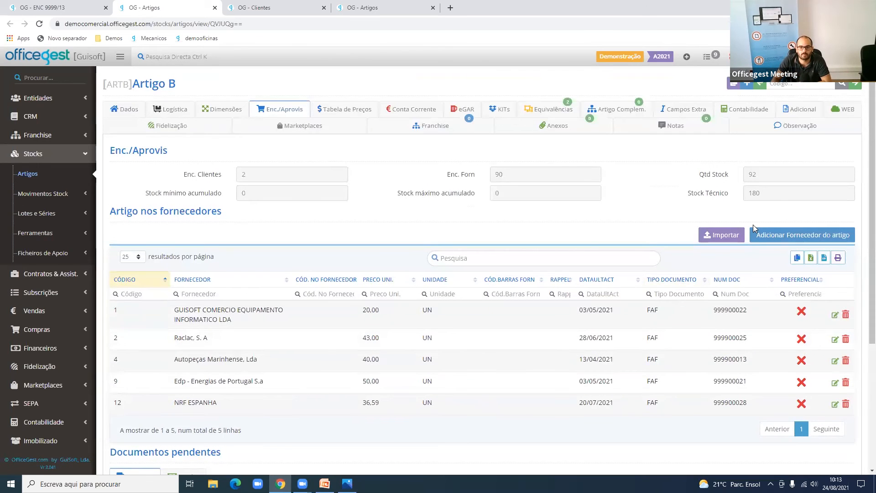
double_click(753, 193)
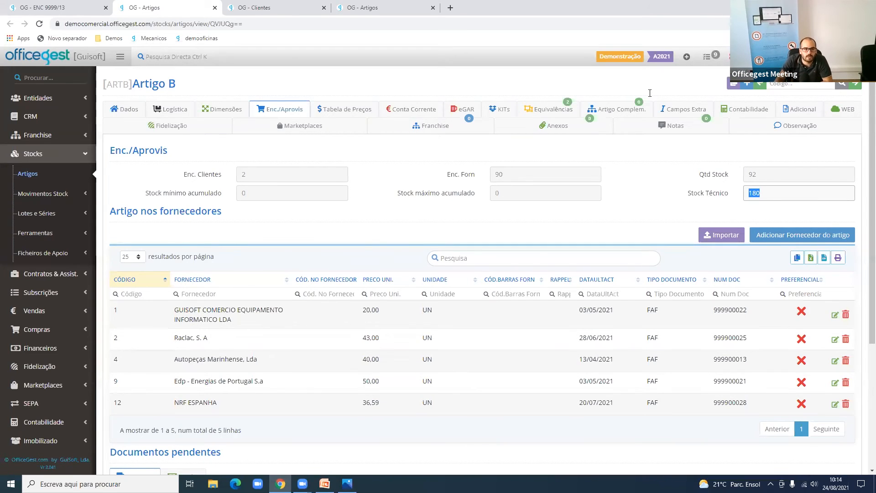
Return to the customer order and convert it into a Factura, confirming the conversion
click(89, 4)
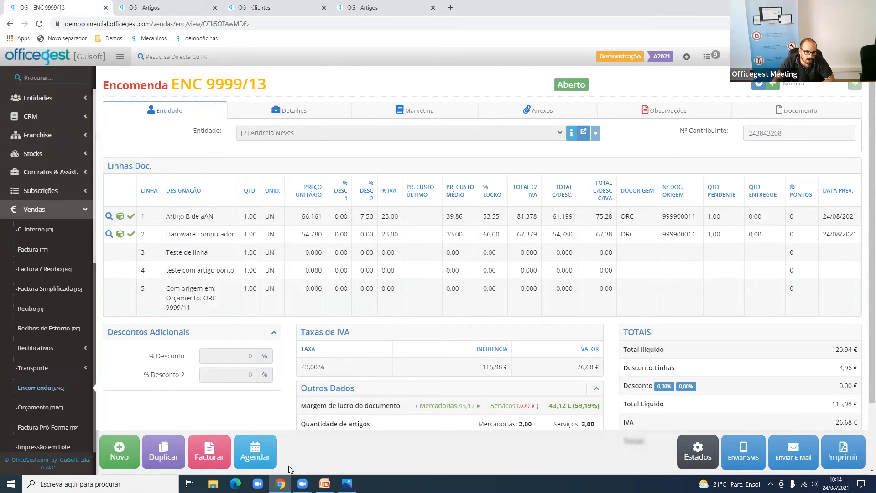
click(210, 454)
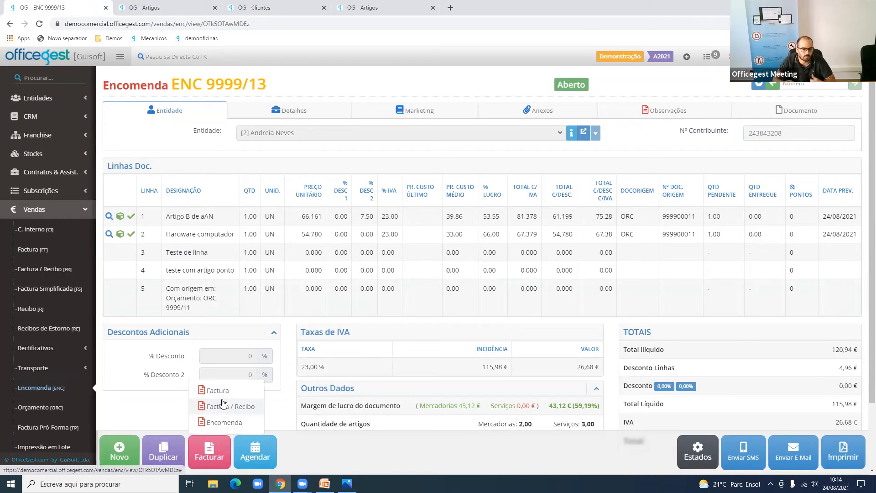
click(245, 391)
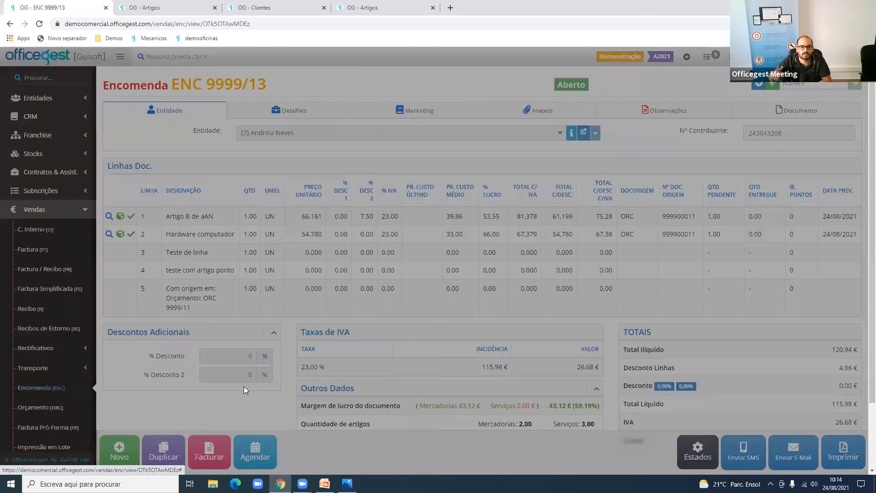
click(558, 123)
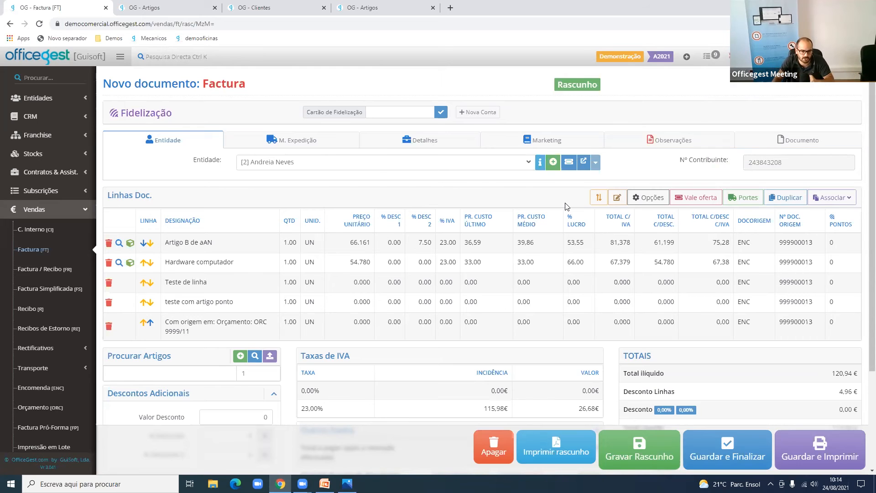
Review the draft invoice's totals, save and finalize it, and confirm the operation
scroll(568, 206, down, 3)
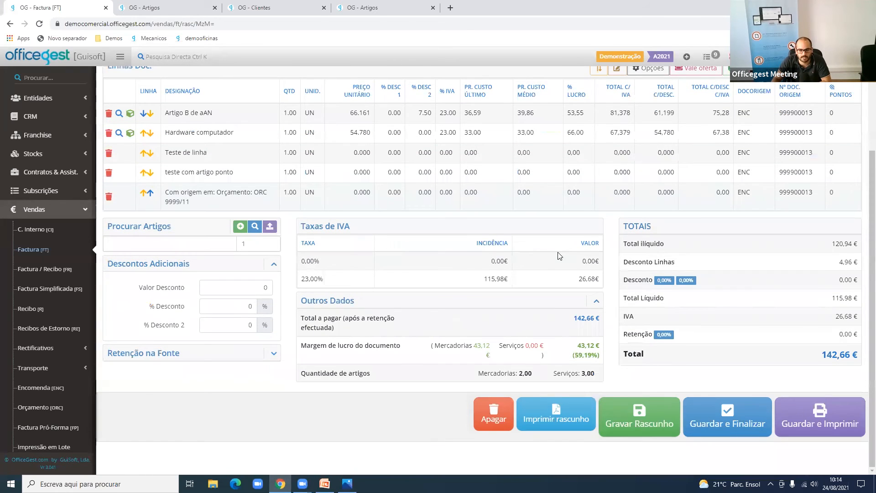
click(745, 416)
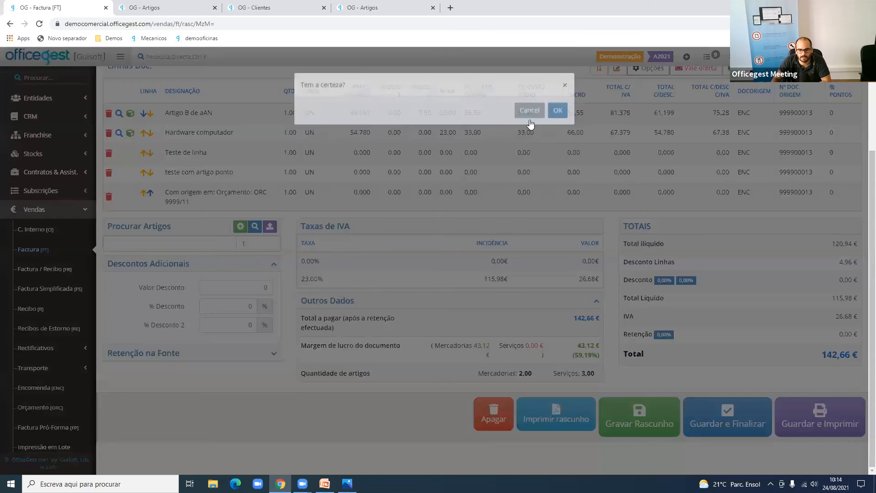
click(555, 130)
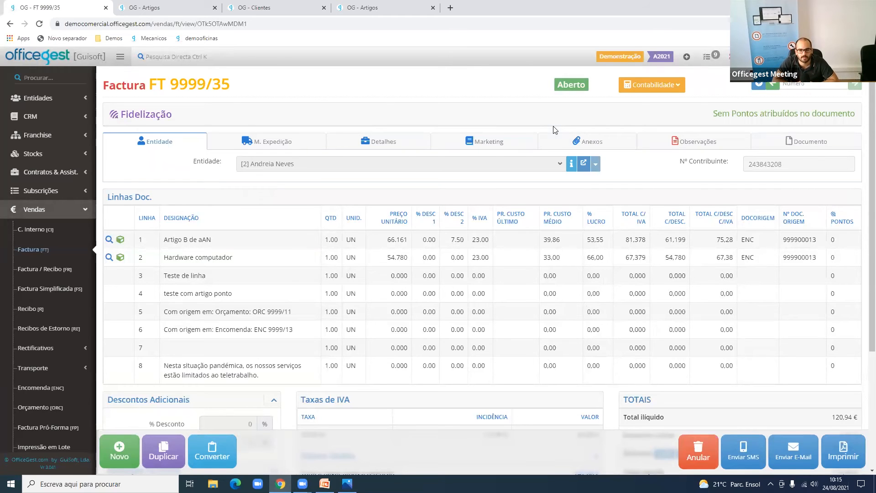
Expand the invoice's document flow to trace the previous documents back through the order to the originating quote
click(810, 144)
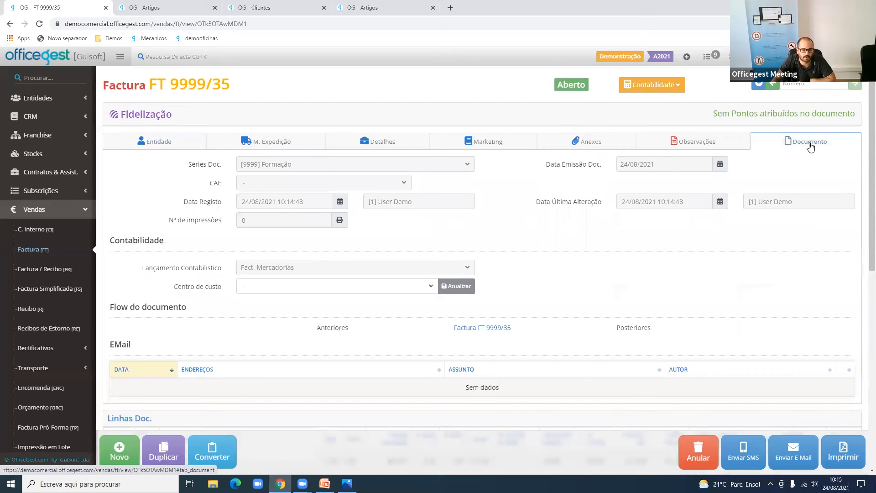
click(496, 330)
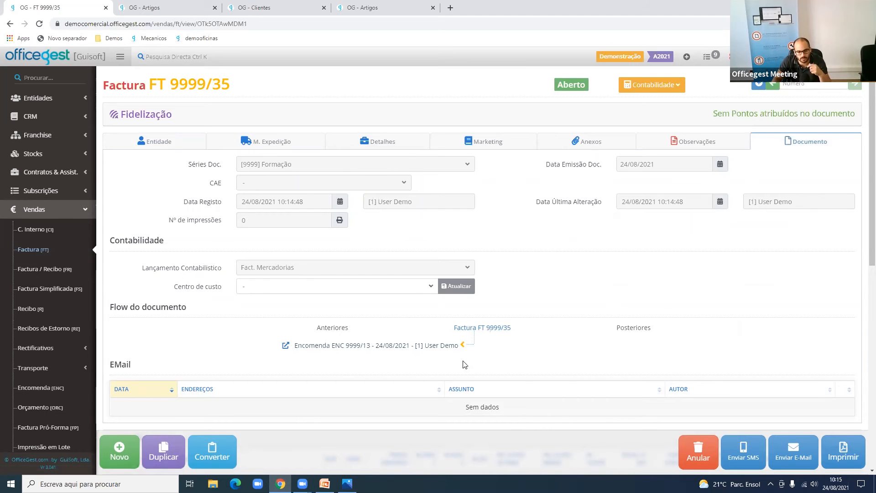
click(390, 345)
double_click(400, 362)
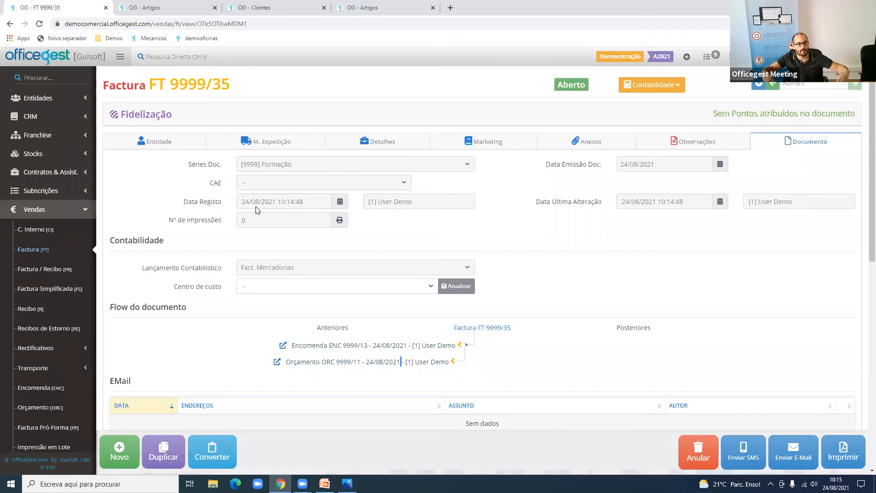
Return to the invoice's Entidade details, review its lines and totals, and show the document types available for conversion
click(174, 149)
scroll(173, 147, down, 4)
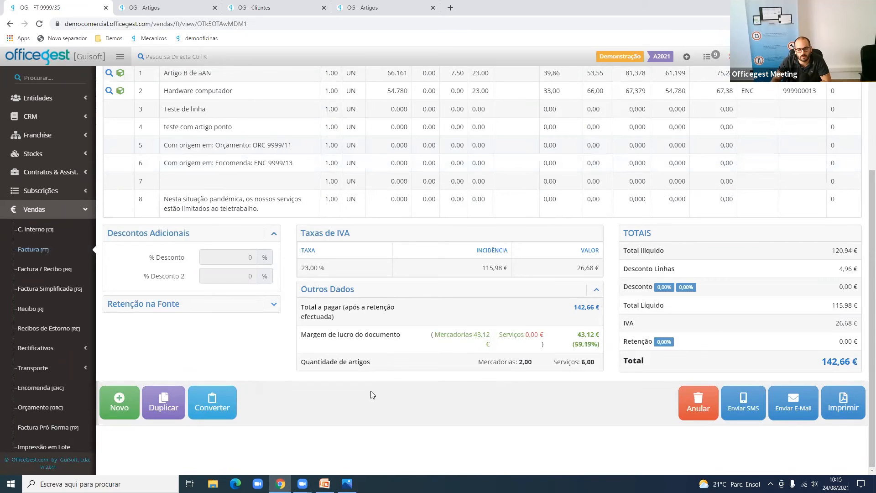
click(232, 402)
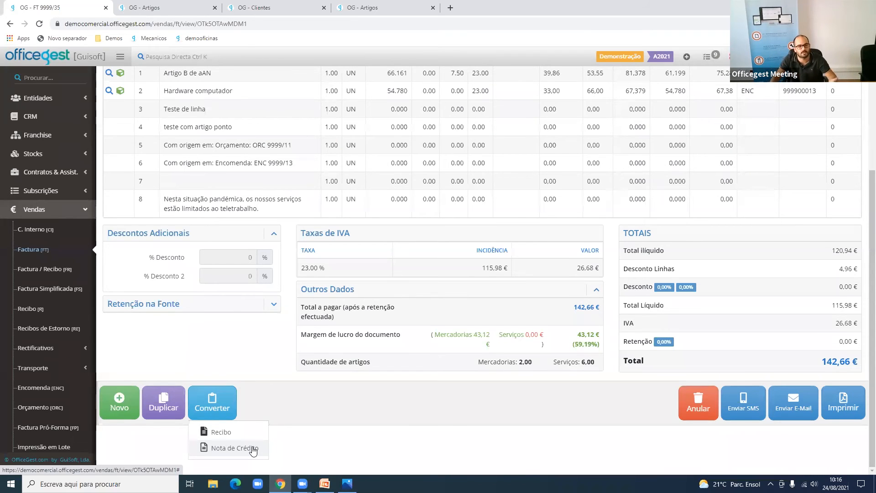
Close the leftover article and customer pages and open the Recibo page from Vendas in a new browser tab
click(215, 7)
middle_click(183, 6)
middle_click(183, 7)
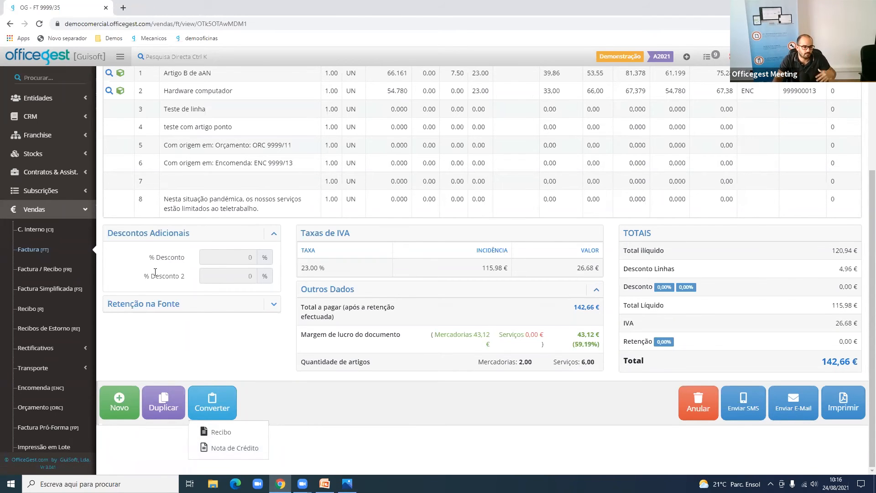
middle_click(80, 309)
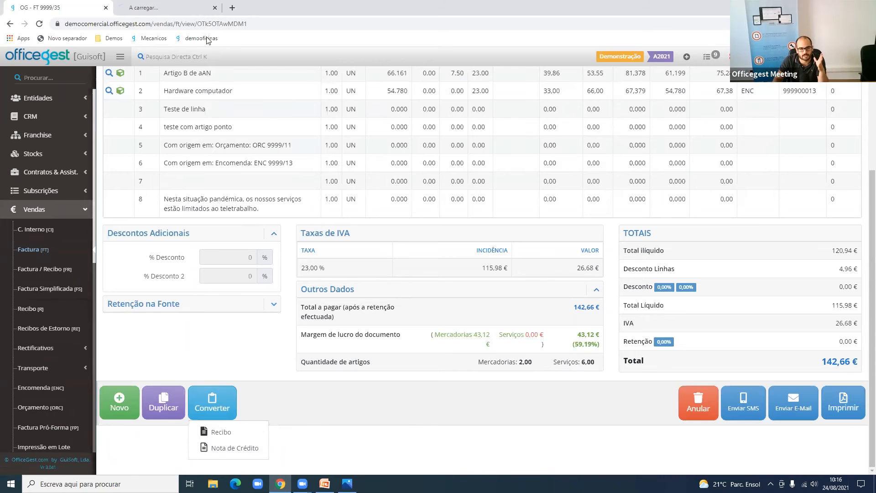
Create a new receipt from the Recibos list and choose the customer for it
click(192, 5)
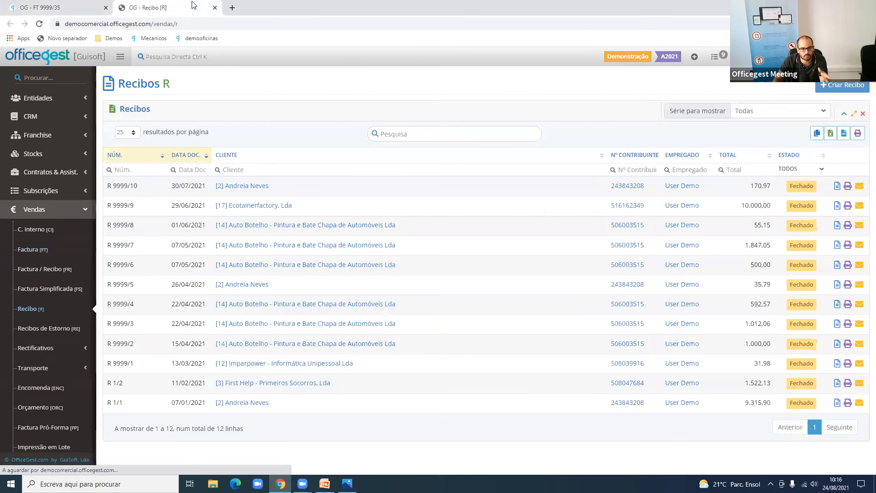
click(833, 87)
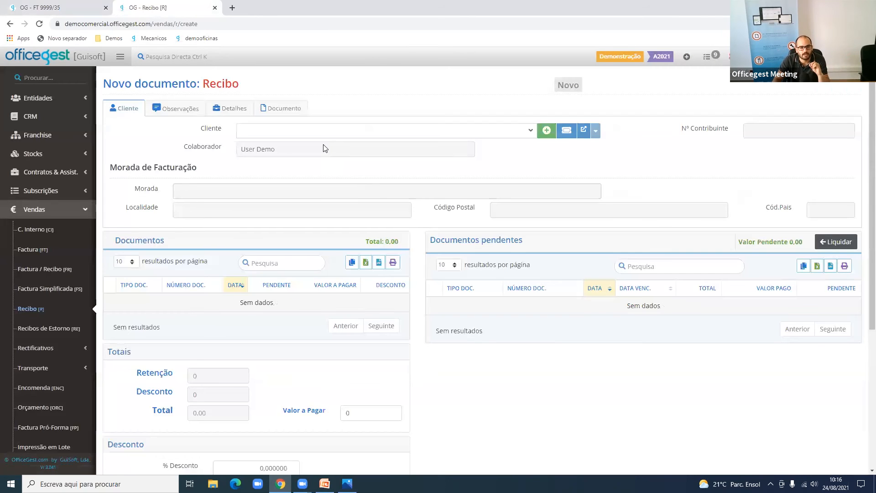
click(318, 136)
text(andre)
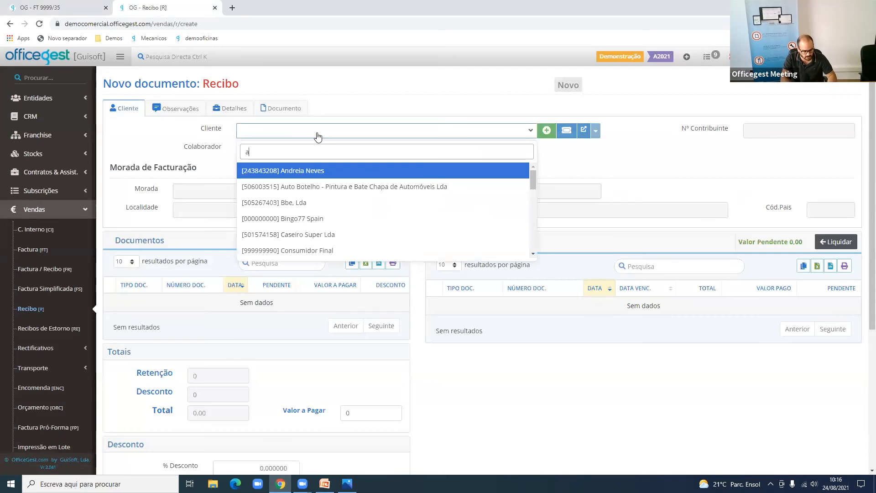
click(306, 169)
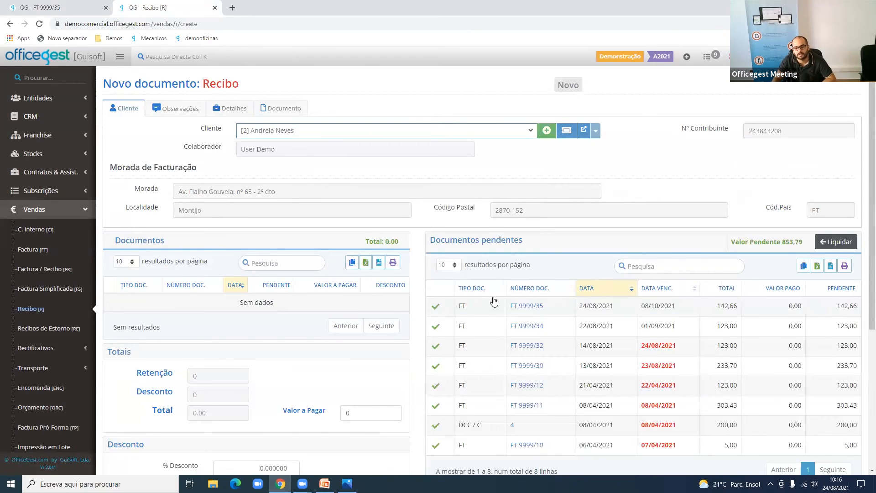
Add the newest pending invoice to the receipt, remove it again, and close the draft receipt page
scroll(486, 313, down, 1)
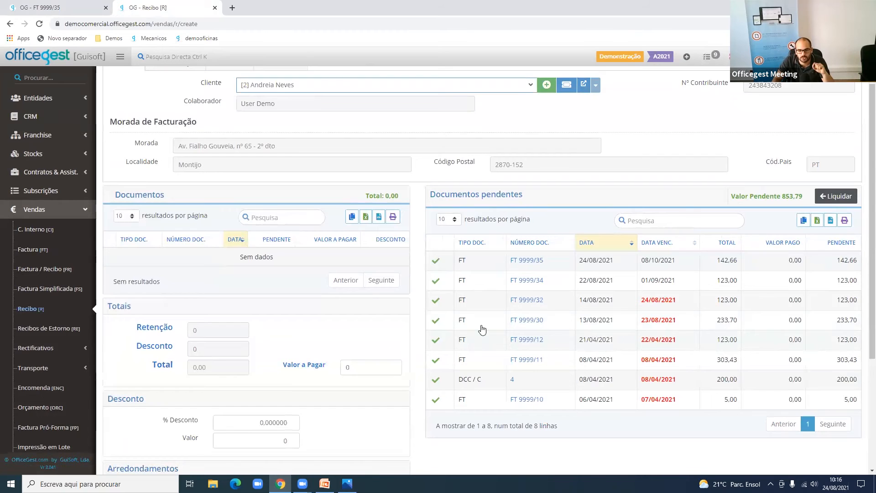
click(439, 261)
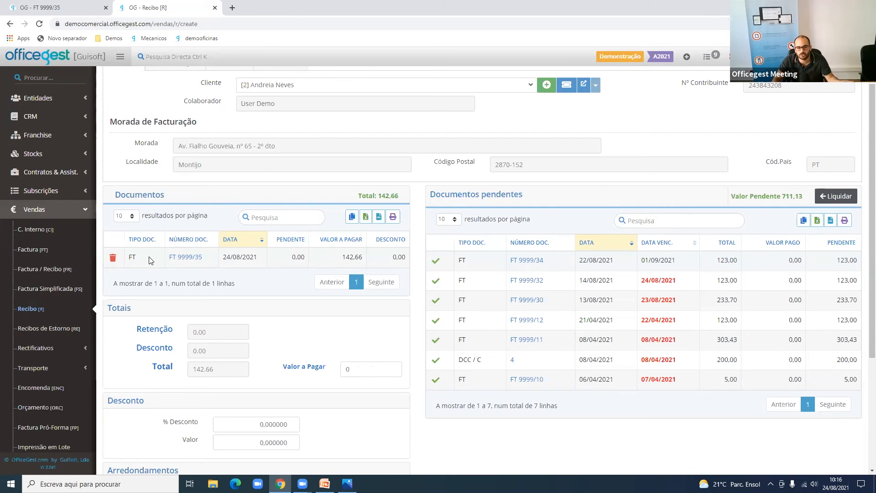
click(113, 258)
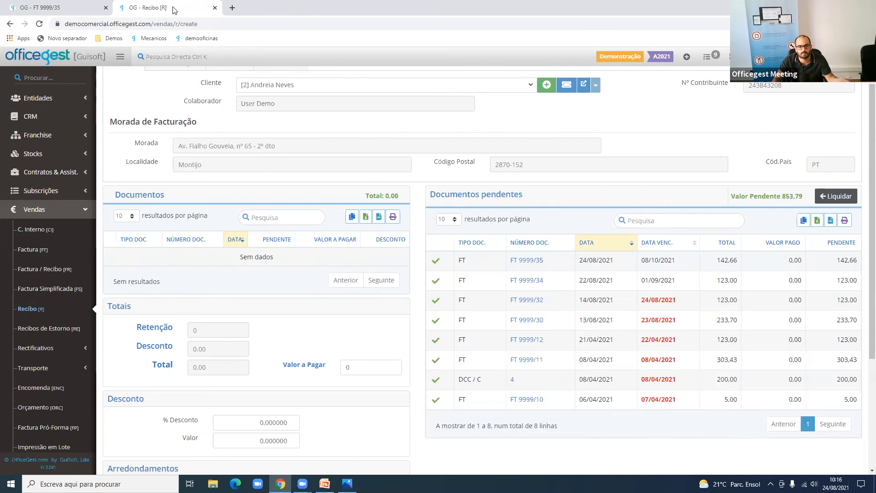
middle_click(173, 9)
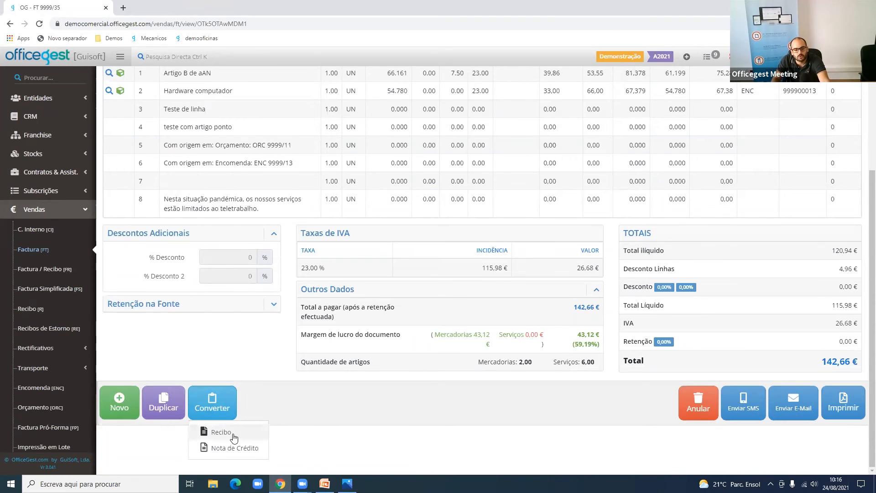
Convert the finalized invoice into a Recibo and review the draft down to its discount and rounding sections
click(233, 435)
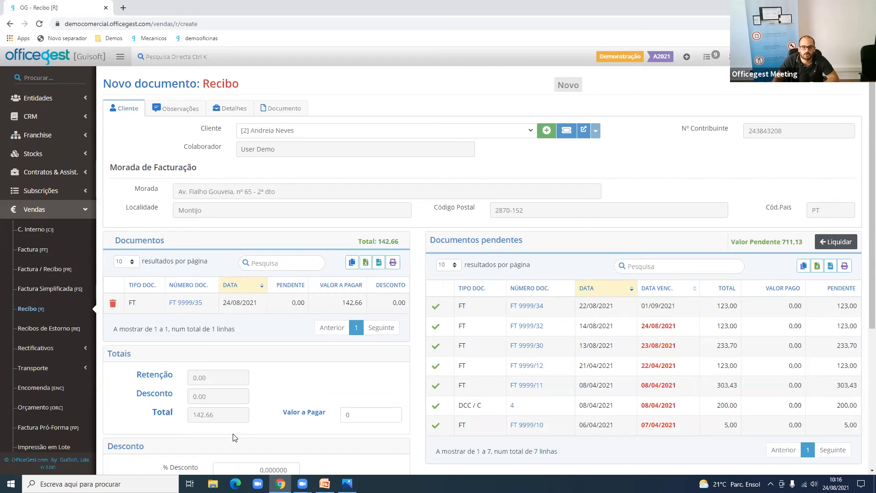
scroll(235, 435, down, 3)
scroll(821, 439, down, 2)
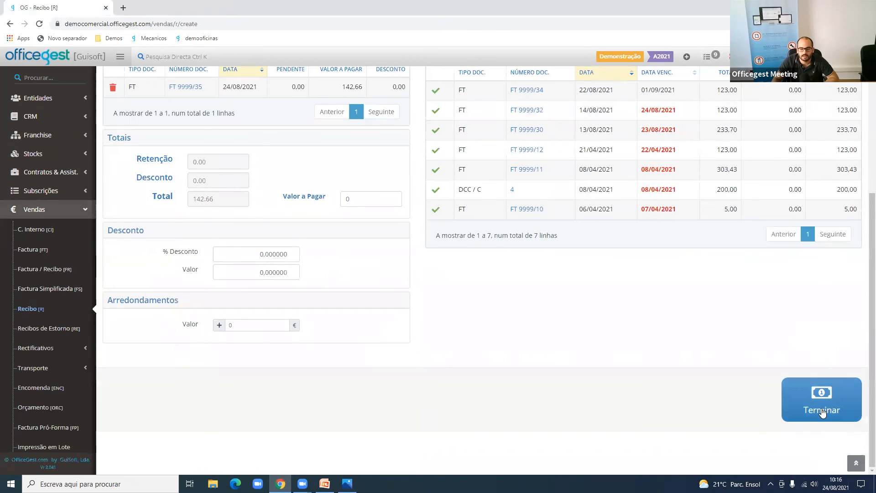
scroll(802, 404, up, 5)
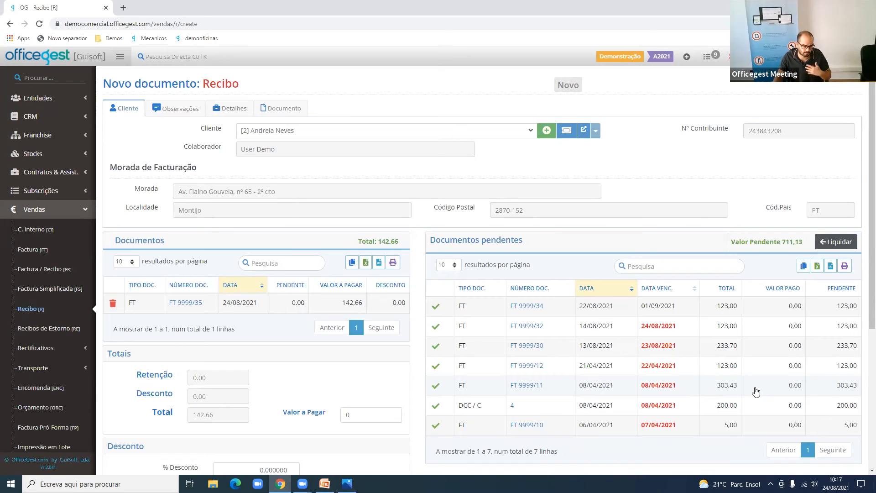
Remove the prefilled invoice from the receipt, and try adding the pending invoice dated 21/04/2021 before removing it as well
click(113, 304)
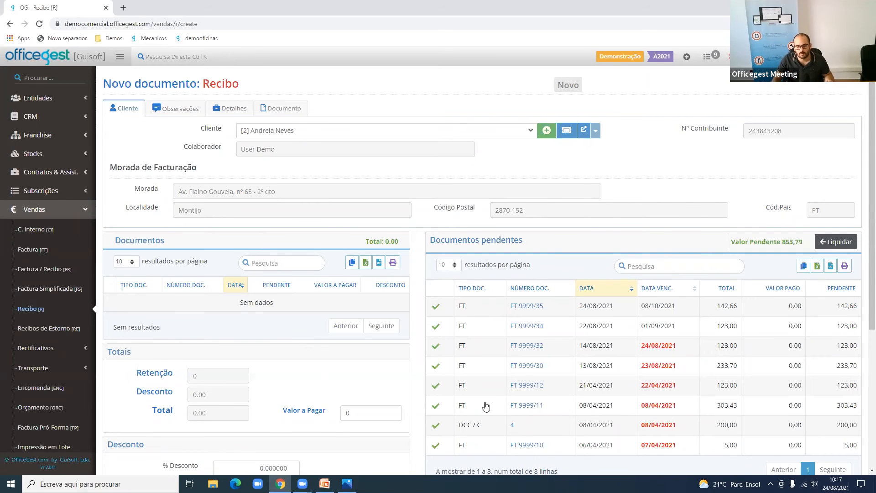
scroll(488, 411, down, 1)
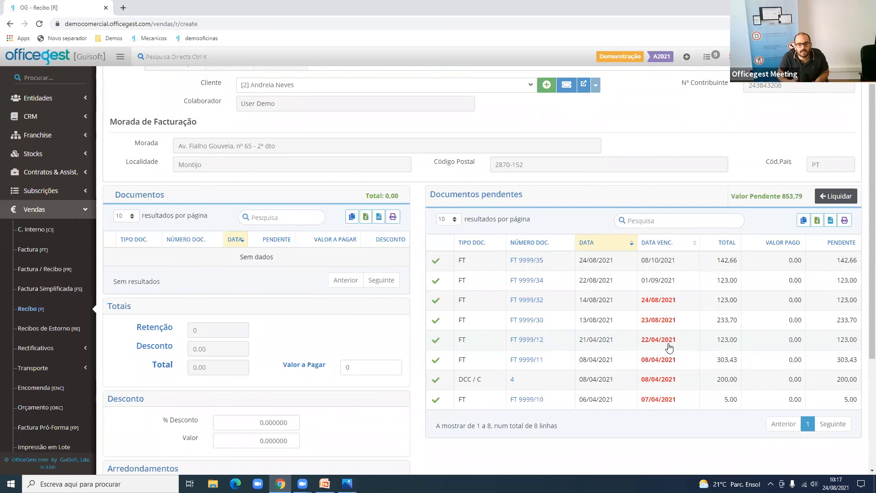
click(436, 361)
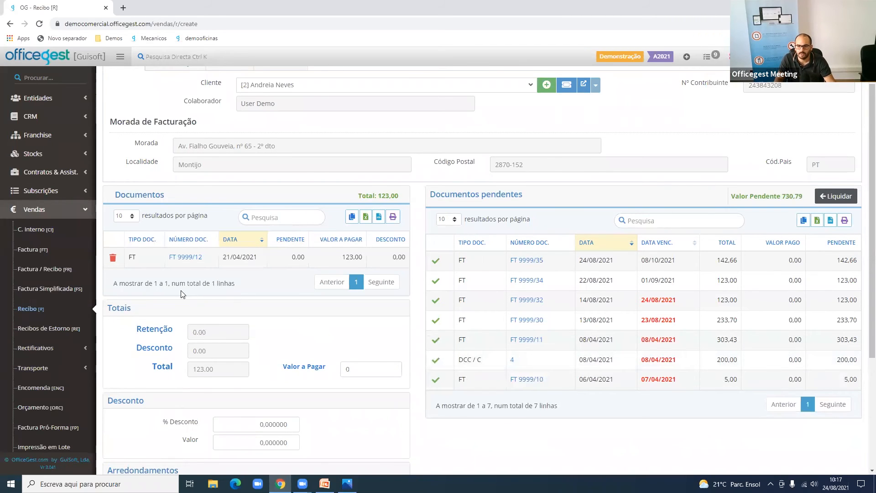
click(114, 258)
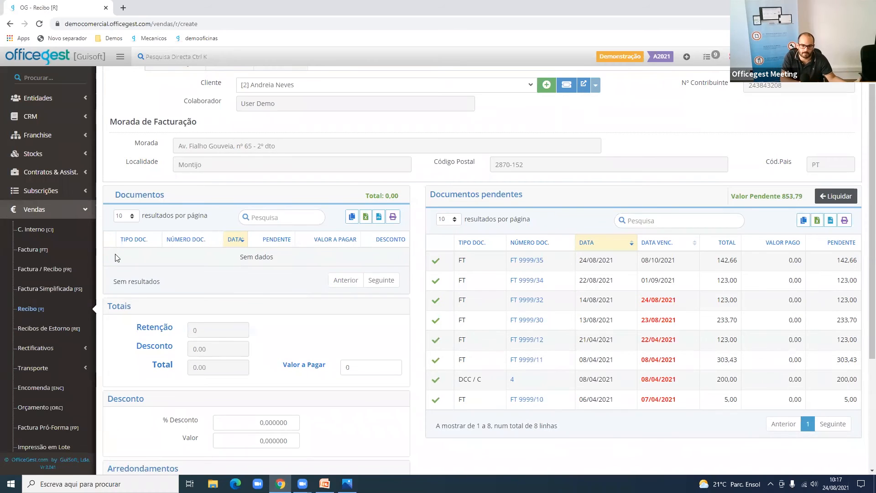
Filter the pending documents by 2021-04 and settle all the listed documents at once
click(674, 224)
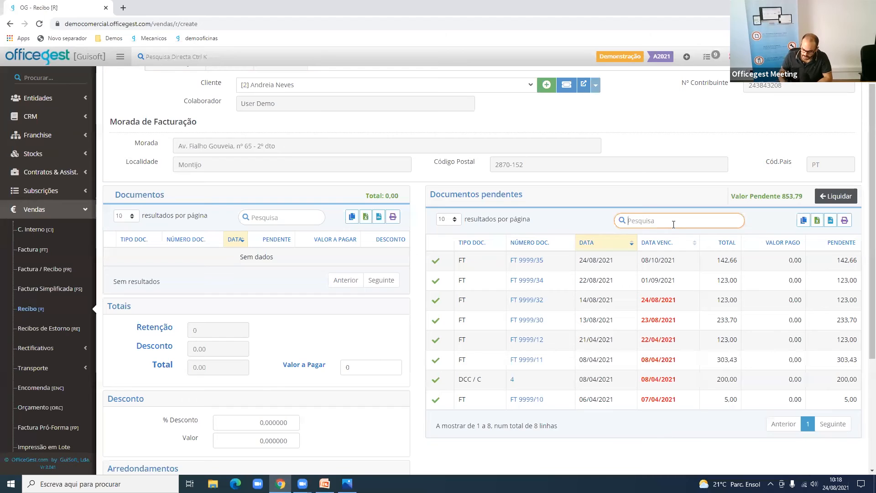
text(221)
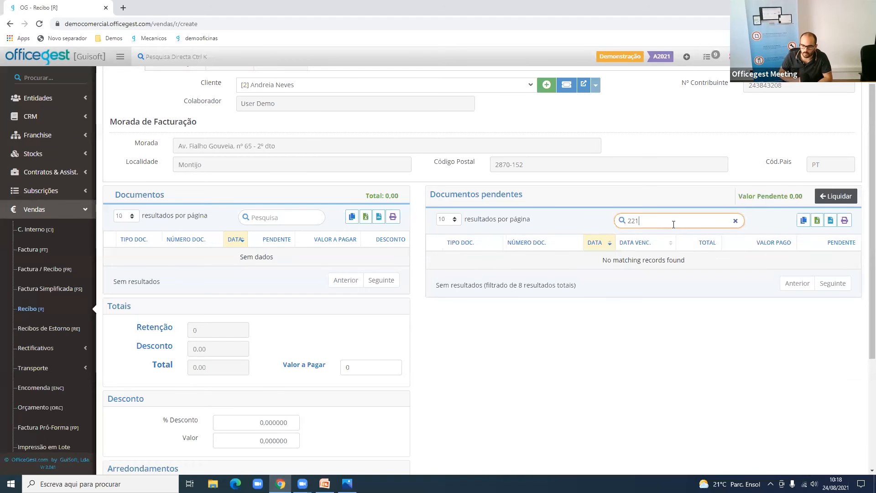
key(BackSpace)
key(BackSpace)
text(021-)
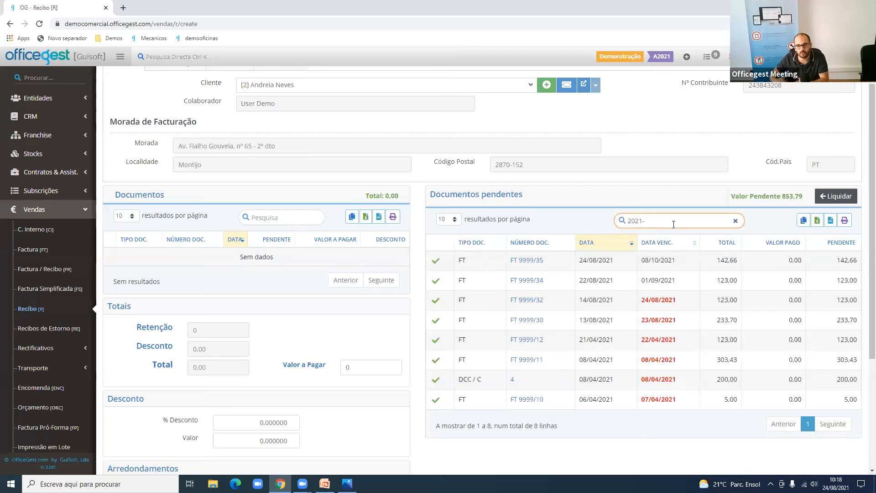
text(04)
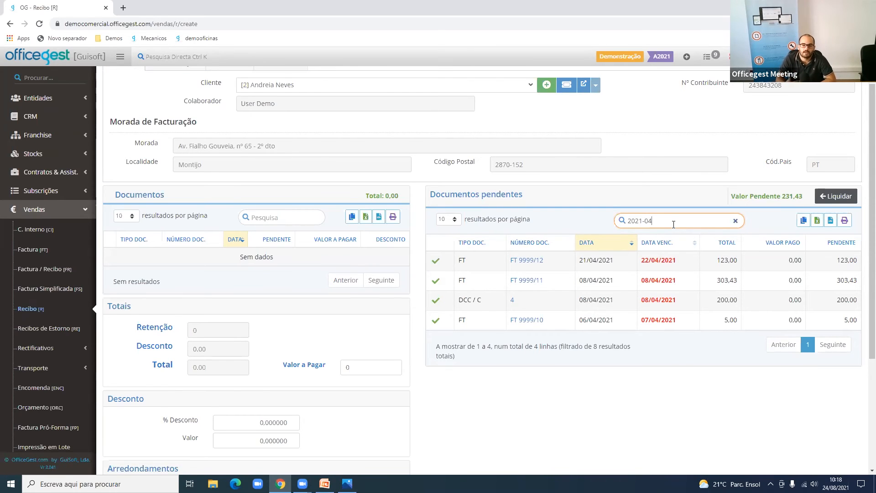
click(847, 199)
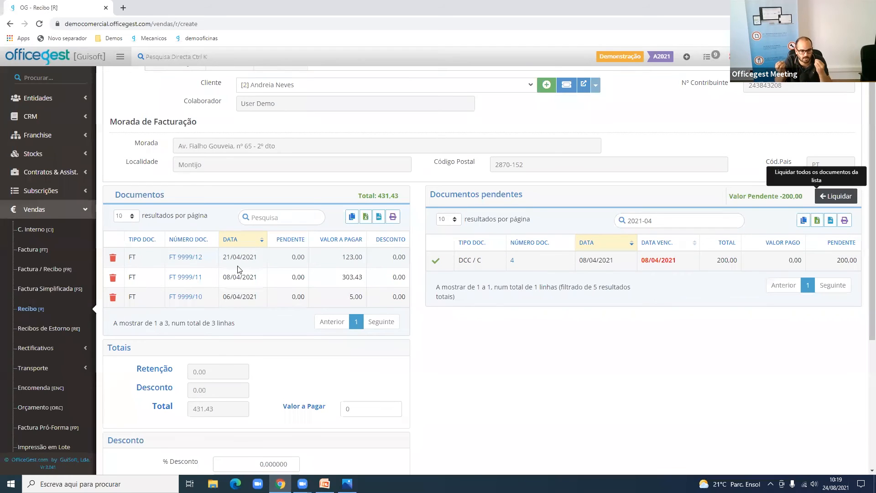
Remove all the April invoices from the receipt and clear the pending documents filter
click(120, 260)
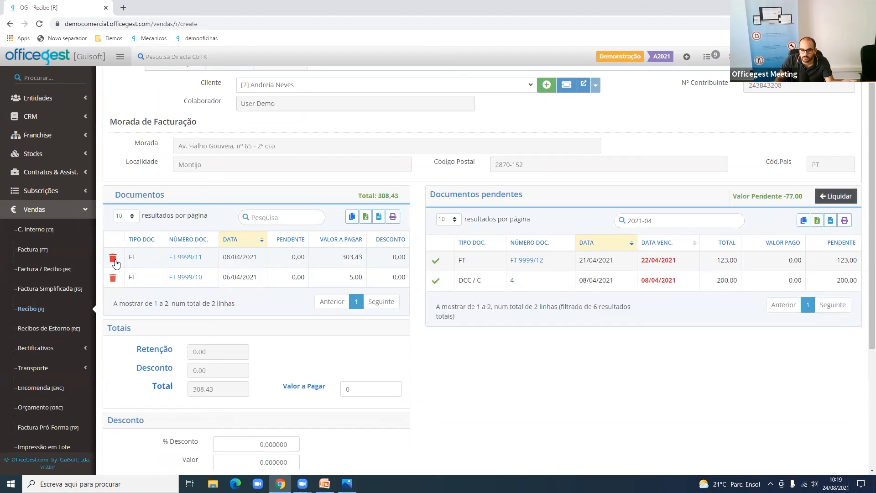
click(115, 261)
click(114, 260)
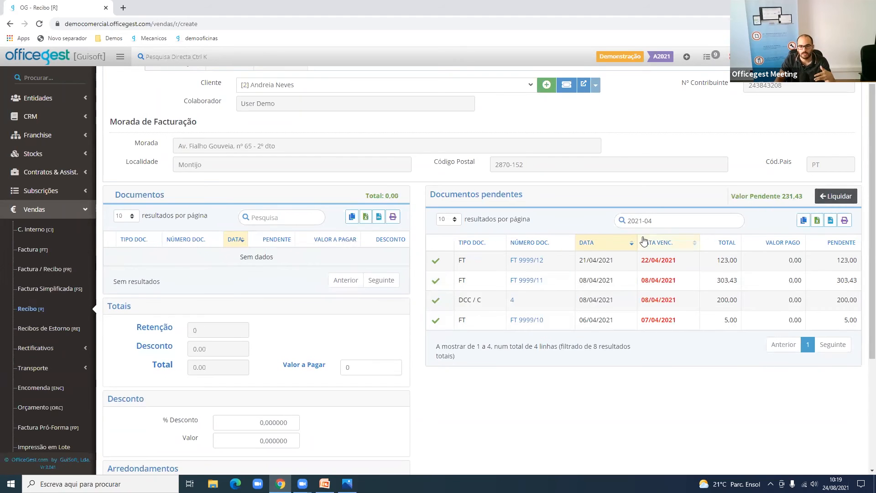
triple_click(643, 220)
key(BackSpace)
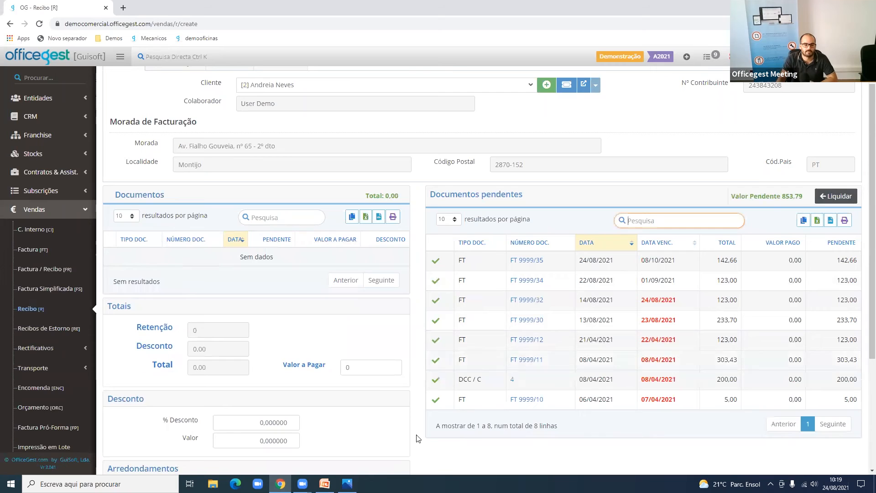
Set Valor a Pagar to 450 and allocate it to the pending invoices from the newest down until the amount is used up
click(311, 365)
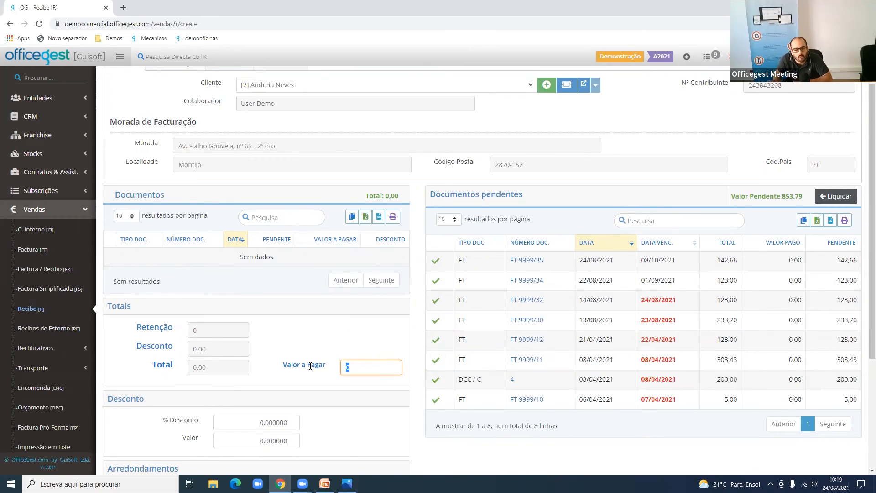
text(450)
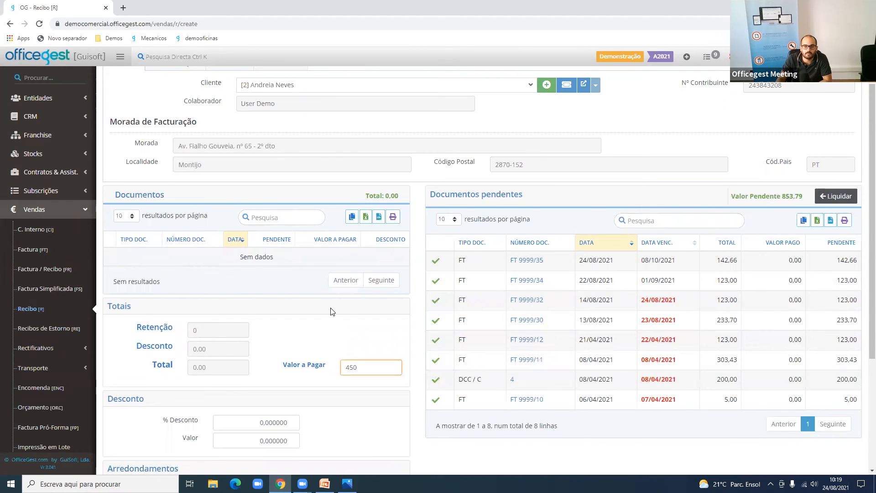
click(433, 263)
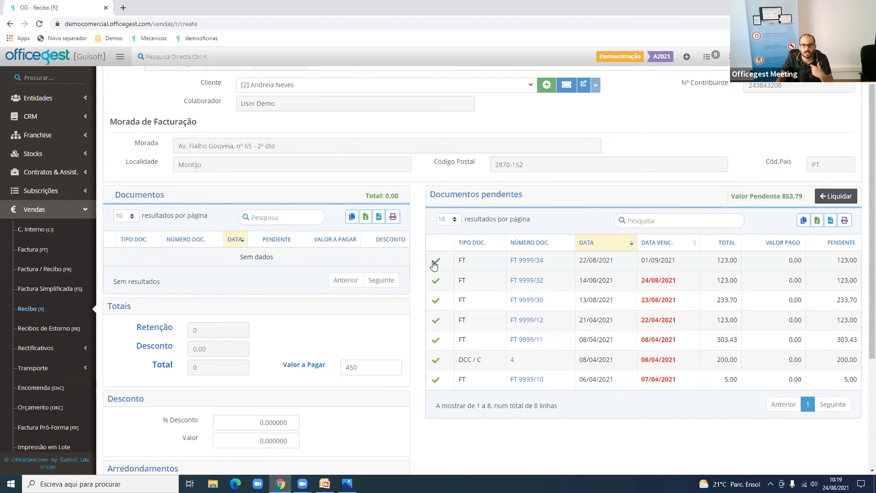
click(434, 263)
click(434, 263)
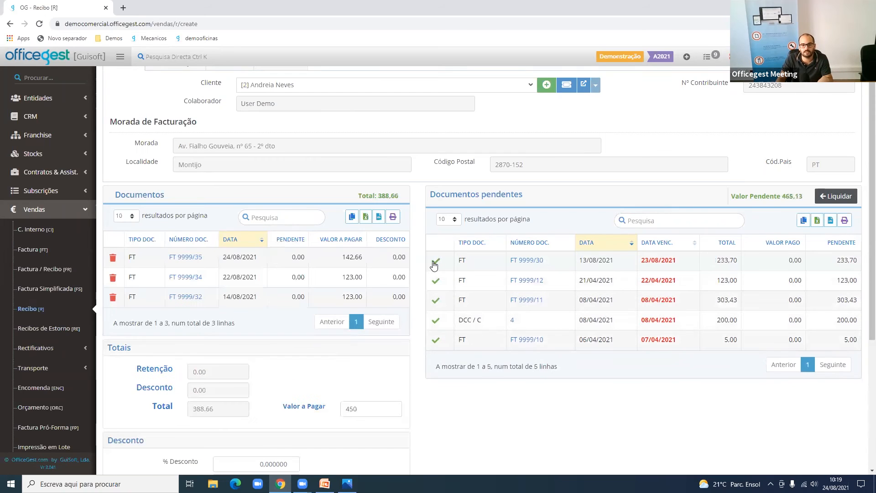
click(434, 263)
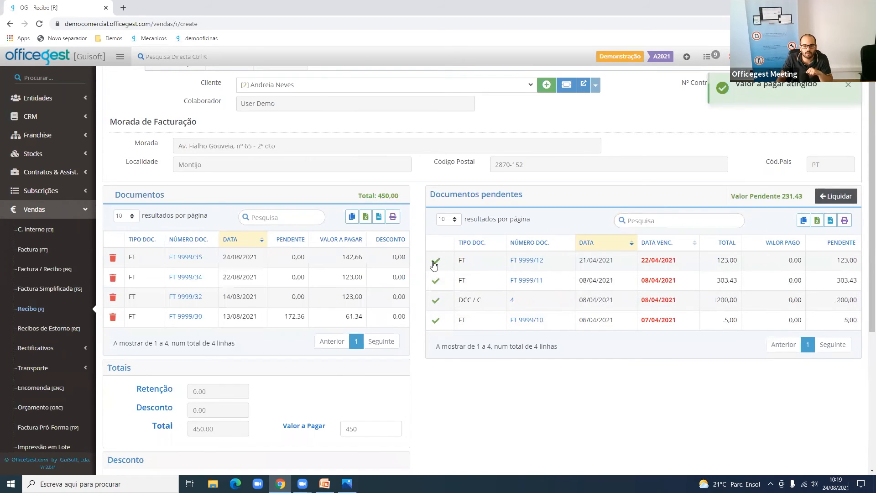
click(434, 263)
click(433, 263)
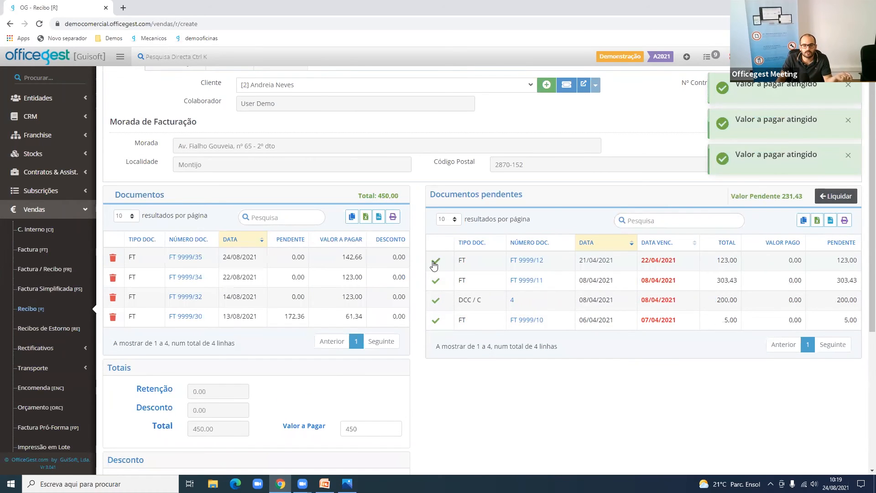
click(434, 264)
click(434, 263)
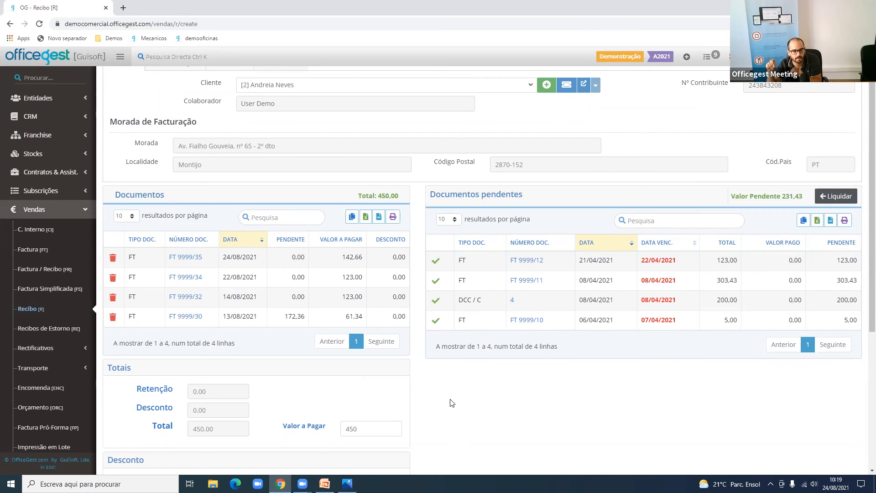
Show the editable amount to pay on the 13/08/2021 invoice, and open the receipt's % Desconto value for editing
click(363, 319)
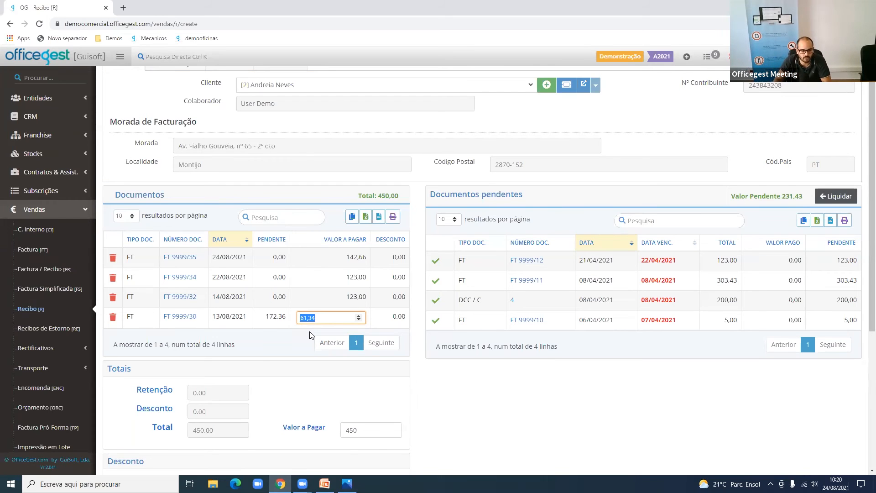
click(535, 429)
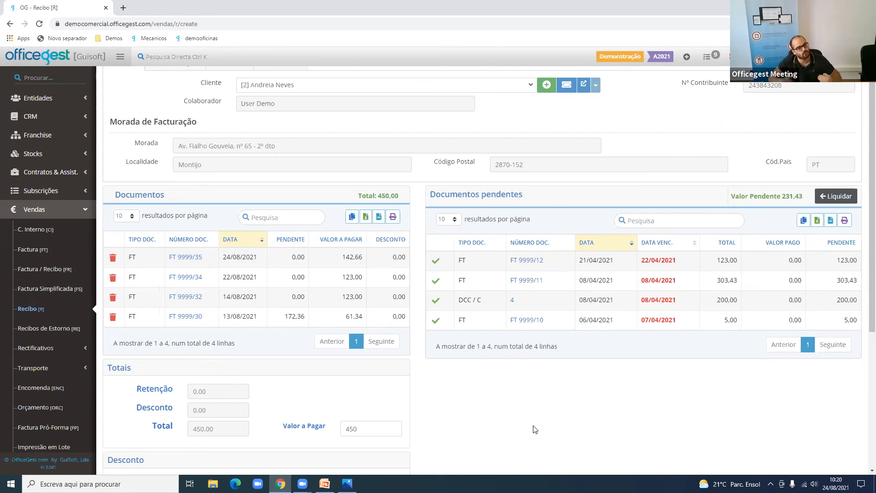
scroll(534, 429, down, 5)
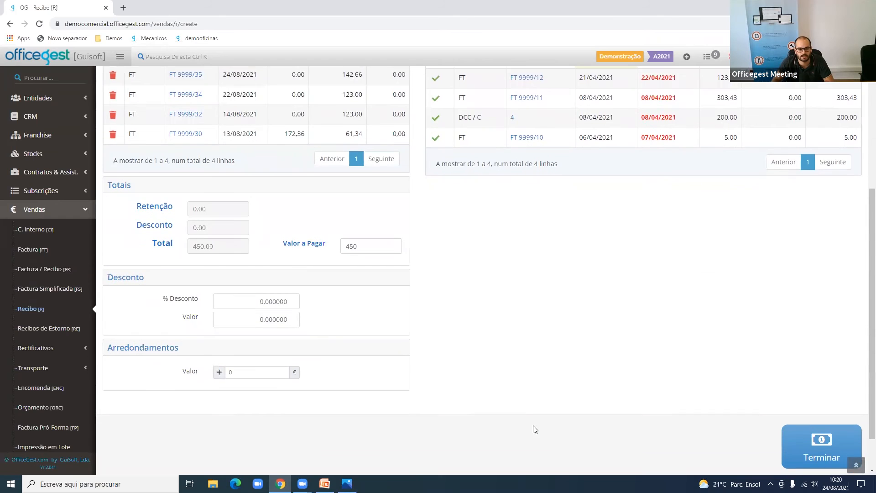
scroll(535, 429, up, 3)
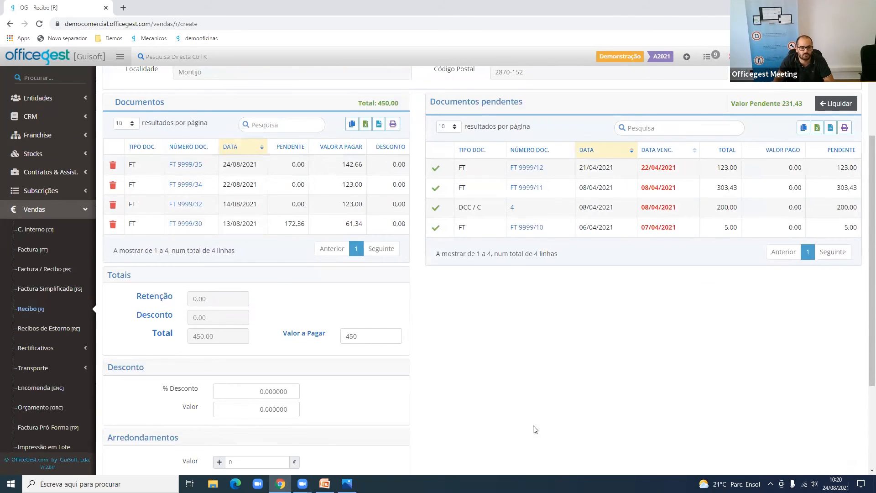
click(276, 391)
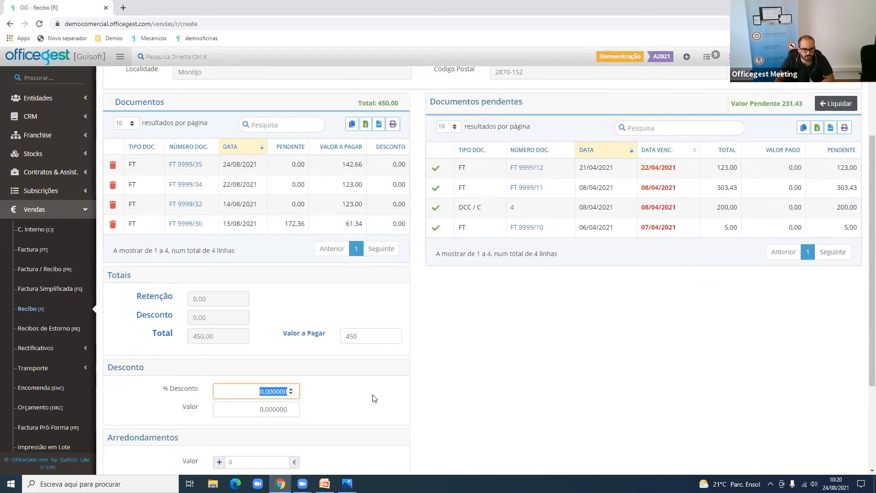
Apply a 10 % discount to the receipt, and replace it with a discount value of 12
text(10)
click(410, 411)
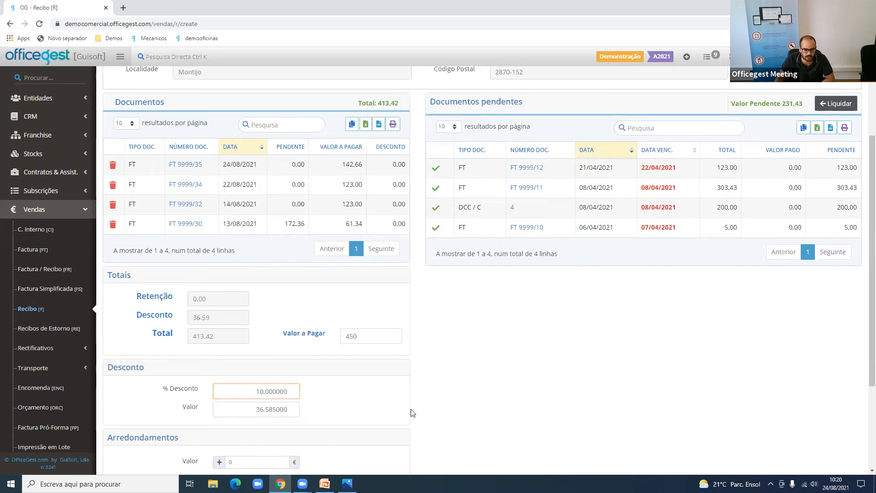
click(257, 409)
text(1)
click(505, 393)
click(371, 336)
click(549, 406)
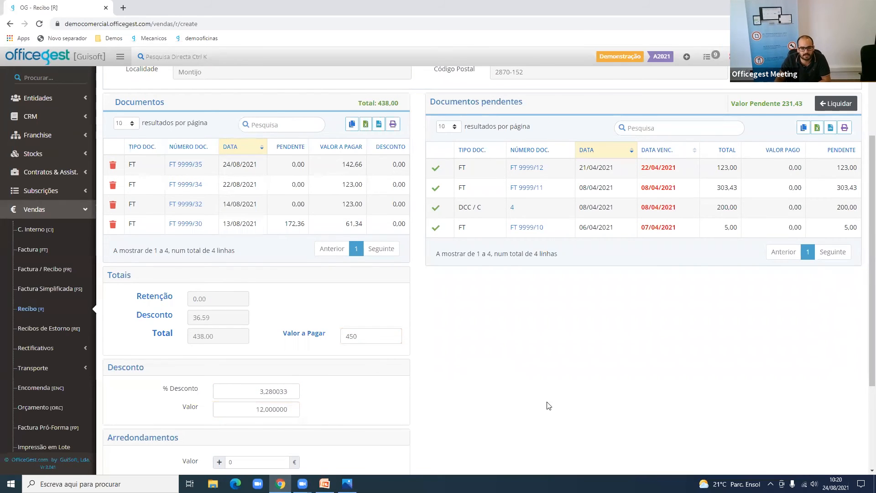
Highlight the receipt's total and open the Arredondamentos value for editing
drag(225, 340, 191, 348)
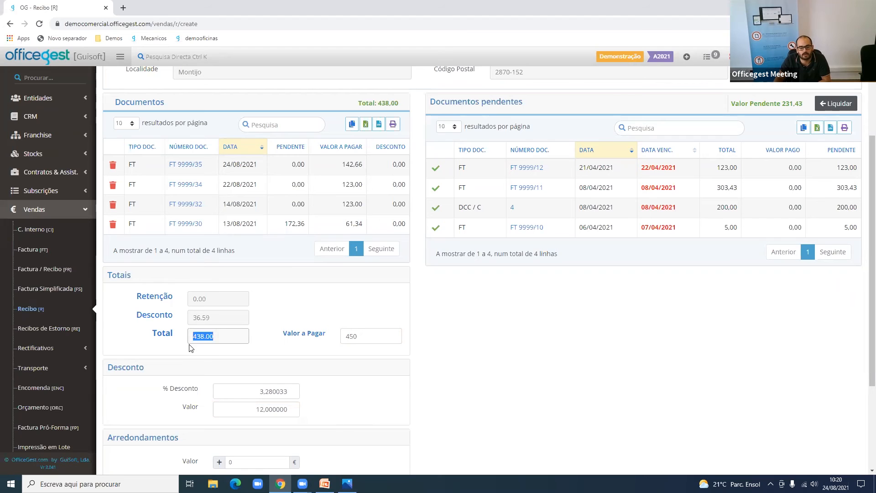
scroll(191, 348, down, 2)
click(249, 371)
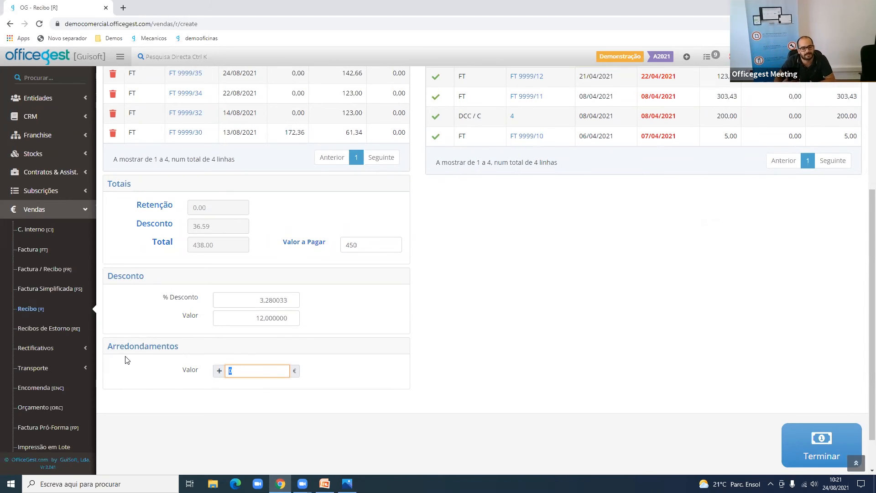
Proceed to the receipt's payment, add Numerário and Multibanco as payment methods, and set the Numerário amount to 48.36
click(835, 432)
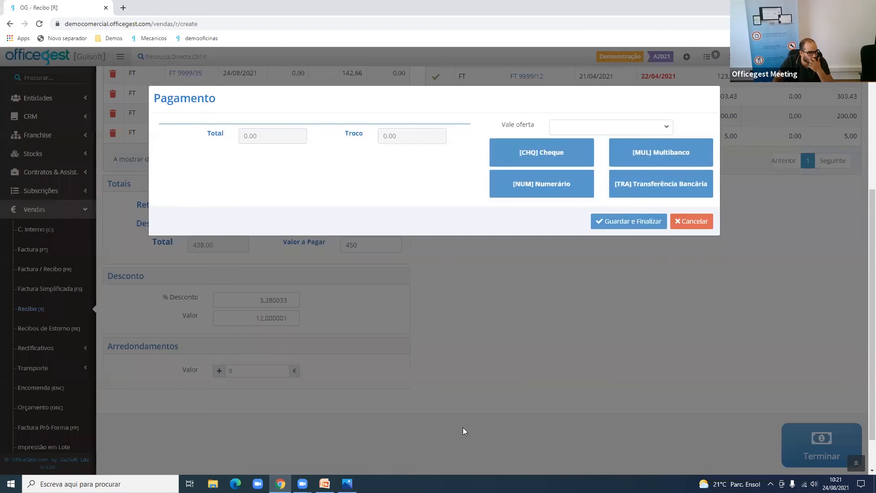
click(556, 190)
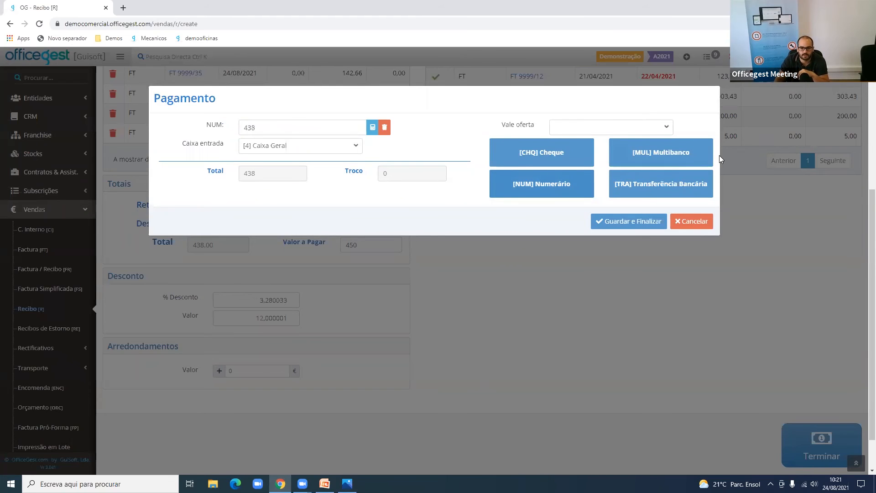
click(705, 151)
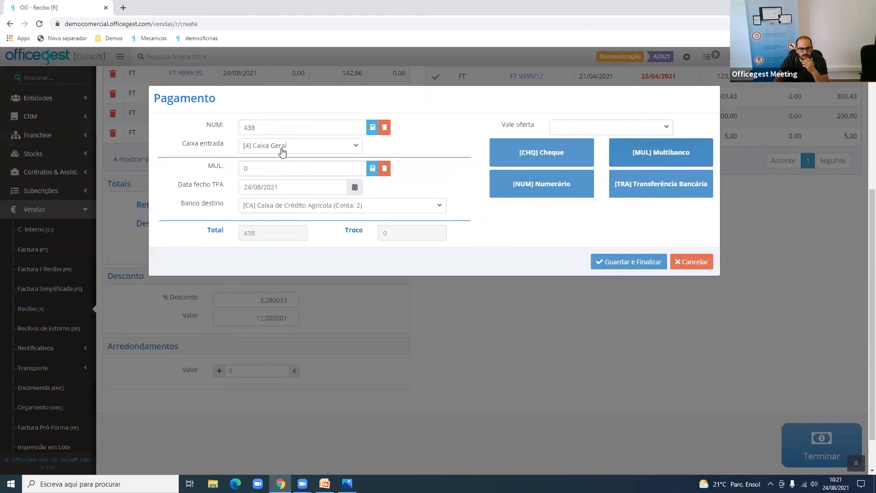
drag(270, 127, 235, 132)
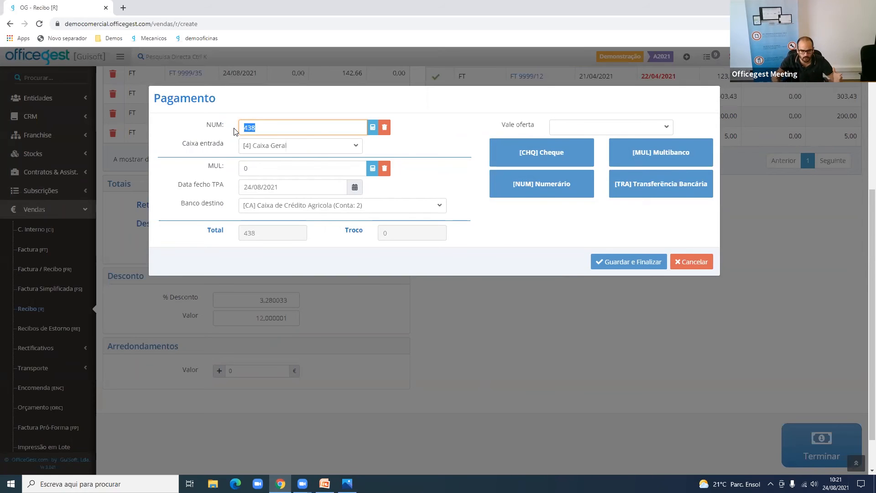
text(48)
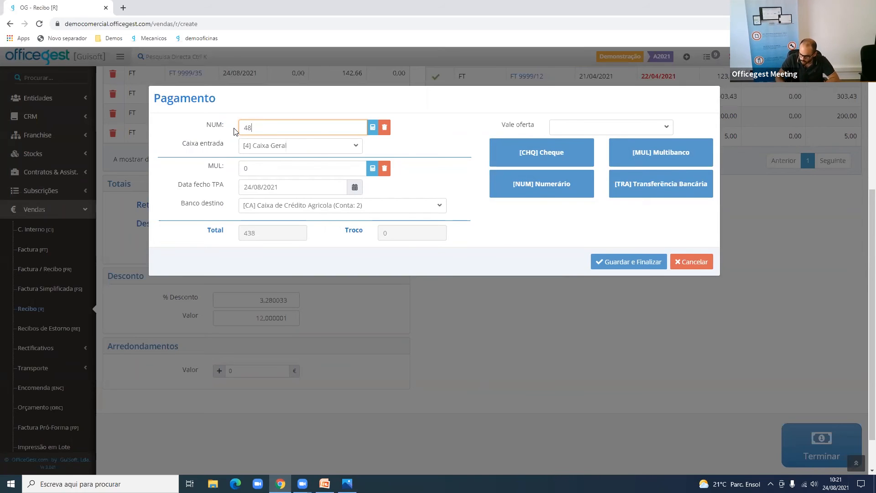
text(.36)
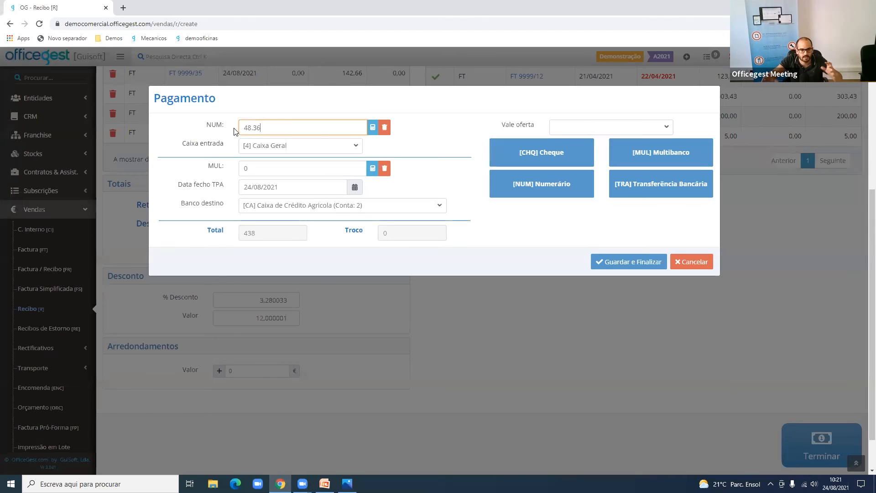
Fill the Multibanco amount with the remaining balance and highlight the two payment amounts for comparison
click(372, 170)
drag(275, 173, 223, 167)
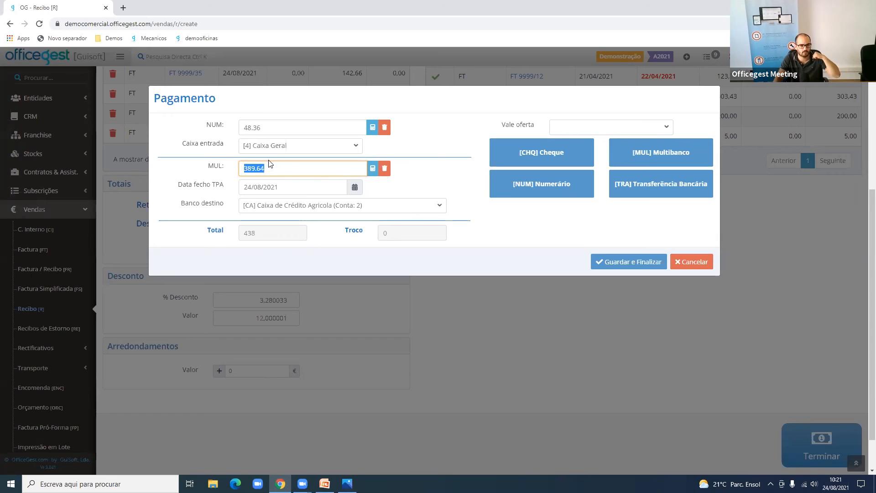
drag(269, 127, 141, 121)
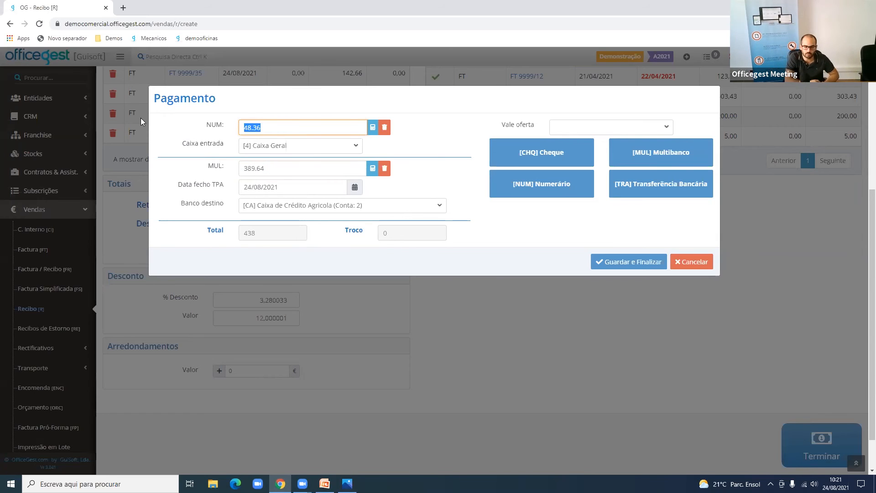
Set the Multibanco payment amount to 23.41
drag(261, 168, 192, 159)
key(BackSpace)
text(23.41)
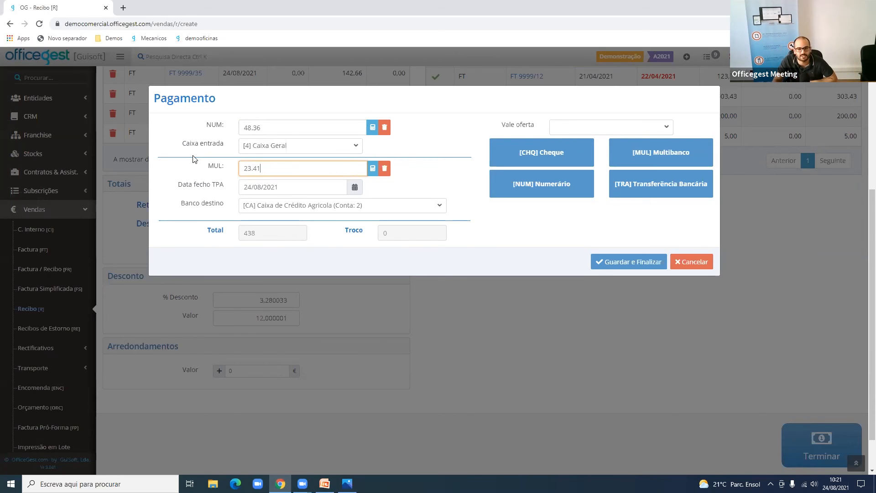
Cover the remaining 366.23 with a Transferência Bancária payment, and save and finalise the receipt
click(641, 195)
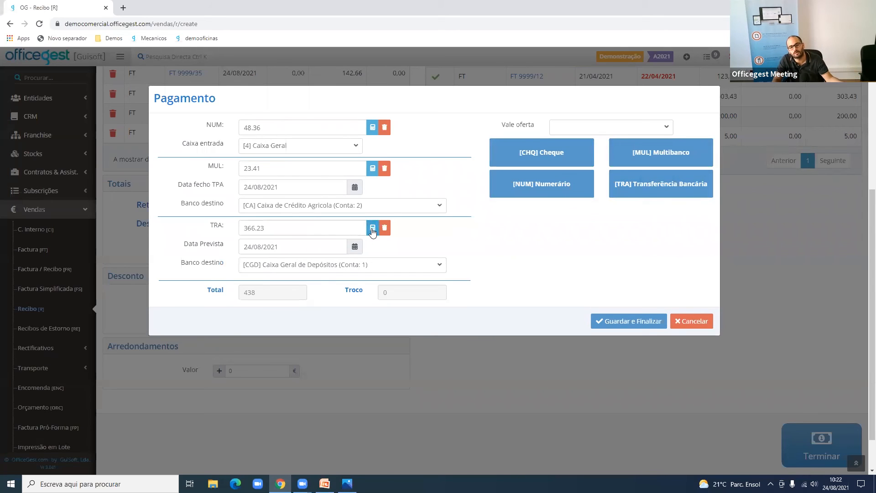
click(319, 228)
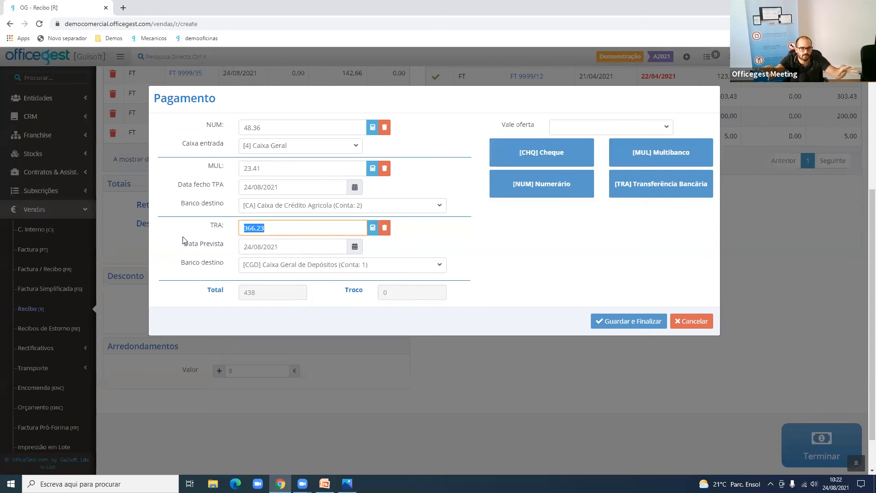
click(662, 322)
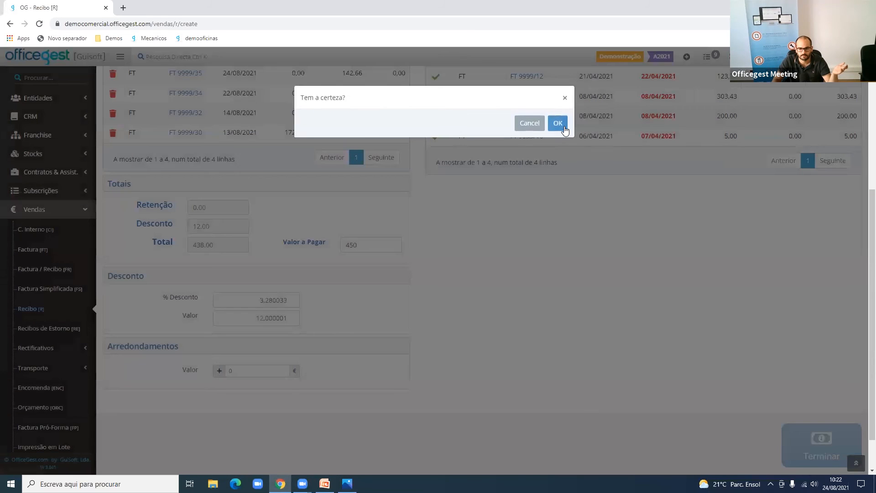
click(559, 122)
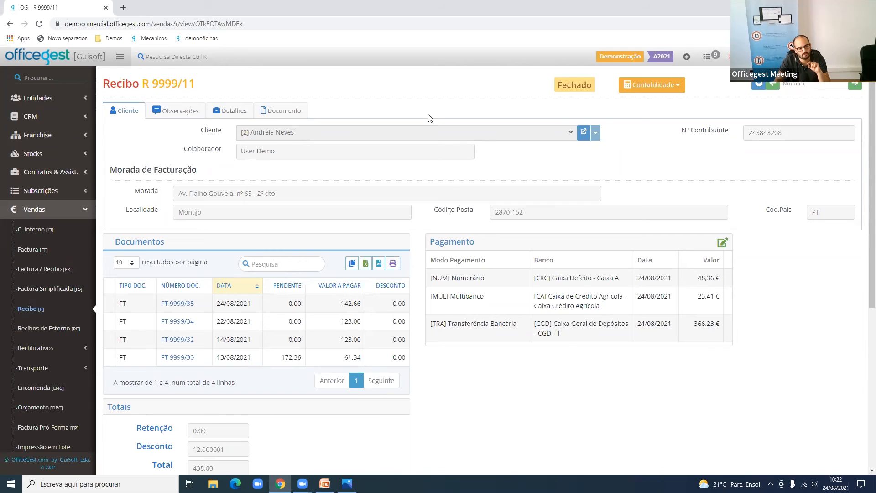
Show the list of Recibos de Estorno, and open the list of Notas de Crédito
click(44, 328)
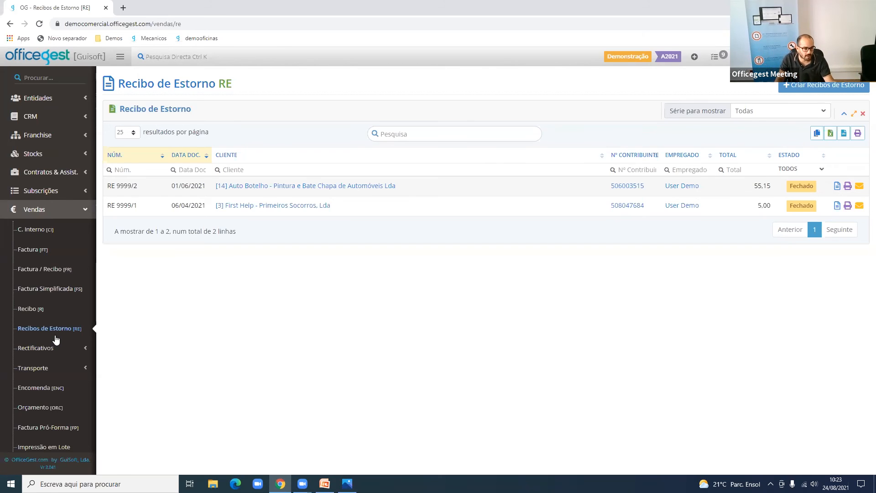
scroll(76, 349, down, 1)
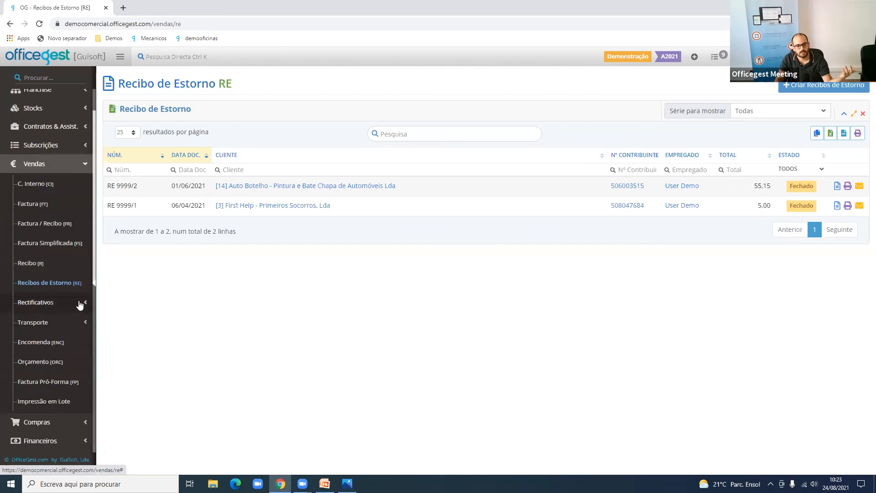
click(81, 304)
click(70, 343)
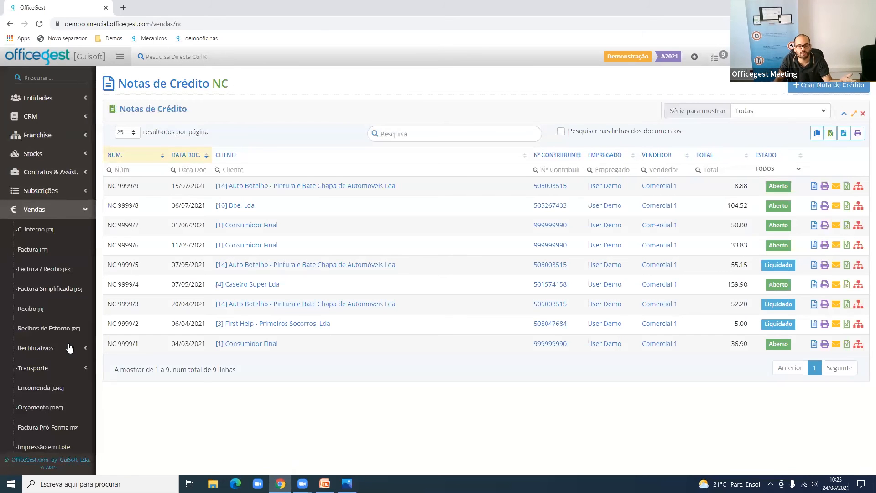
Start a new Nota de Crédito for the customer, load the lines of the 24/08/2021 invoice for association, and cancel
click(839, 87)
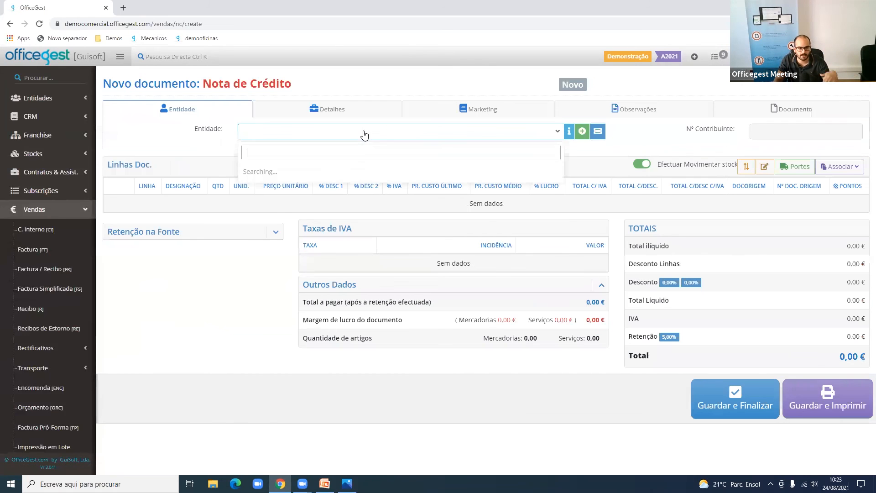
click(359, 166)
click(855, 167)
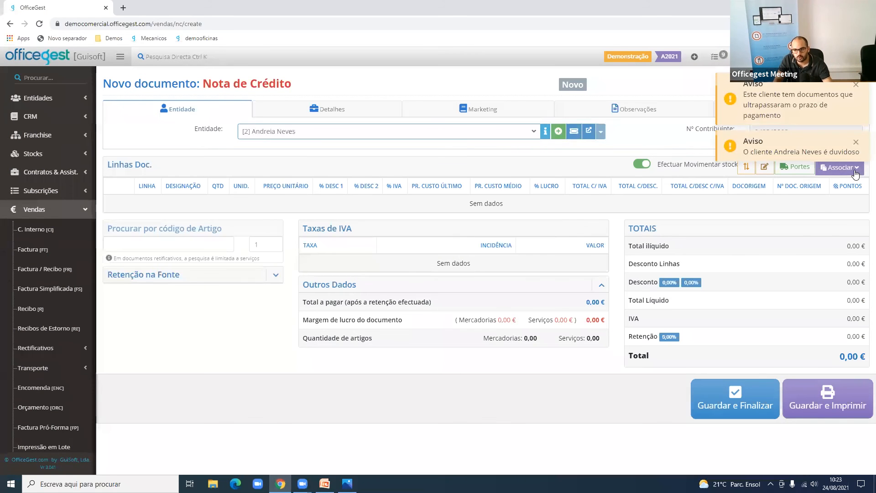
click(833, 221)
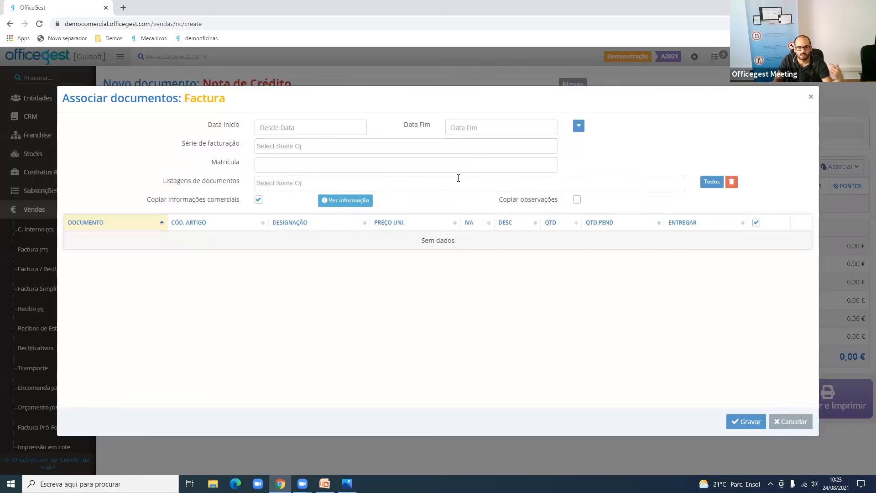
click(458, 181)
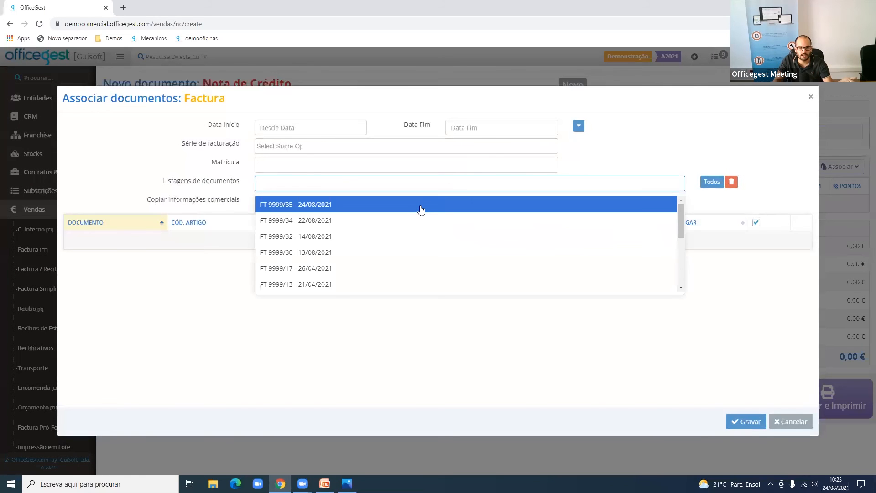
click(420, 209)
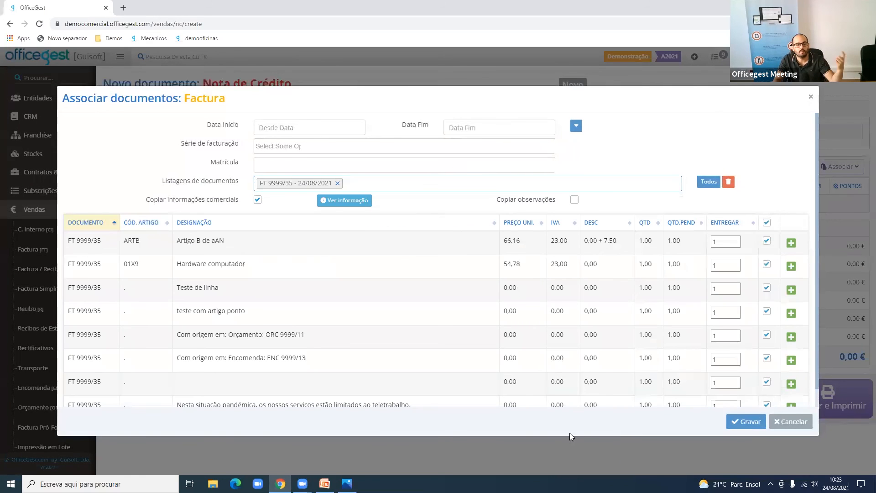
click(797, 425)
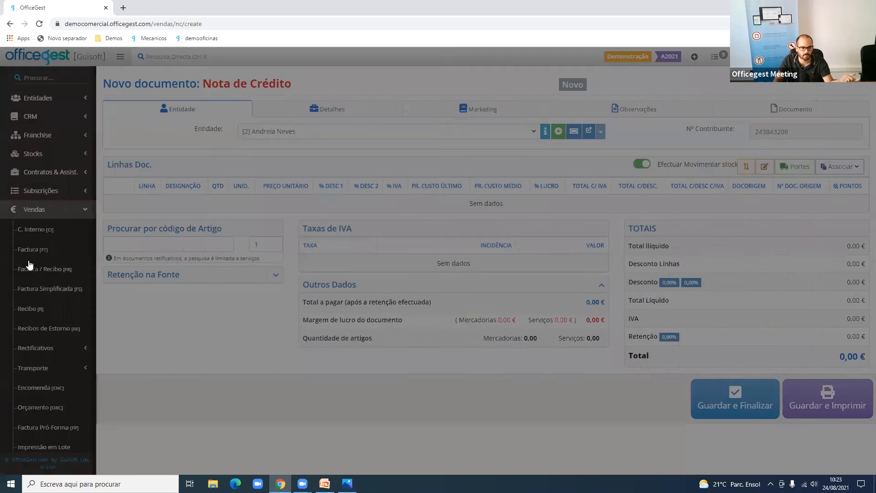
Open the customer's 24/08/2021 invoice, convert it to a Nota de Crédito, and cancel the document association
click(73, 252)
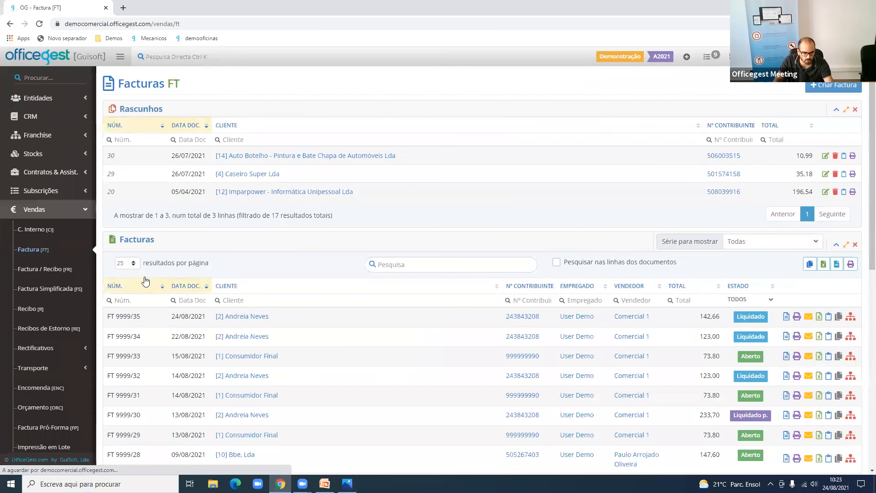
click(305, 318)
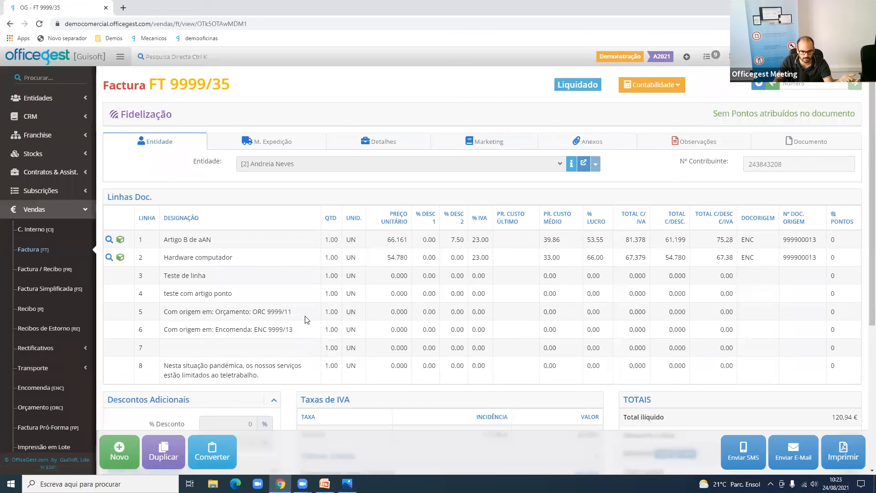
click(229, 451)
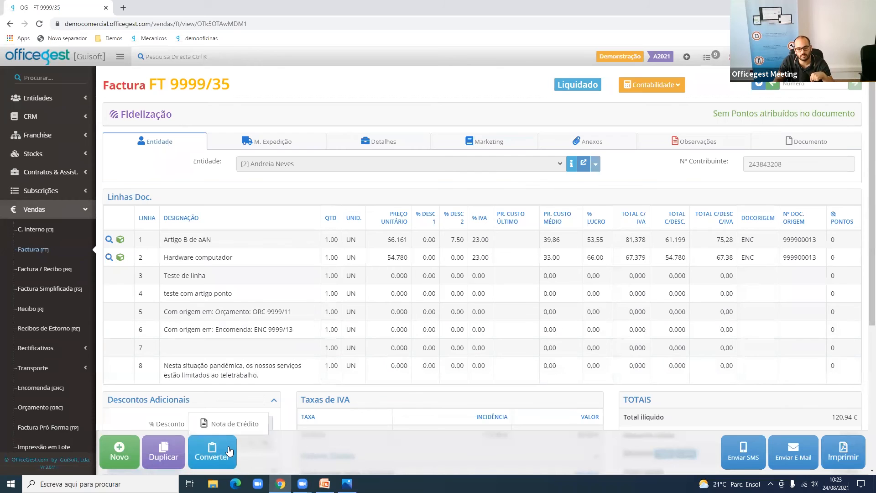
click(240, 430)
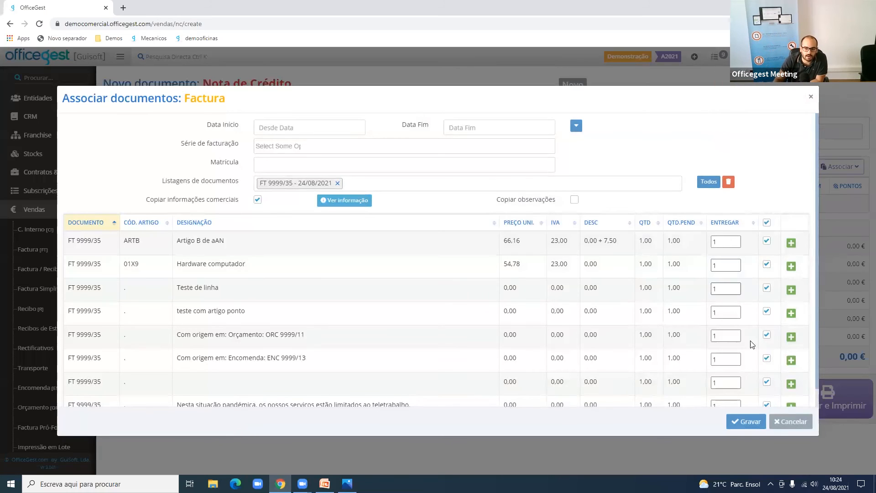
click(788, 419)
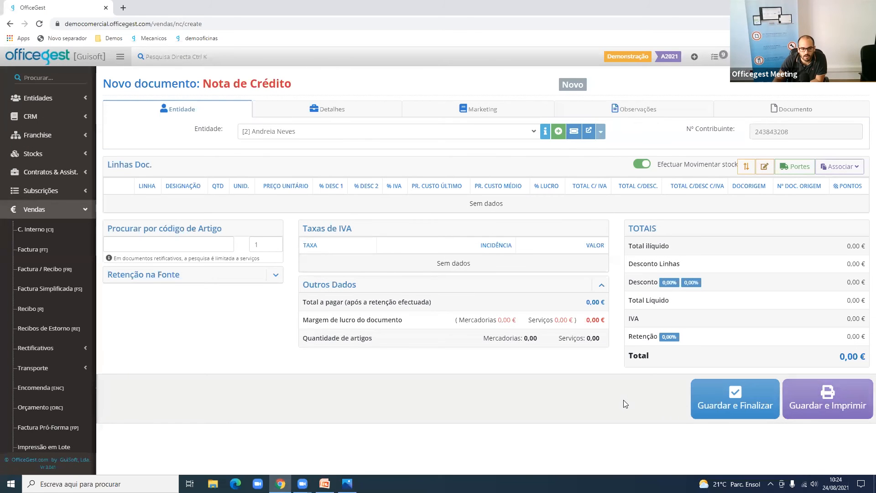
Show the transport document types available under sales, and open the Guias de Remessa list
scroll(91, 337, down, 1)
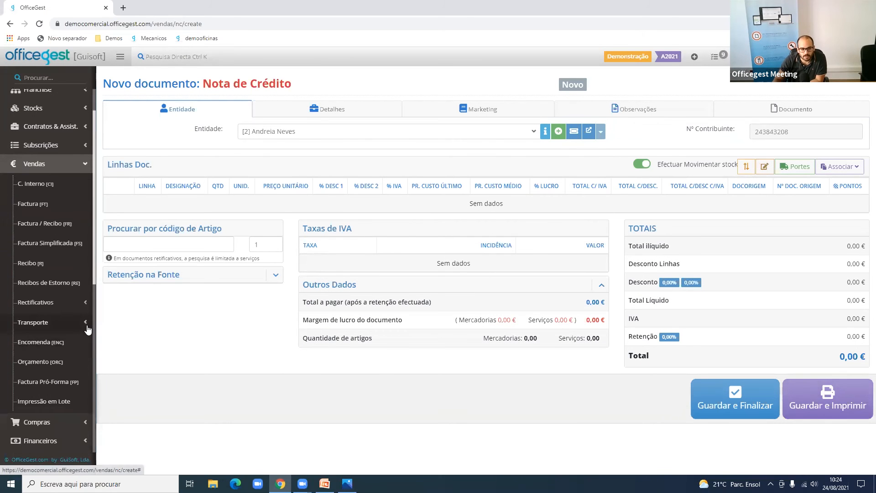
click(87, 323)
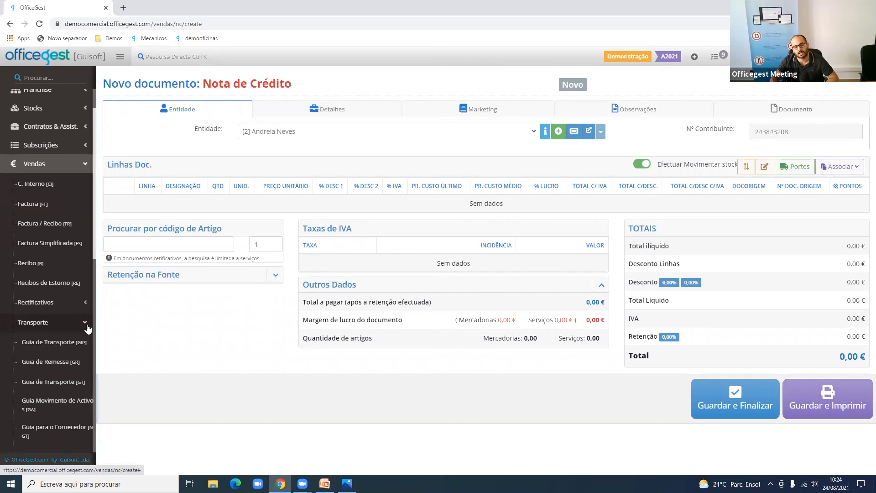
scroll(88, 329, down, 1)
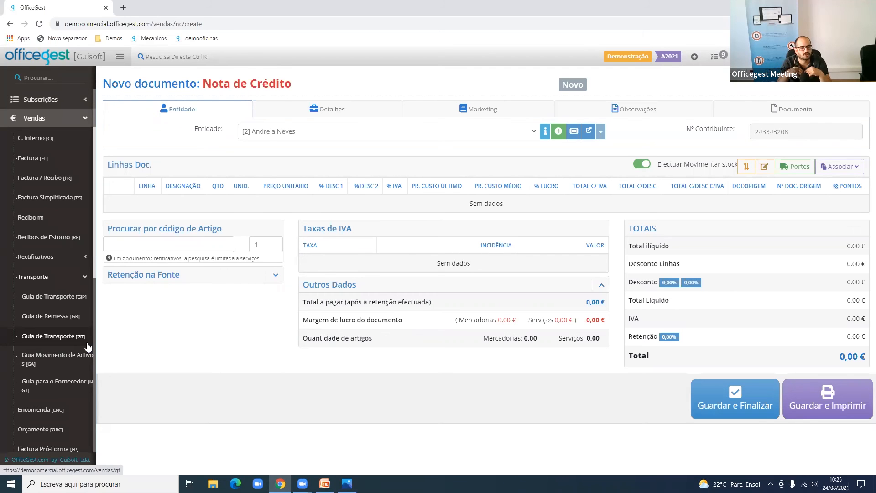
click(84, 322)
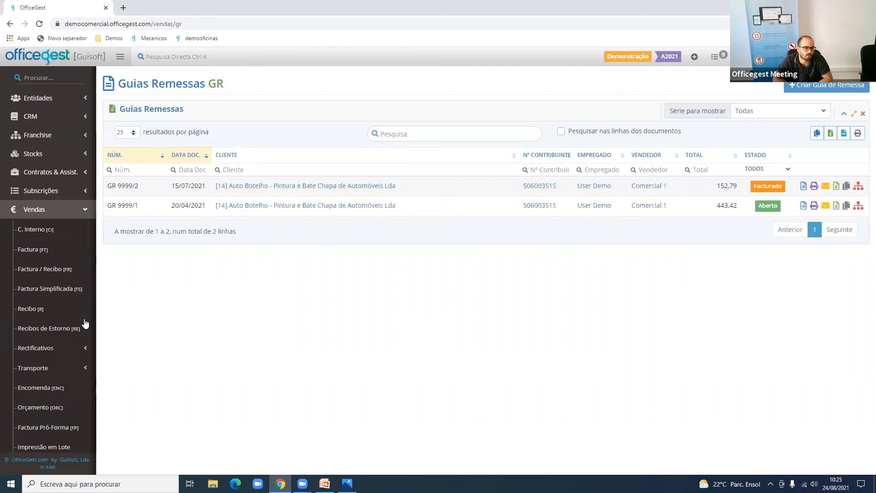
Open the Guias de Movimento de Activos list among the sales transport documents and start a new Guia Movimento de Activos
click(76, 355)
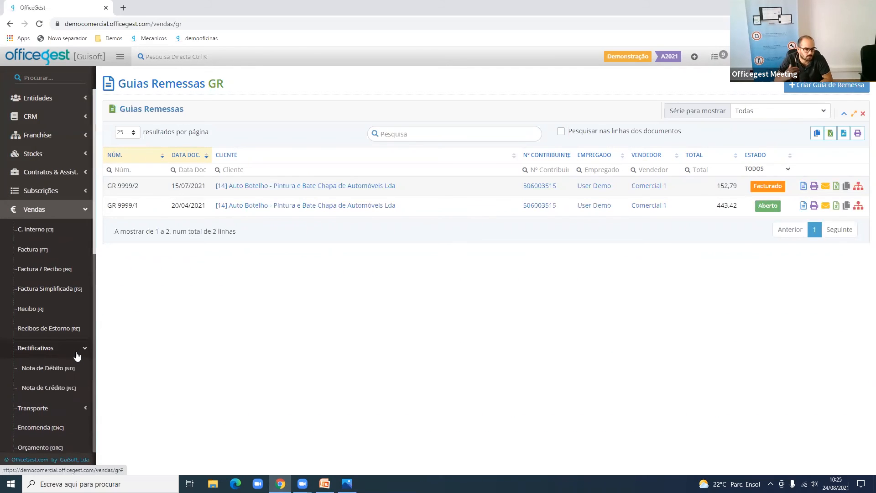
click(86, 409)
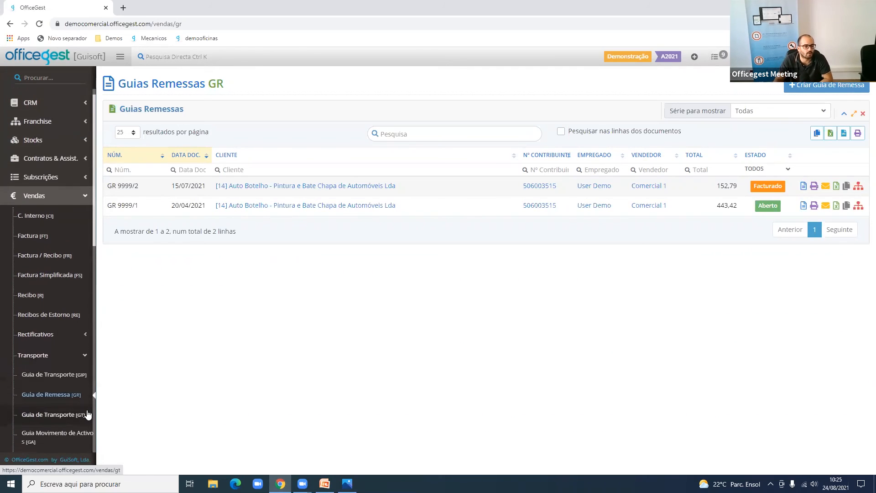
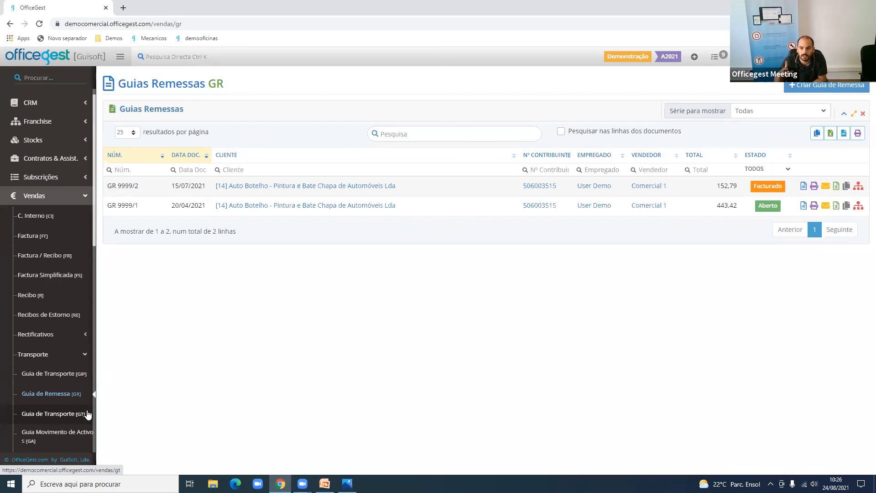
scroll(88, 414, down, 1)
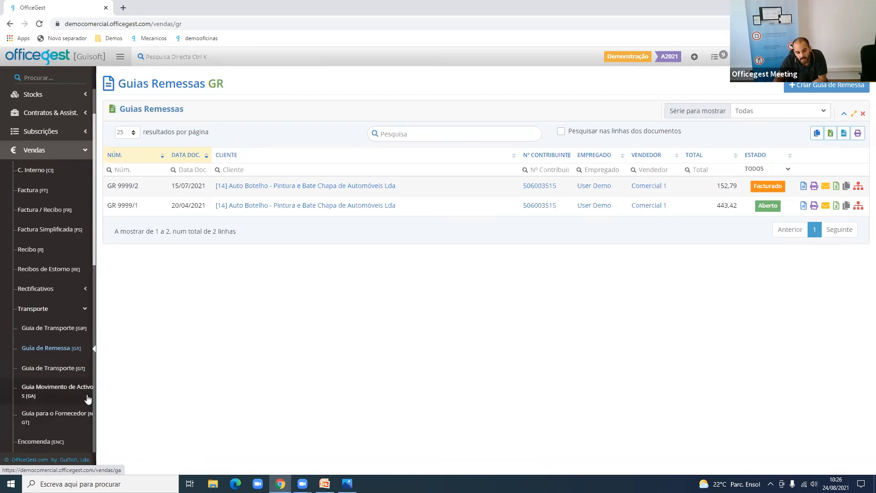
click(88, 399)
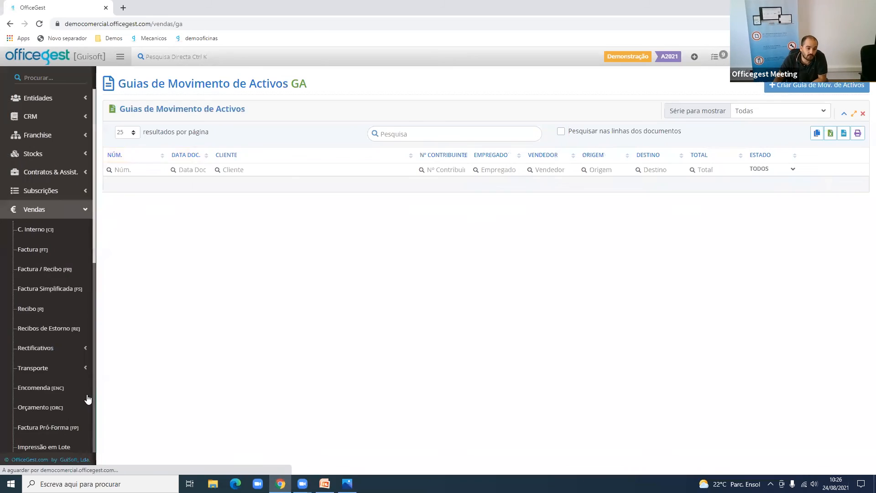
scroll(86, 397, down, 2)
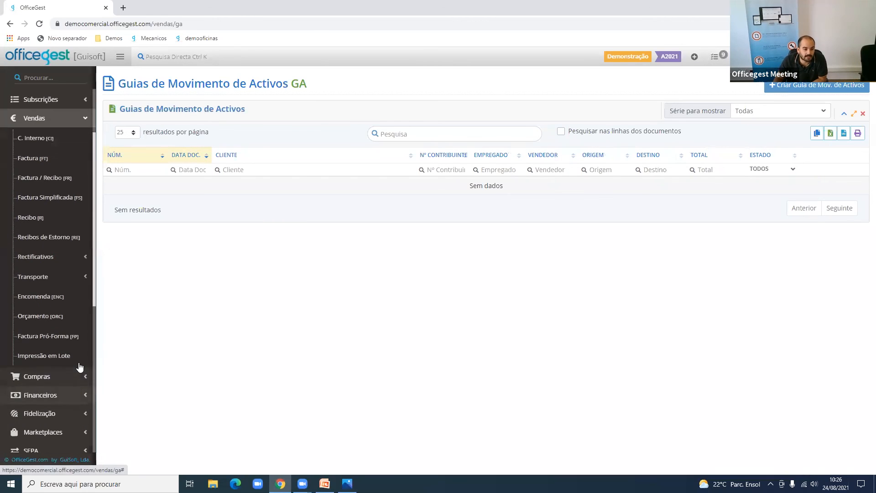
click(79, 275)
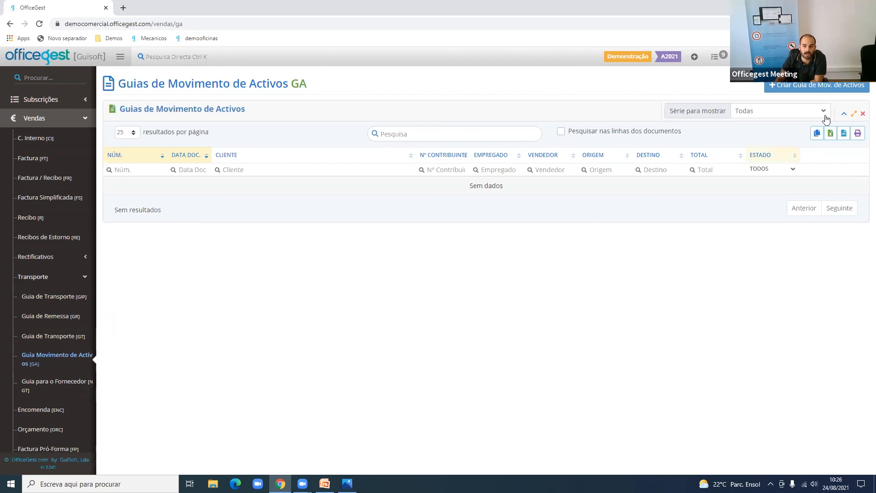
click(817, 87)
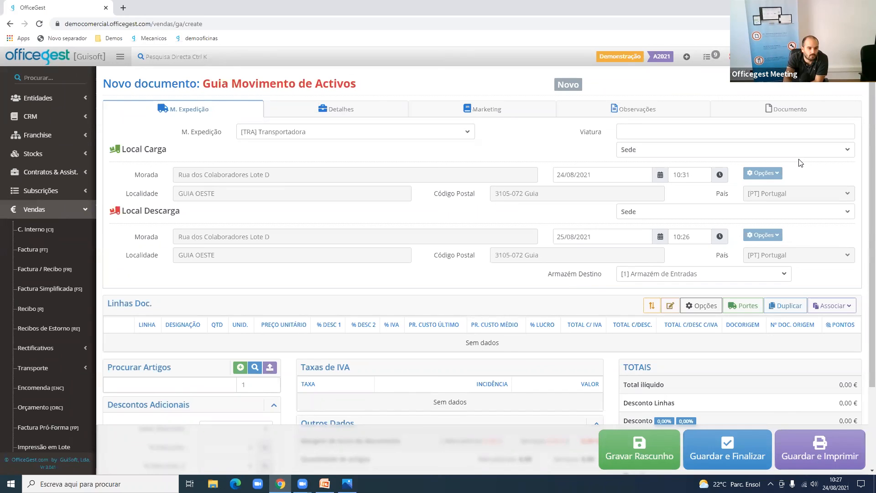
Open the Guias para o Fornecedor list among the sales transport documents and start a new Guia para o Fornecedor
click(82, 370)
scroll(83, 374, down, 1)
scroll(83, 373, down, 1)
click(83, 382)
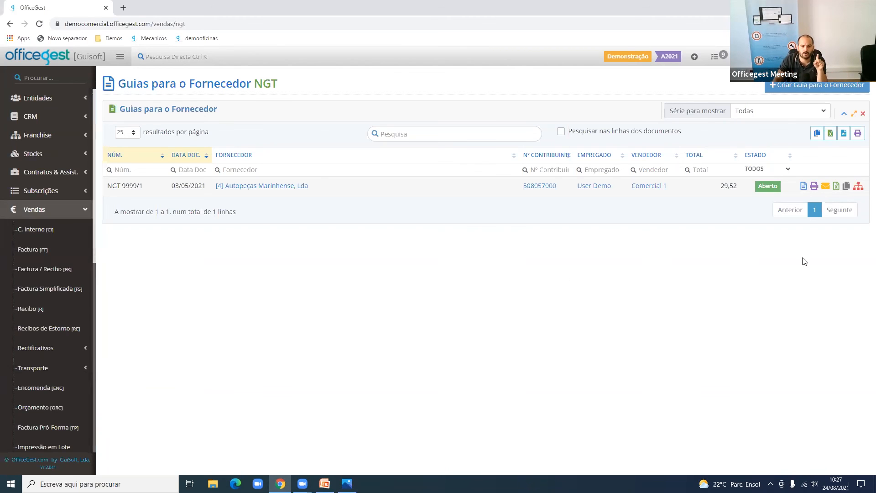
click(861, 87)
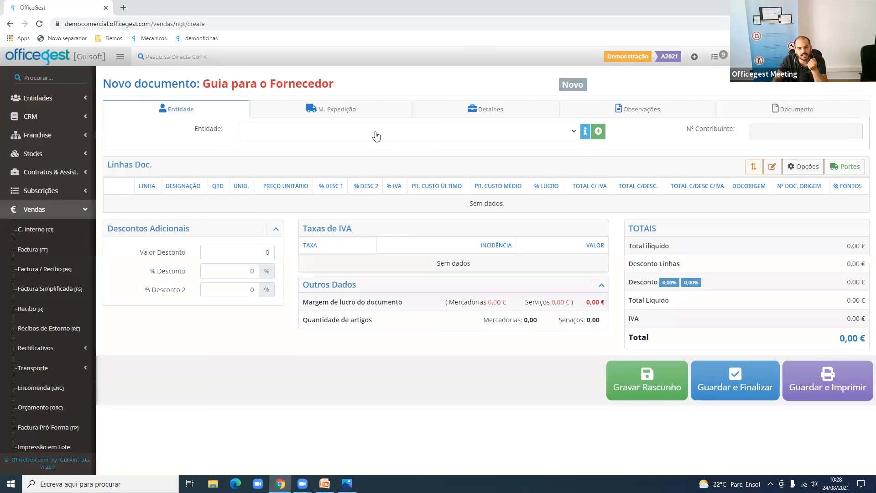
Select Carpintaria Exemplo, Lda EMPEX as the entity, check its supplier record, and return to the document
click(376, 132)
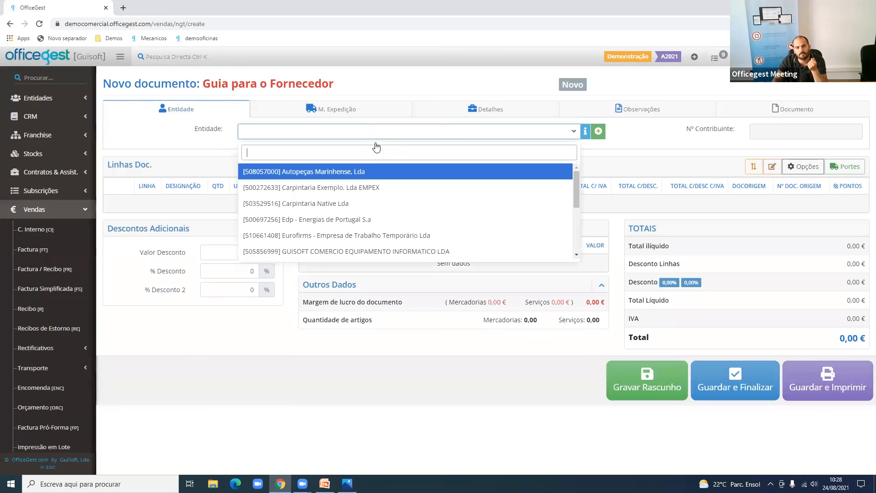
click(371, 187)
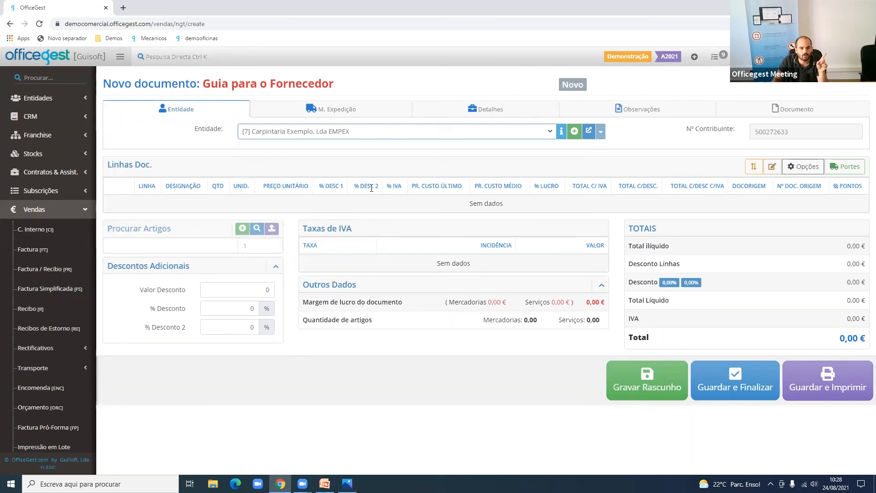
click(589, 136)
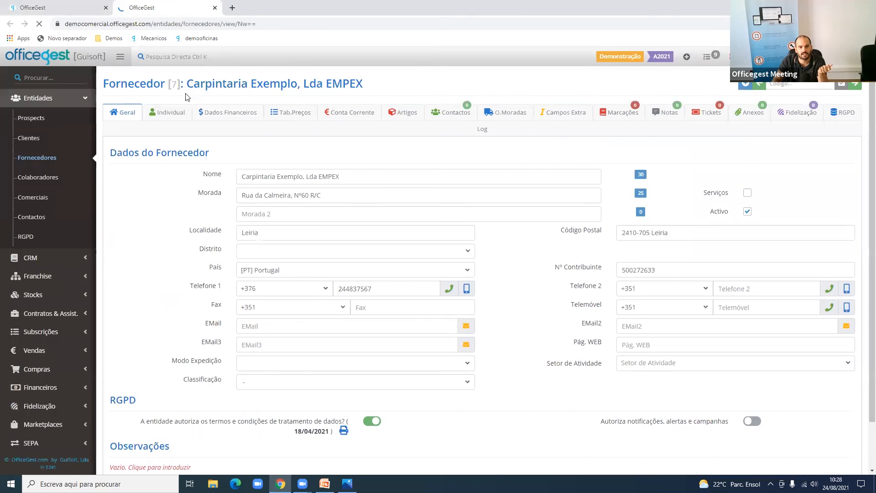
drag(180, 84, 287, 83)
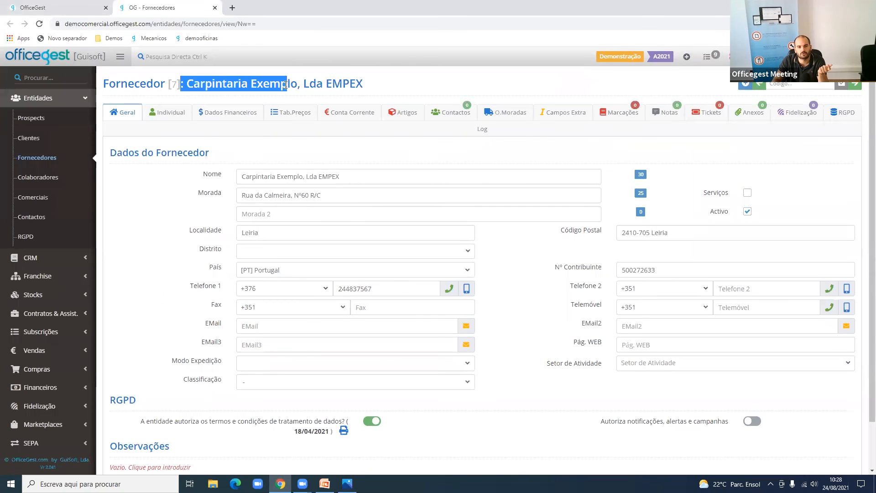
click(214, 7)
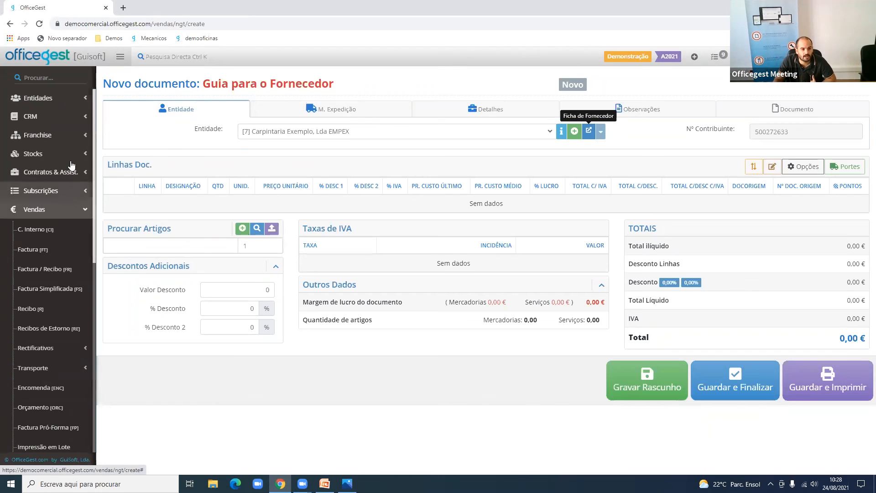
Start a new Nota de Crédito Forn. under purchases and show the document types it can be associated with
click(73, 229)
scroll(41, 315, down, 6)
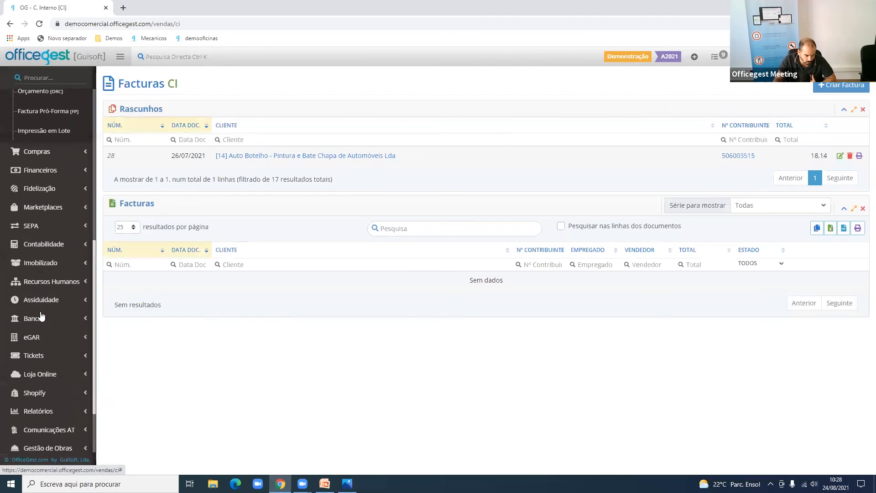
click(58, 153)
click(73, 172)
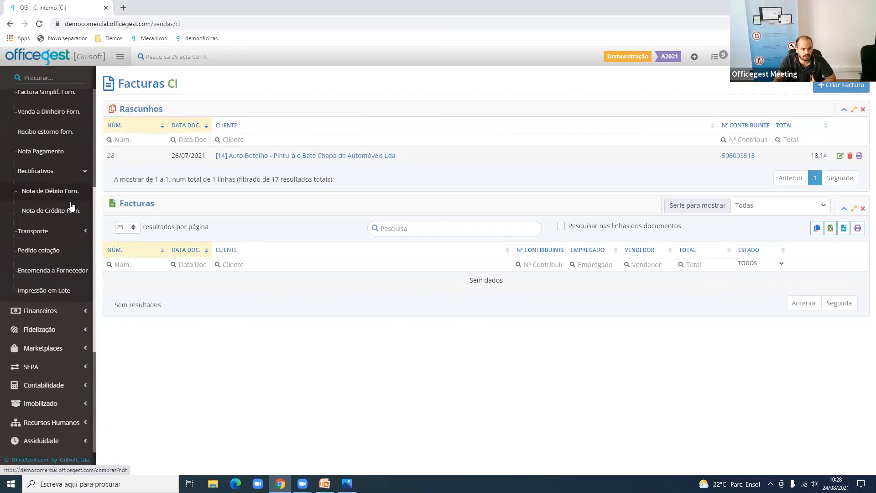
click(71, 211)
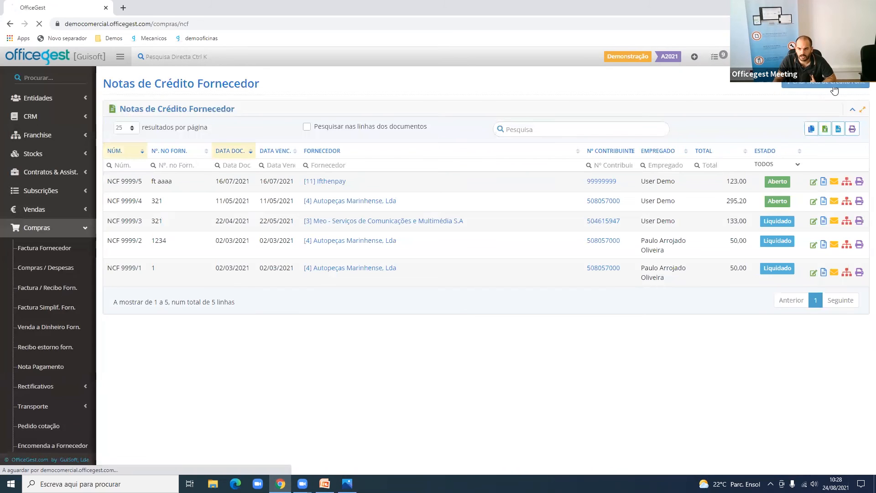
click(833, 87)
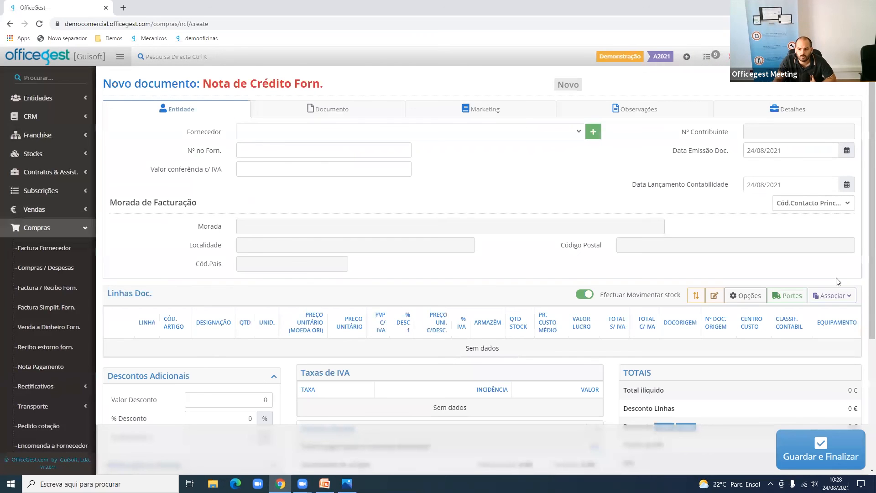
click(832, 296)
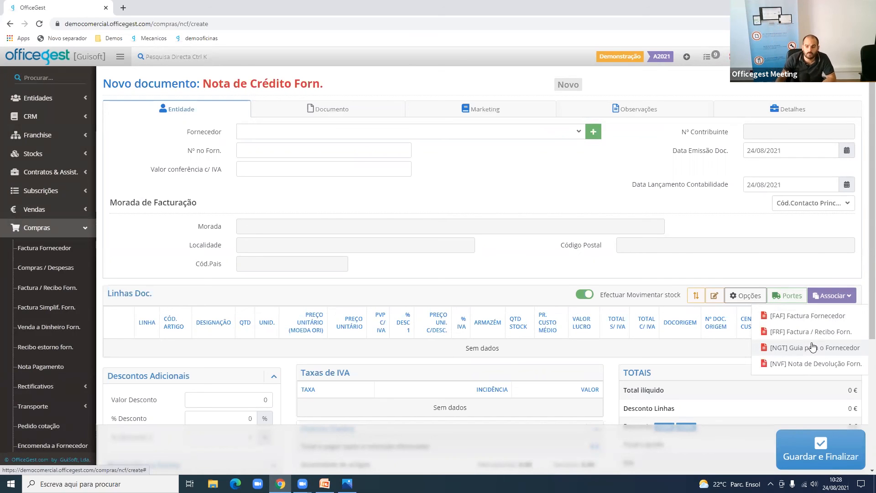
Review the transport document types available under sales, including Guia para o Fornecedor
click(79, 209)
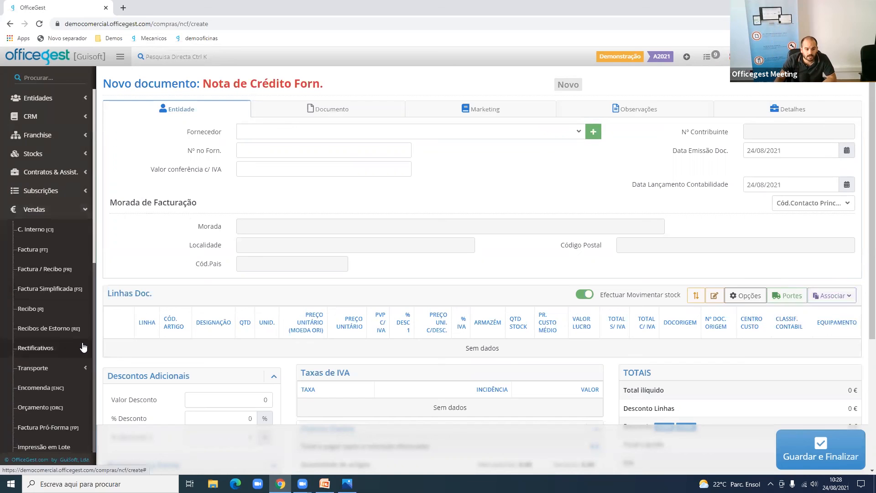
scroll(83, 348, down, 2)
click(76, 277)
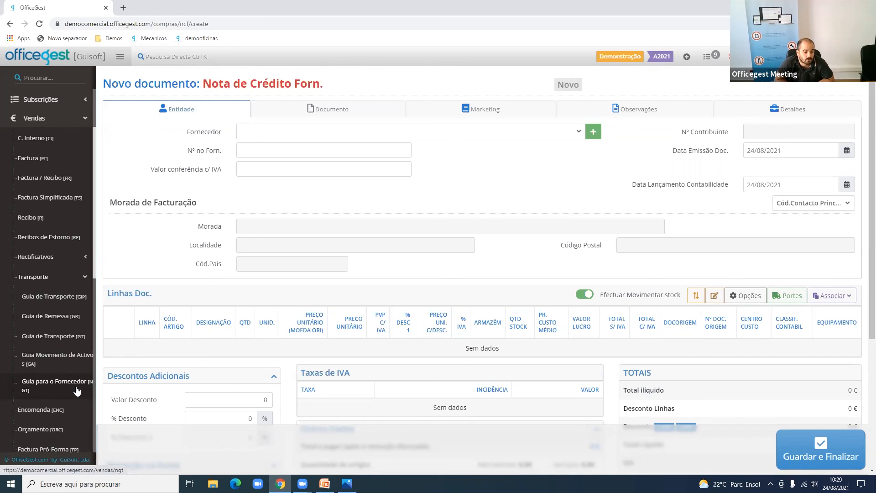
click(52, 121)
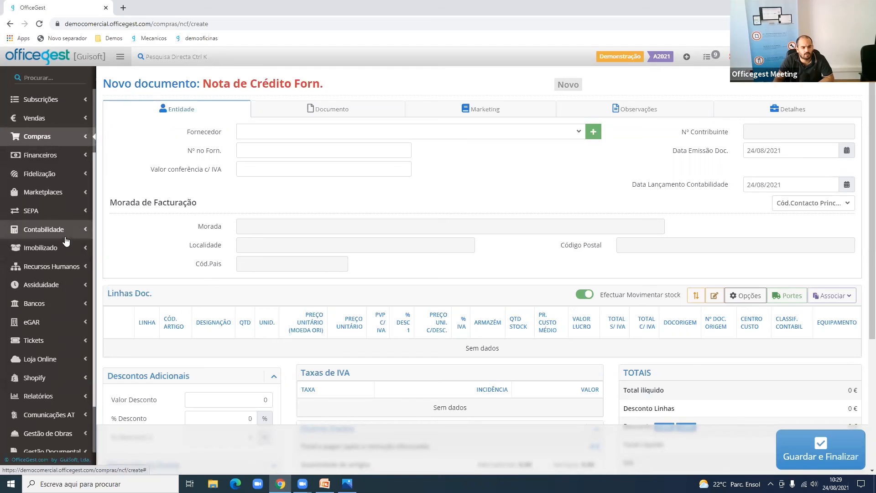
Open the Acumulado dívidas report from the Situação de Clientes reports
scroll(55, 228, down, 2)
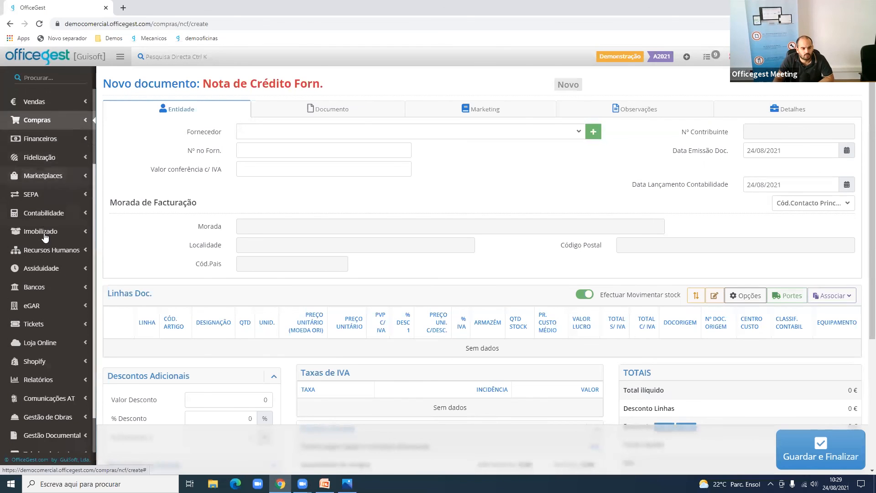
click(60, 332)
scroll(82, 319, down, 5)
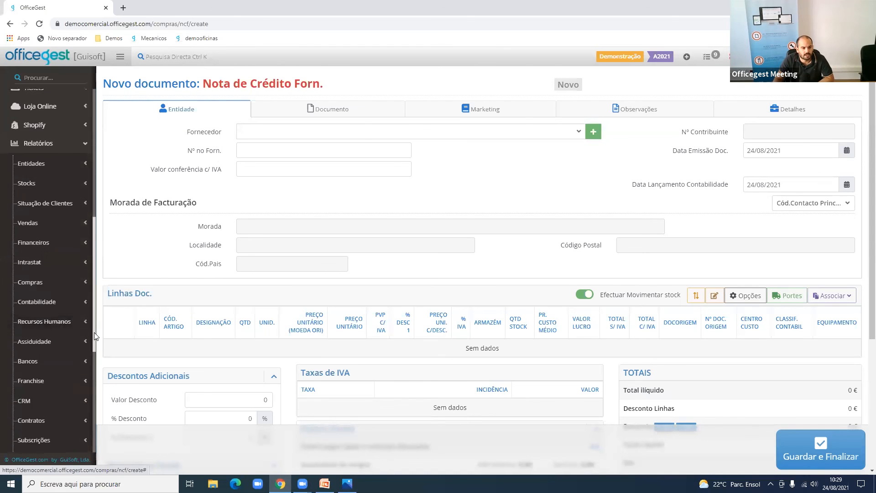
scroll(94, 321, up, 1)
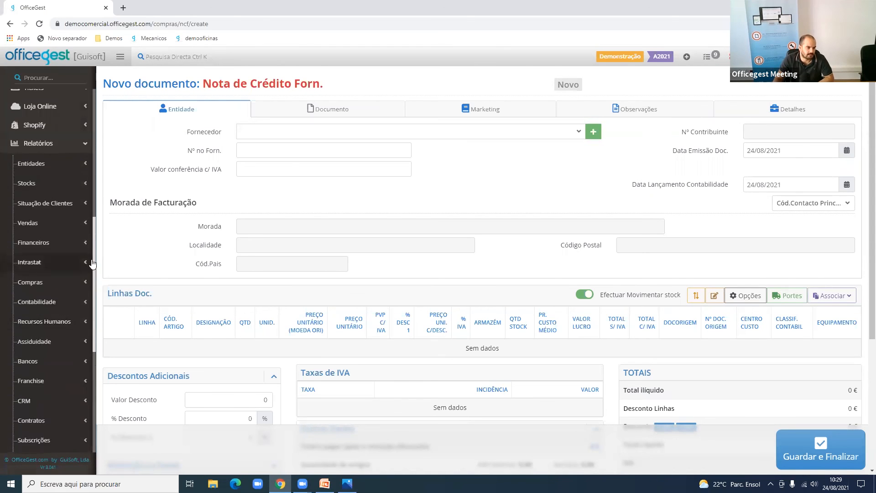
click(76, 203)
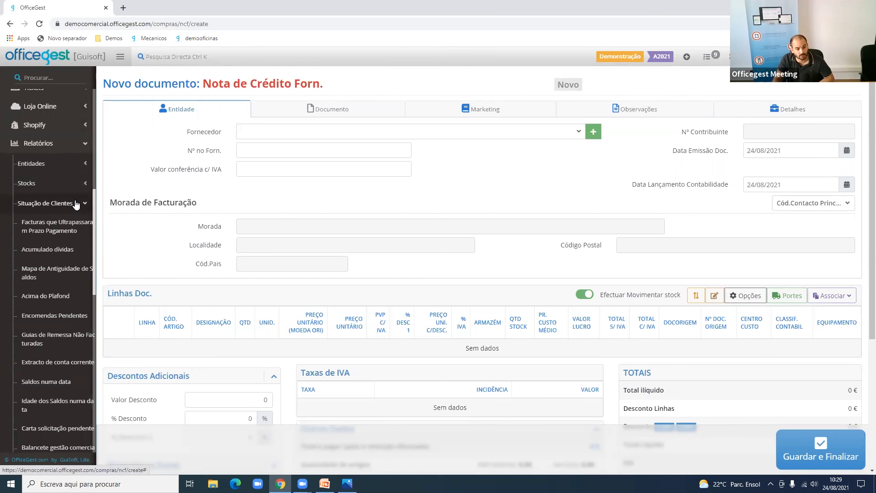
click(75, 256)
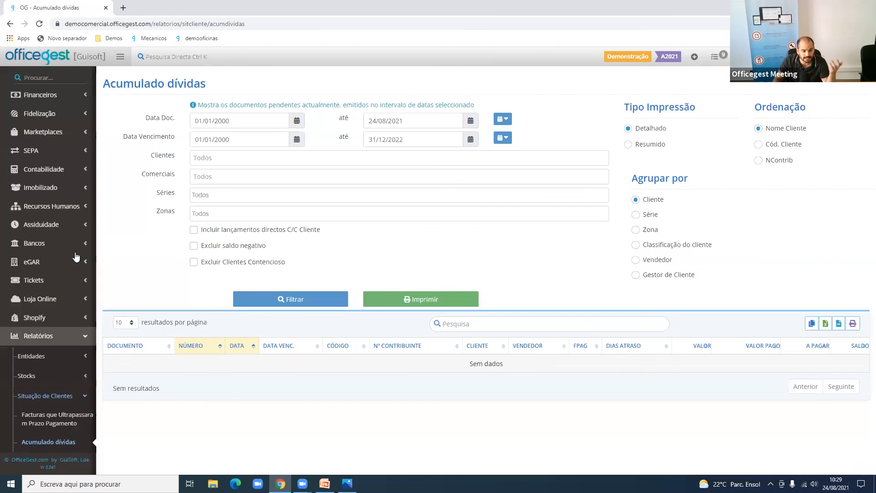
Set the end of the due date range to 24/08/2021, filter the report, and search the results for the customer's name
scroll(69, 292, down, 2)
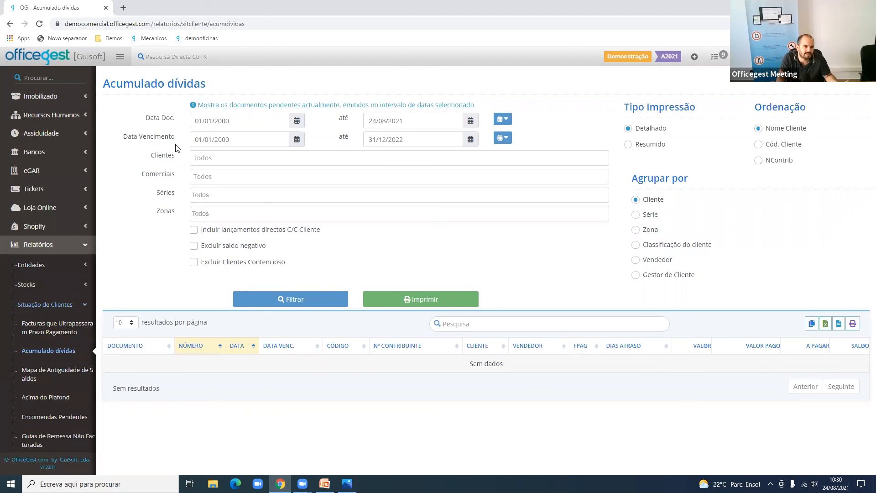
drag(177, 146, 128, 140)
drag(273, 114, 340, 122)
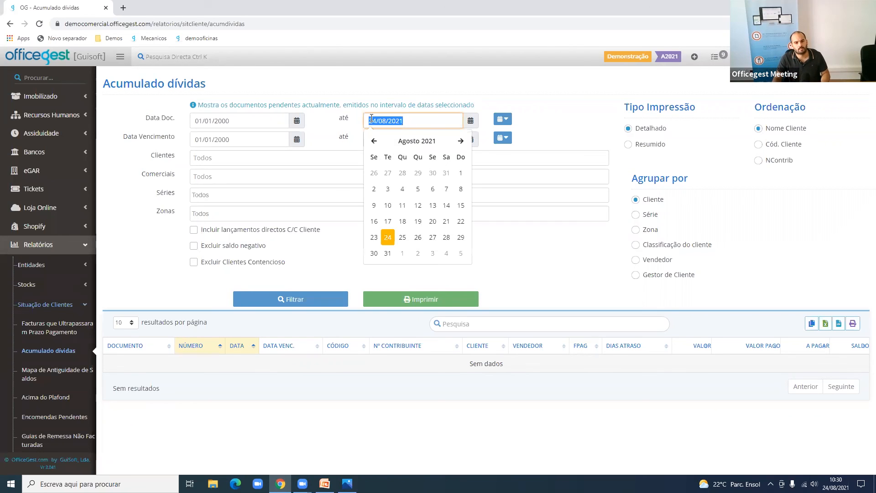
key(ctrl+c)
drag(436, 138, 344, 143)
key(ctrl+v)
click(345, 143)
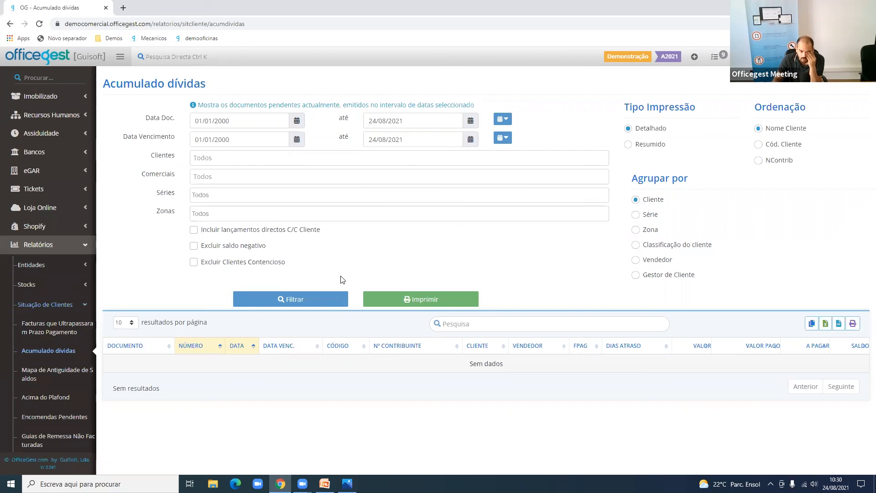
click(335, 298)
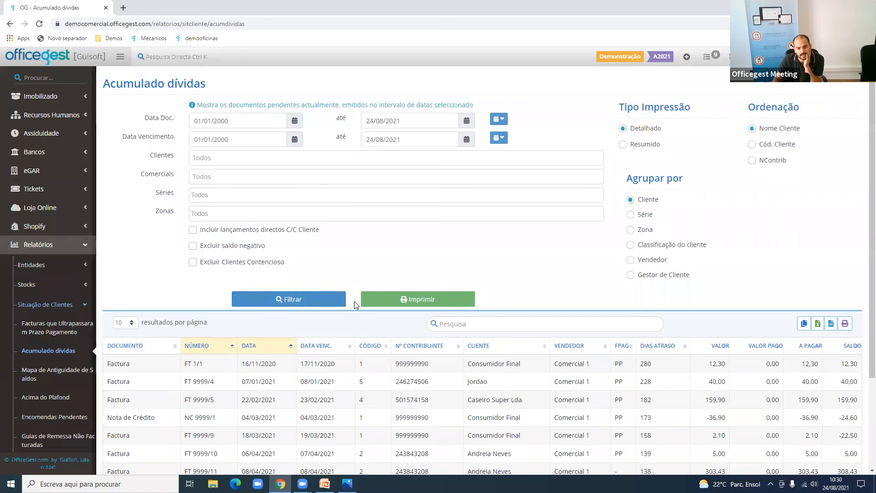
click(462, 319)
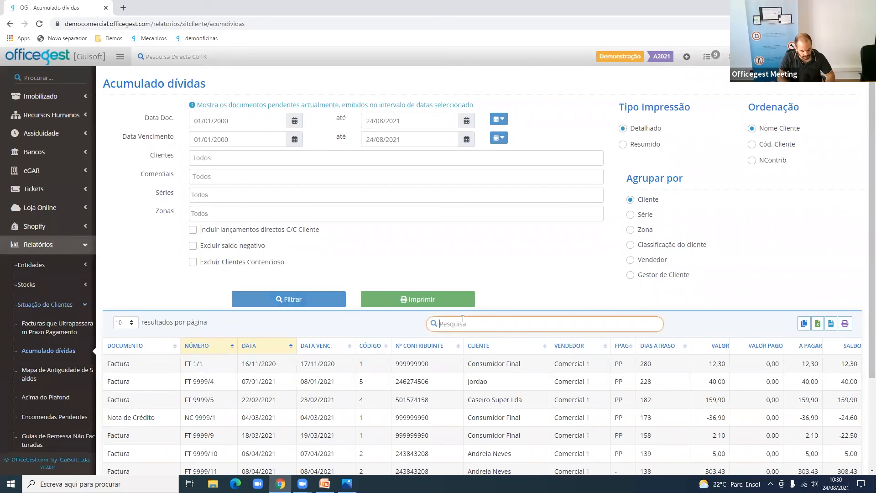
text(andreia)
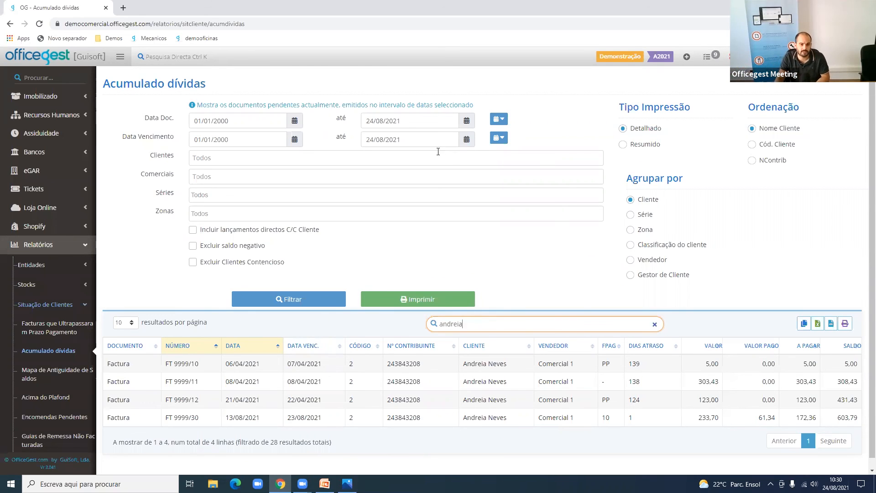
Set the end of the due date range to 24/08/2022 and filter the report again
click(419, 140)
key(BackSpace)
text(2)
click(301, 299)
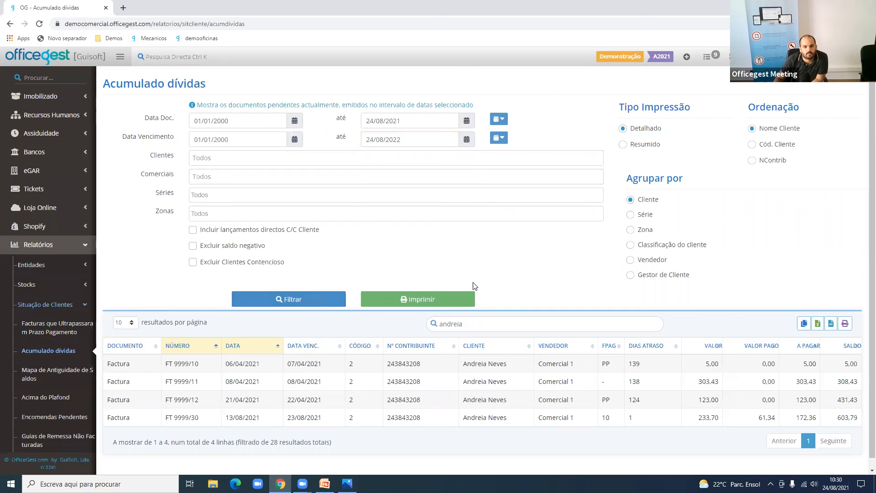
Print the detailed Acumulado dívidas report, look through its customer debts, and close the printout
click(464, 306)
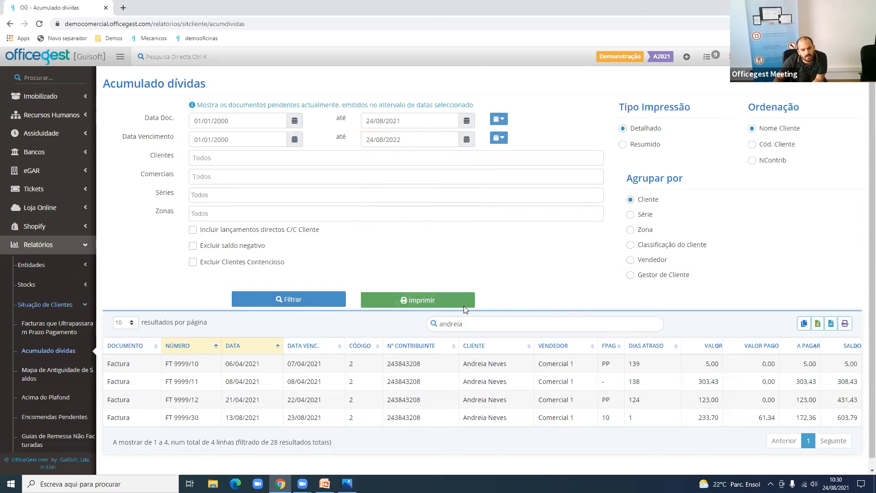
scroll(464, 309, down, 10)
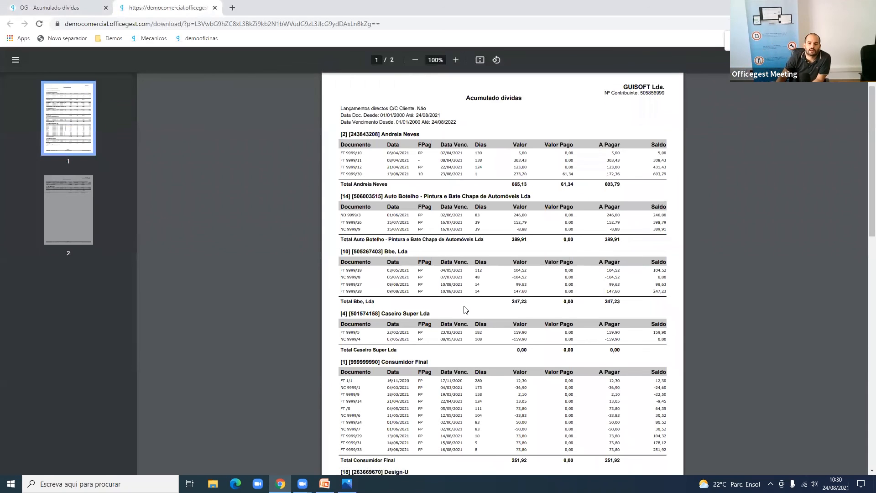
click(214, 8)
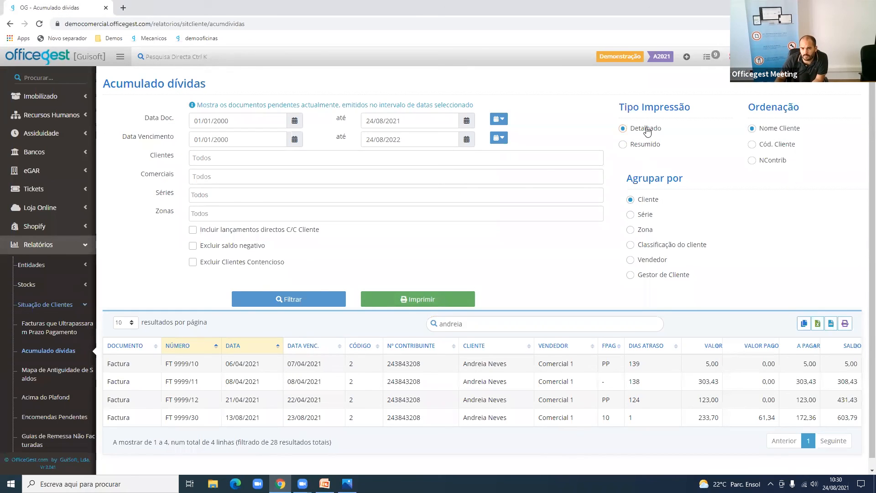
Change the debts report's print type to Resumido, print it, and close the printout
click(651, 146)
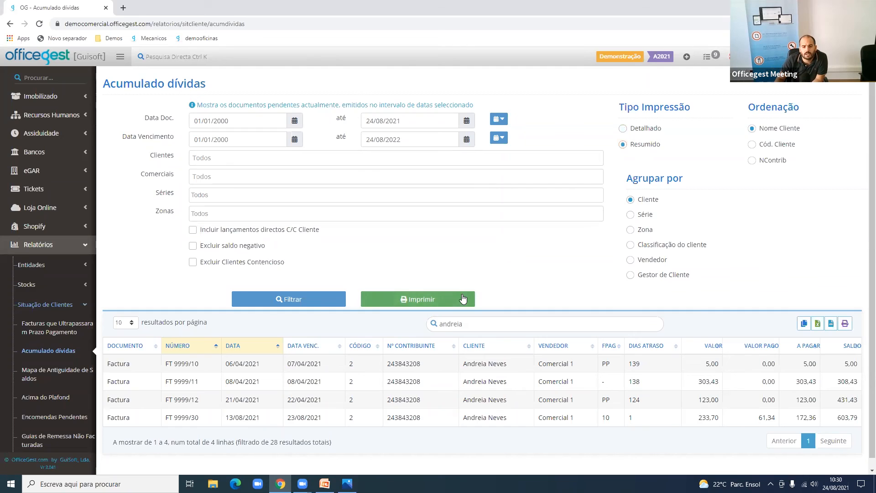
click(417, 299)
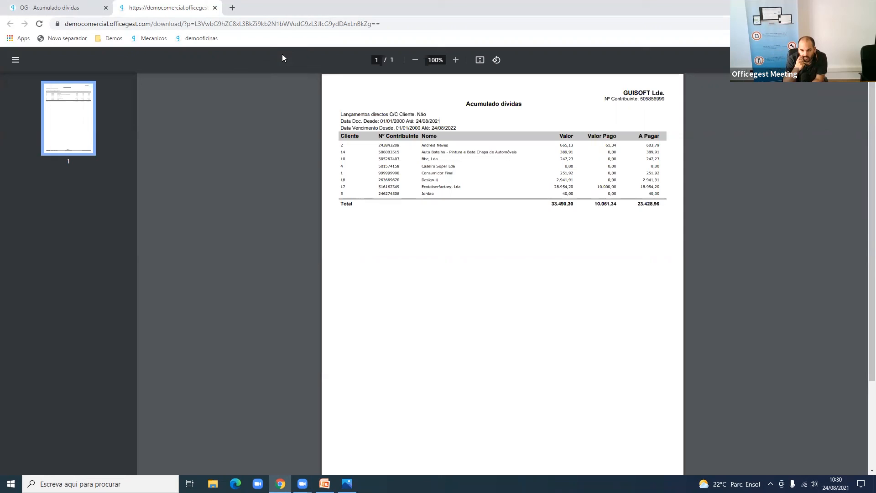
middle_click(199, 1)
Open the Geral Documentos report from the Vendas reports
scroll(72, 284, down, 2)
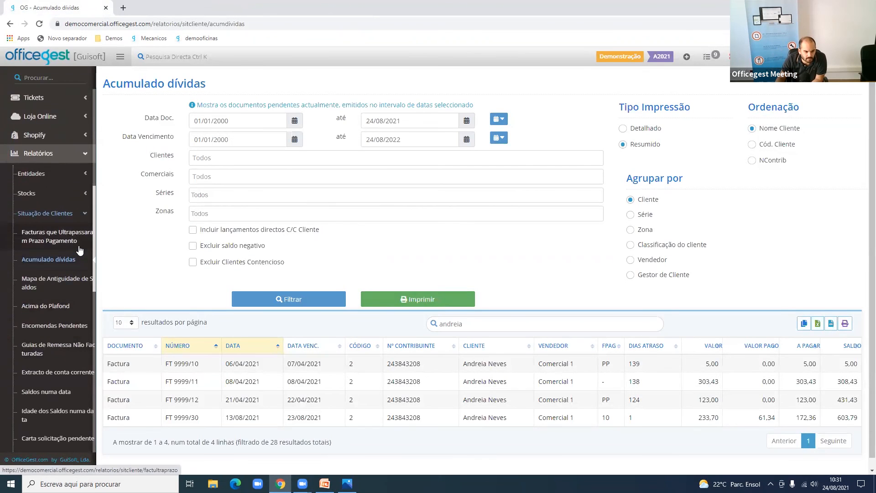
scroll(79, 251, down, 1)
scroll(77, 260, down, 1)
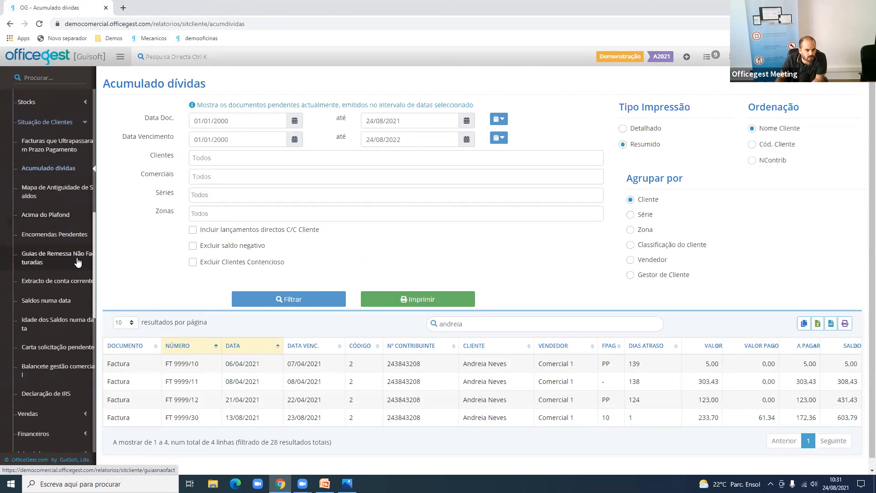
click(74, 124)
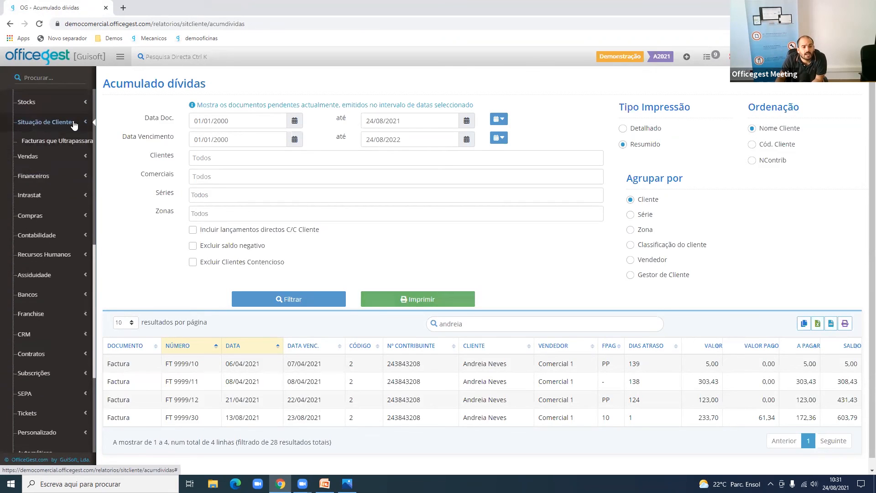
click(68, 145)
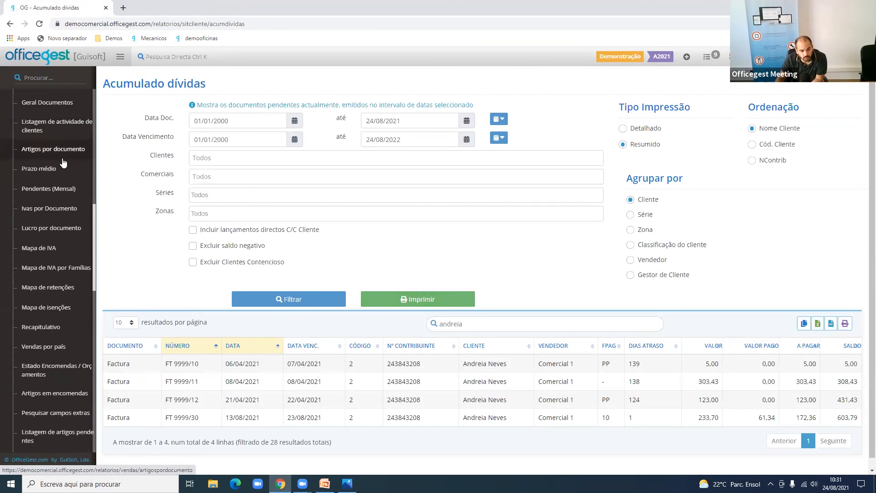
click(75, 158)
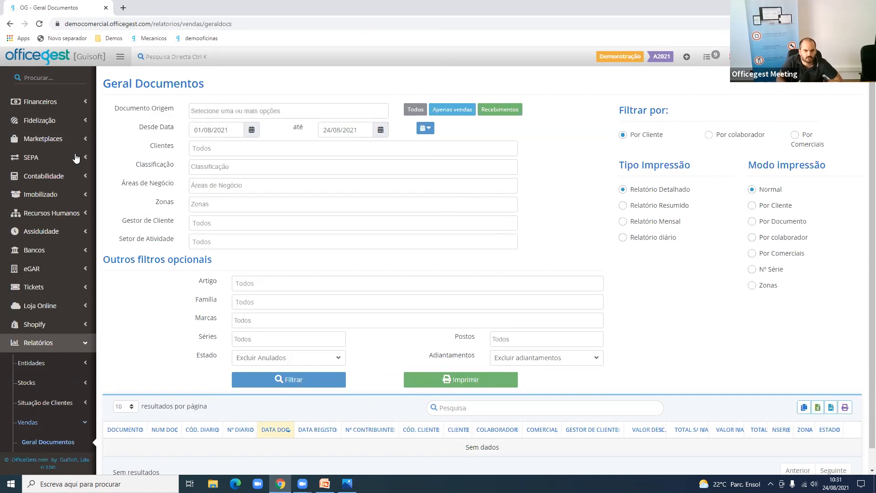
Filter Geral Documentos to sales documents only, print it, and examine the period, document types and customer rows
click(454, 111)
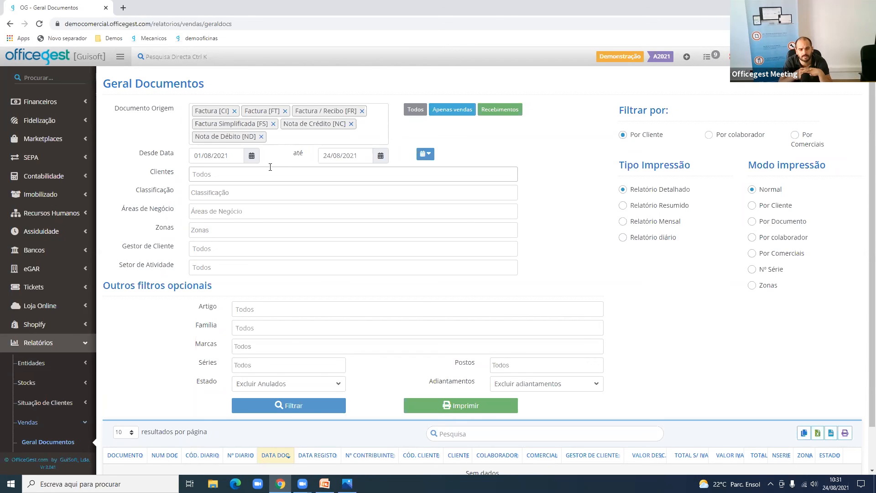
click(314, 408)
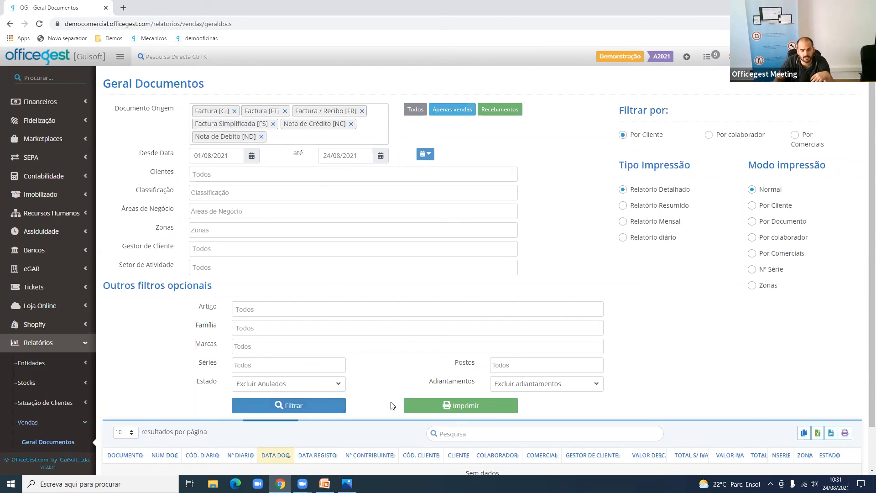
click(416, 405)
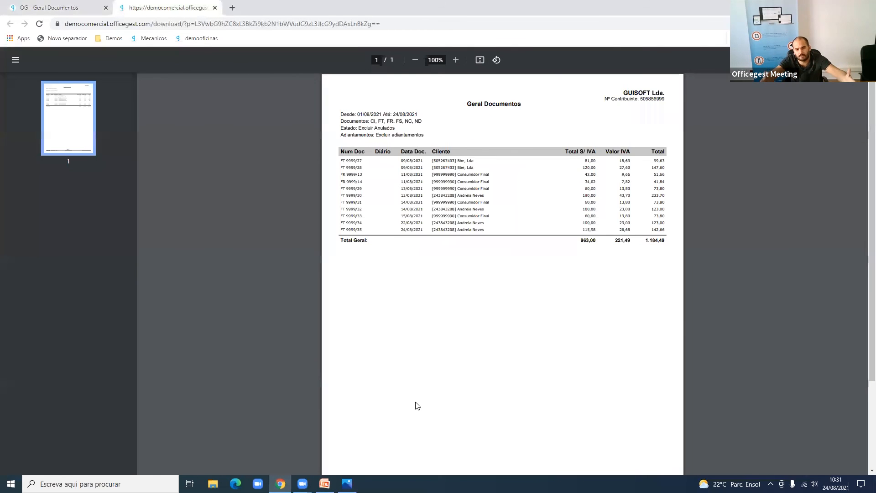
drag(358, 114, 427, 121)
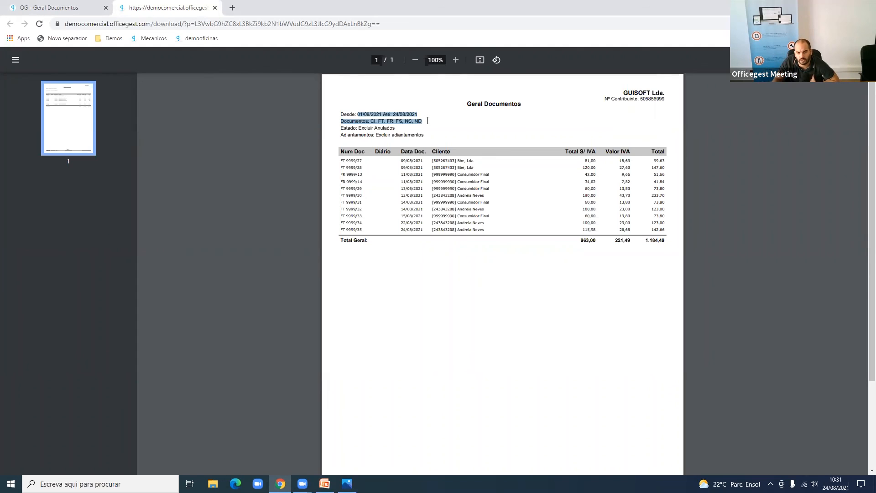
drag(459, 189, 489, 205)
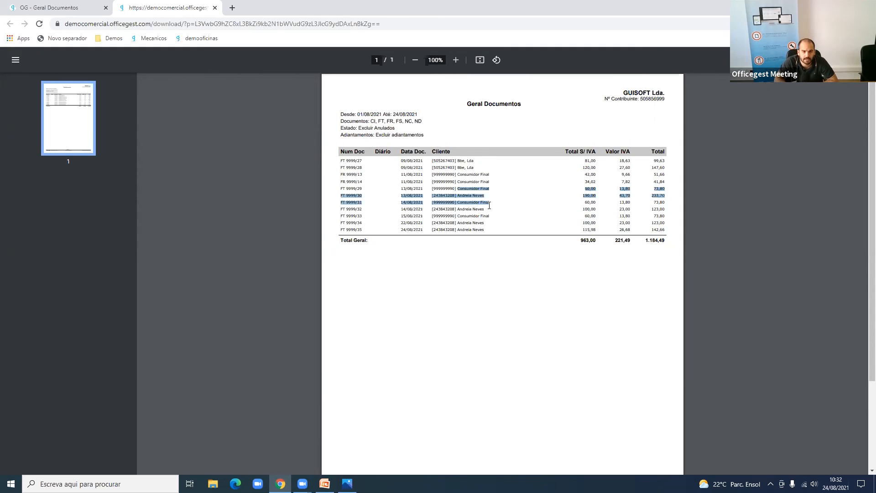
click(215, 7)
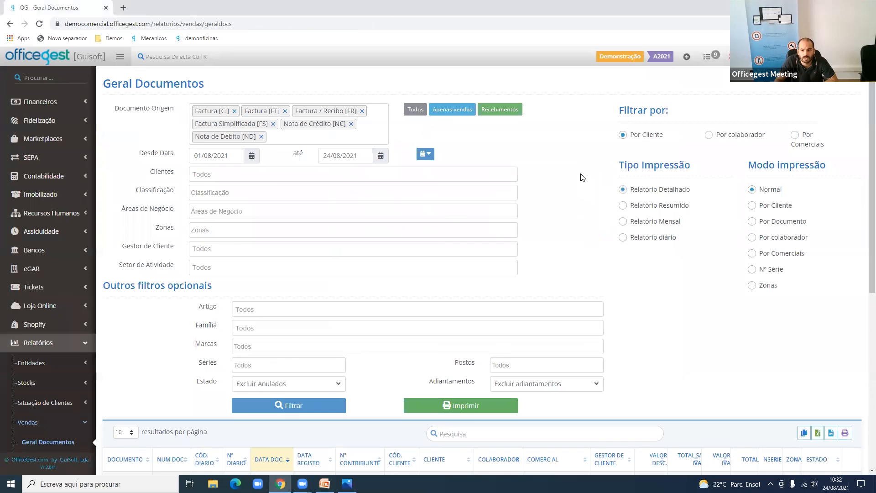
Print the Geral Documentos report as Relatório Resumido grouped by customer, and close the printout
click(644, 205)
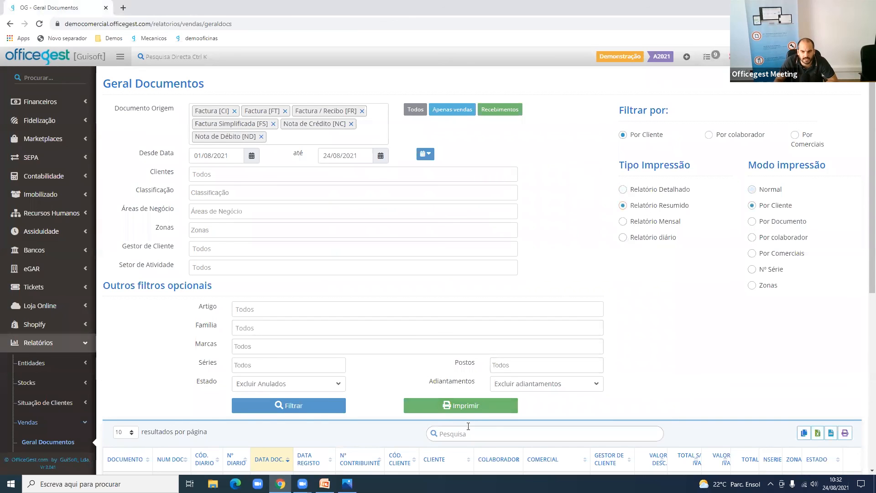
click(471, 408)
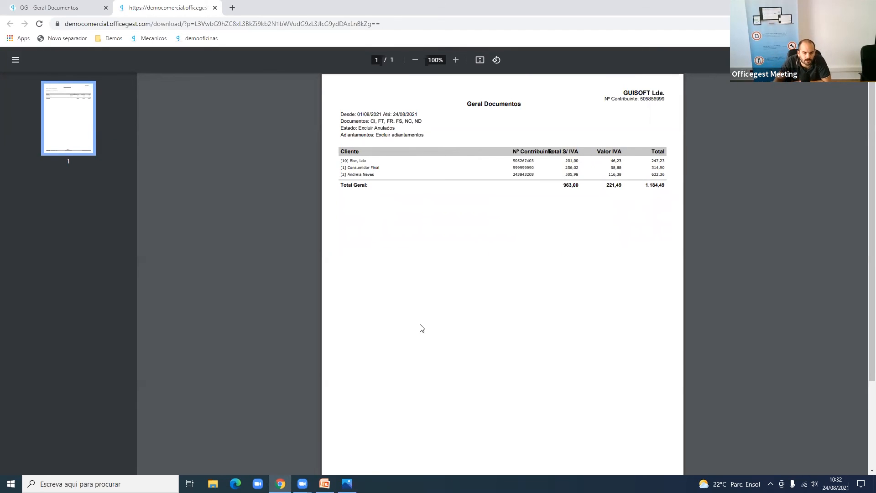
click(215, 8)
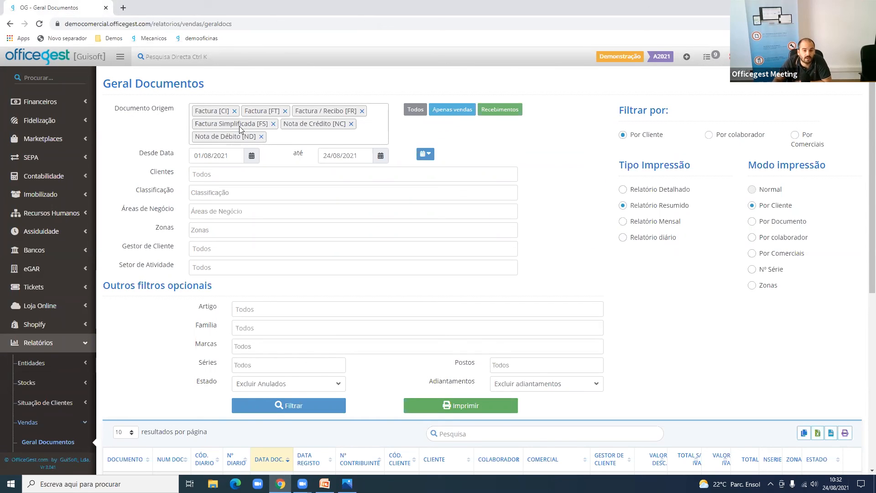
Set the document dates to the current month and print the Relatório diário by customer, examining its daily columns
click(425, 154)
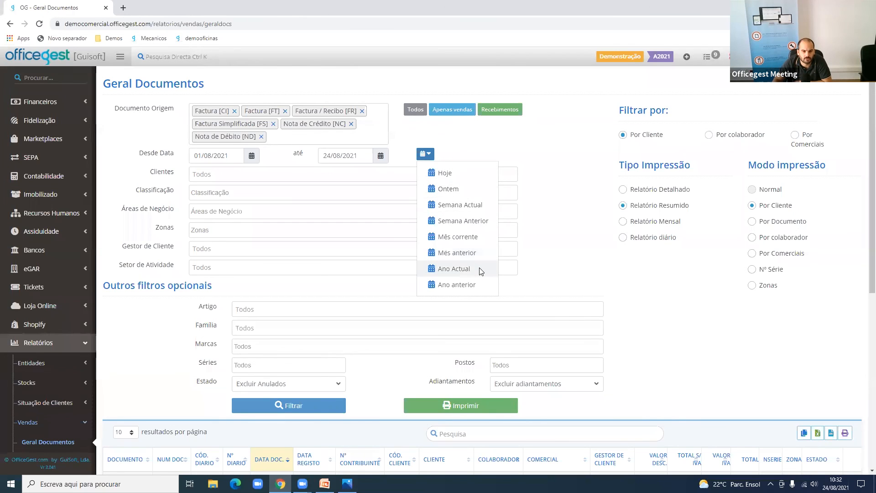
click(477, 236)
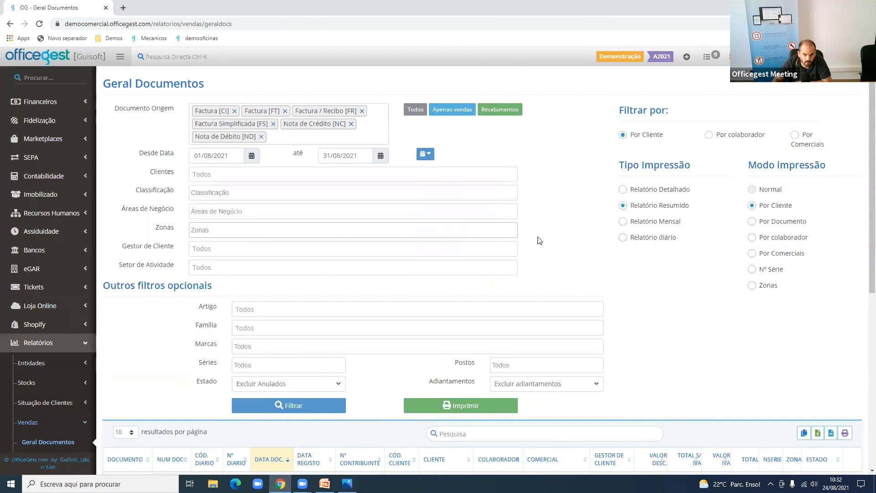
click(642, 242)
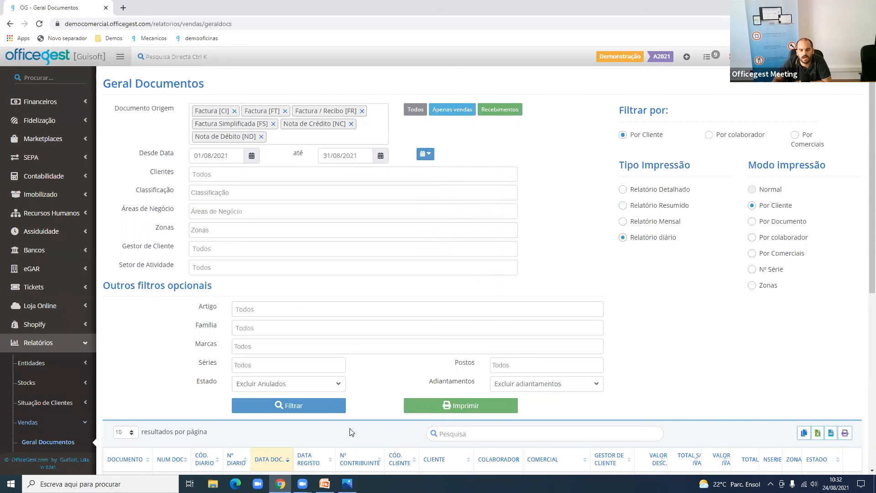
click(416, 405)
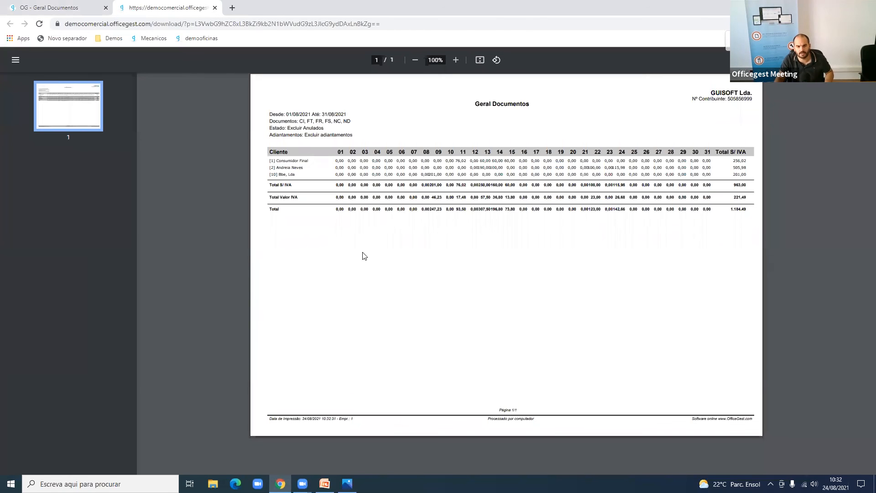
scroll(413, 233, up, 5)
scroll(413, 233, down, 2)
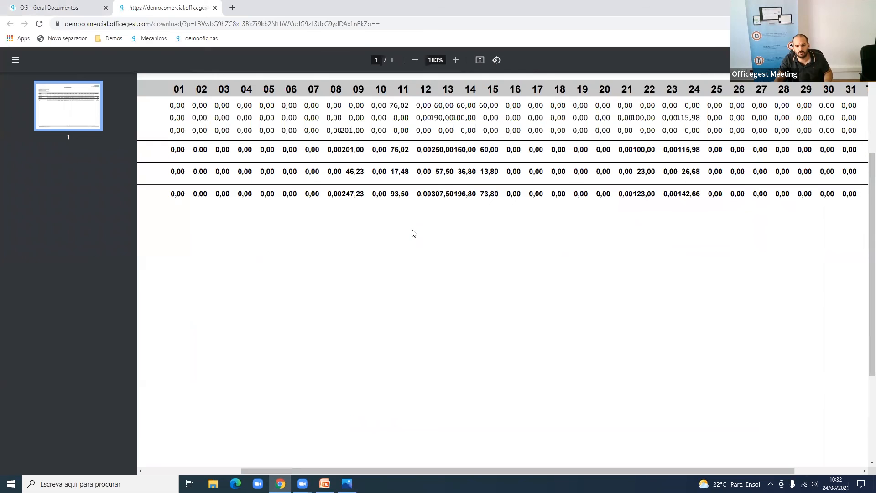
scroll(412, 233, down, 2)
scroll(413, 233, up, 2)
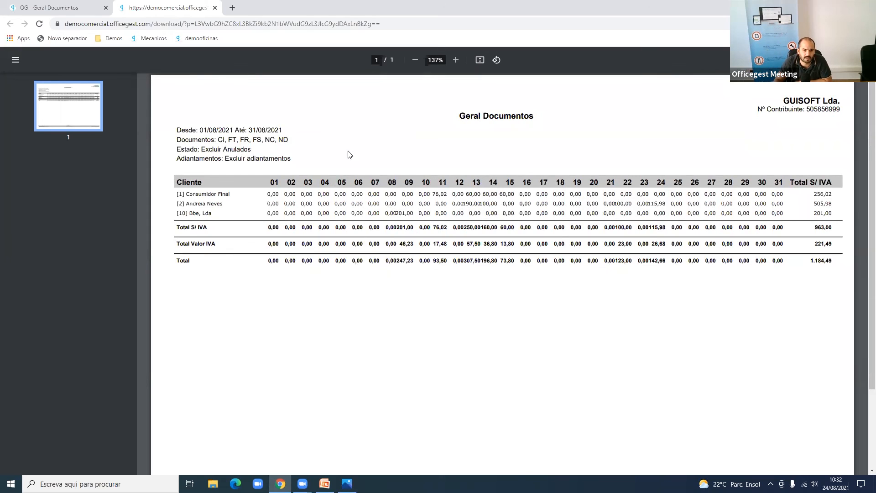
Print the Relatório diário by document type instead, look over its daily values, and close the open printouts
click(89, 5)
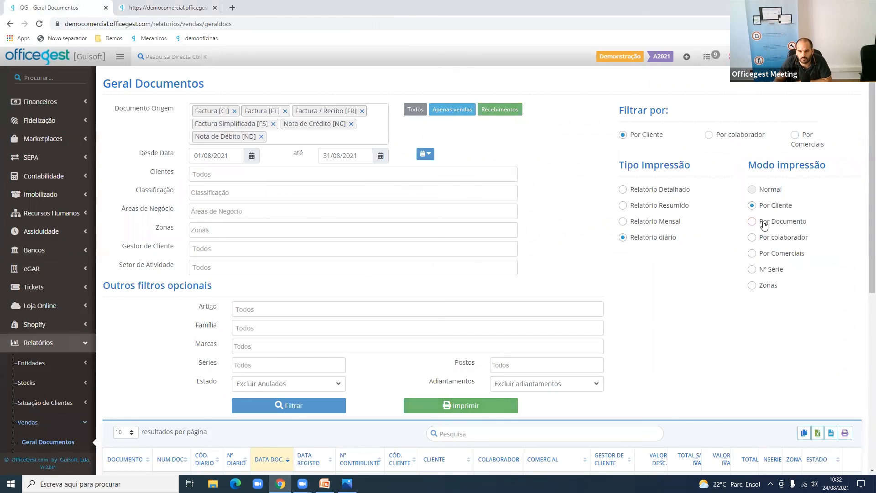
click(464, 406)
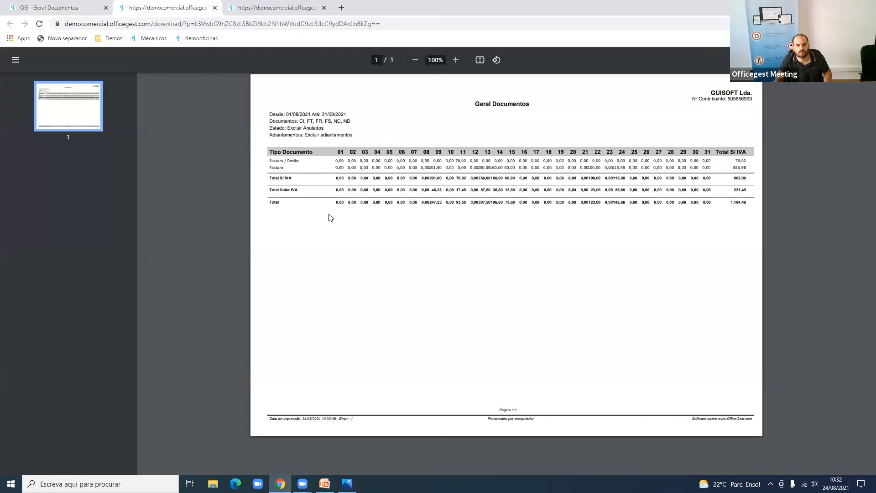
scroll(331, 218, up, 3)
scroll(331, 218, down, 2)
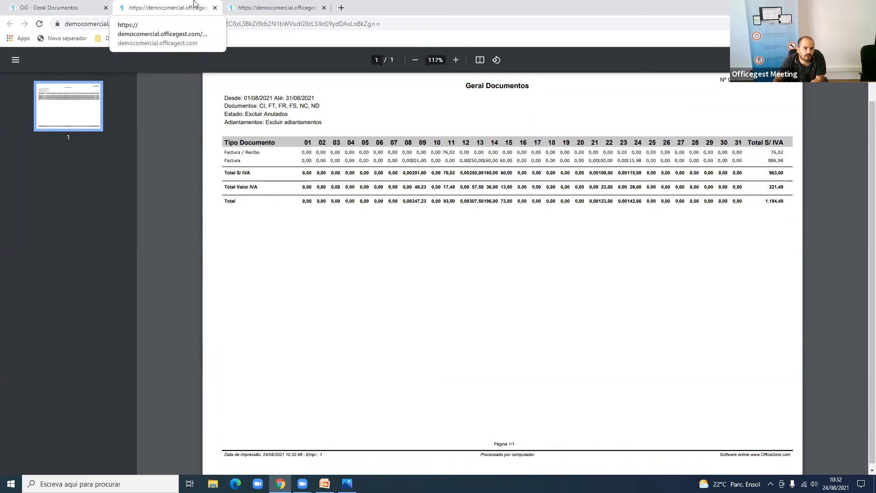
click(215, 8)
click(215, 8)
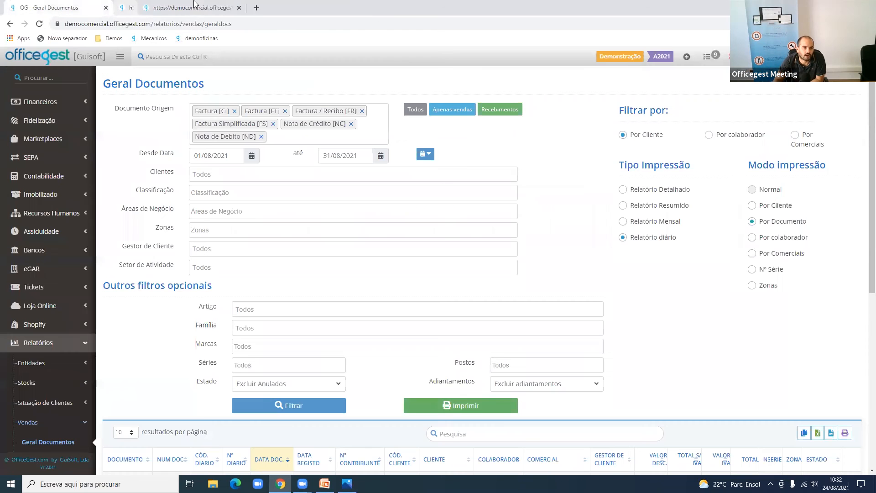
Set the report to Relatório Mensal for the current year and print it by document type, examining the monthly columns
click(662, 226)
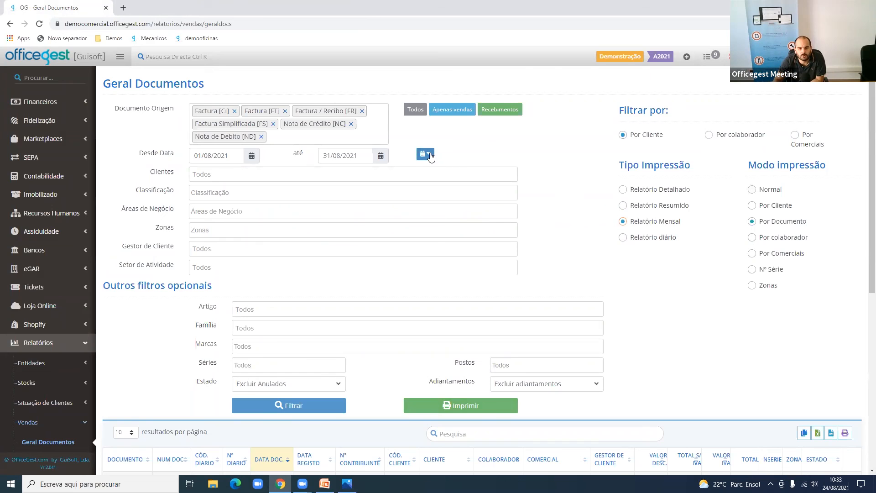
click(428, 155)
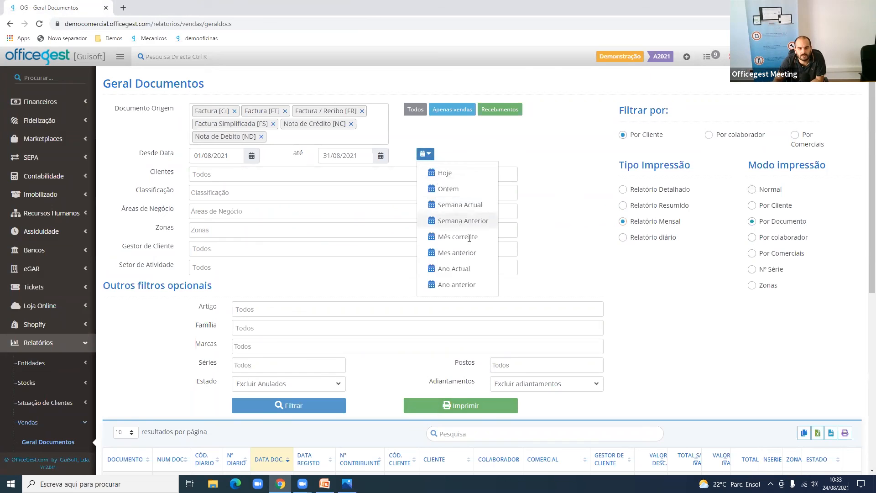
click(487, 273)
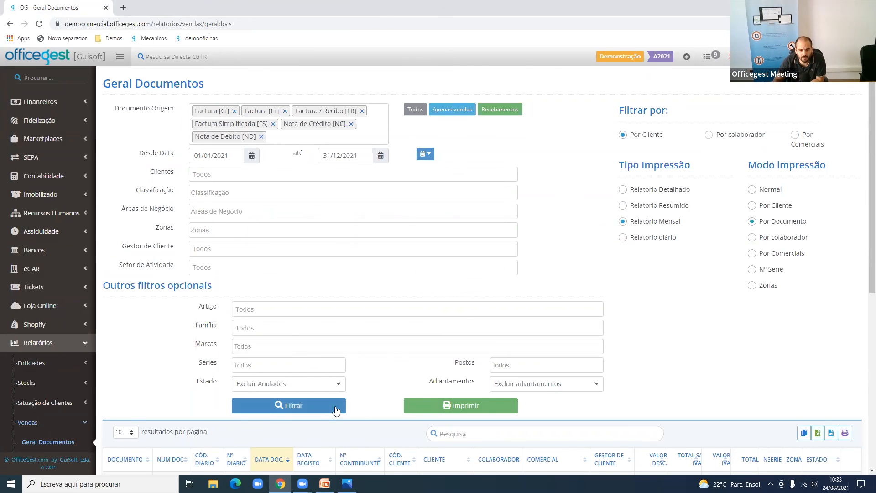
click(461, 405)
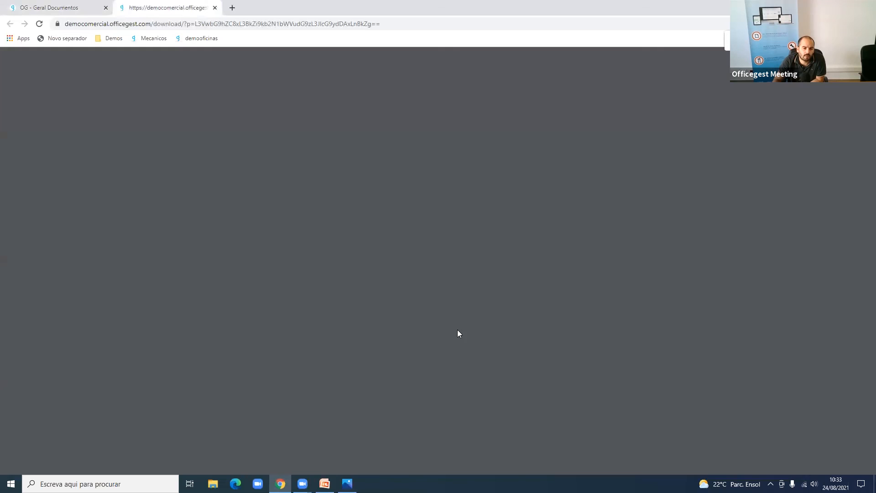
scroll(651, 242, up, 3)
scroll(651, 242, down, 4)
scroll(651, 242, up, 2)
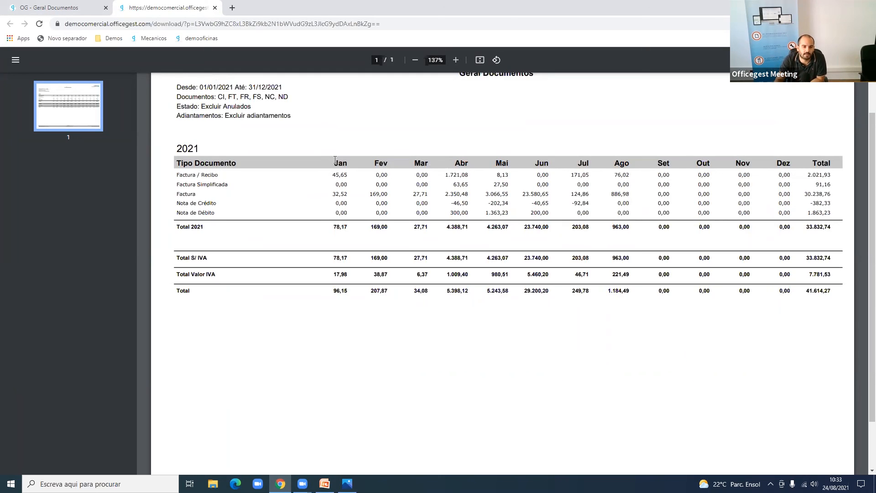
drag(614, 162, 859, 164)
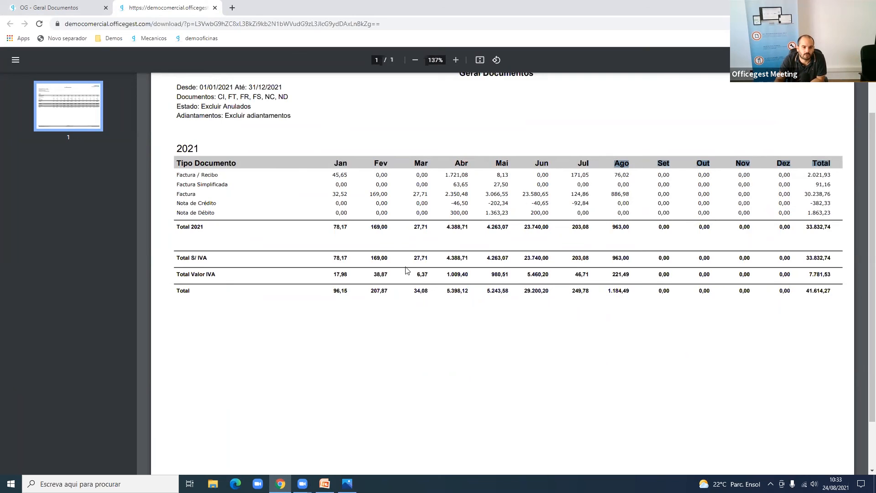
Set the Geral Documentos start date to 01/01/2018, filter the documents, and print the monthly report by document type
click(63, 5)
click(233, 156)
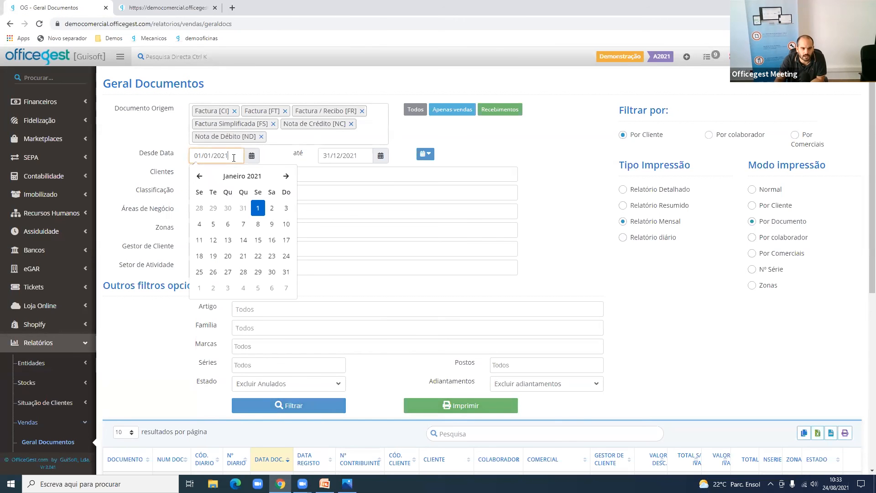
key(BackSpace)
key(BackSpace)
text(18)
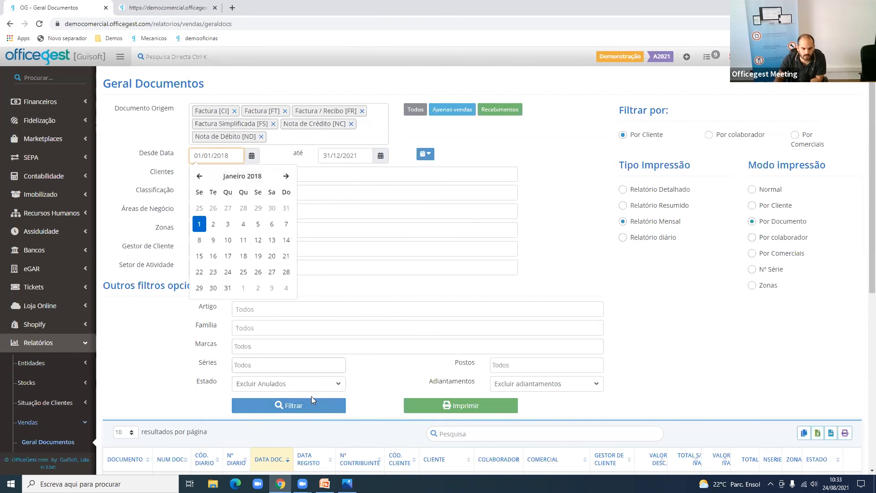
click(307, 409)
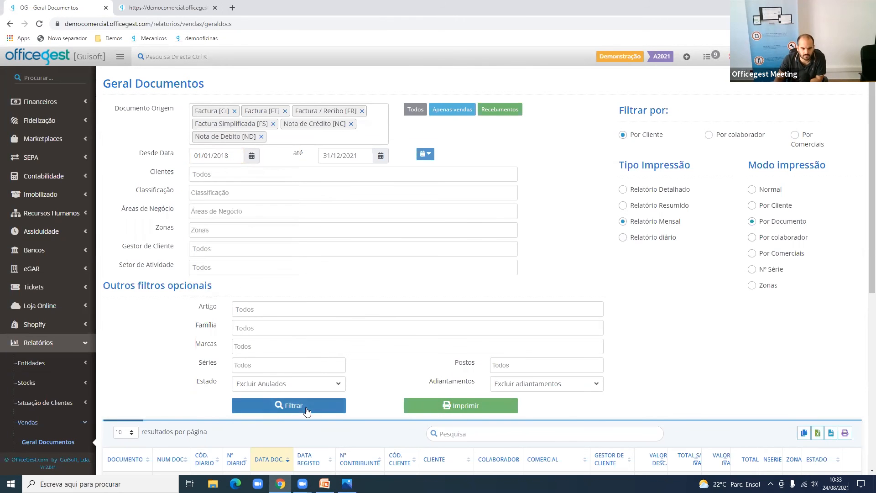
click(454, 408)
Examine the 2020 section's monthly values and totals in the printout, and close the open printouts
drag(275, 159, 293, 167)
click(280, 229)
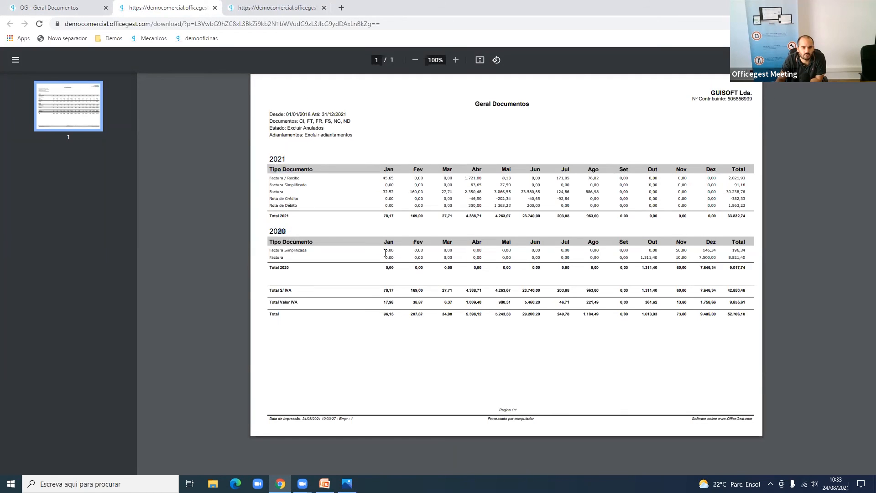
drag(415, 253, 747, 283)
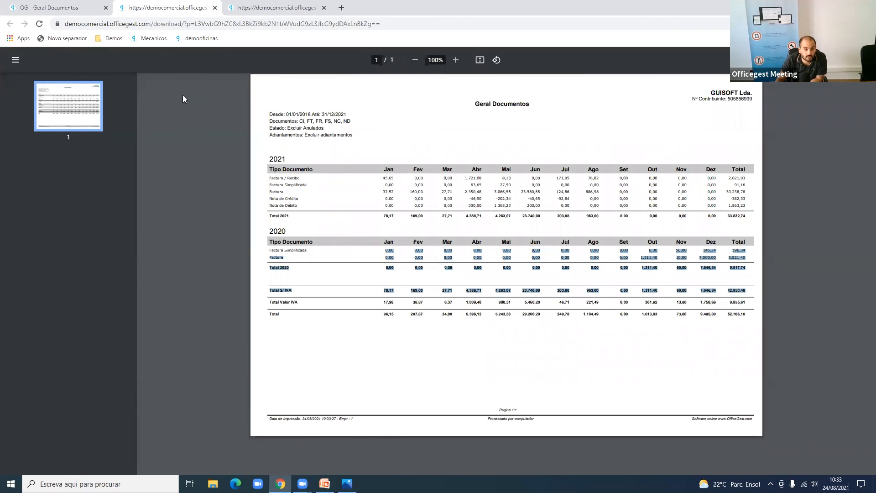
middle_click(173, 4)
middle_click(174, 4)
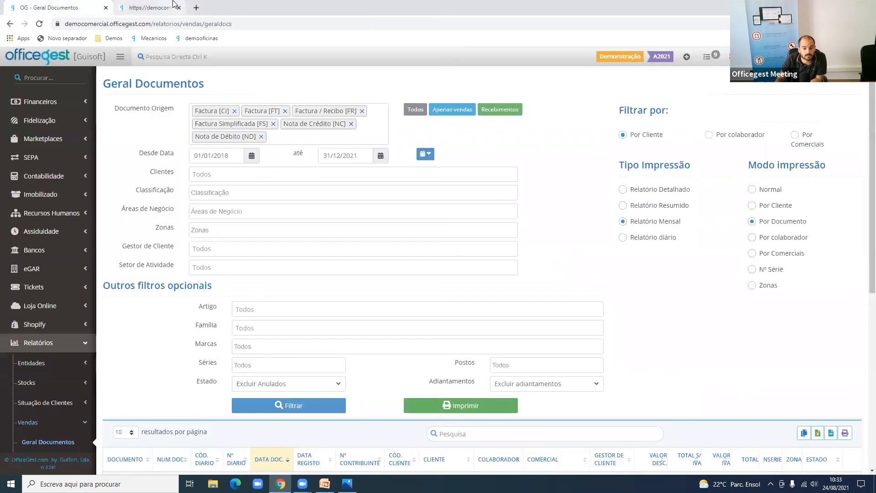
Open the Artigos por documento sales report
scroll(155, 246, down, 1)
scroll(54, 381, down, 1)
scroll(54, 382, down, 4)
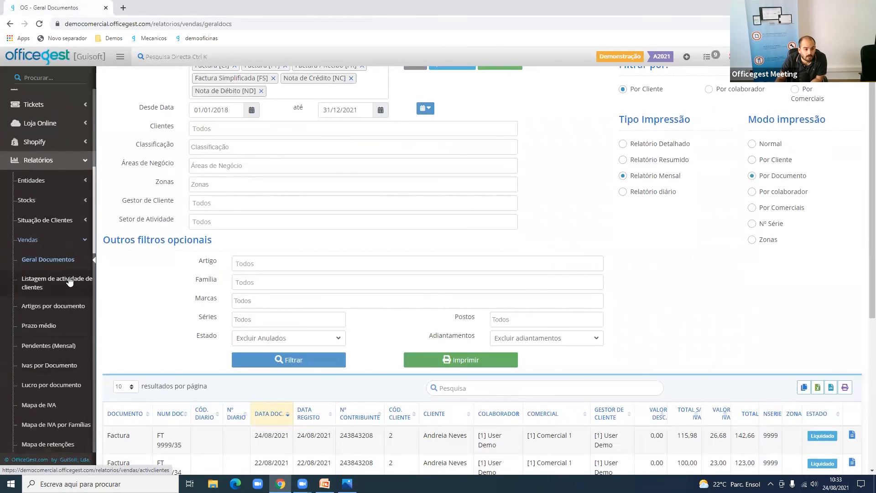
click(72, 315)
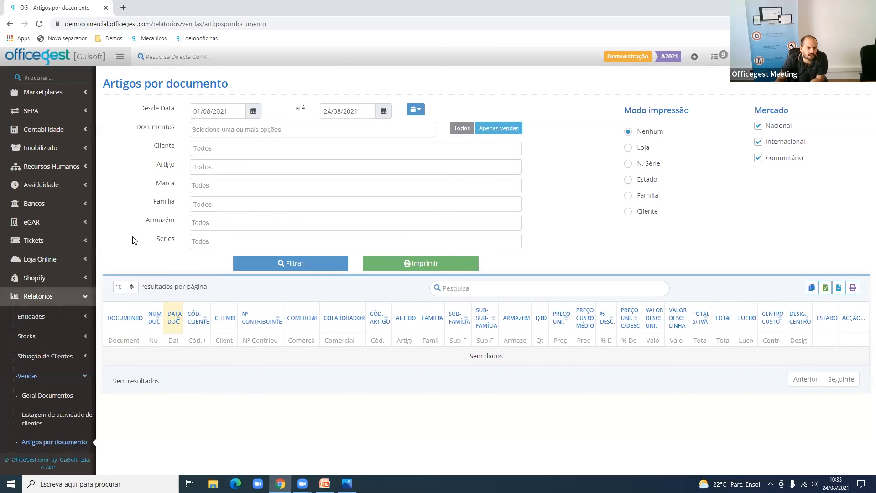
Open the Lucro por documento sales report, filter it with the default dates, and examine the total profit per document
scroll(44, 348, down, 3)
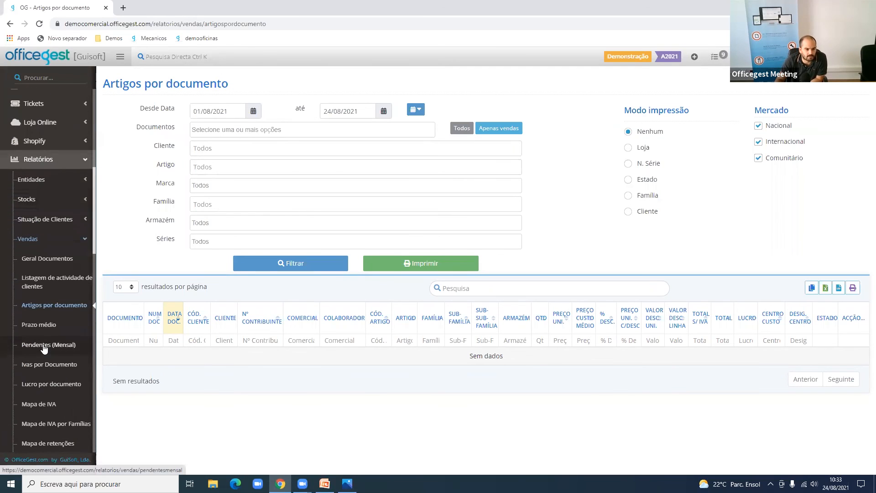
scroll(44, 348, down, 3)
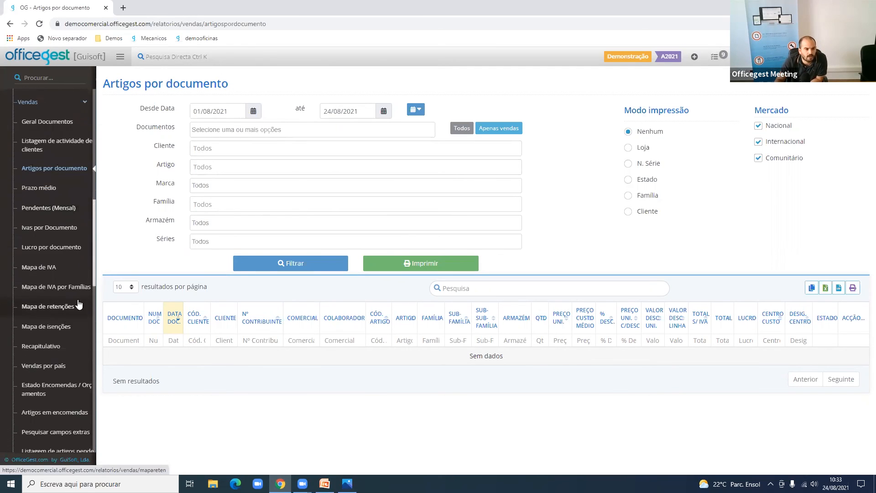
click(68, 248)
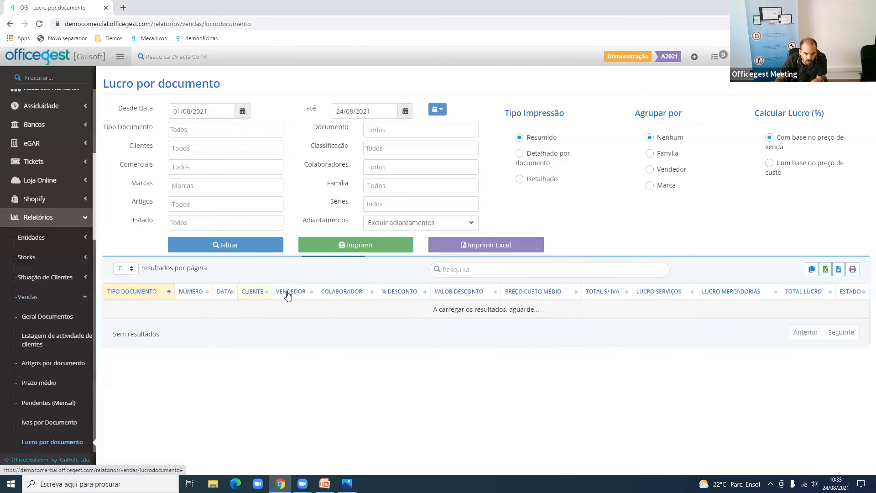
click(261, 252)
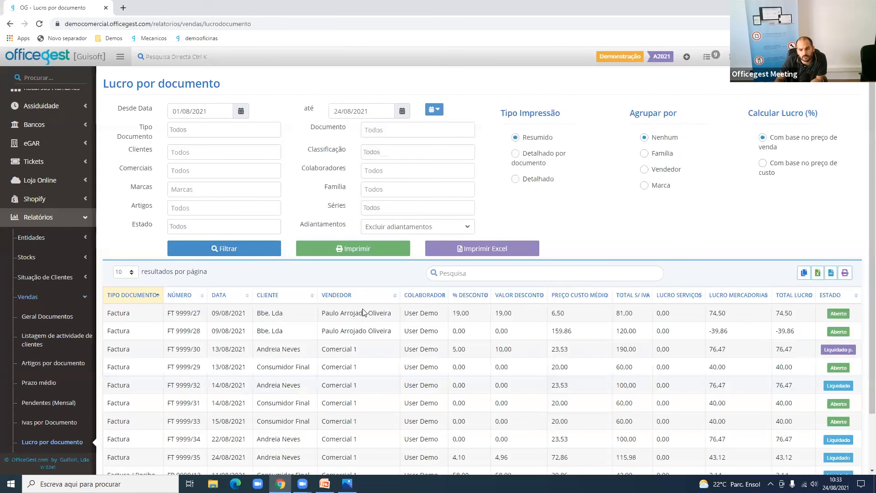
drag(795, 331, 780, 315)
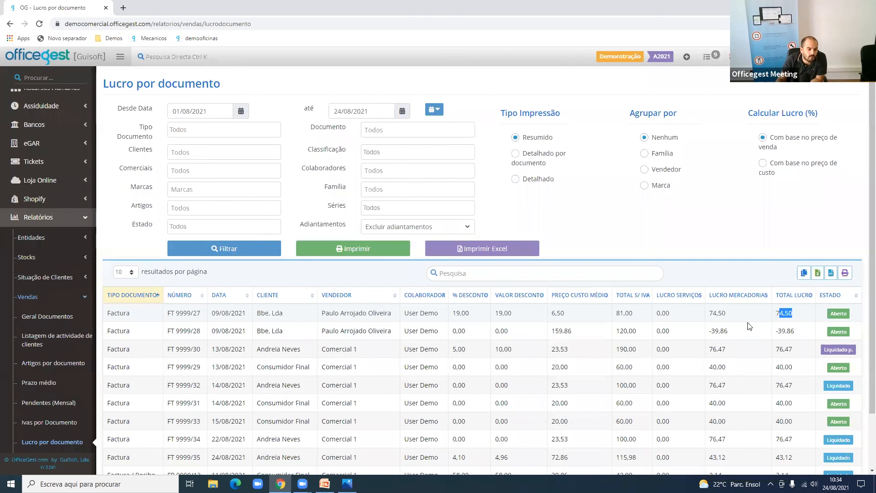
Look through the other available sales reports, from Mapa de IVA to Conferência de quantidades
scroll(81, 412, down, 2)
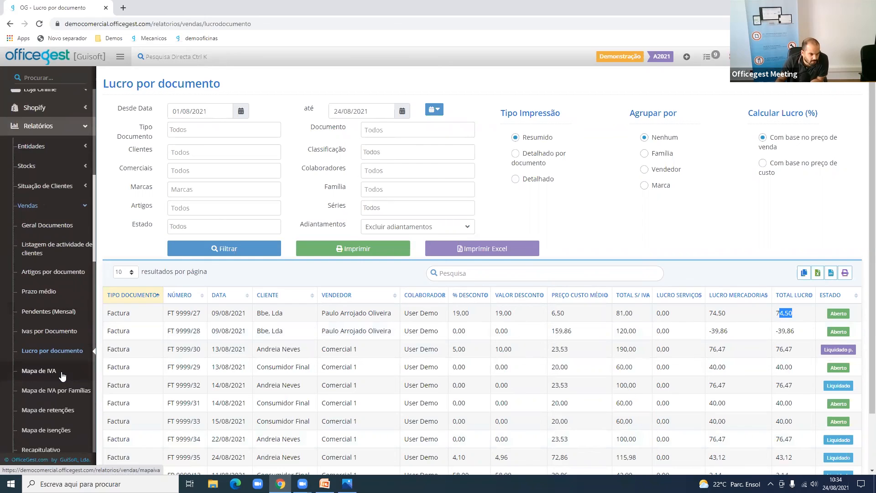
scroll(63, 375, down, 3)
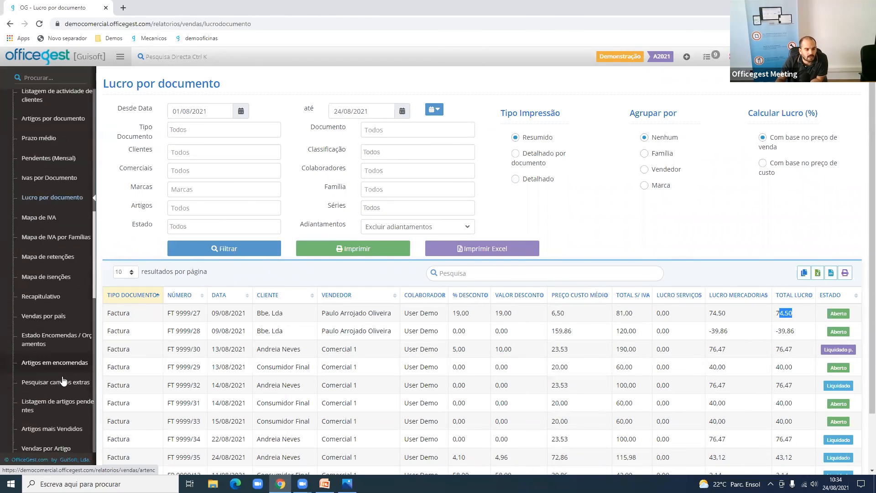
scroll(63, 381, down, 1)
scroll(63, 381, down, 1)
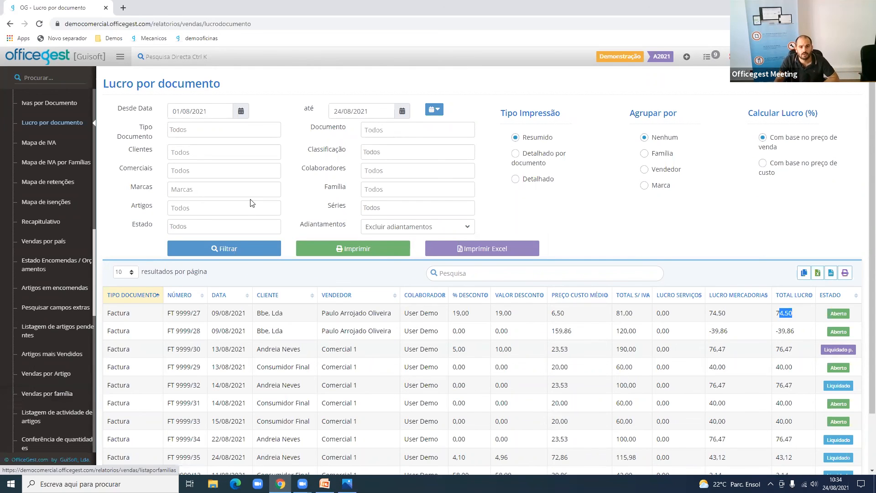
click(358, 112)
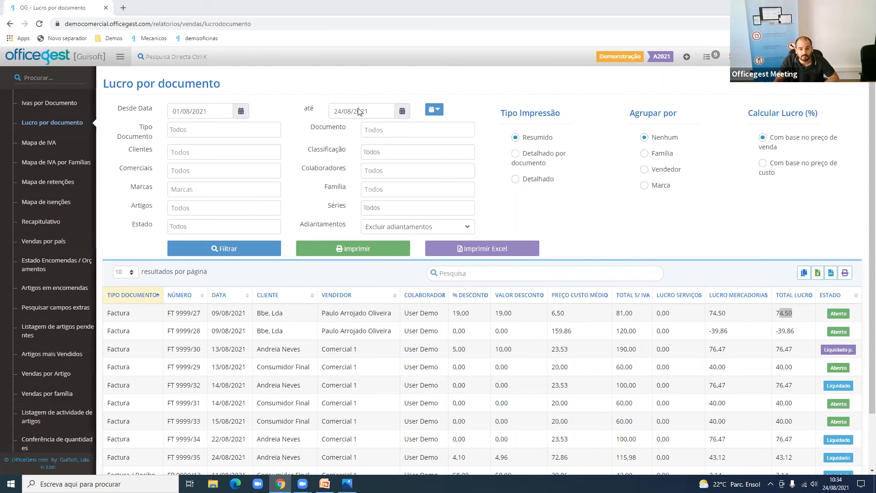